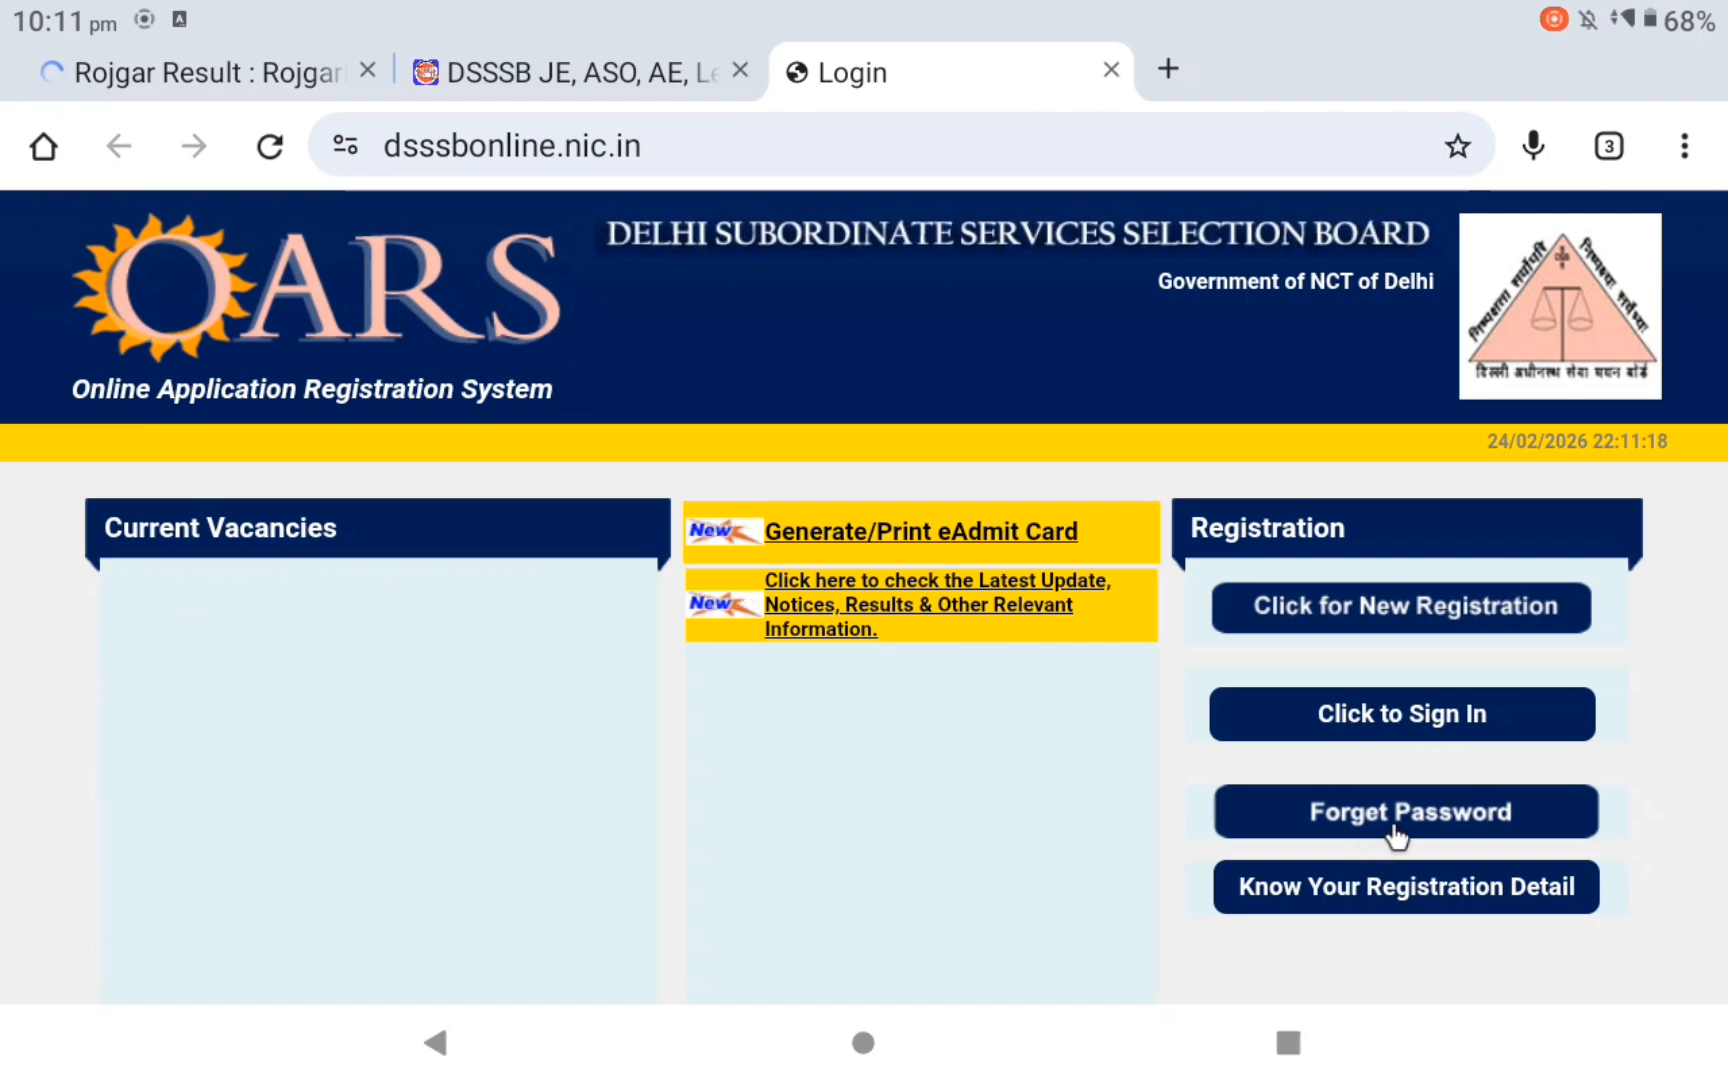
- Open the new candidate registration form on the OARS site
{"action": "left_click", "coordinate": [1430, 812]}
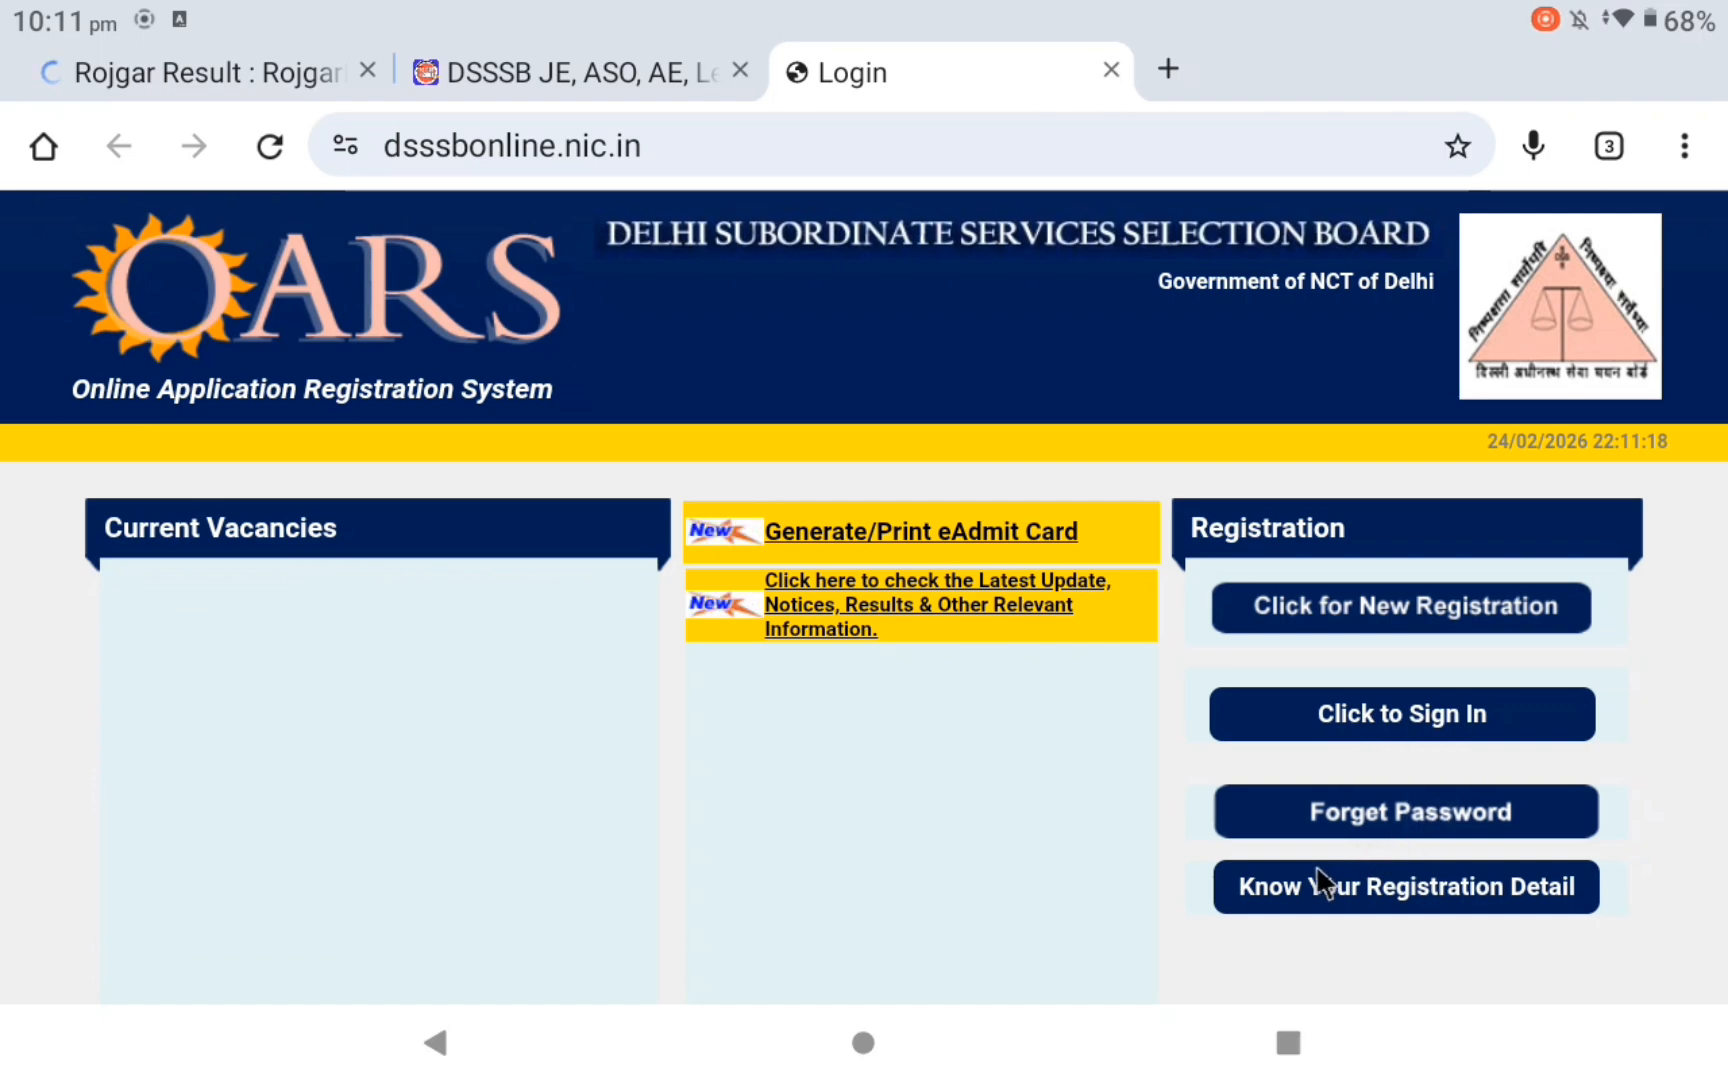
{"action": "left_click", "coordinate": [1273, 897]}
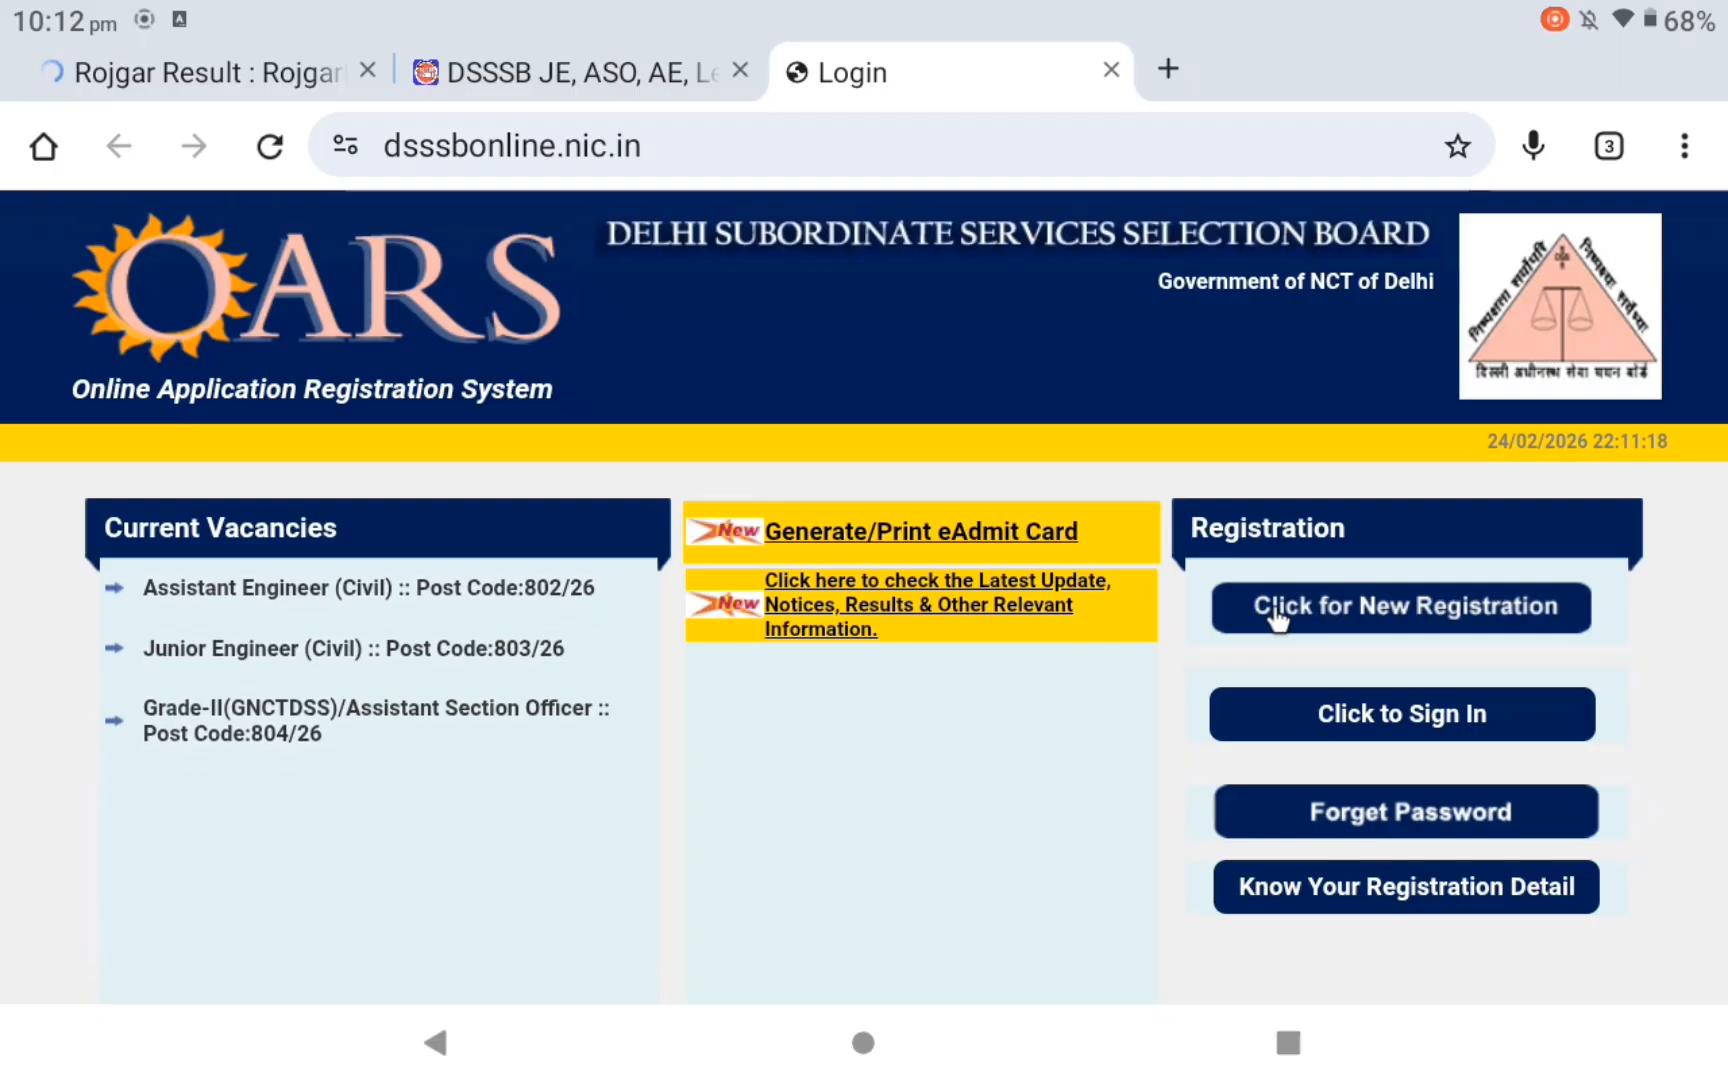
{"action": "left_click", "coordinate": [1340, 635]}
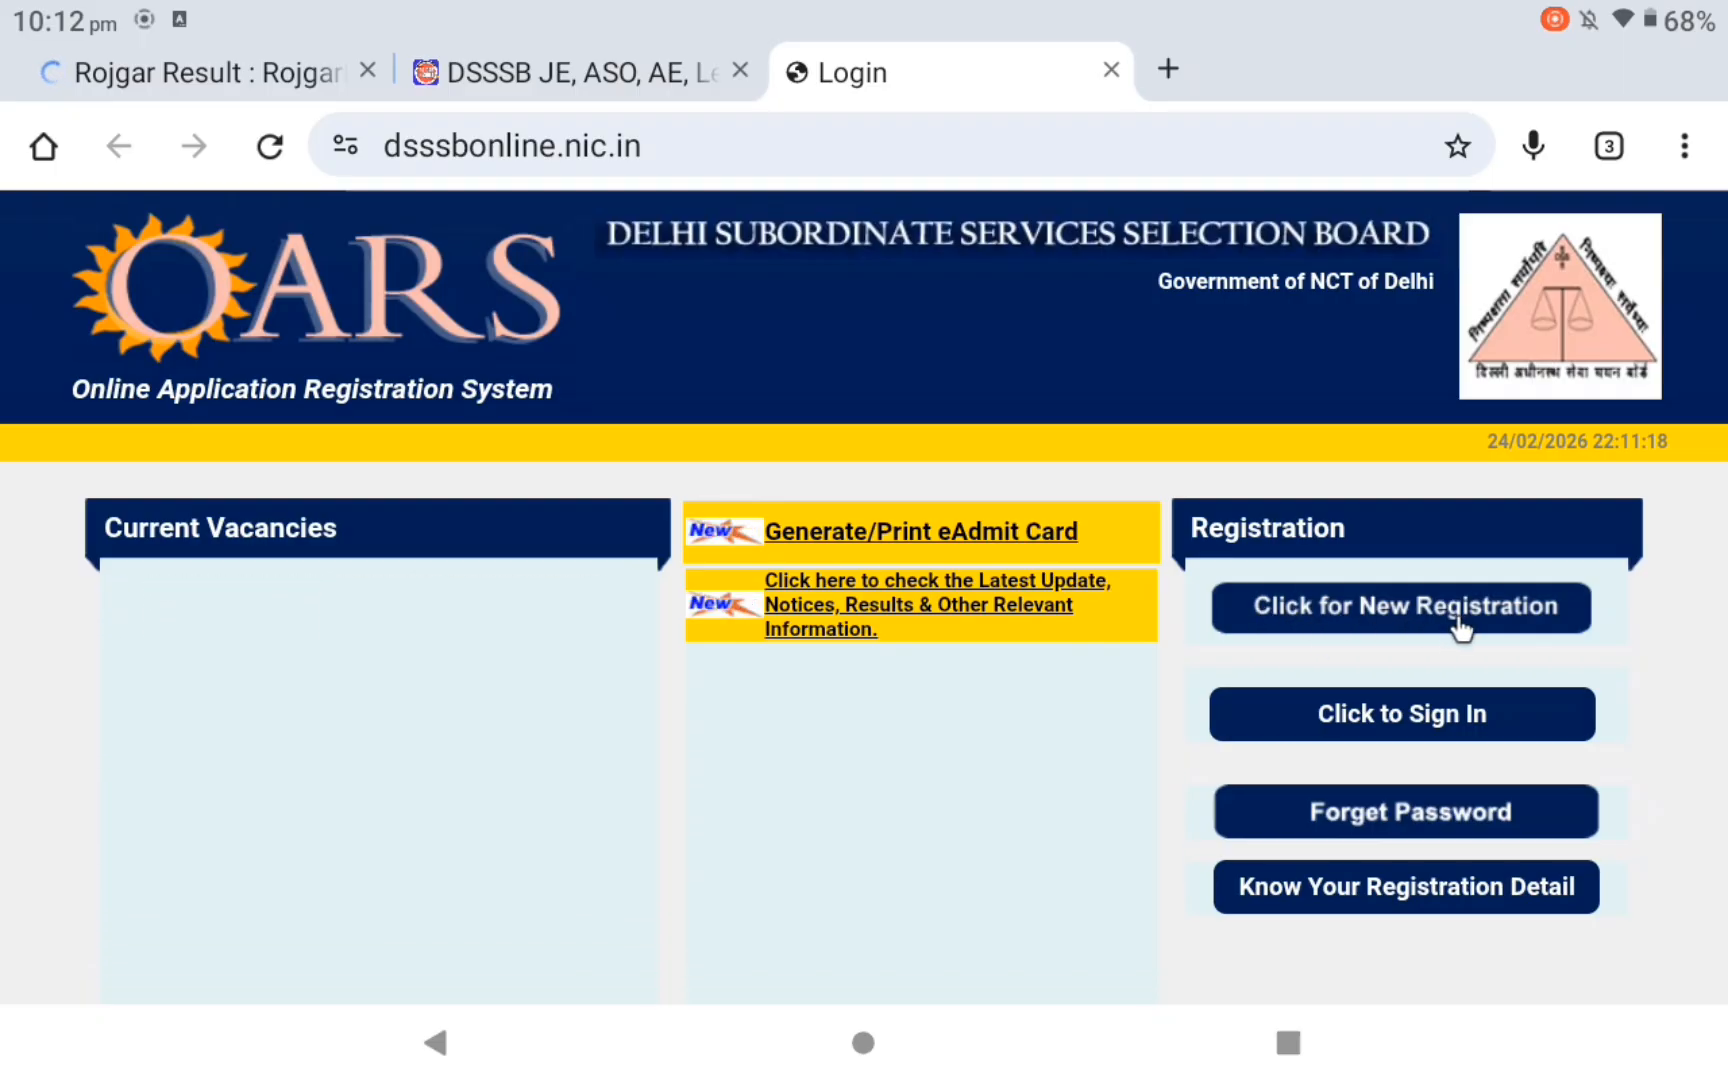
{"action": "scroll", "coordinate": [864, 600], "scroll_direction": "down", "scroll_amount": 1}
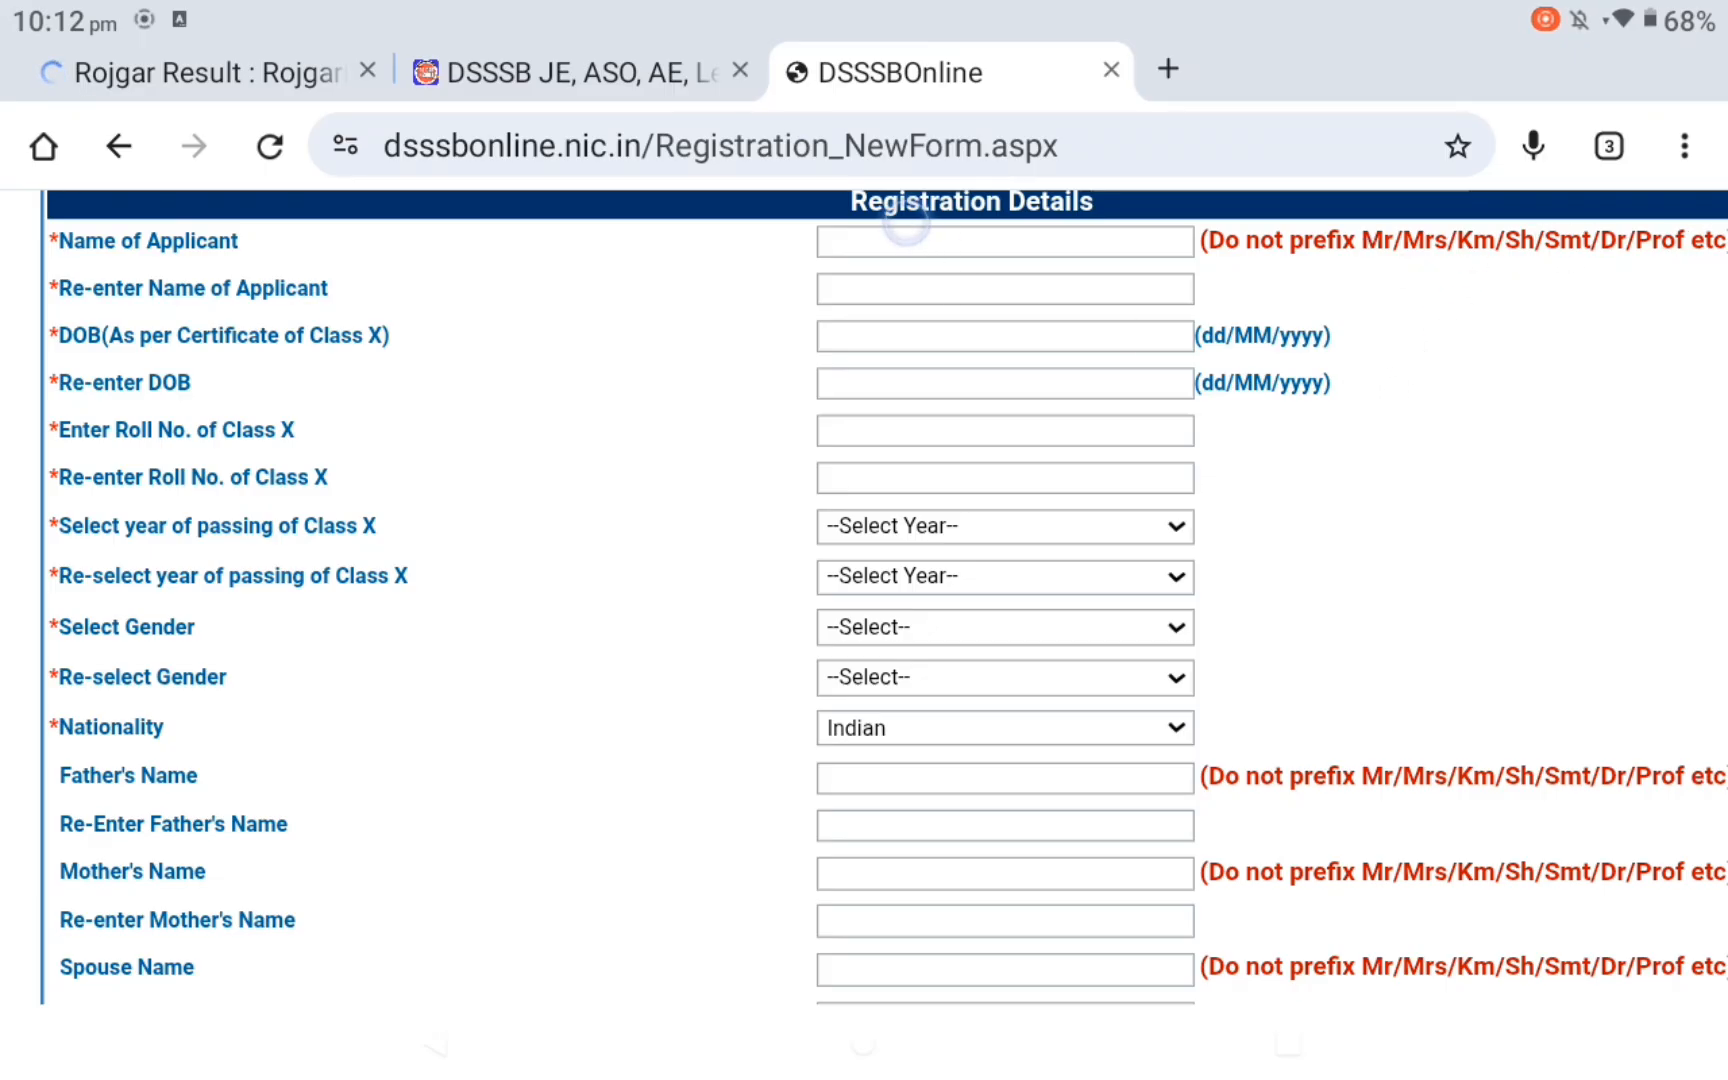
- Examine the registration form's applicant, family, contact and OTP fields down to the identity proof section
{"action": "left_click", "coordinate": [905, 238]}
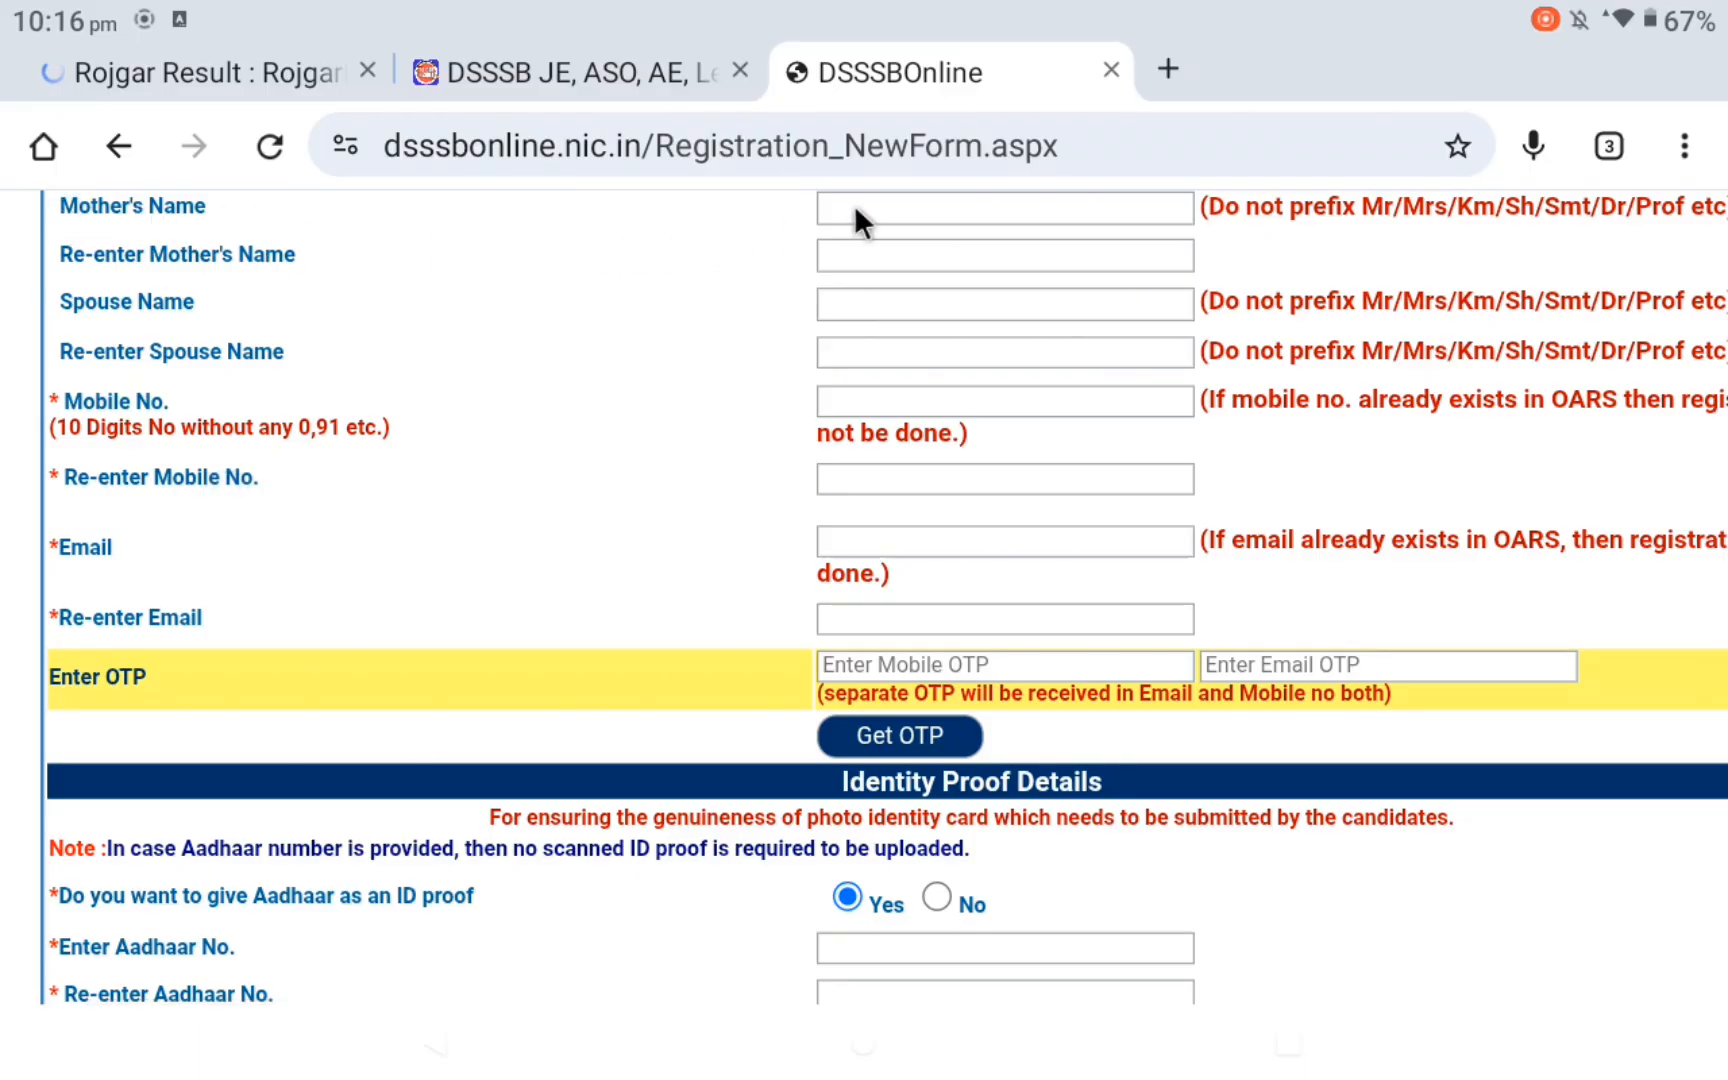
{"action": "left_click", "coordinate": [920, 206]}
{"action": "left_click", "coordinate": [220, 297]}
{"action": "left_click", "coordinate": [873, 303]}
{"action": "left_click", "coordinate": [874, 303]}
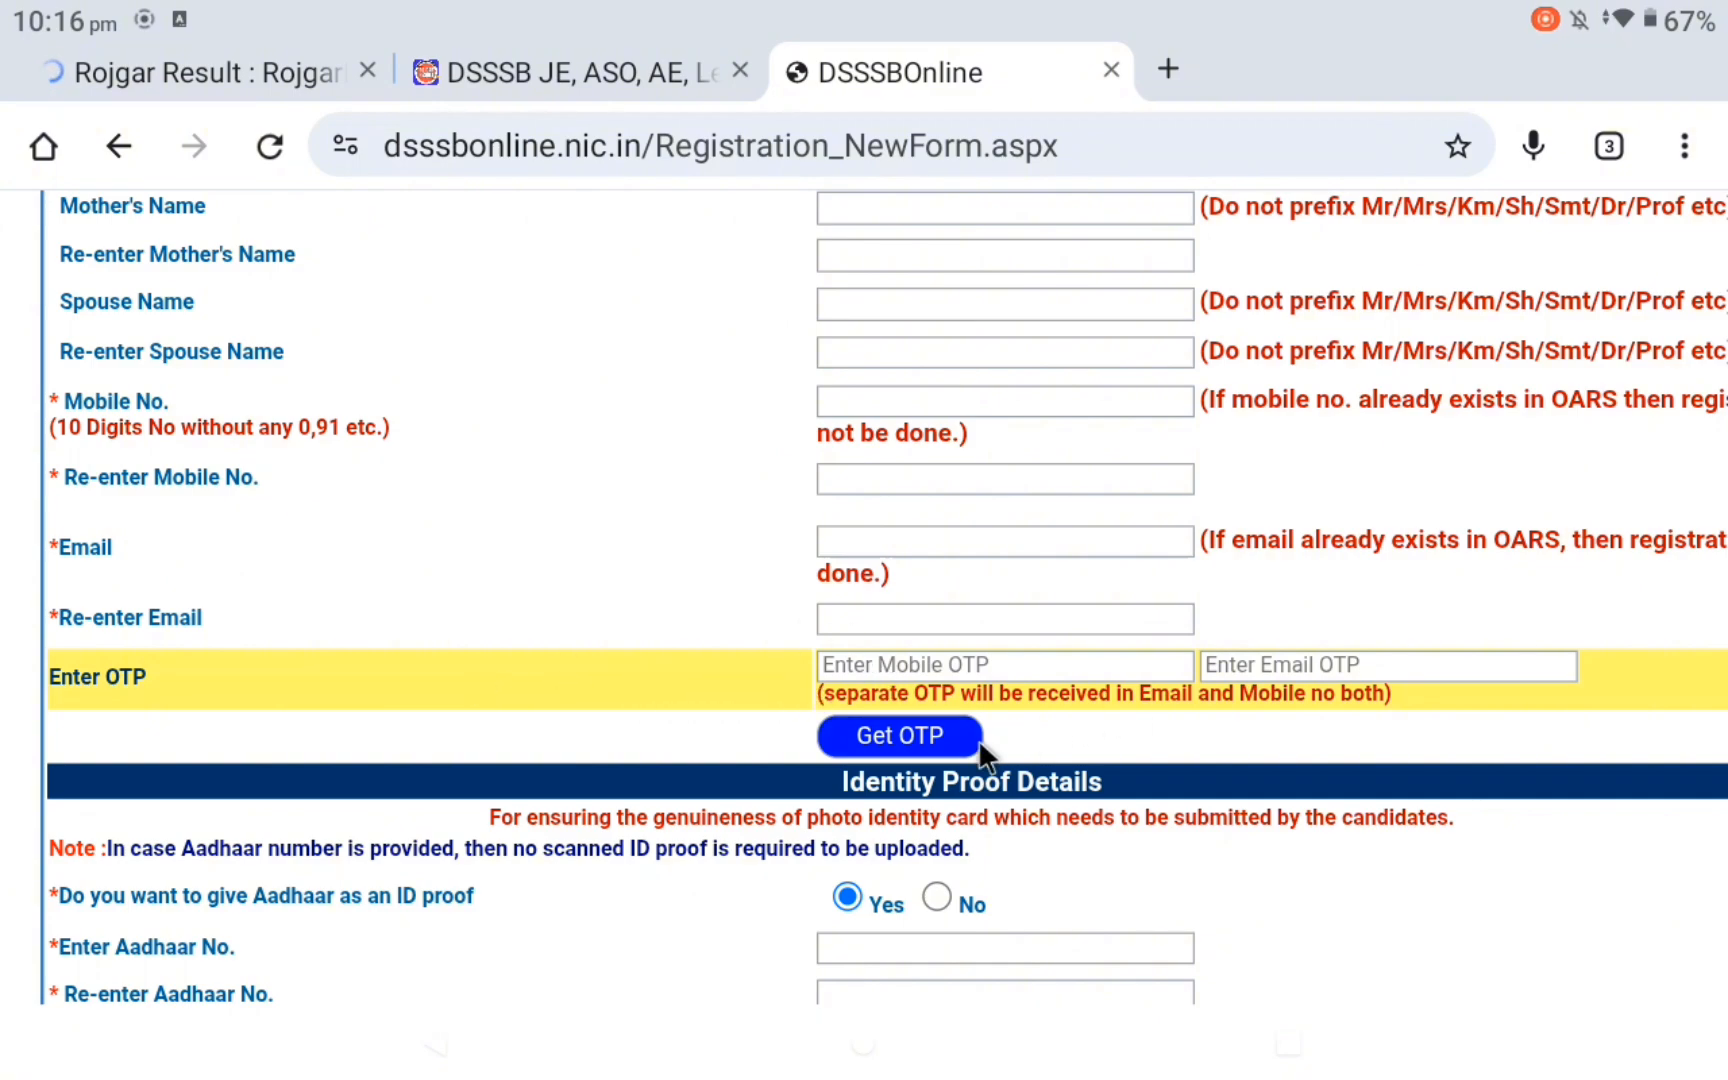
{"action": "scroll", "coordinate": [543, 798], "scroll_direction": "down", "scroll_amount": 5}
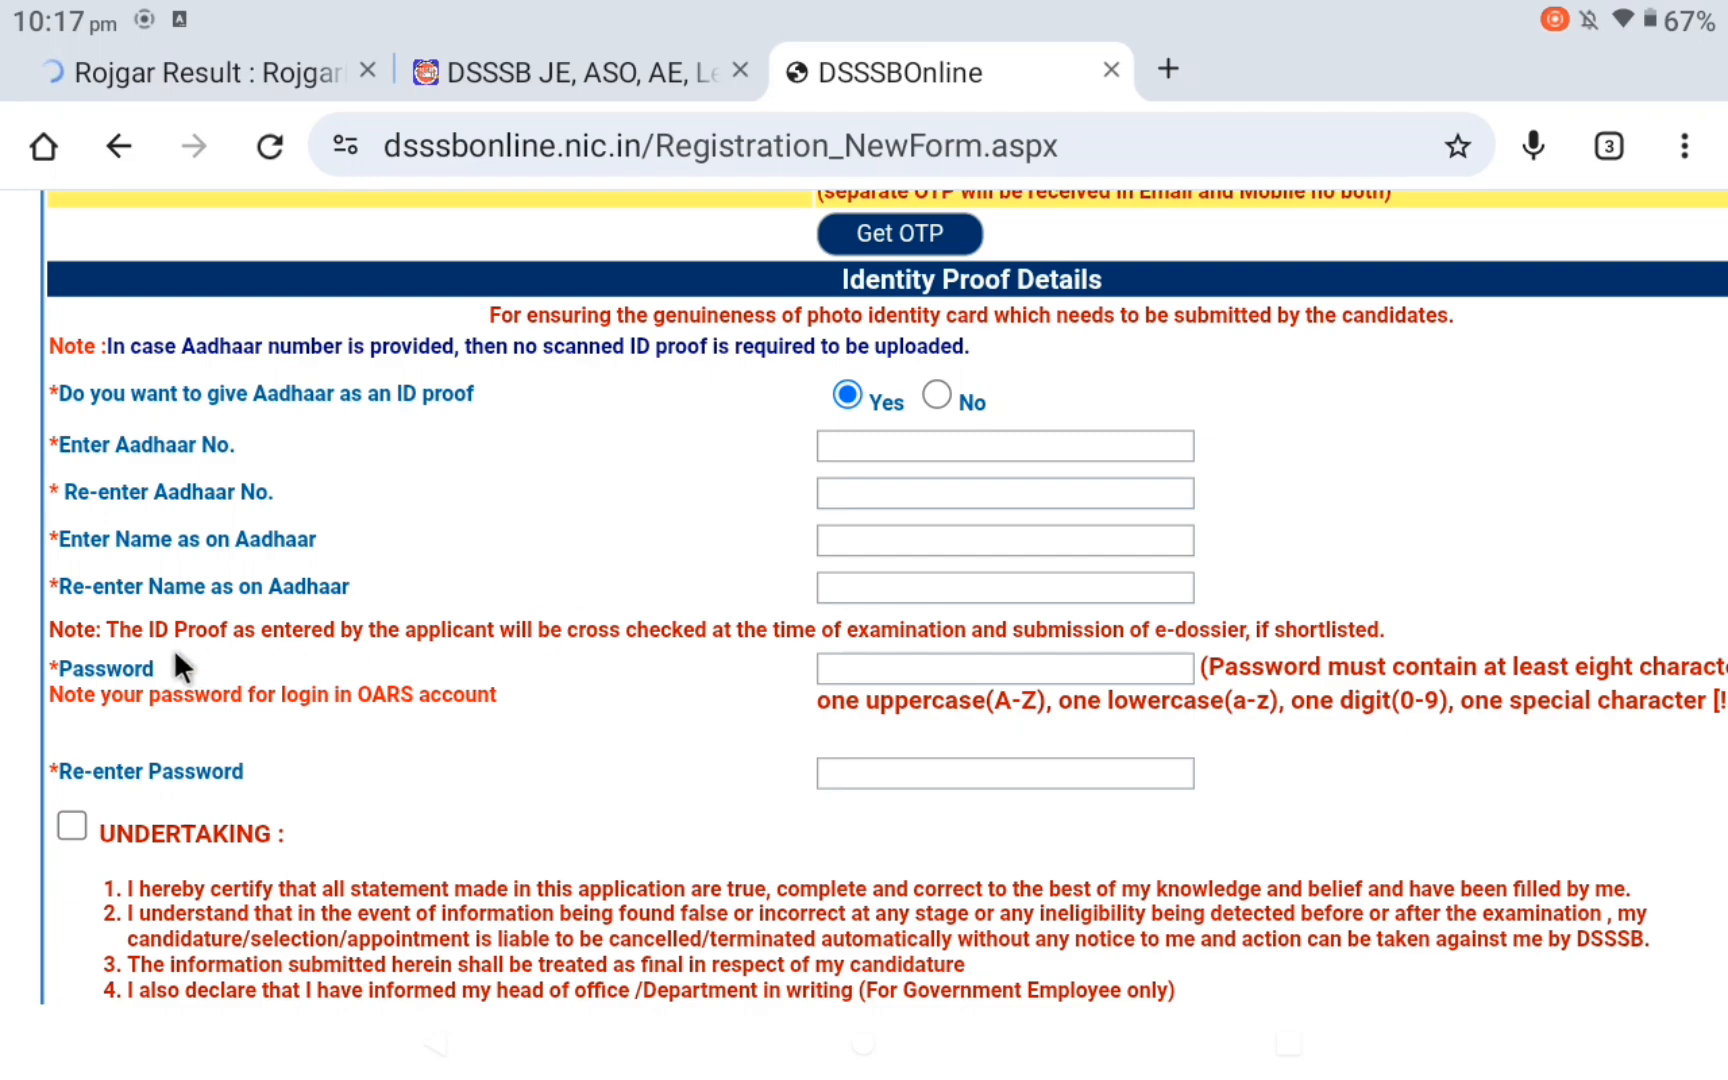
- Accept the undertaking below the password fields and request a preview of the registration details
{"action": "left_click", "coordinate": [868, 668]}
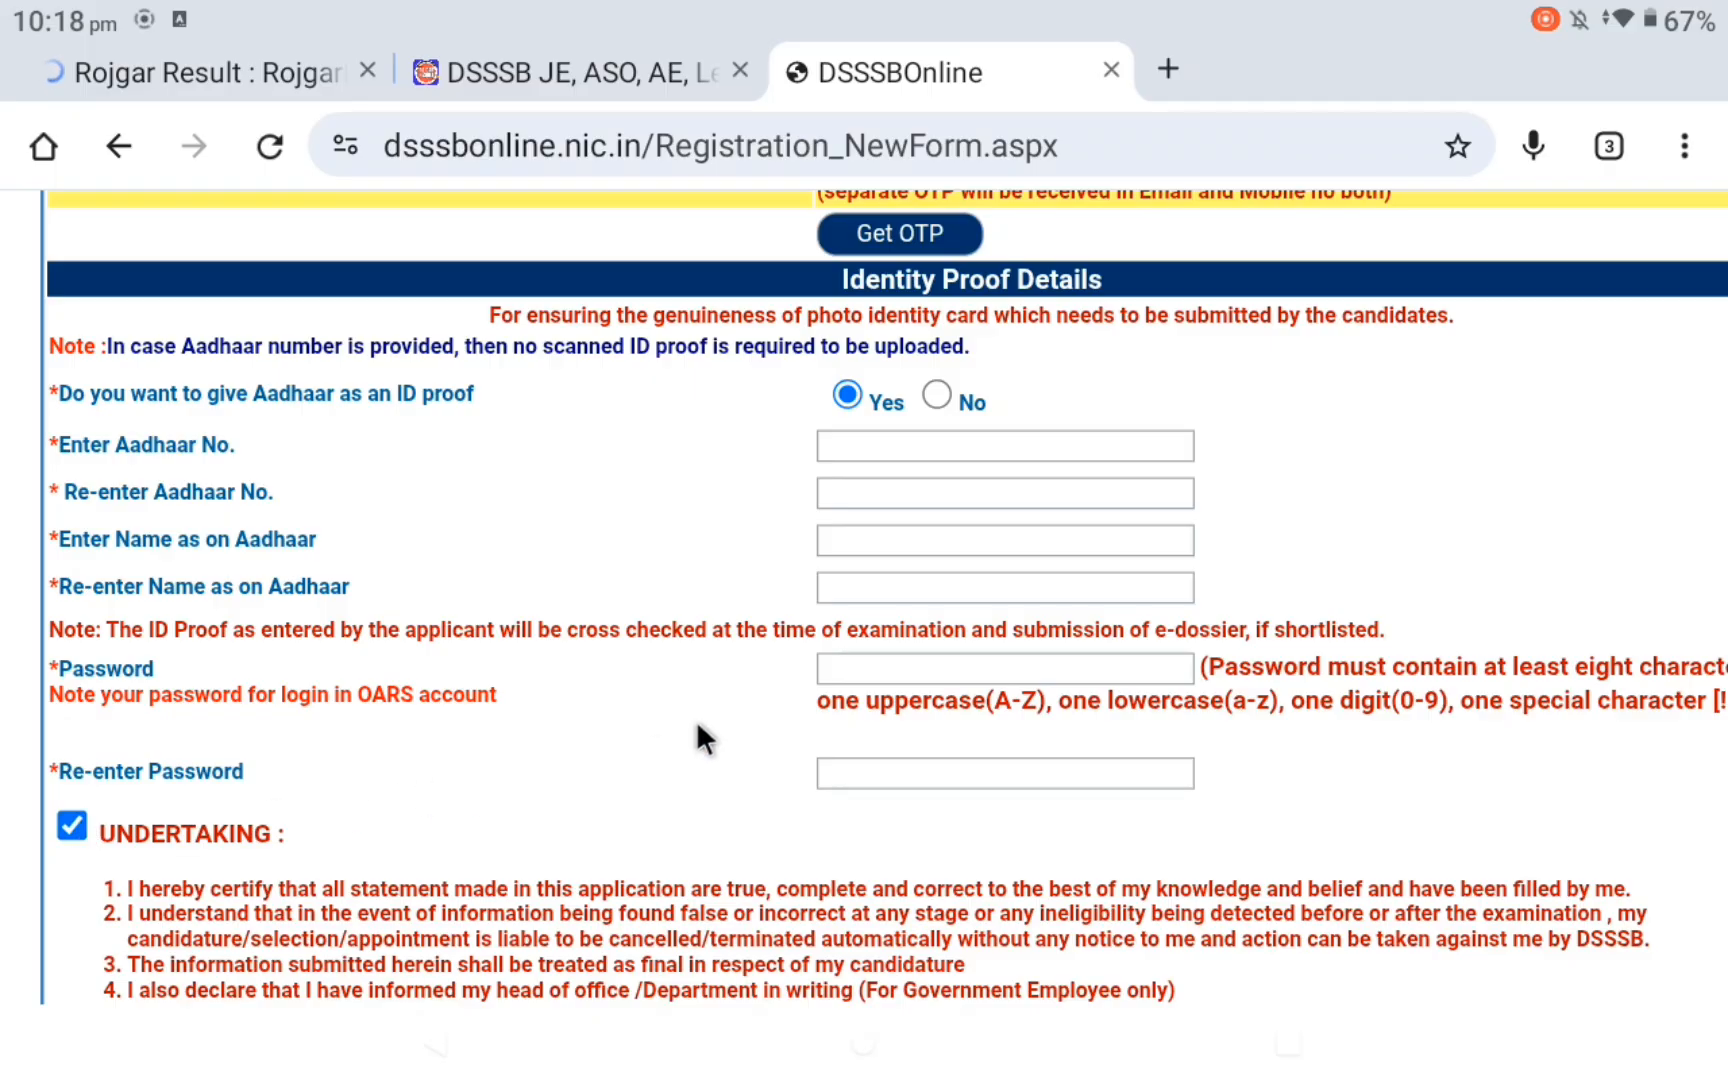
{"action": "scroll", "coordinate": [697, 738], "scroll_direction": "down", "scroll_amount": 6}
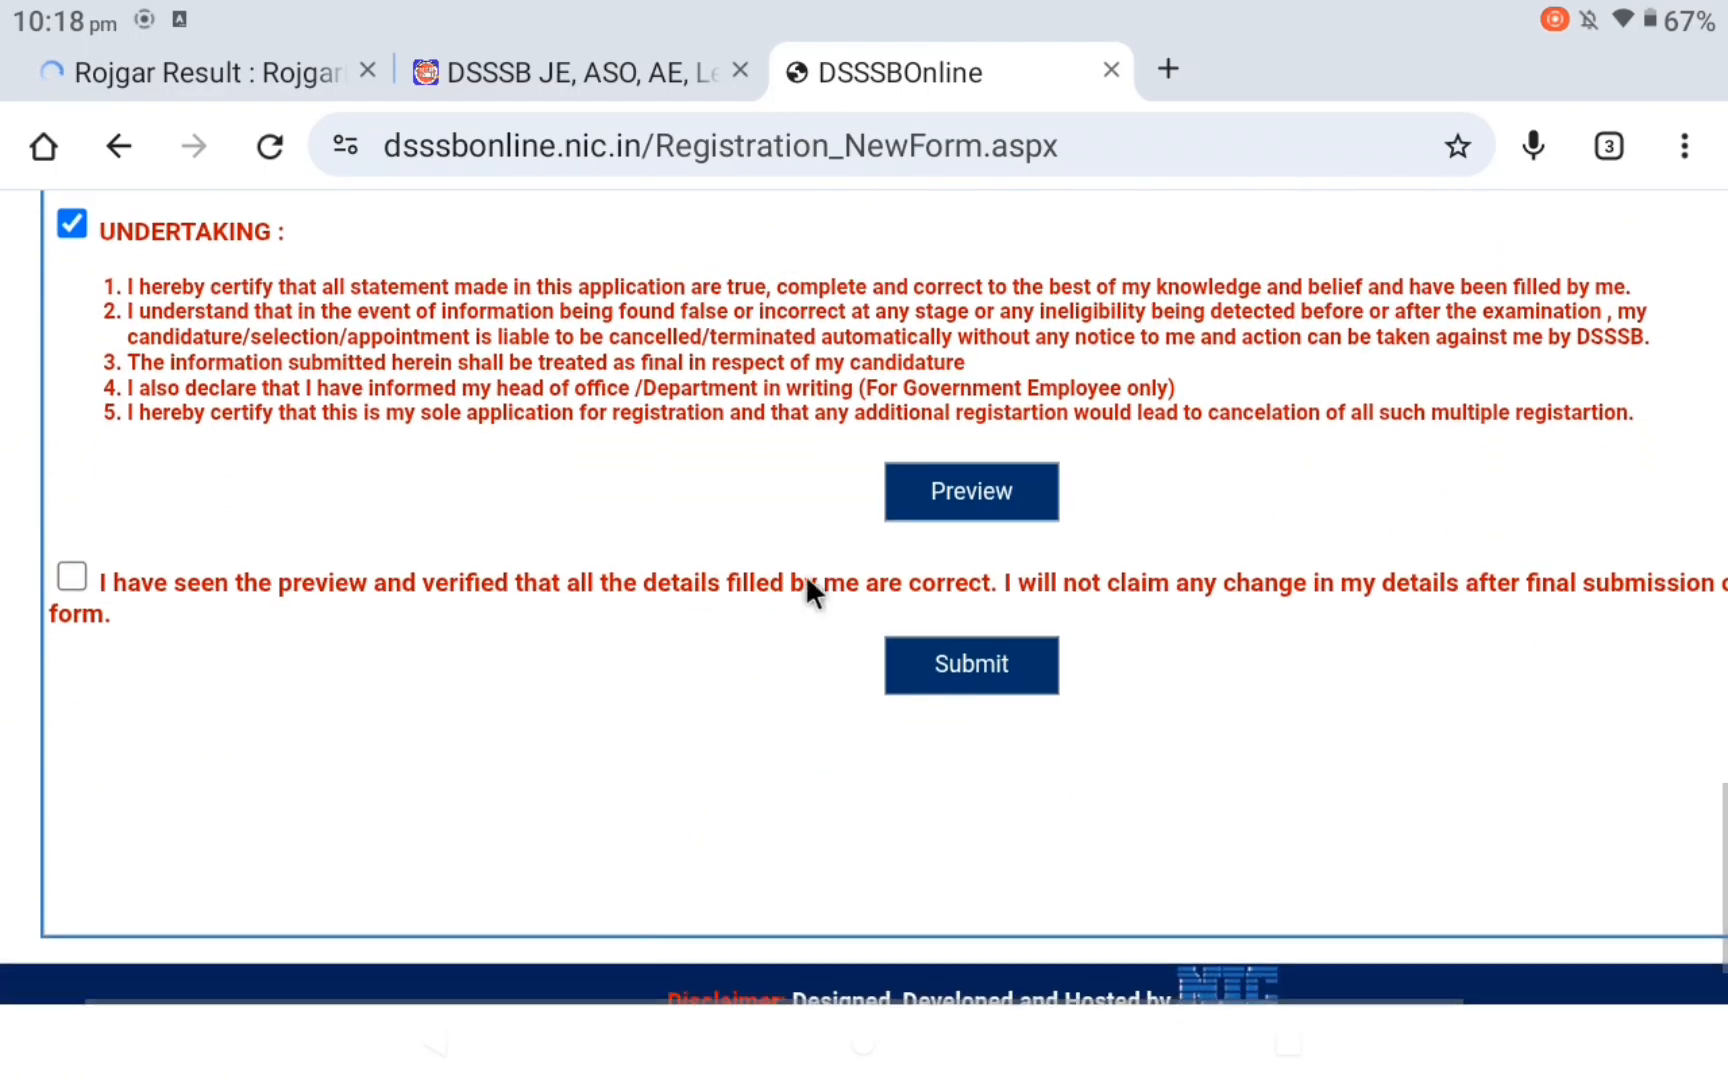
{"action": "scroll", "coordinate": [910, 501], "scroll_direction": "down", "scroll_amount": 1}
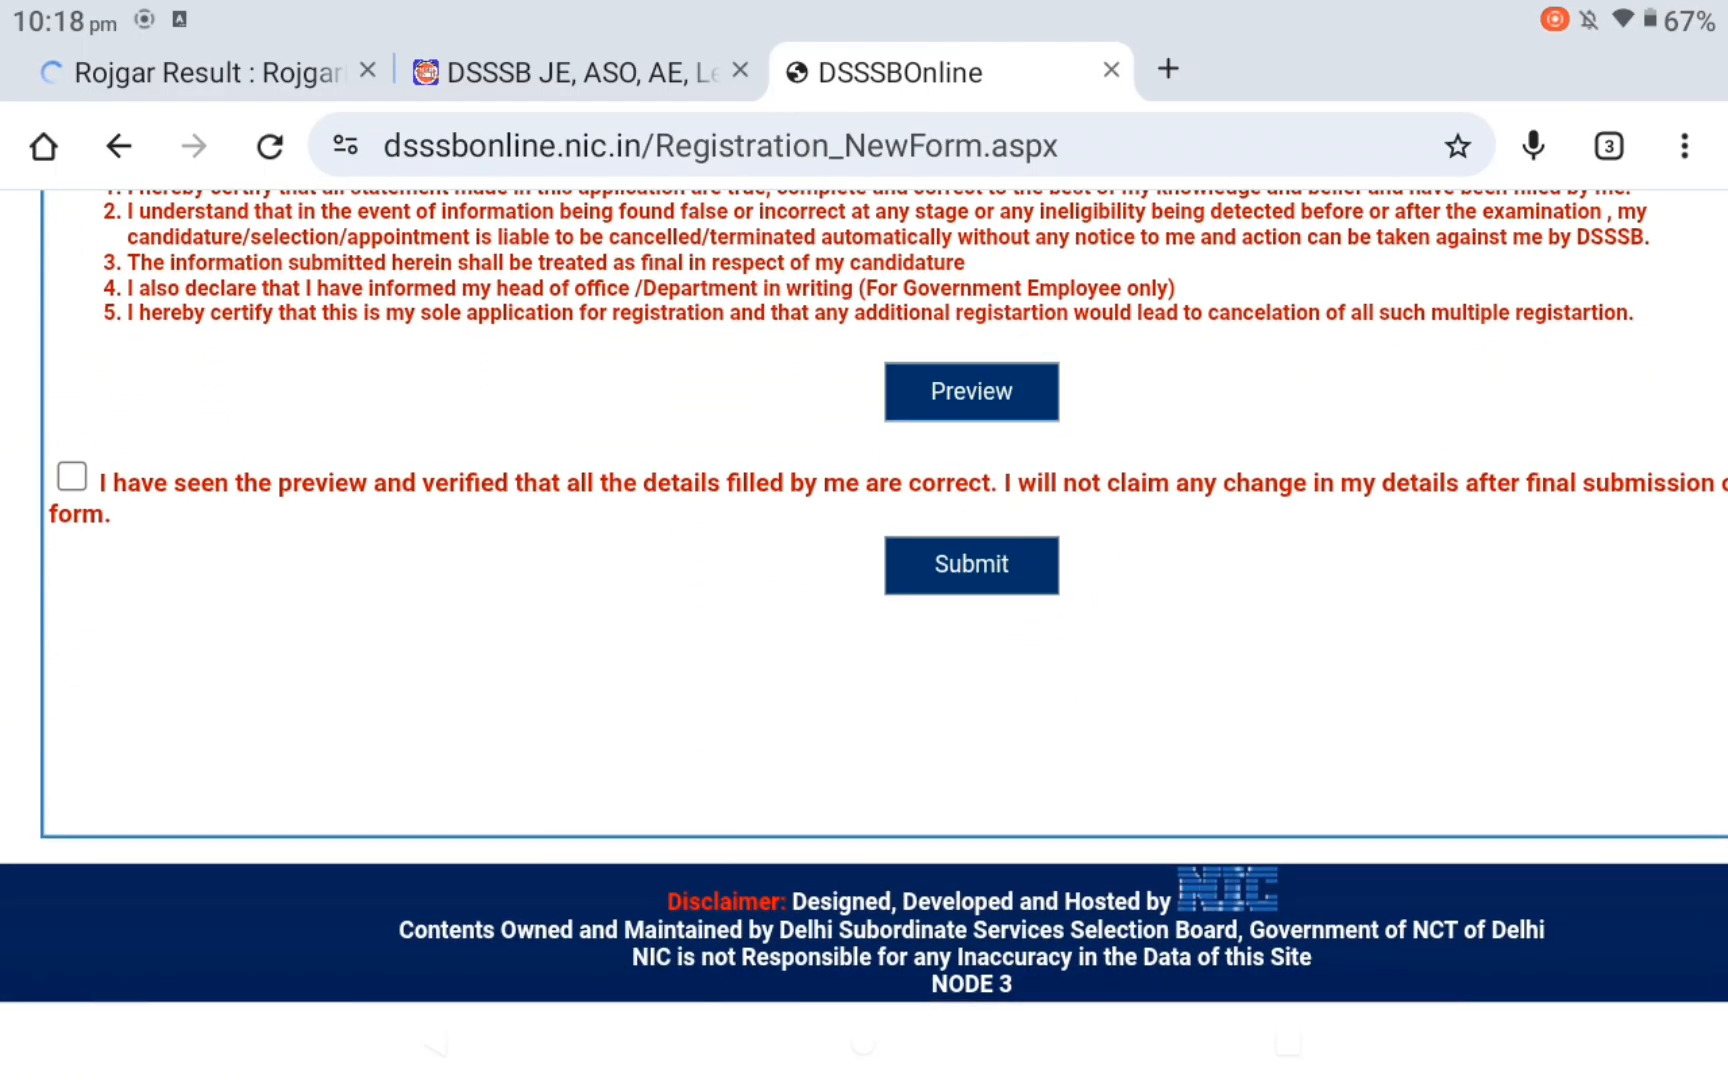
{"action": "scroll", "coordinate": [1025, 360], "scroll_direction": "up", "scroll_amount": 1}
{"action": "left_click", "coordinate": [975, 494]}
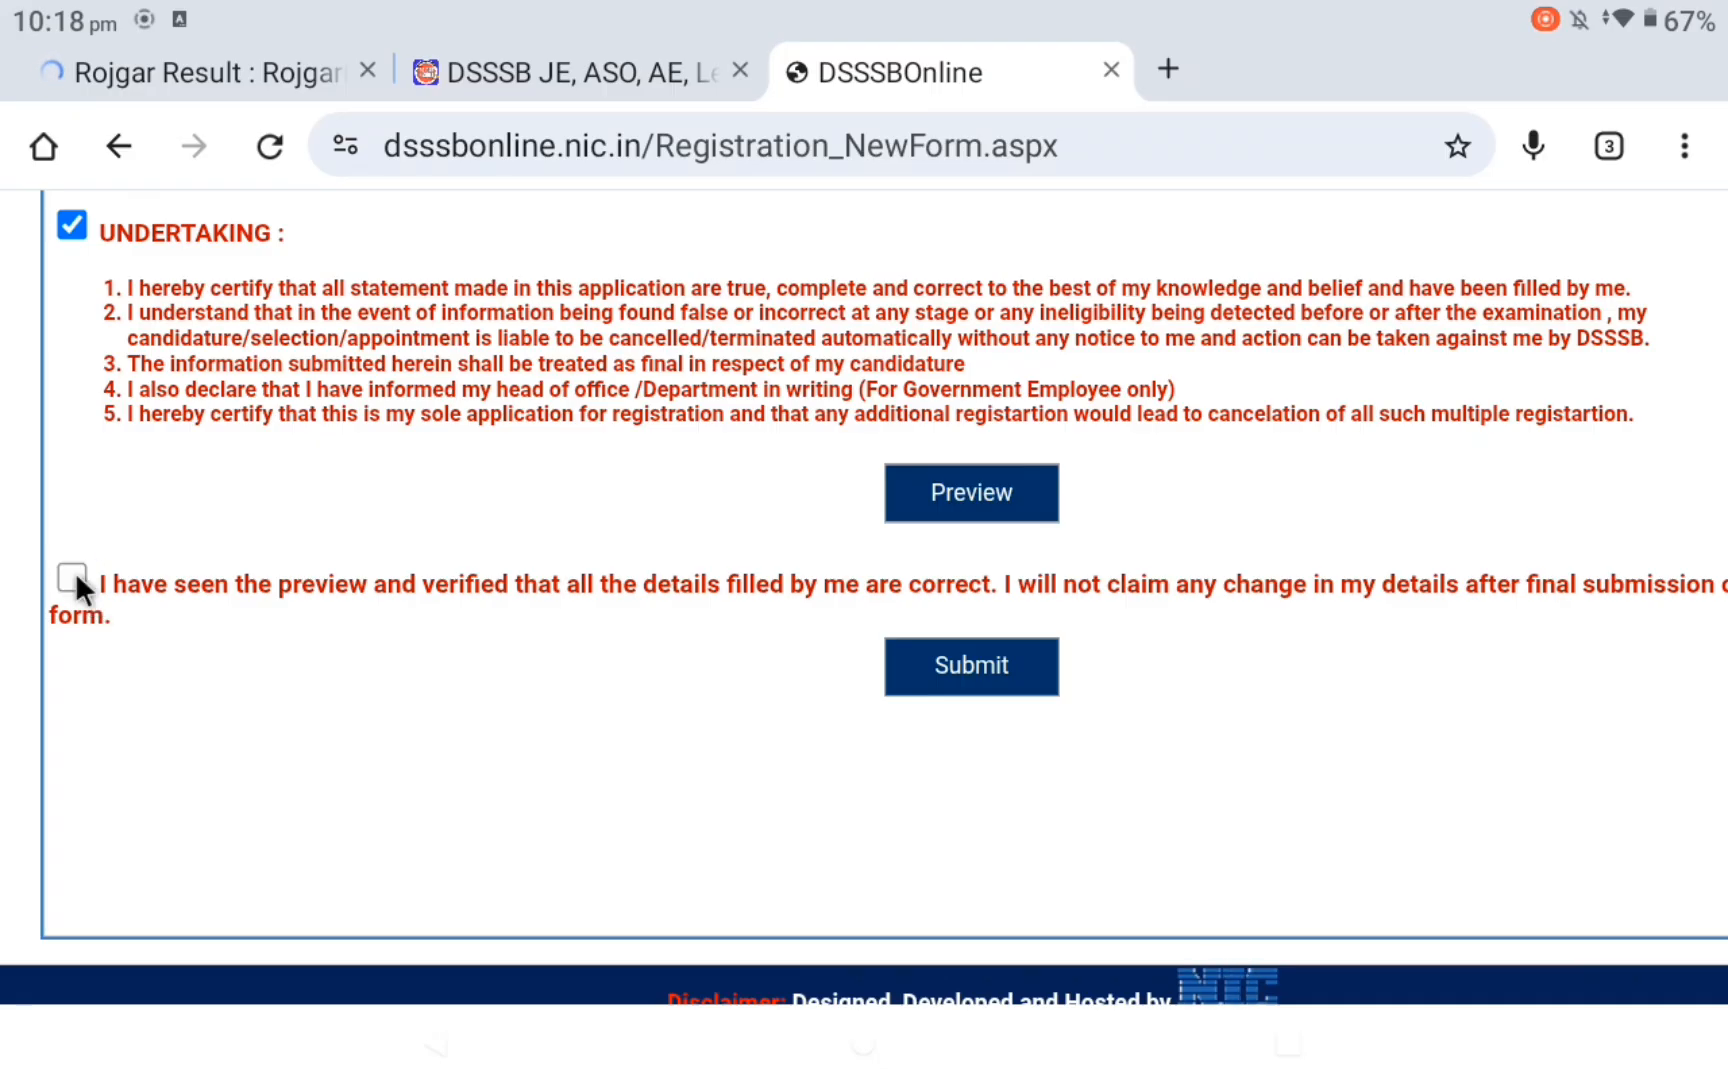
- Confirm that the previewed details are verified as correct and try to submit the registration form
{"action": "left_click", "coordinate": [976, 666]}
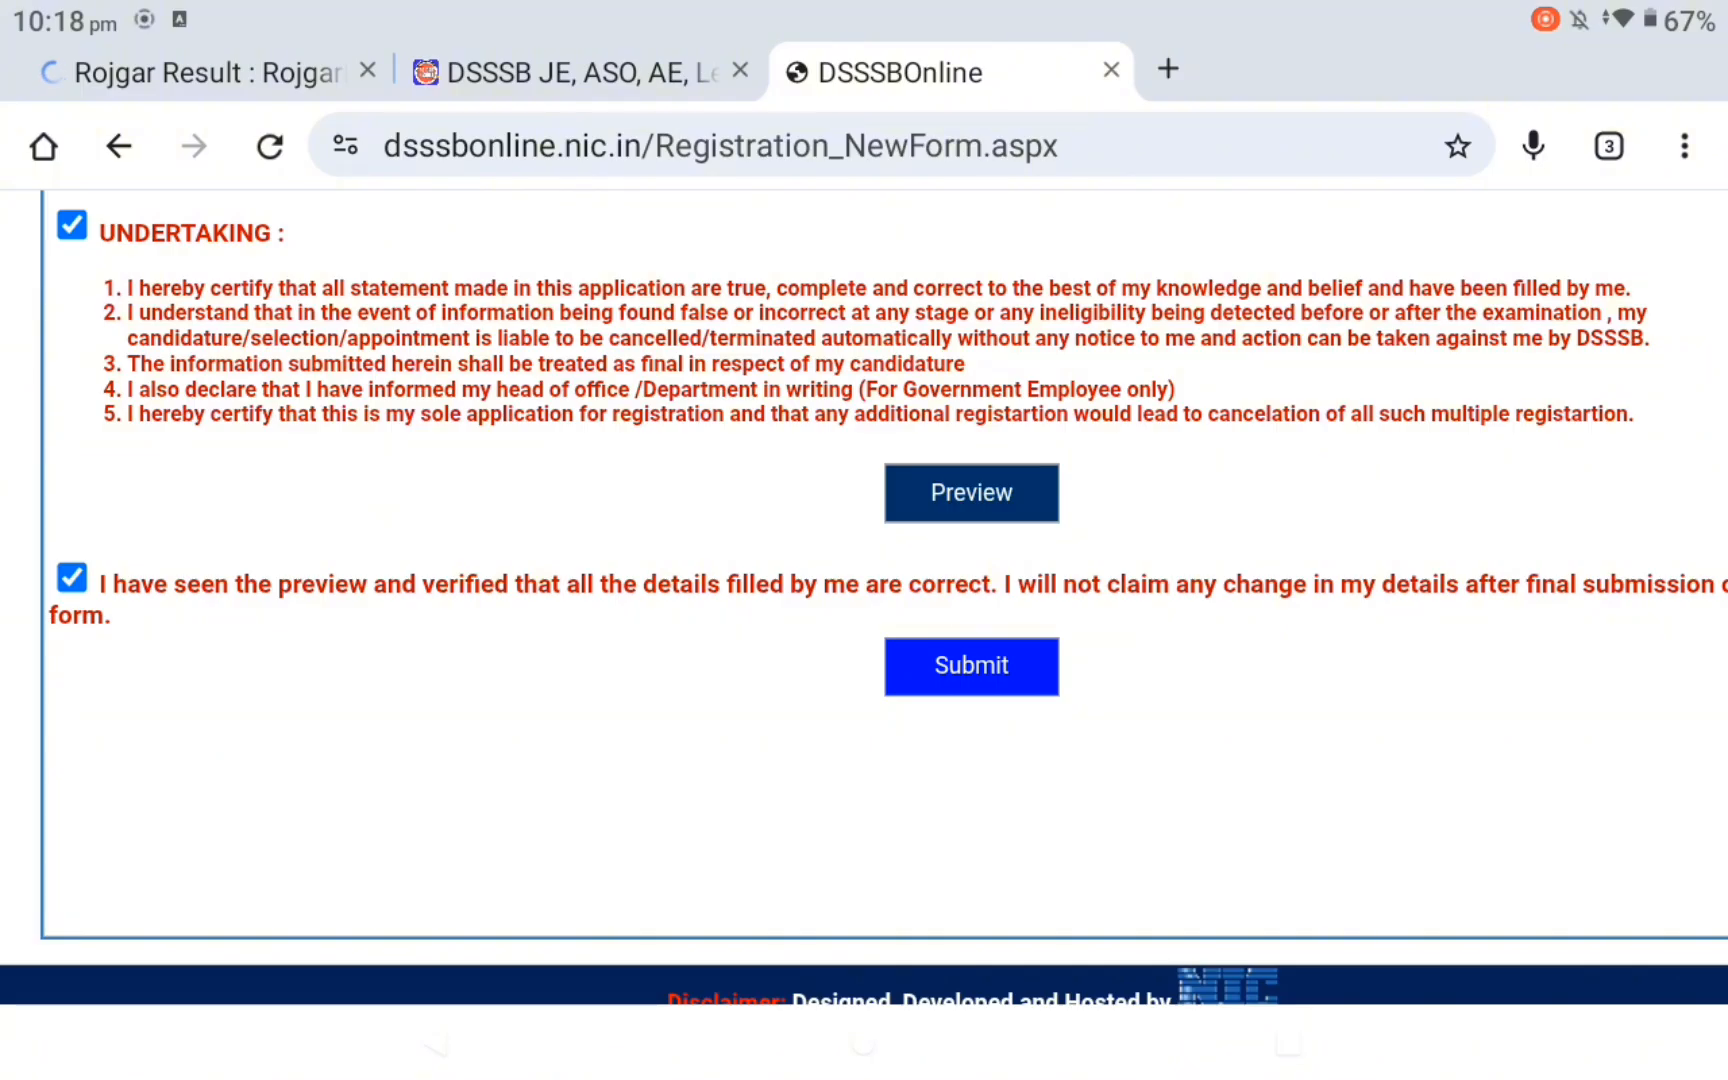
{"action": "left_click", "coordinate": [979, 667]}
{"action": "scroll", "coordinate": [977, 662], "scroll_direction": "down", "scroll_amount": 2}
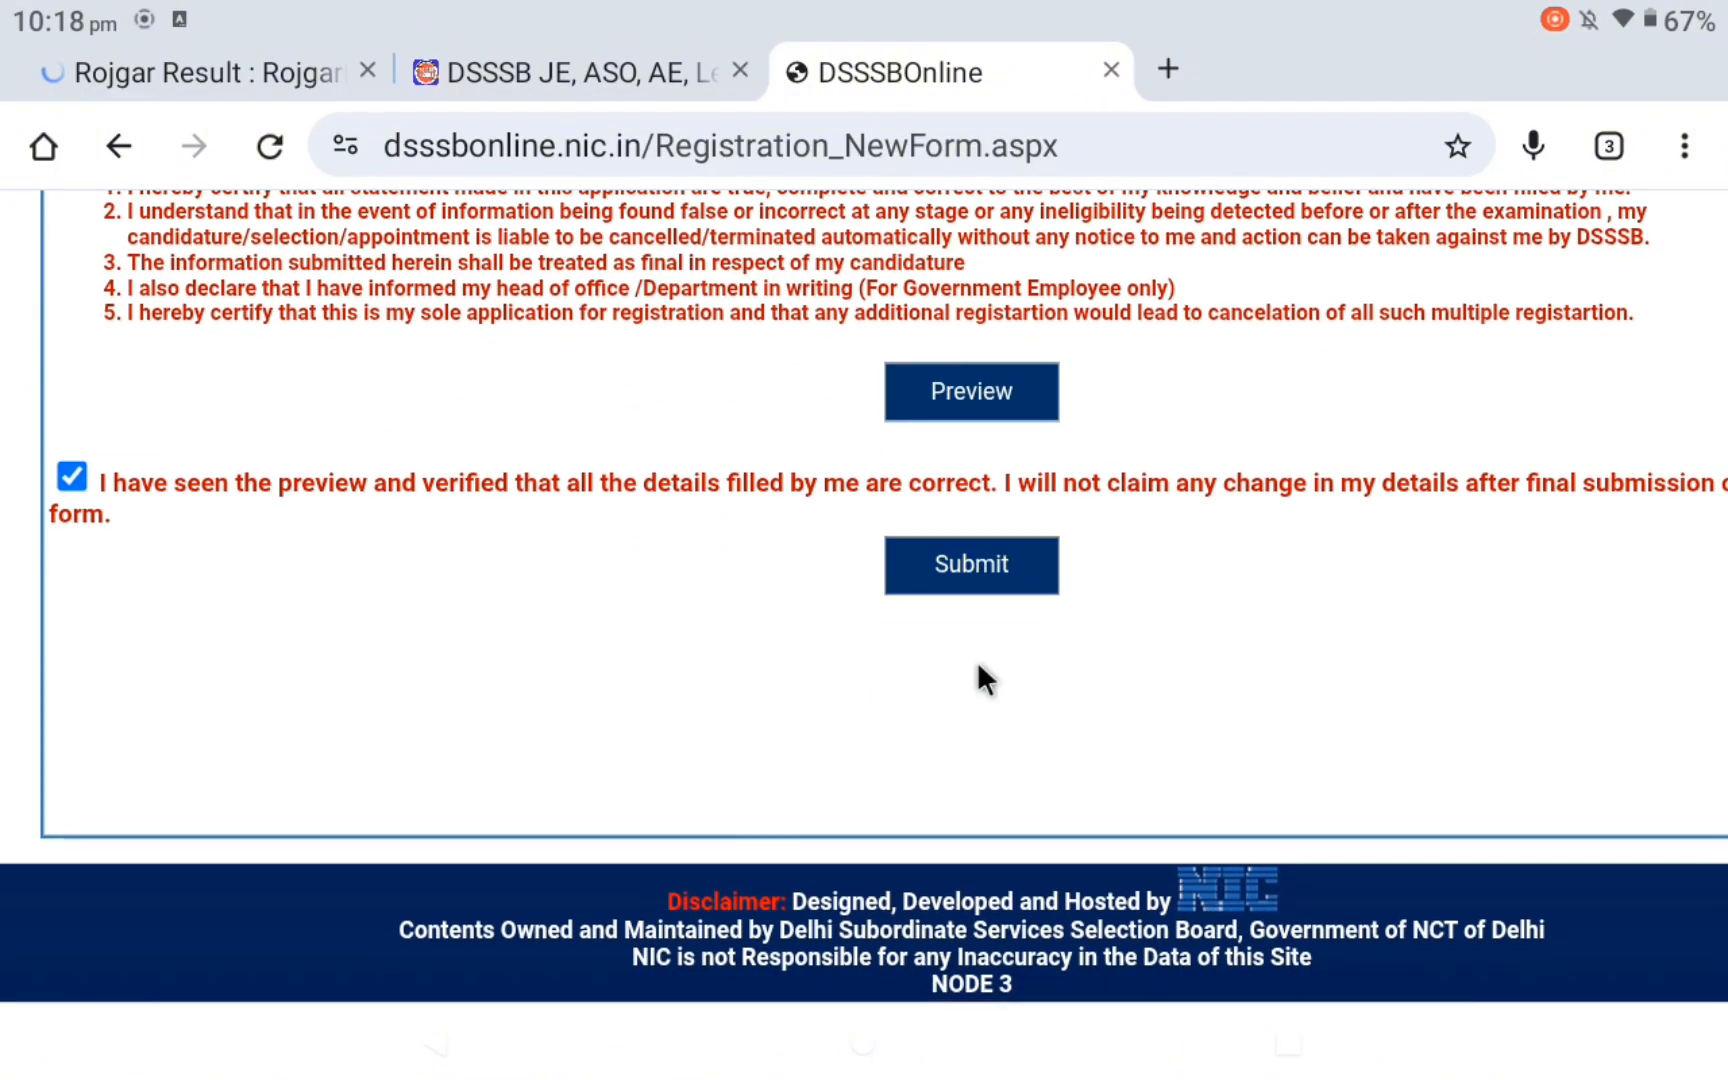
{"action": "left_click", "coordinate": [977, 664]}
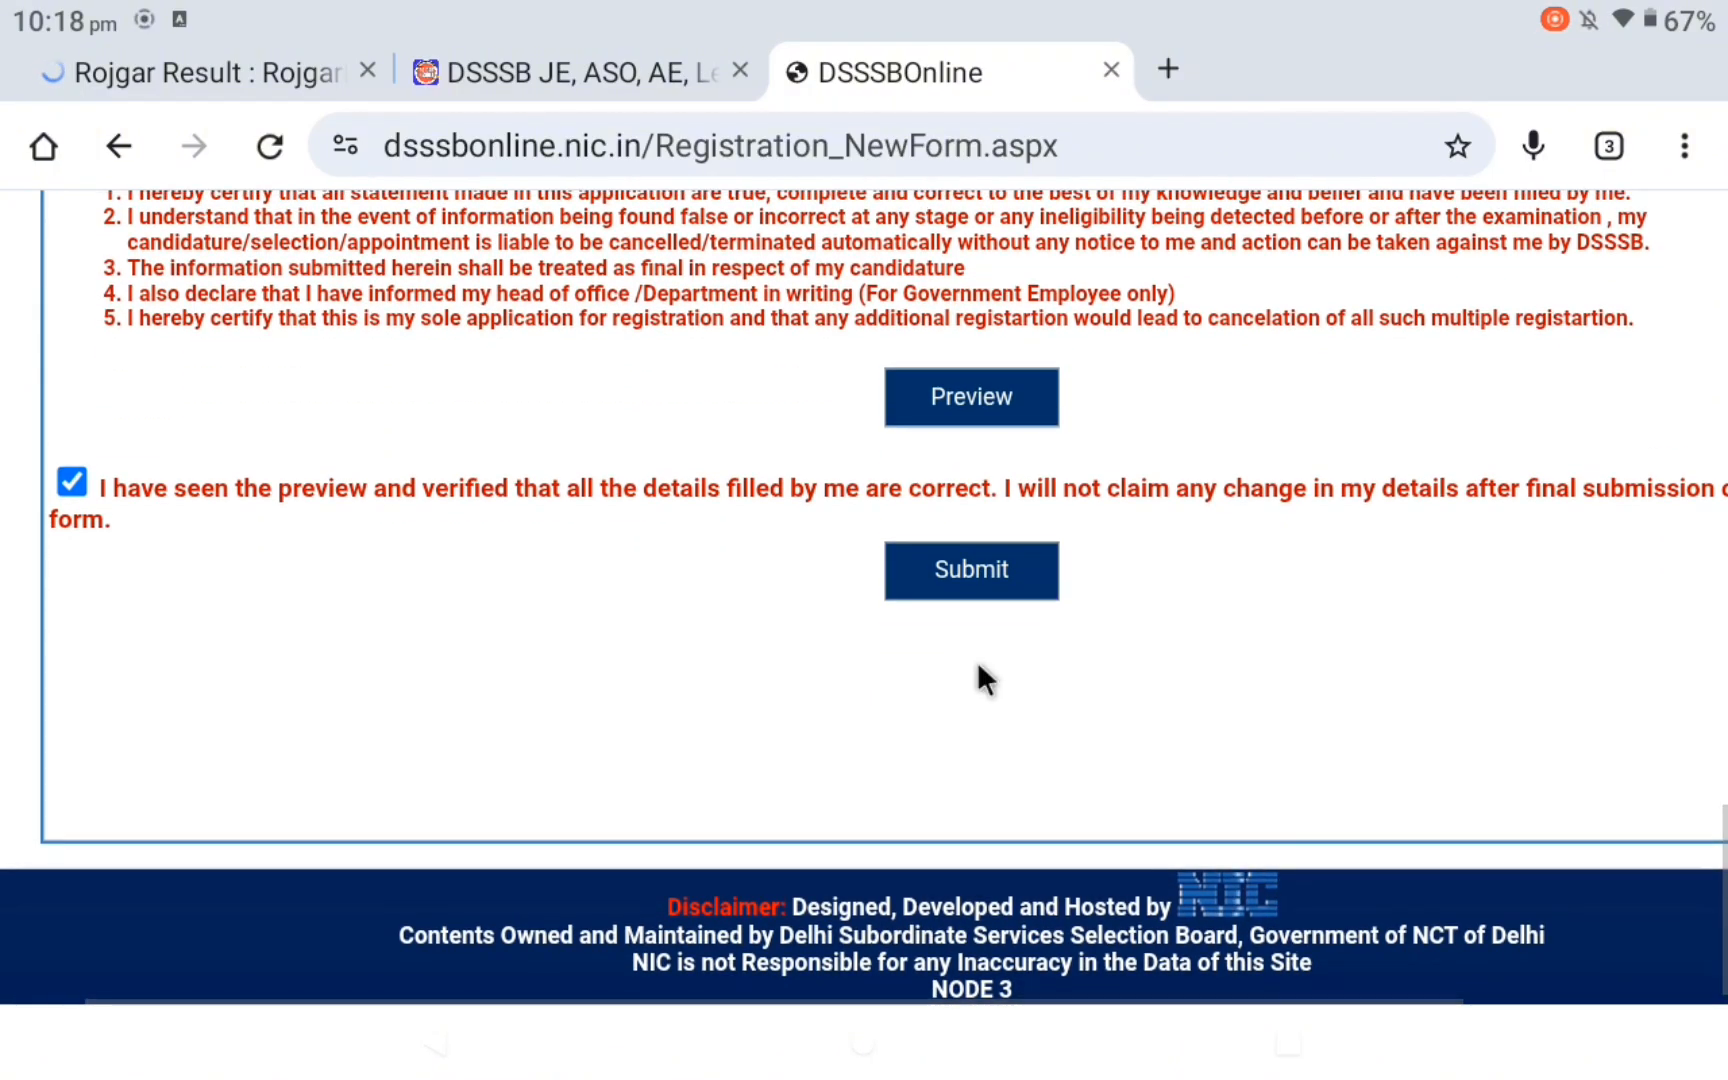
{"action": "left_click", "coordinate": [977, 664]}
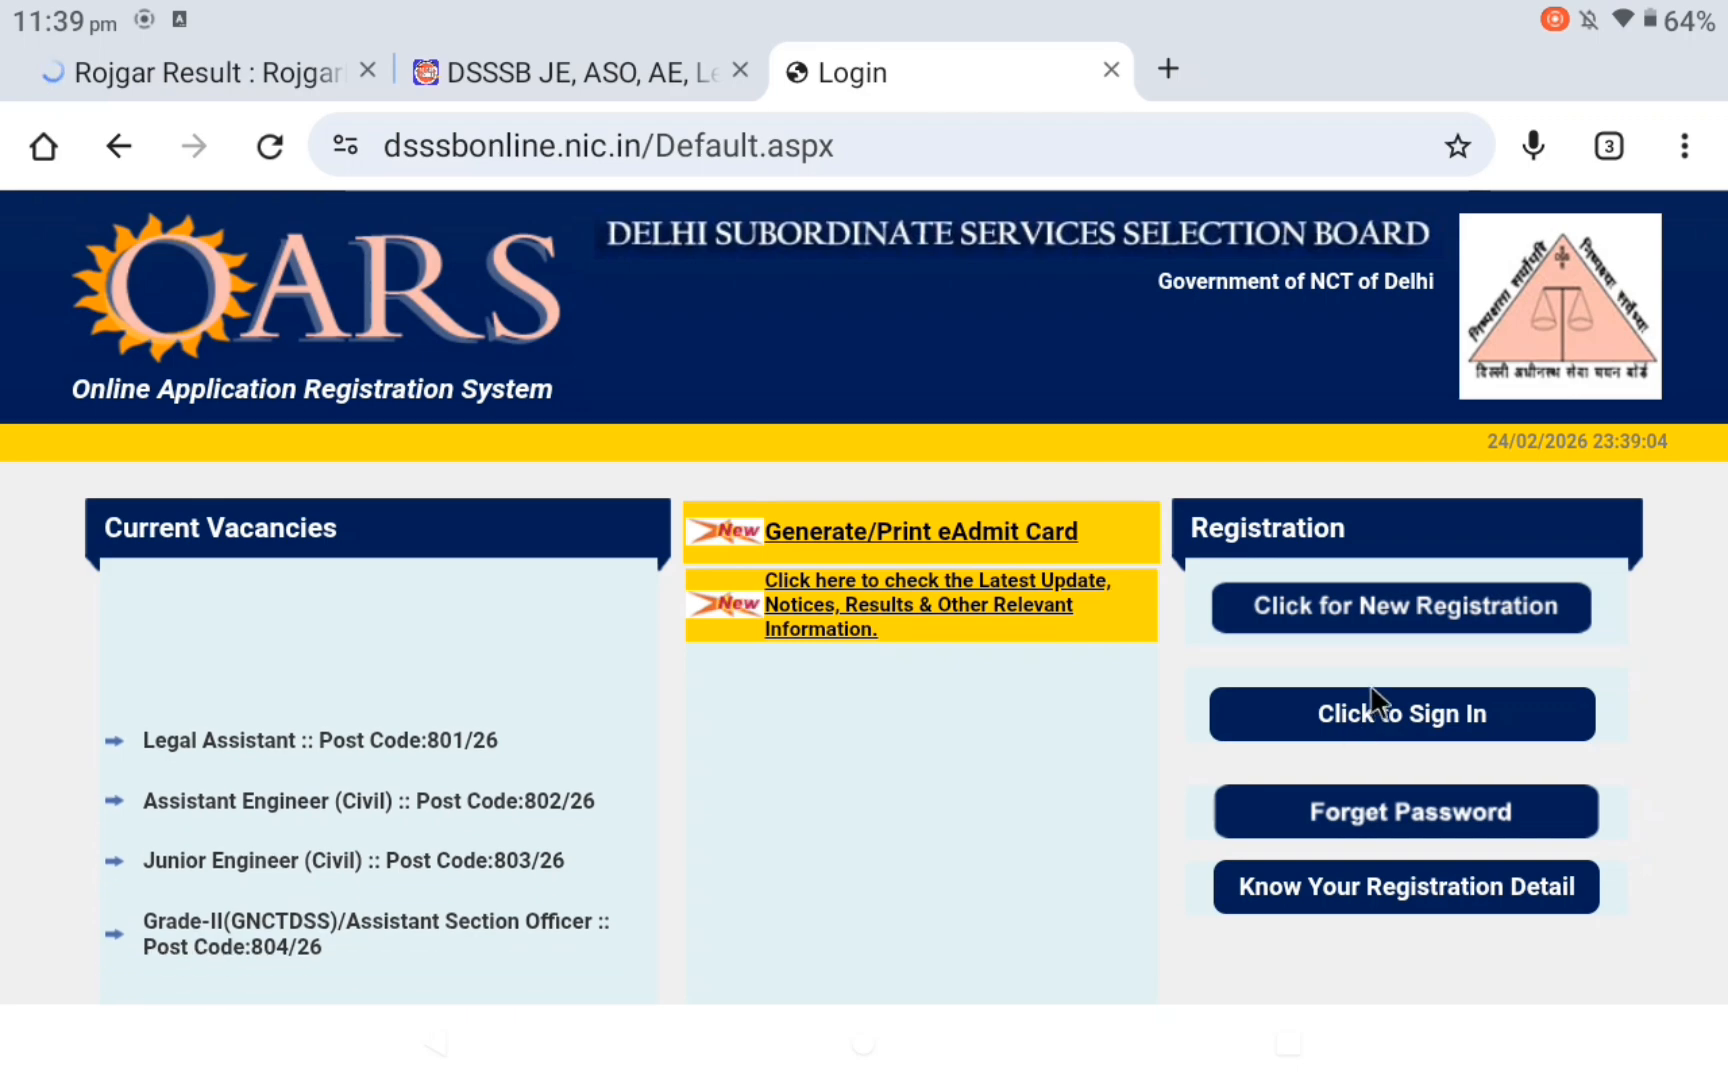
- Sign in as a registered user with the date of birth, Class X roll number, passing year, password and visual code
{"action": "left_click", "coordinate": [1378, 718]}
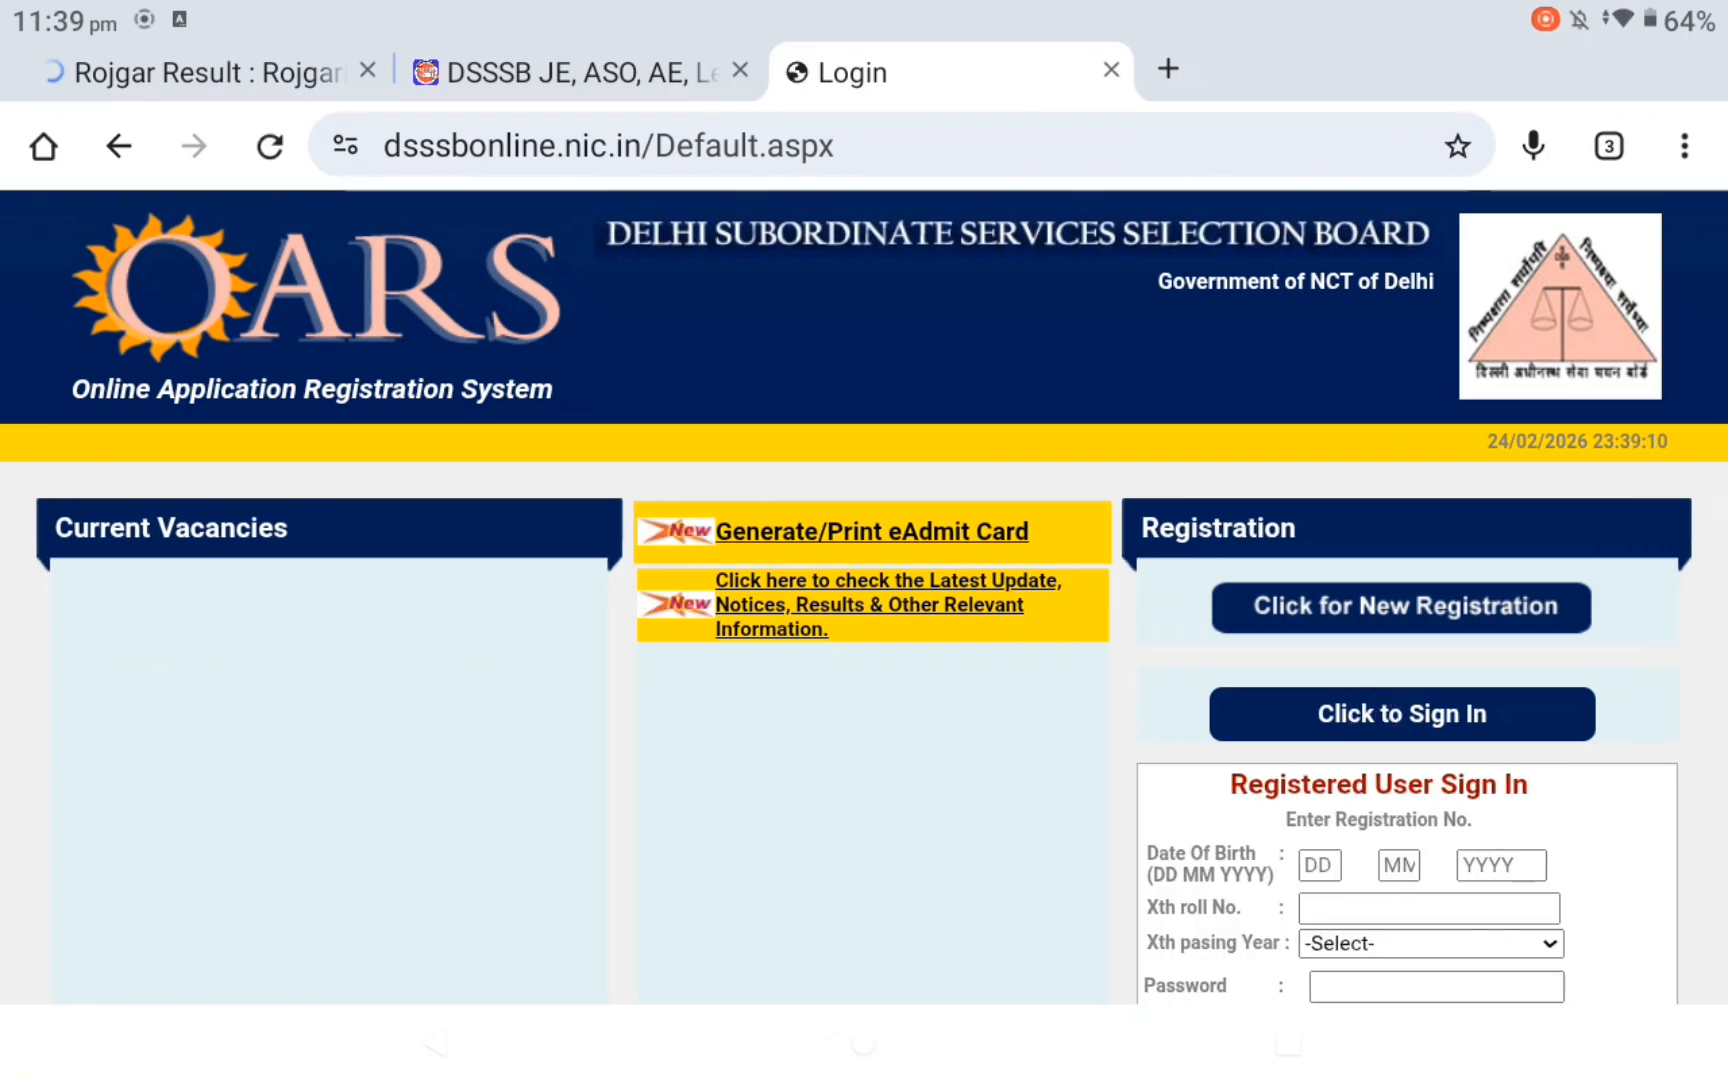
{"action": "scroll", "coordinate": [1407, 630], "scroll_direction": "down", "scroll_amount": 3}
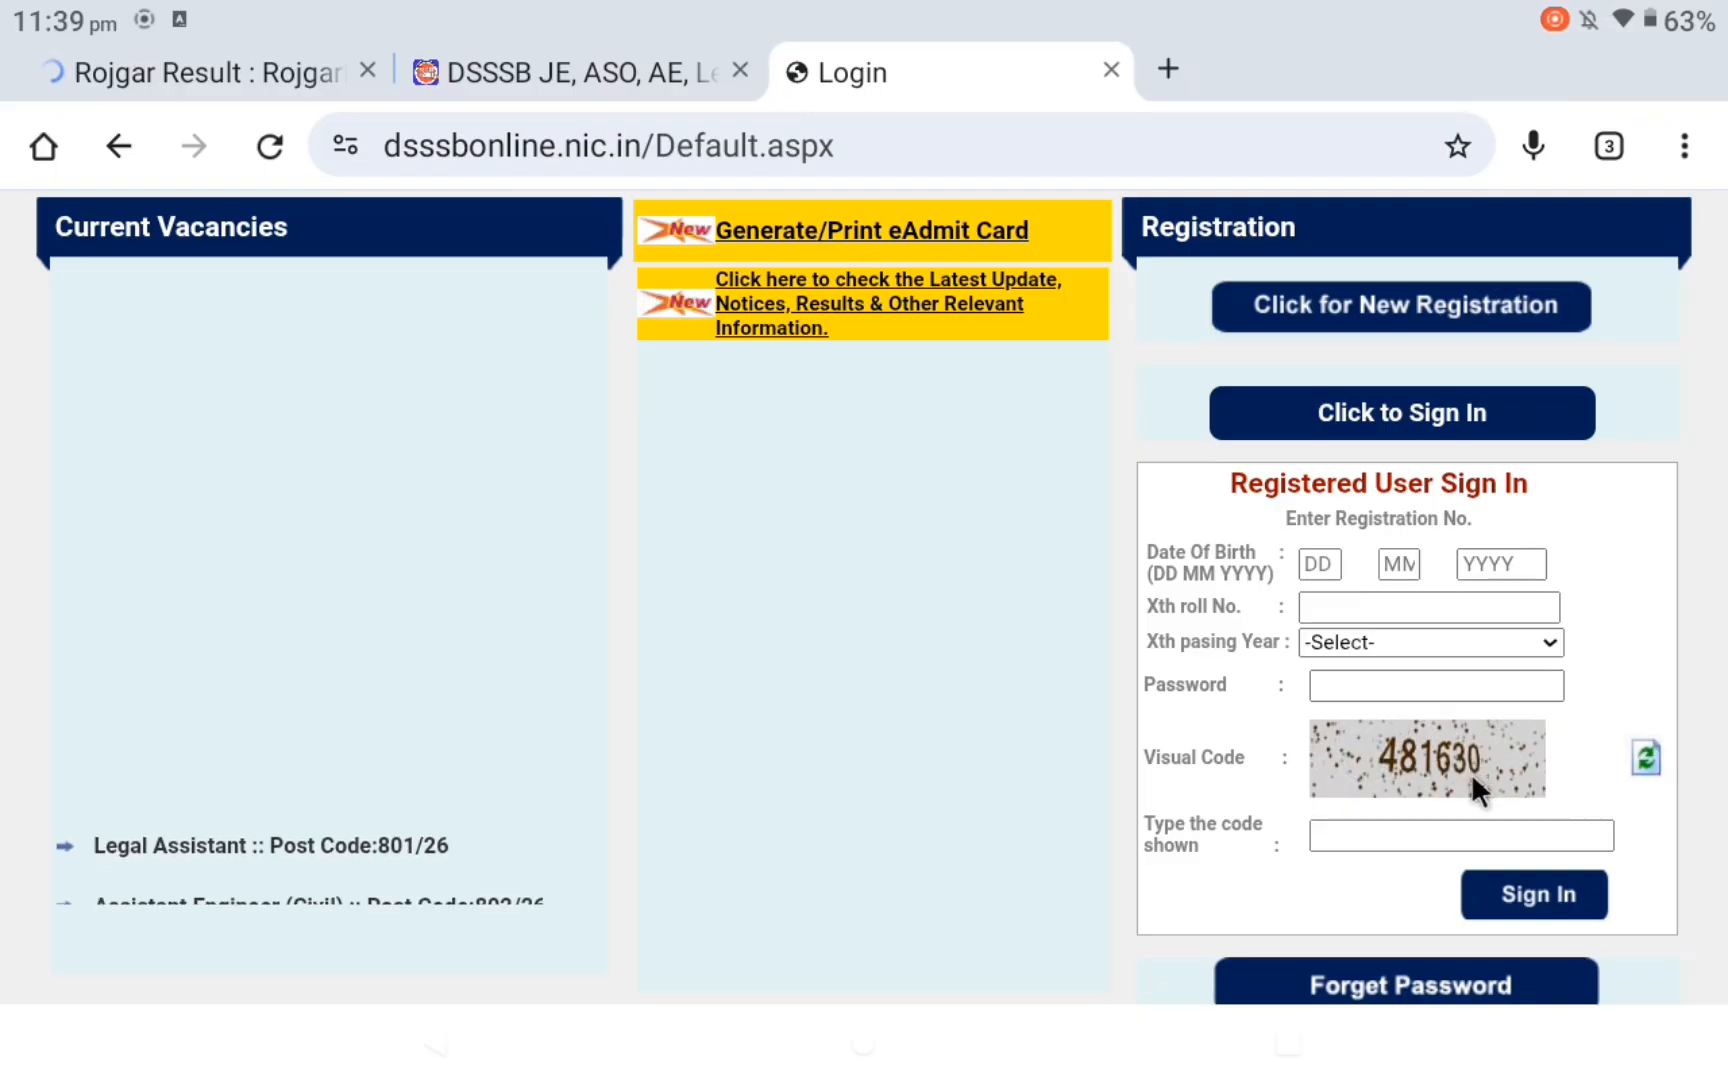
{"action": "left_click", "coordinate": [1346, 830]}
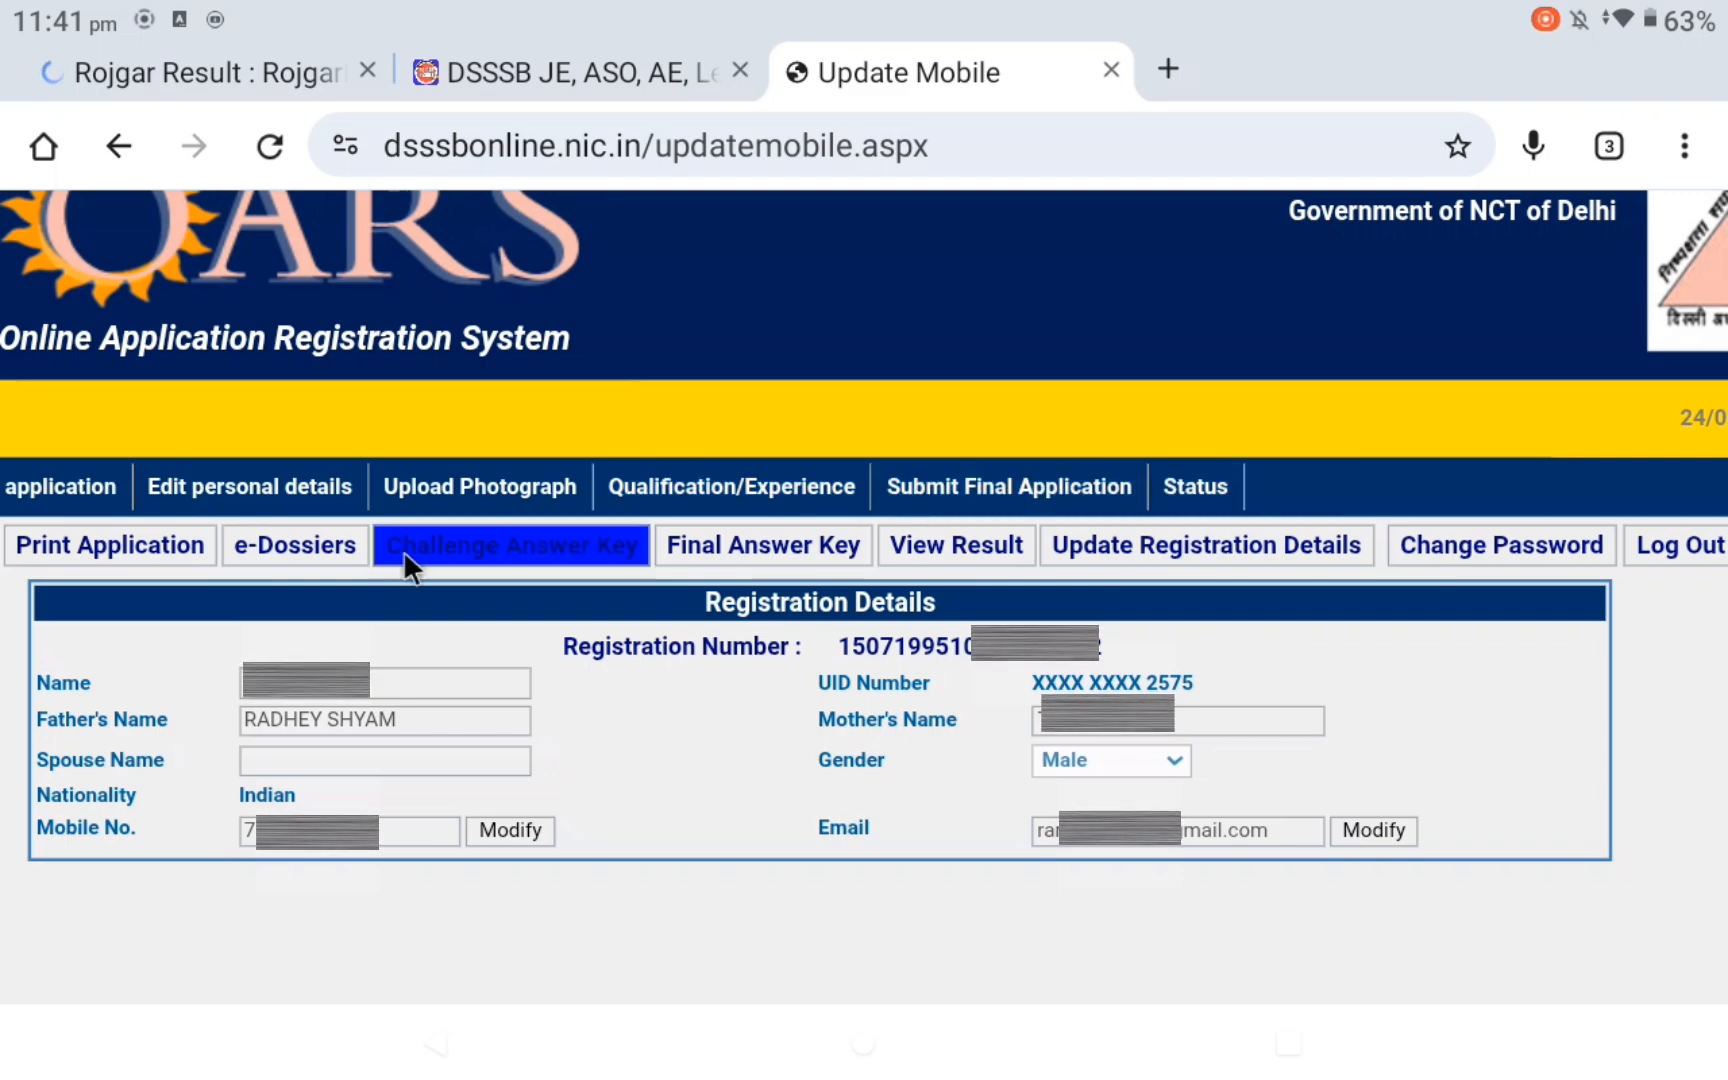
- Start a new application for the post Grade-II(GNCTDSS)/Assistant Section Officer, post code 804/26
{"action": "scroll", "coordinate": [315, 478], "scroll_direction": "left", "scroll_amount": 3}
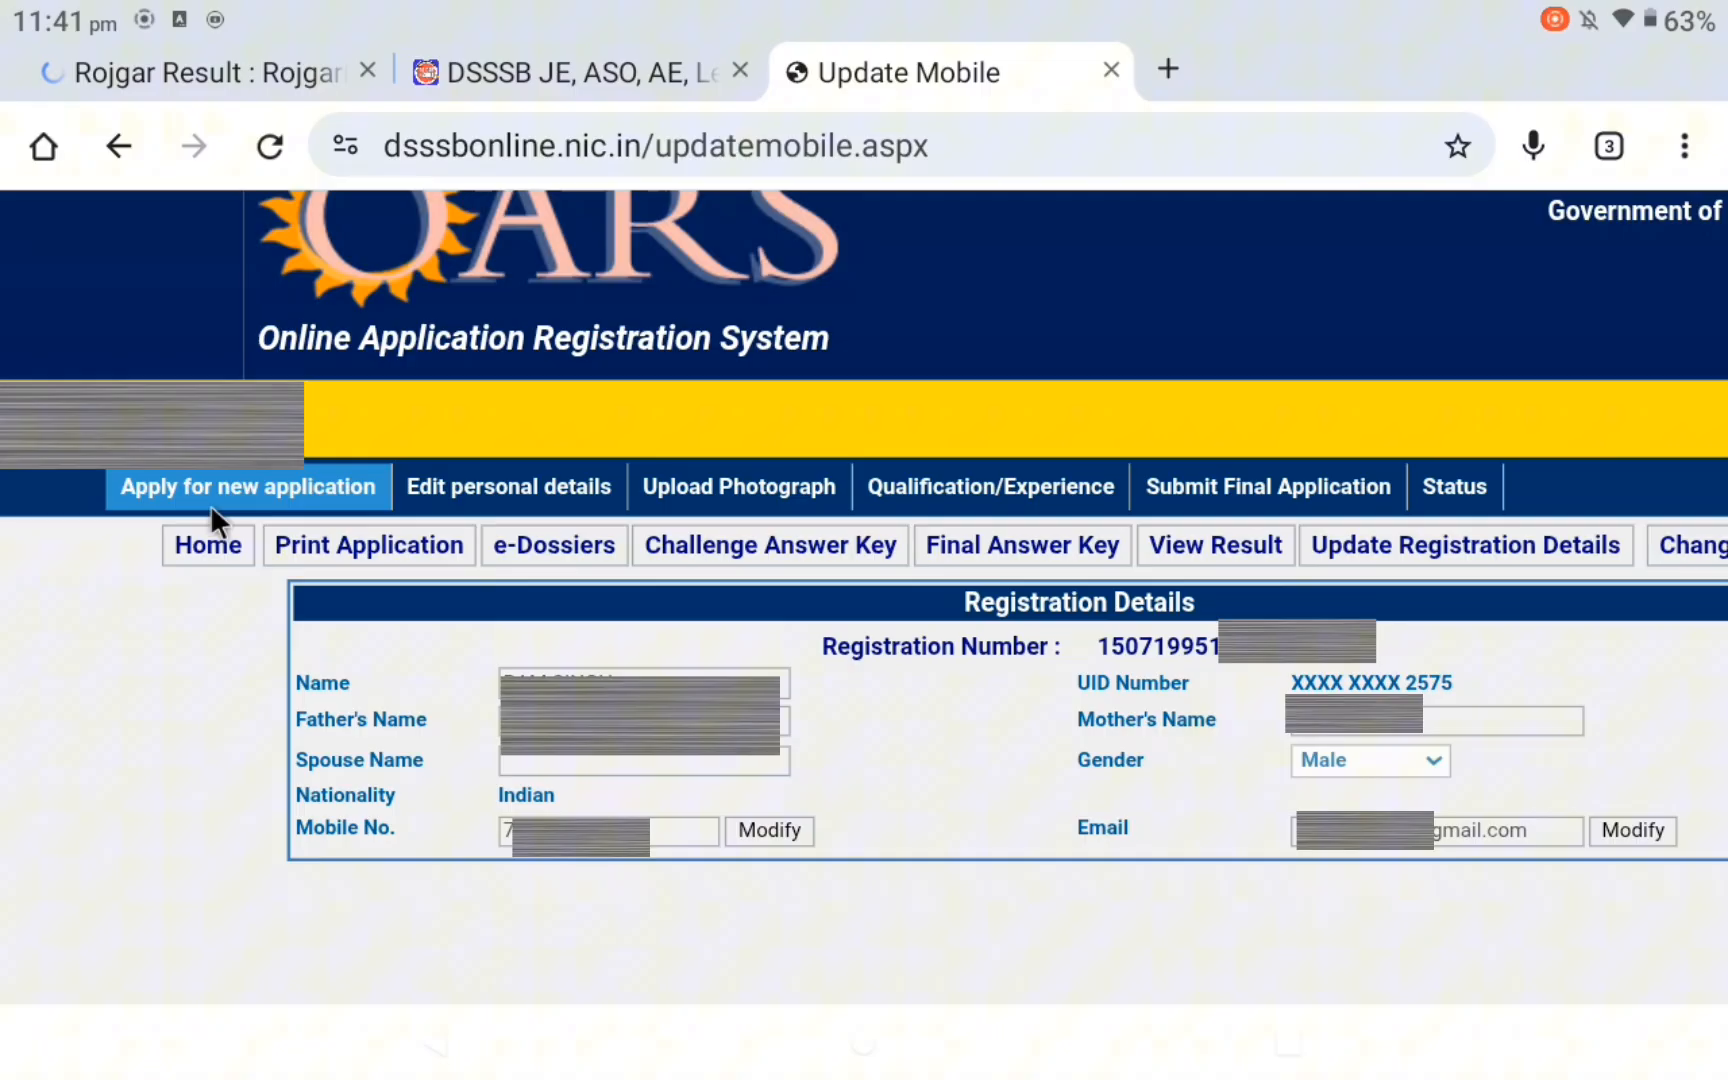
{"action": "left_click", "coordinate": [307, 486]}
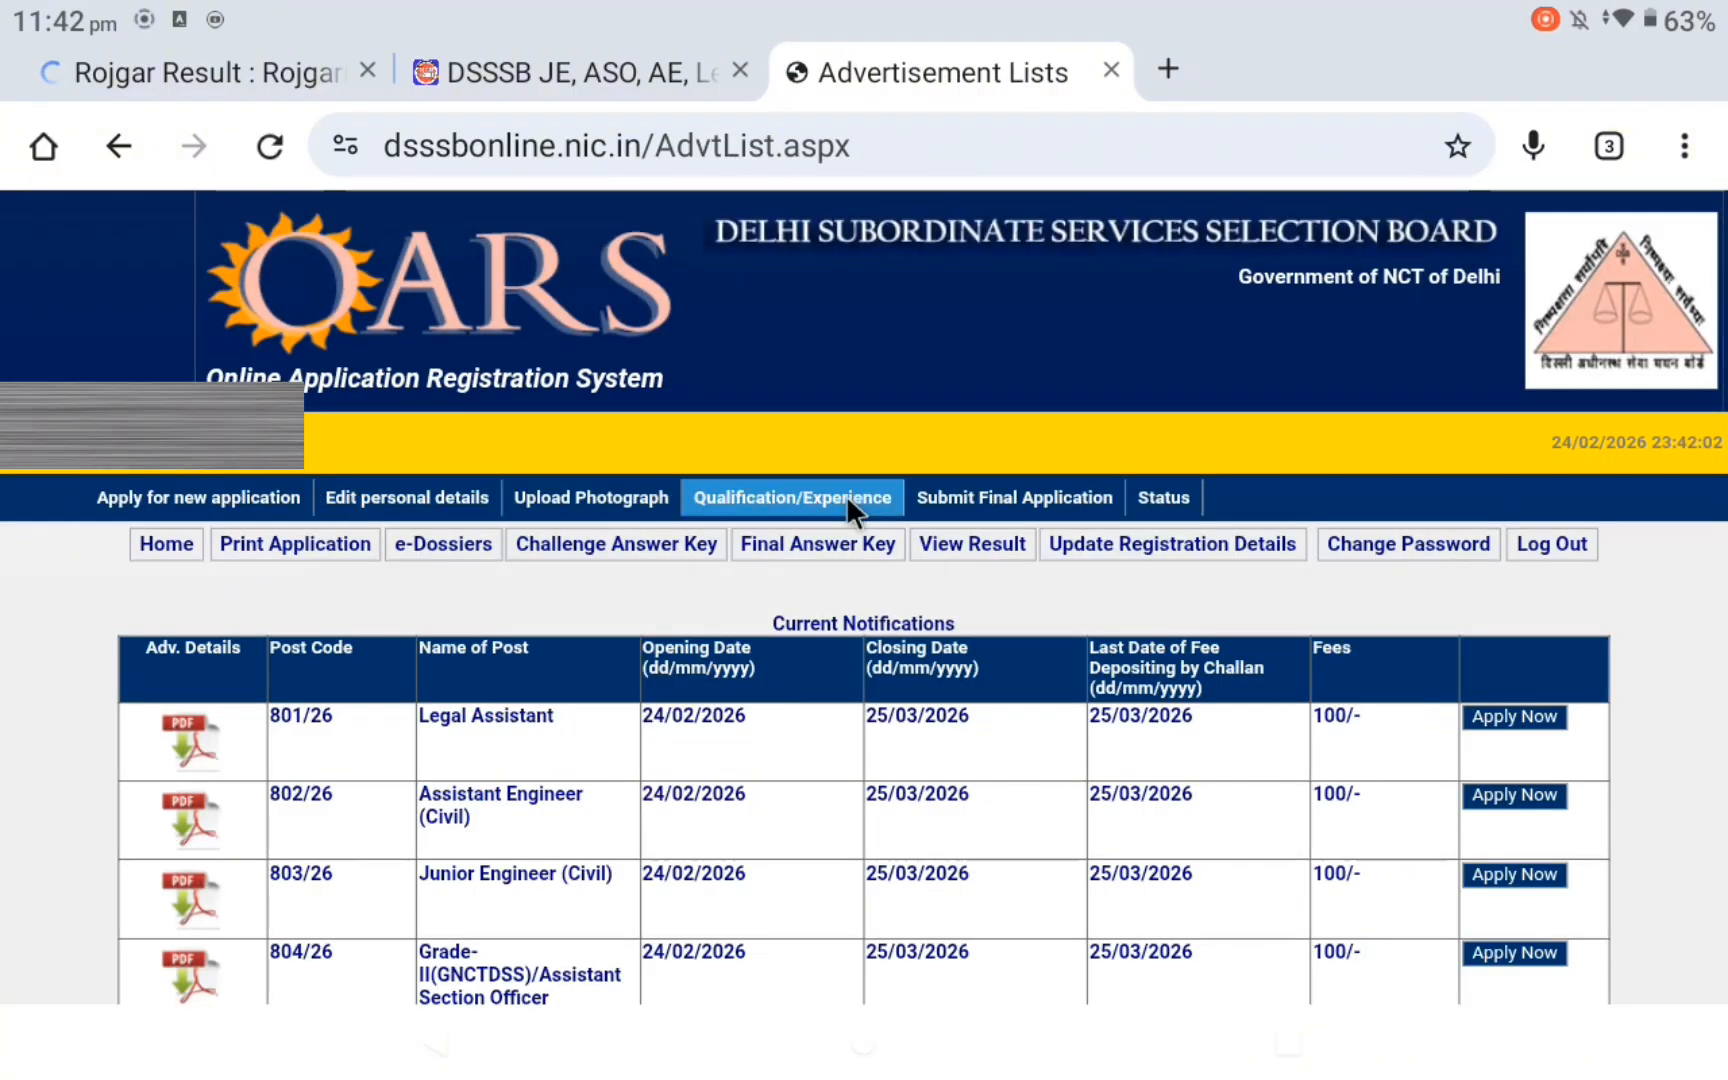
{"action": "scroll", "coordinate": [770, 549], "scroll_direction": "down", "scroll_amount": 2}
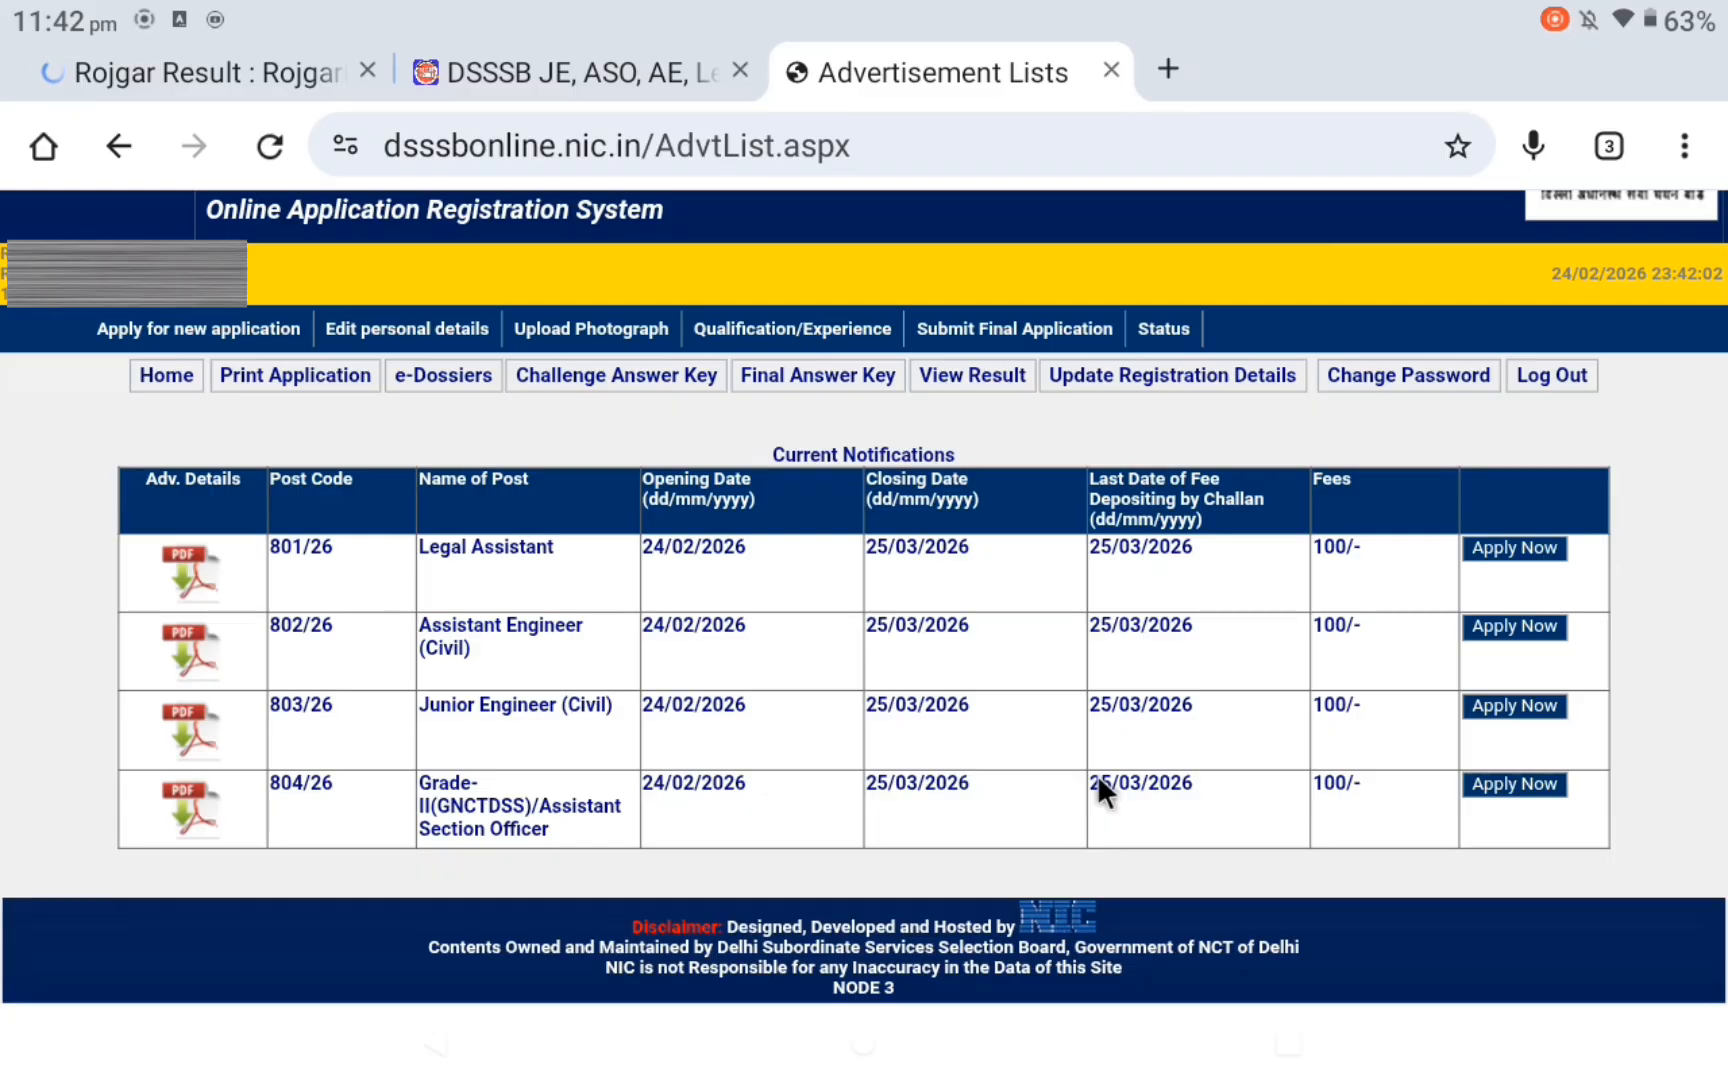
{"action": "left_click", "coordinate": [1501, 782]}
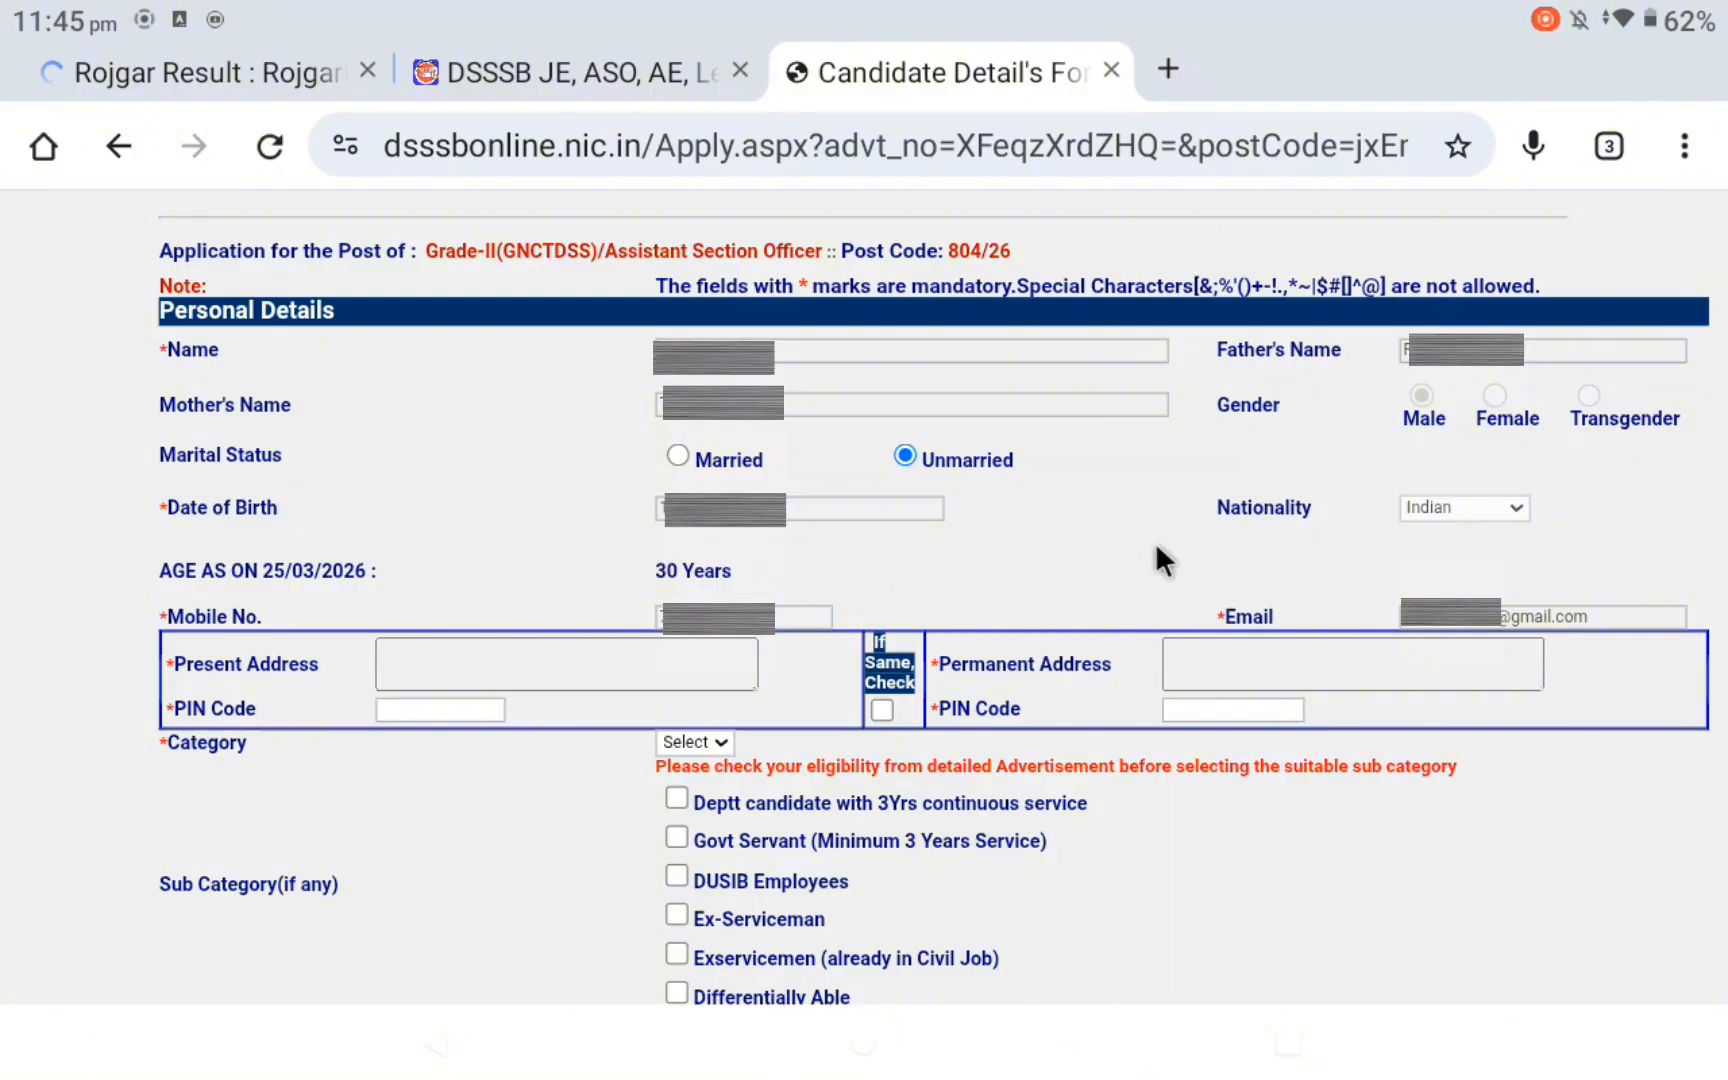
- Enter the applicant's present address and postal code, and mark the permanent address as the same
{"action": "left_click", "coordinate": [1476, 509]}
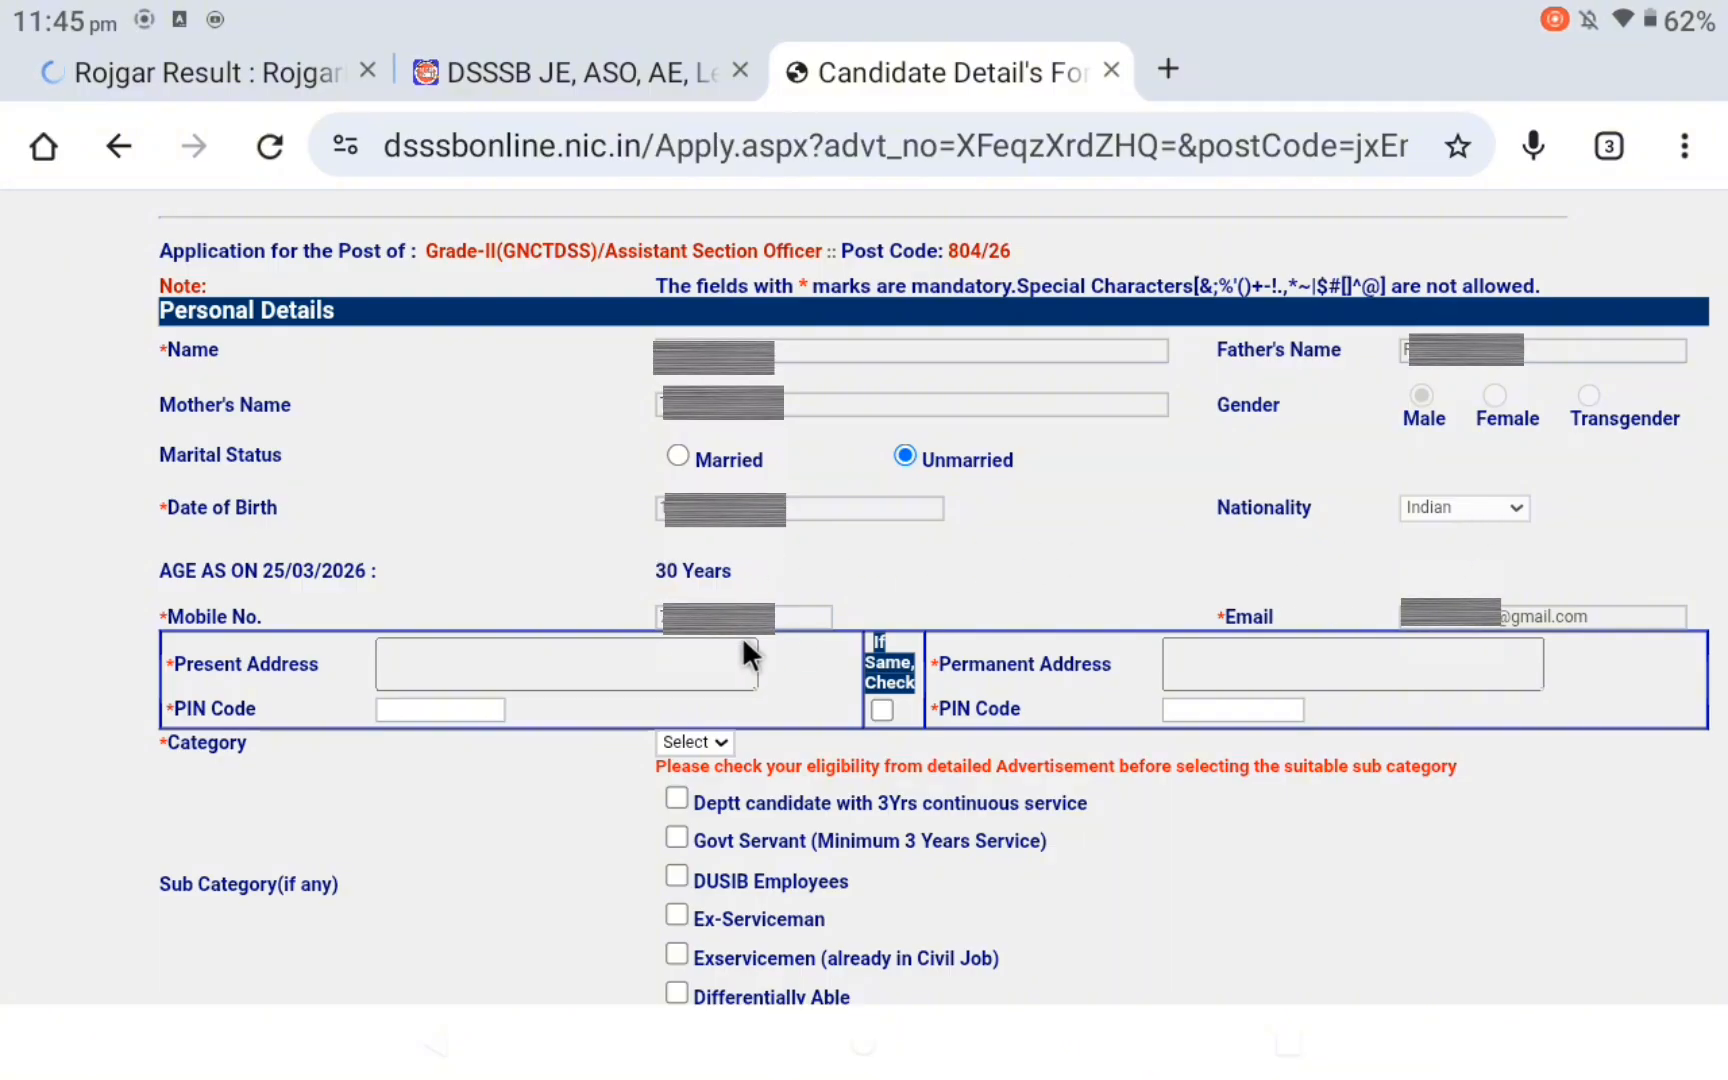
{"action": "left_click", "coordinate": [428, 662]}
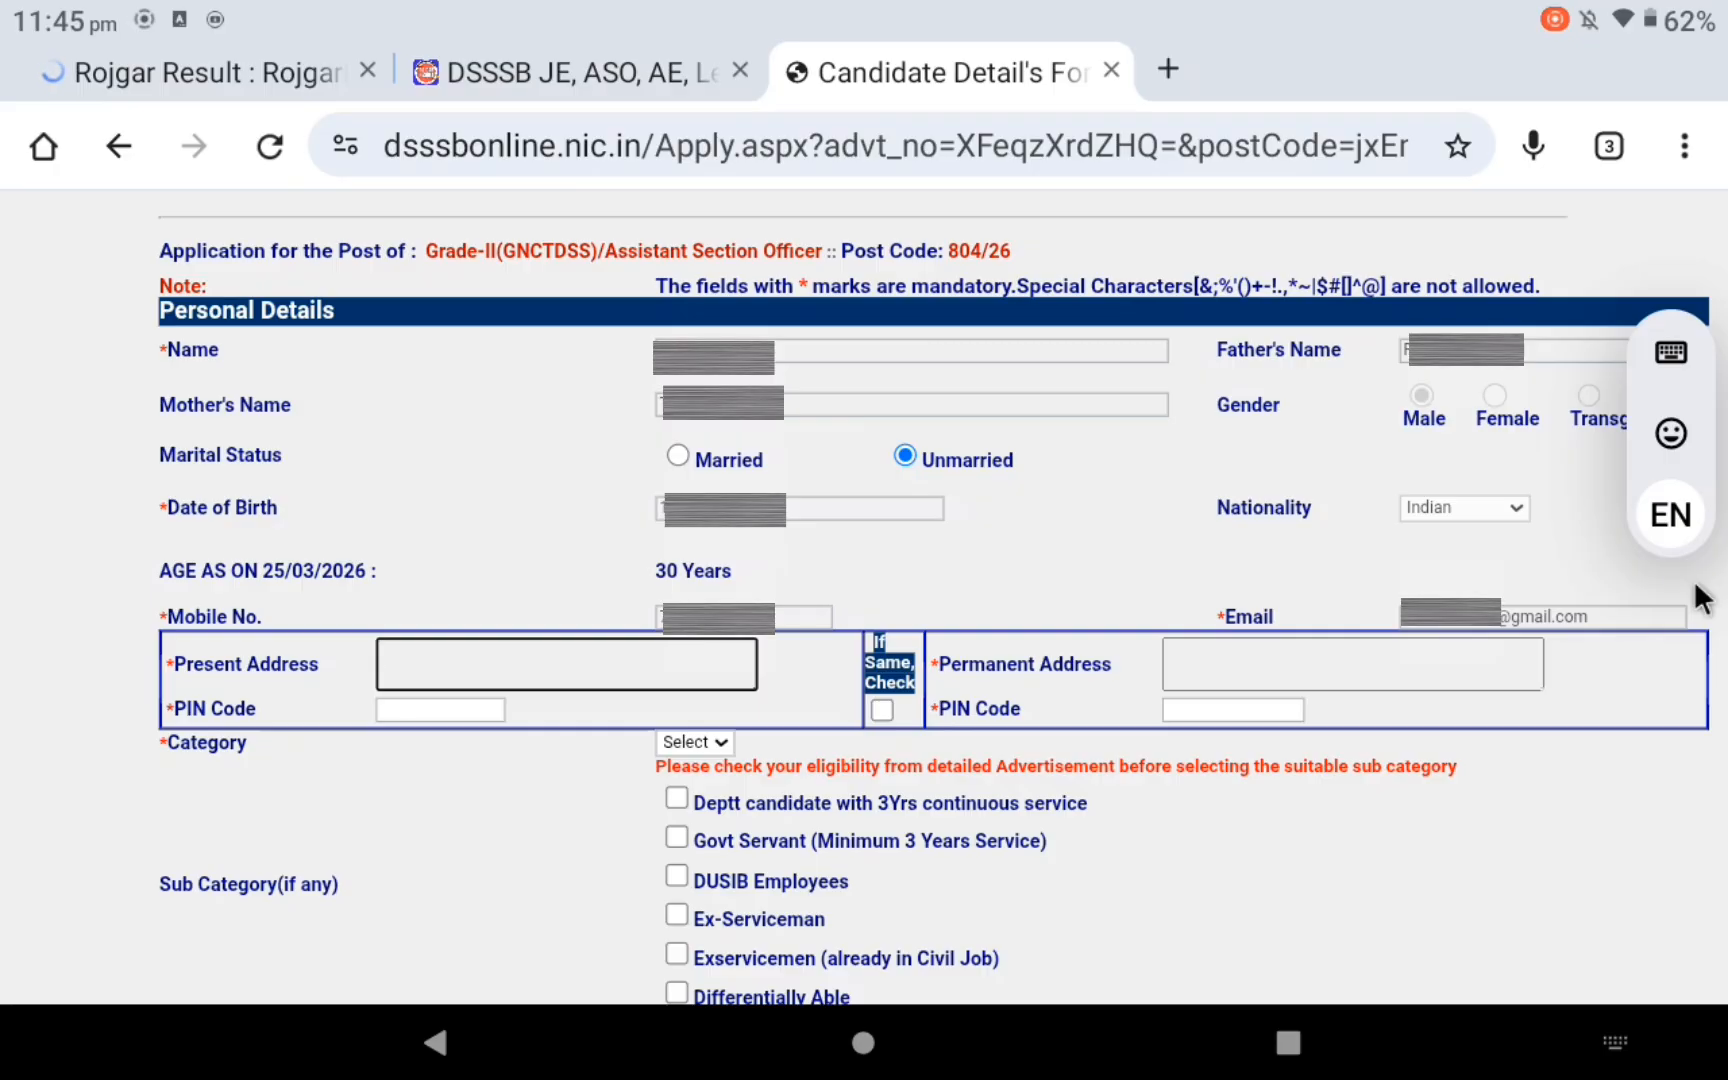
{"action": "type", "text": "V"}
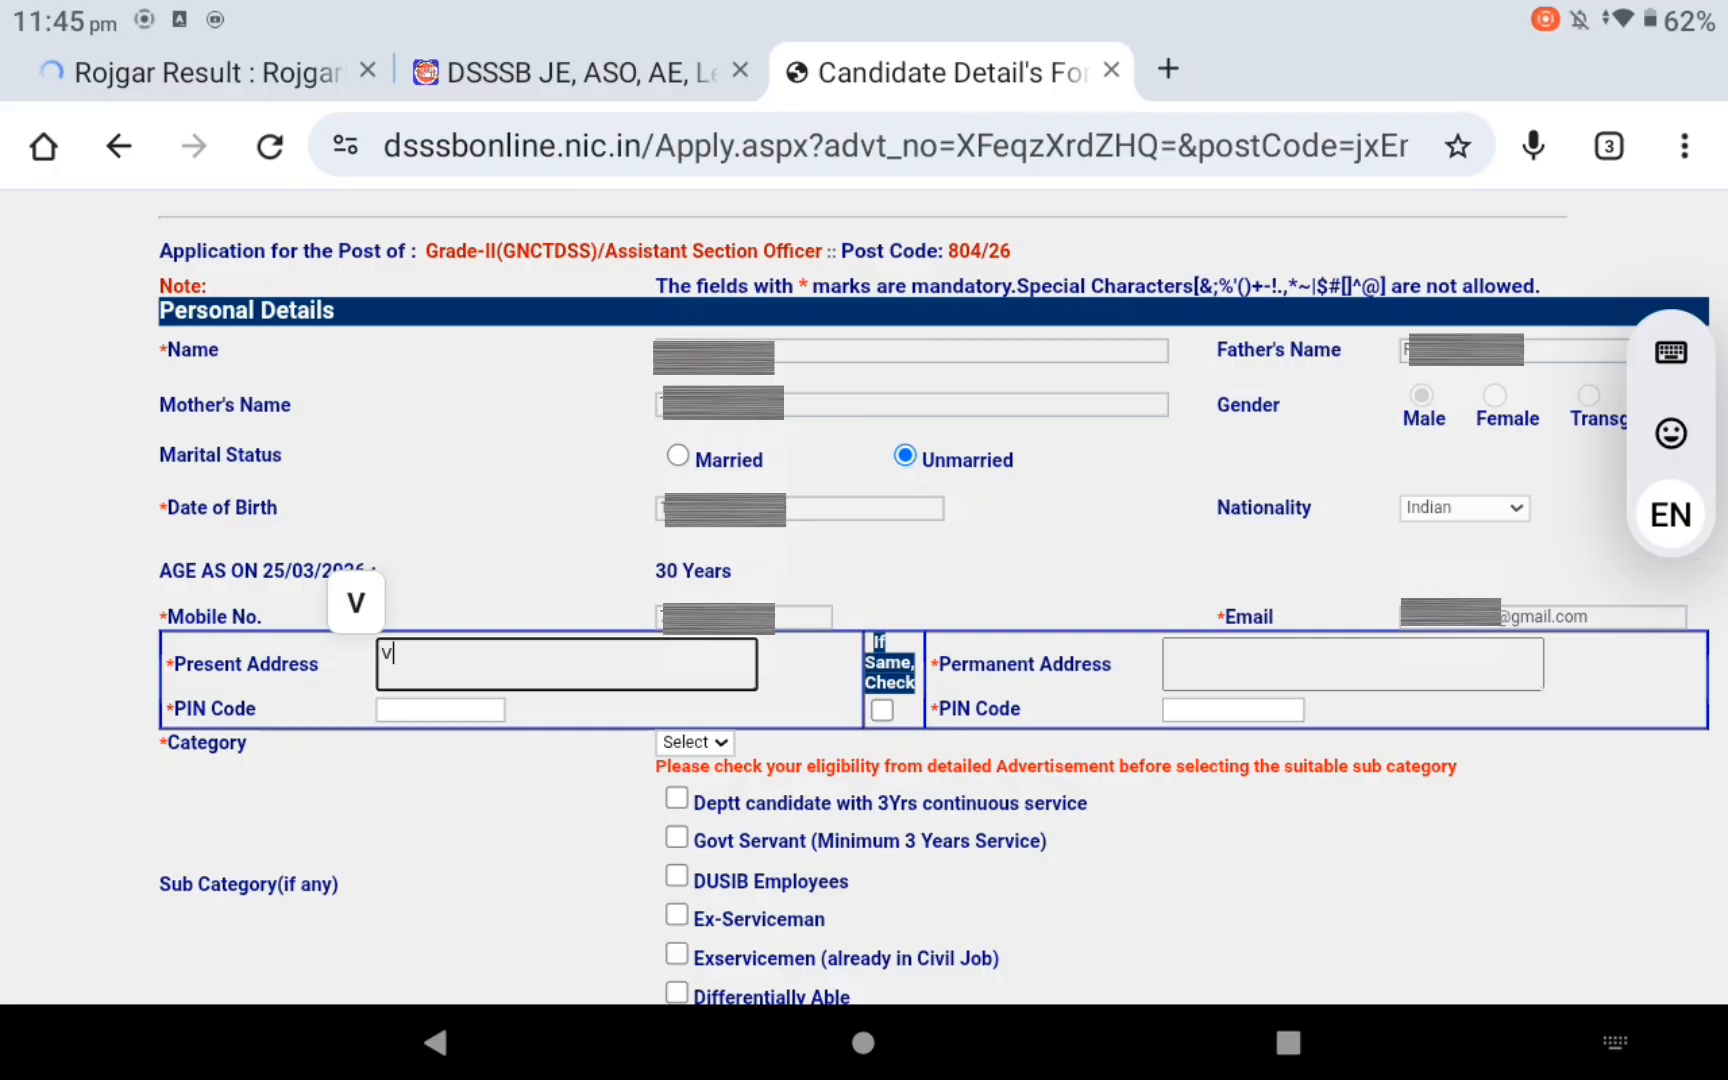
{"action": "key", "text": "BackSpace"}
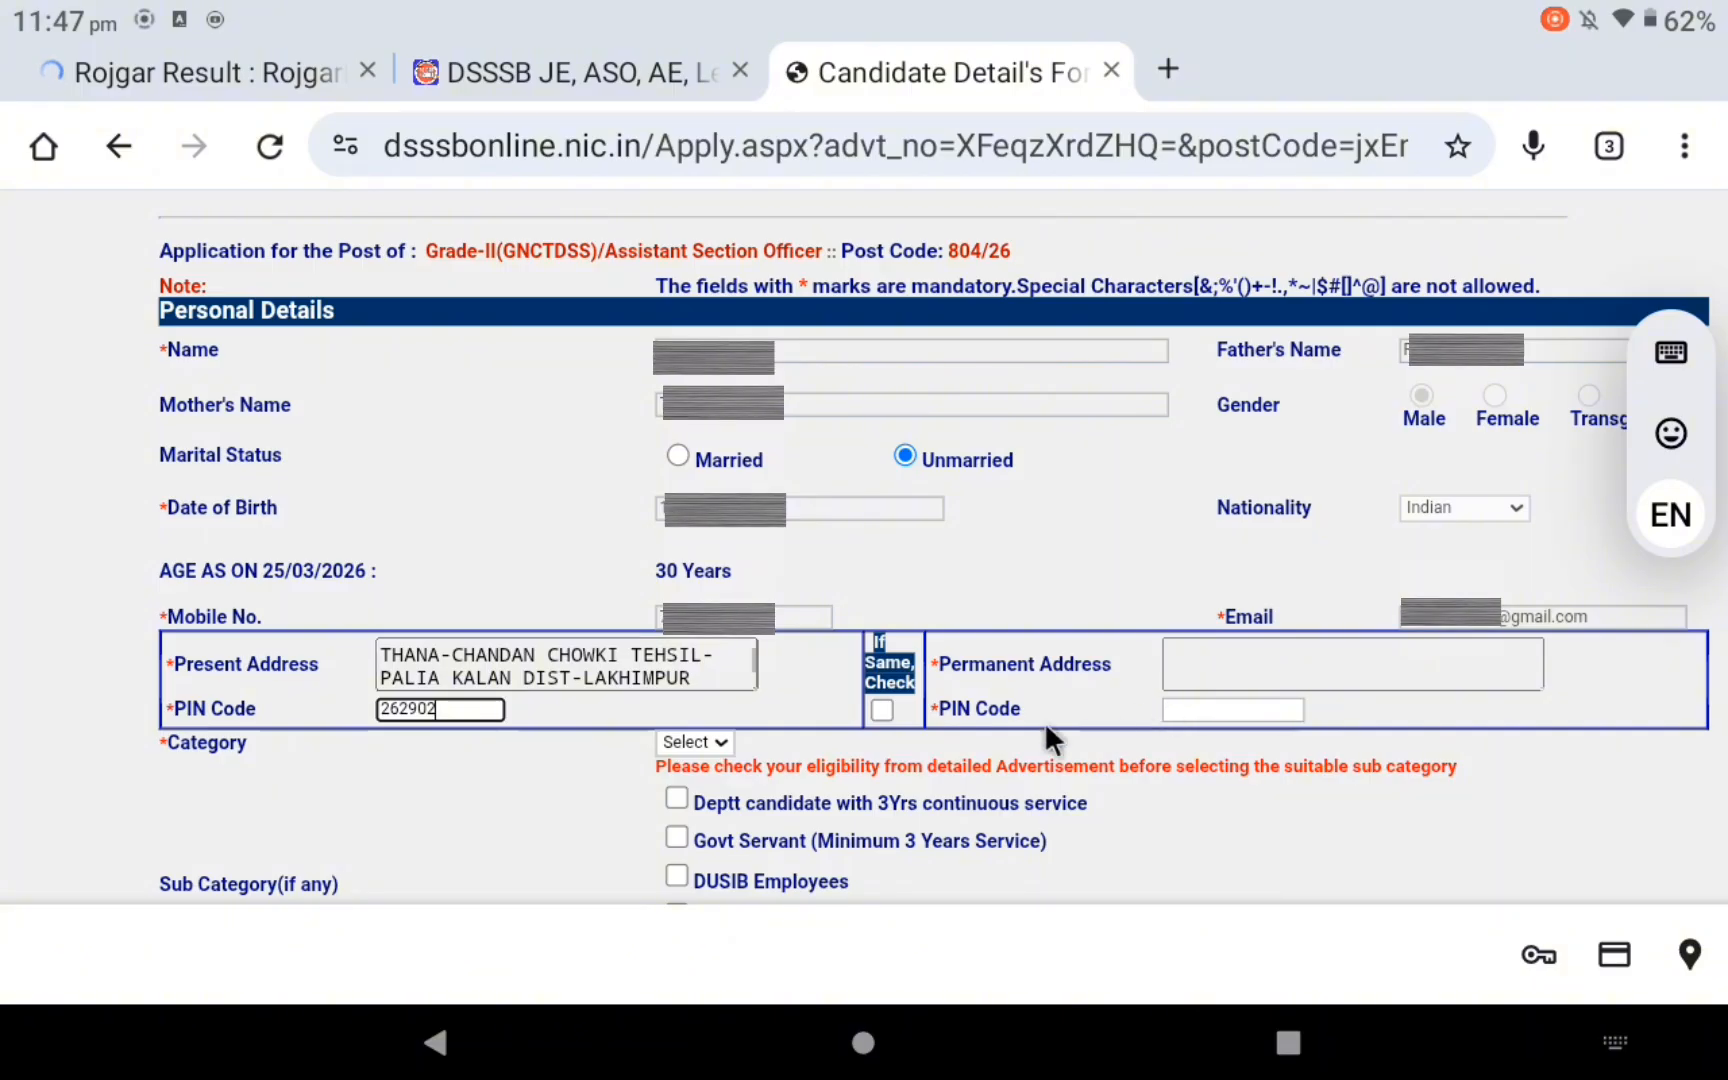
{"action": "left_click", "coordinate": [882, 708]}
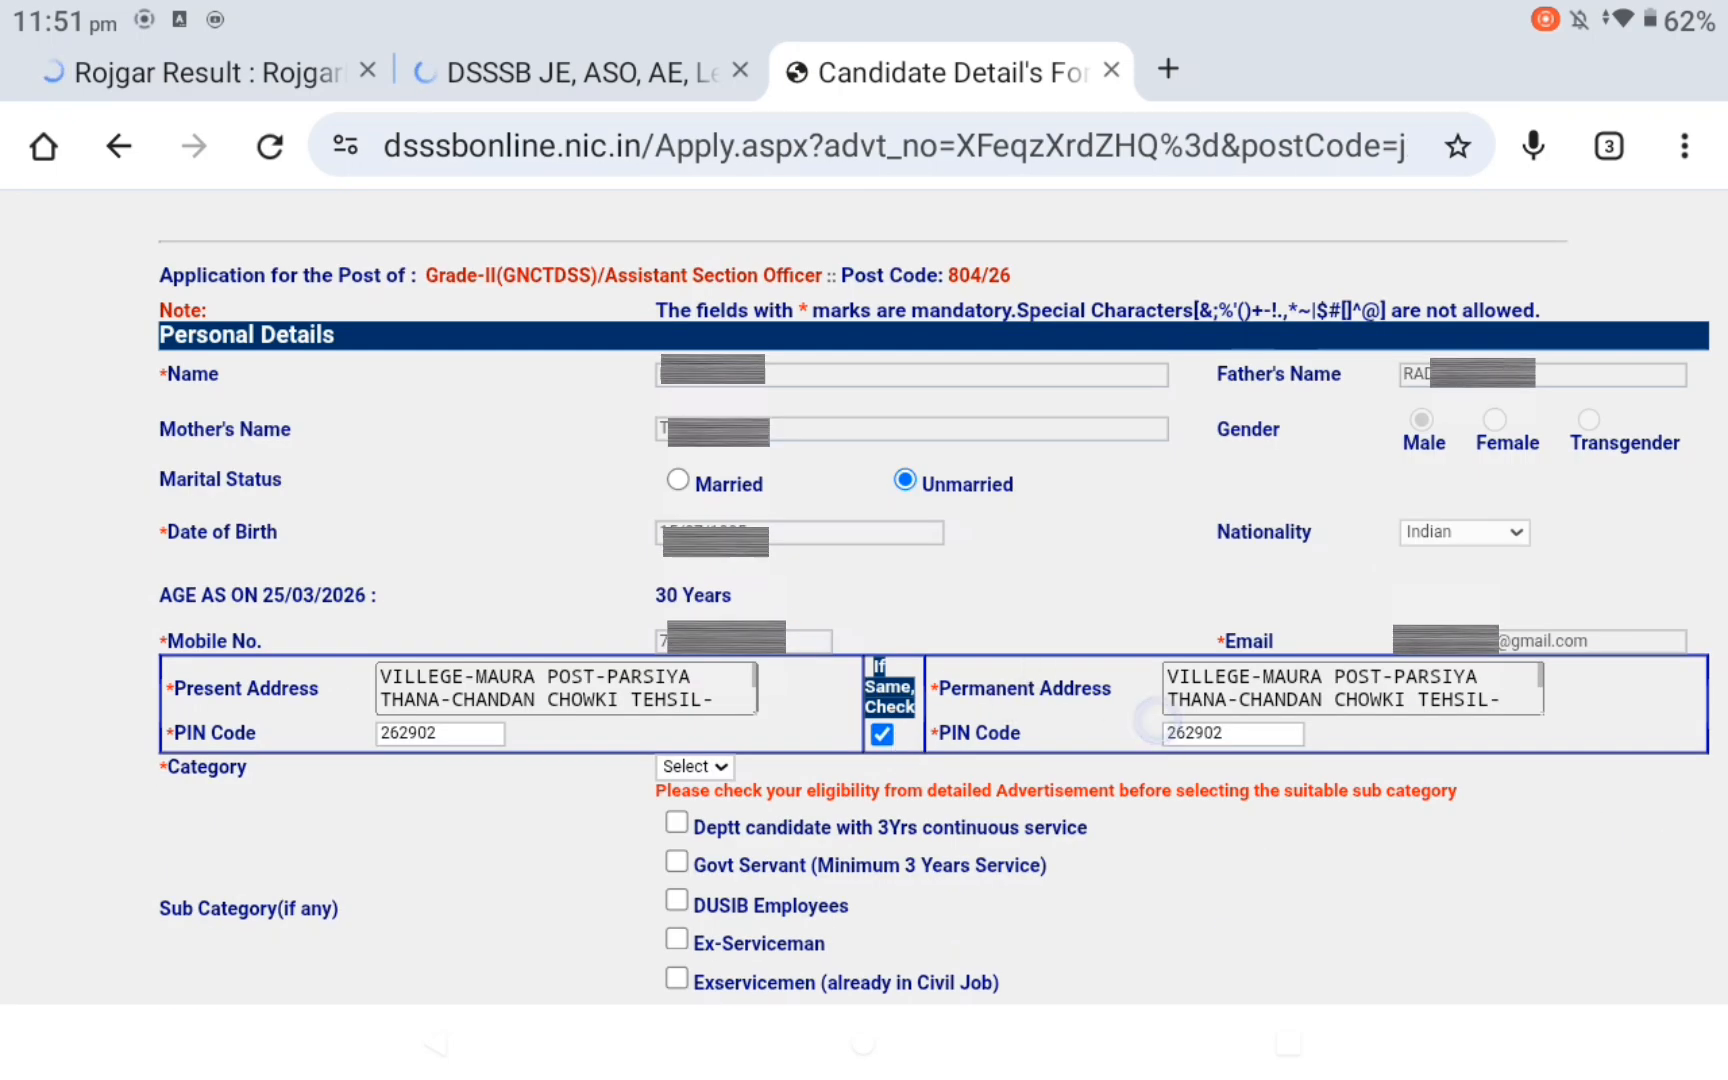
{"action": "scroll", "coordinate": [1200, 702], "scroll_direction": "down", "scroll_amount": 1}
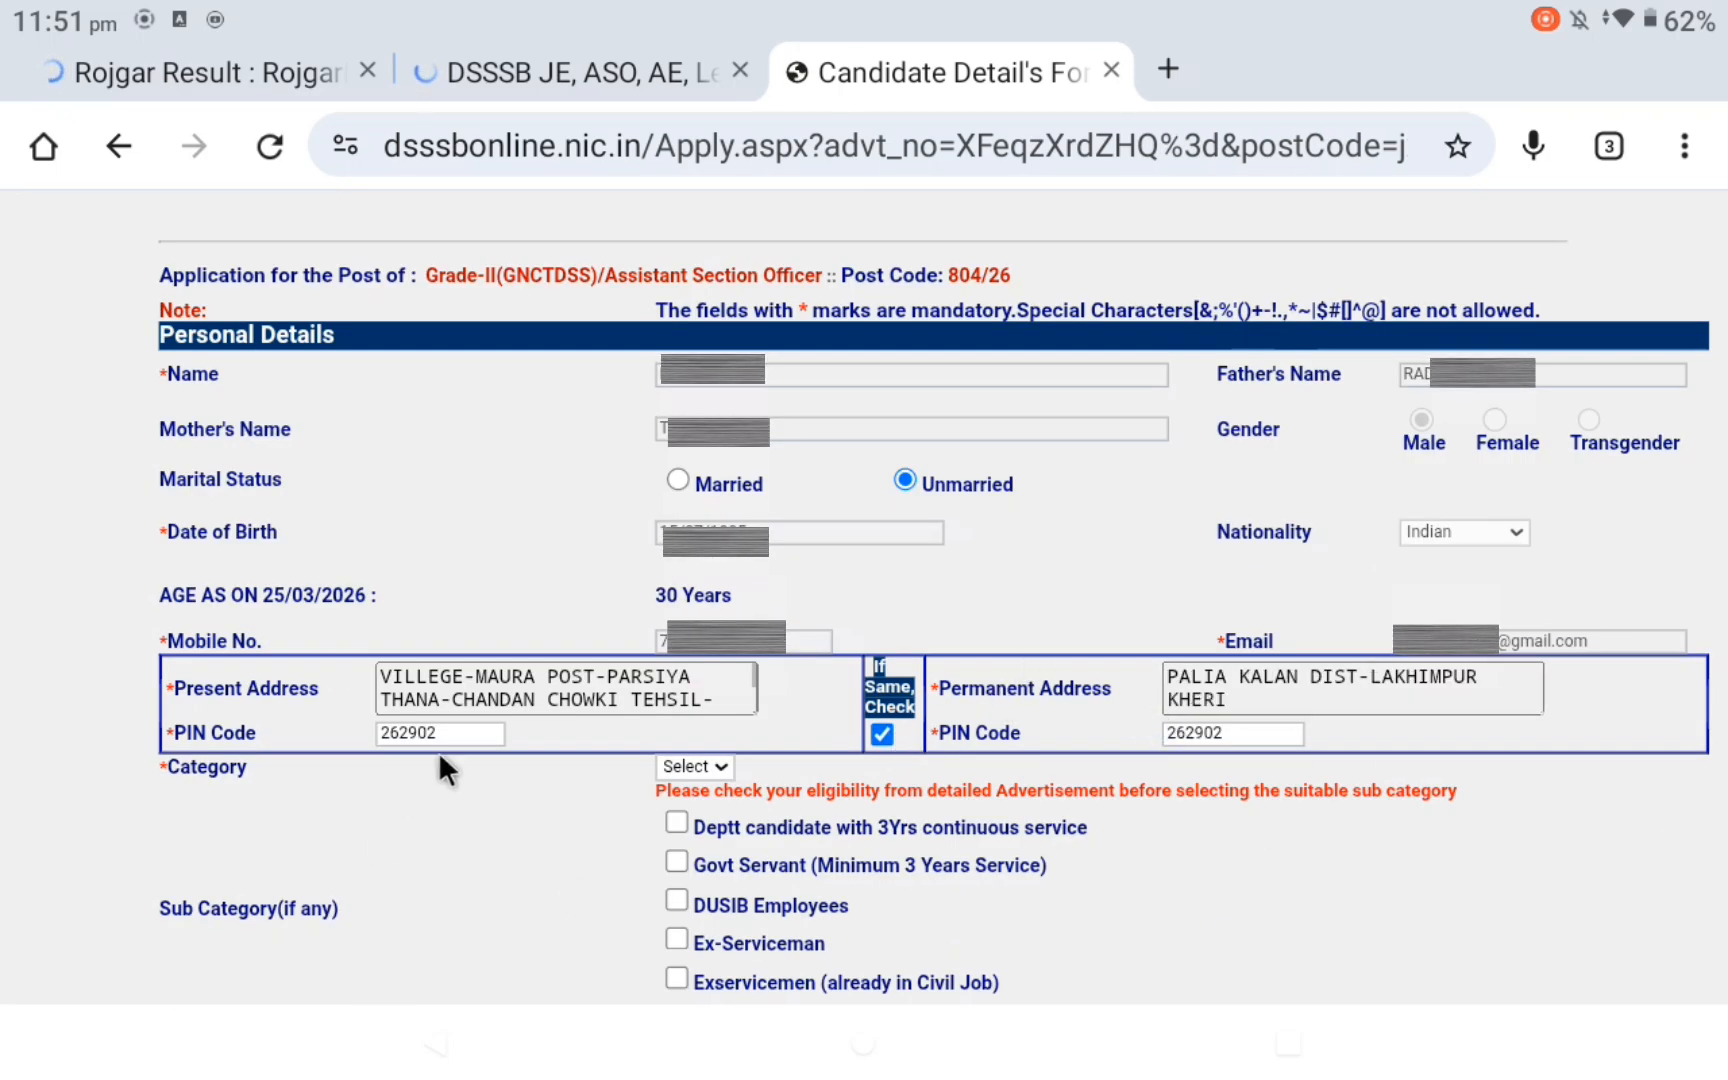
- Set the category to ST with UTTAR PRADESH as the certificate issuing state, and open the certificate number for entry
{"action": "left_click", "coordinate": [684, 767]}
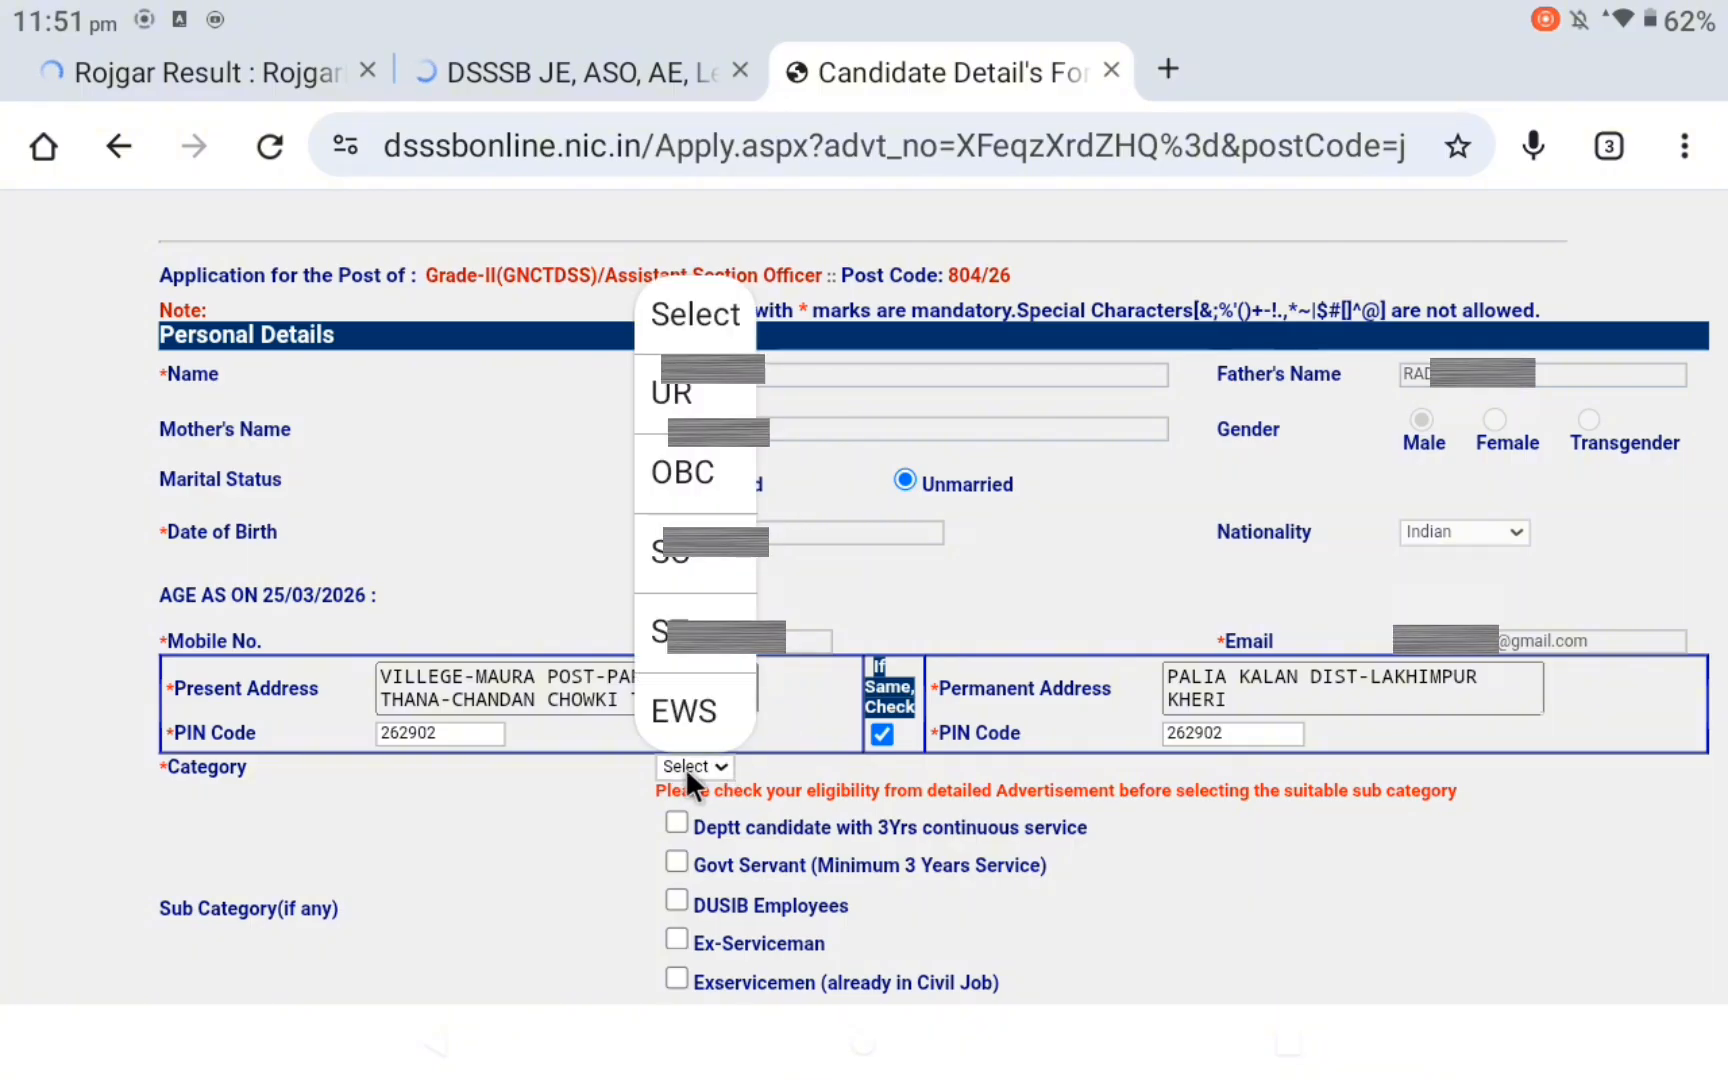
{"action": "left_click", "coordinate": [705, 645]}
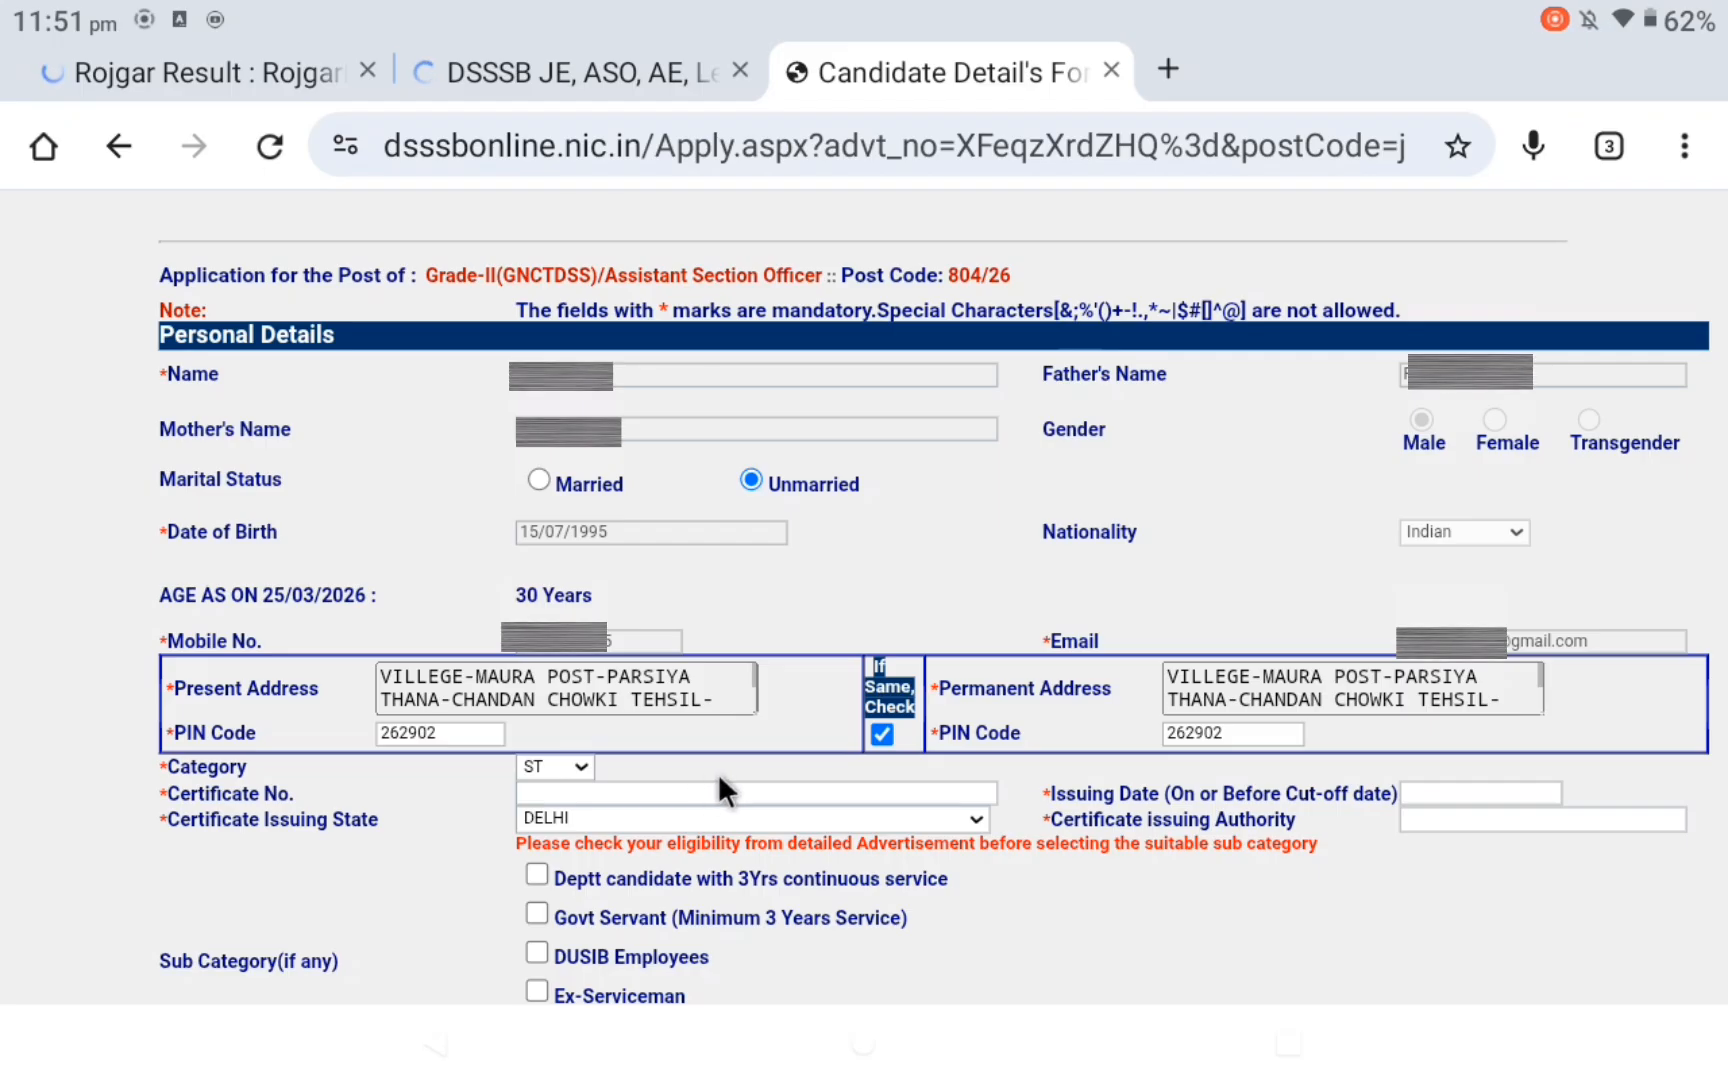
{"action": "left_click", "coordinate": [370, 808]}
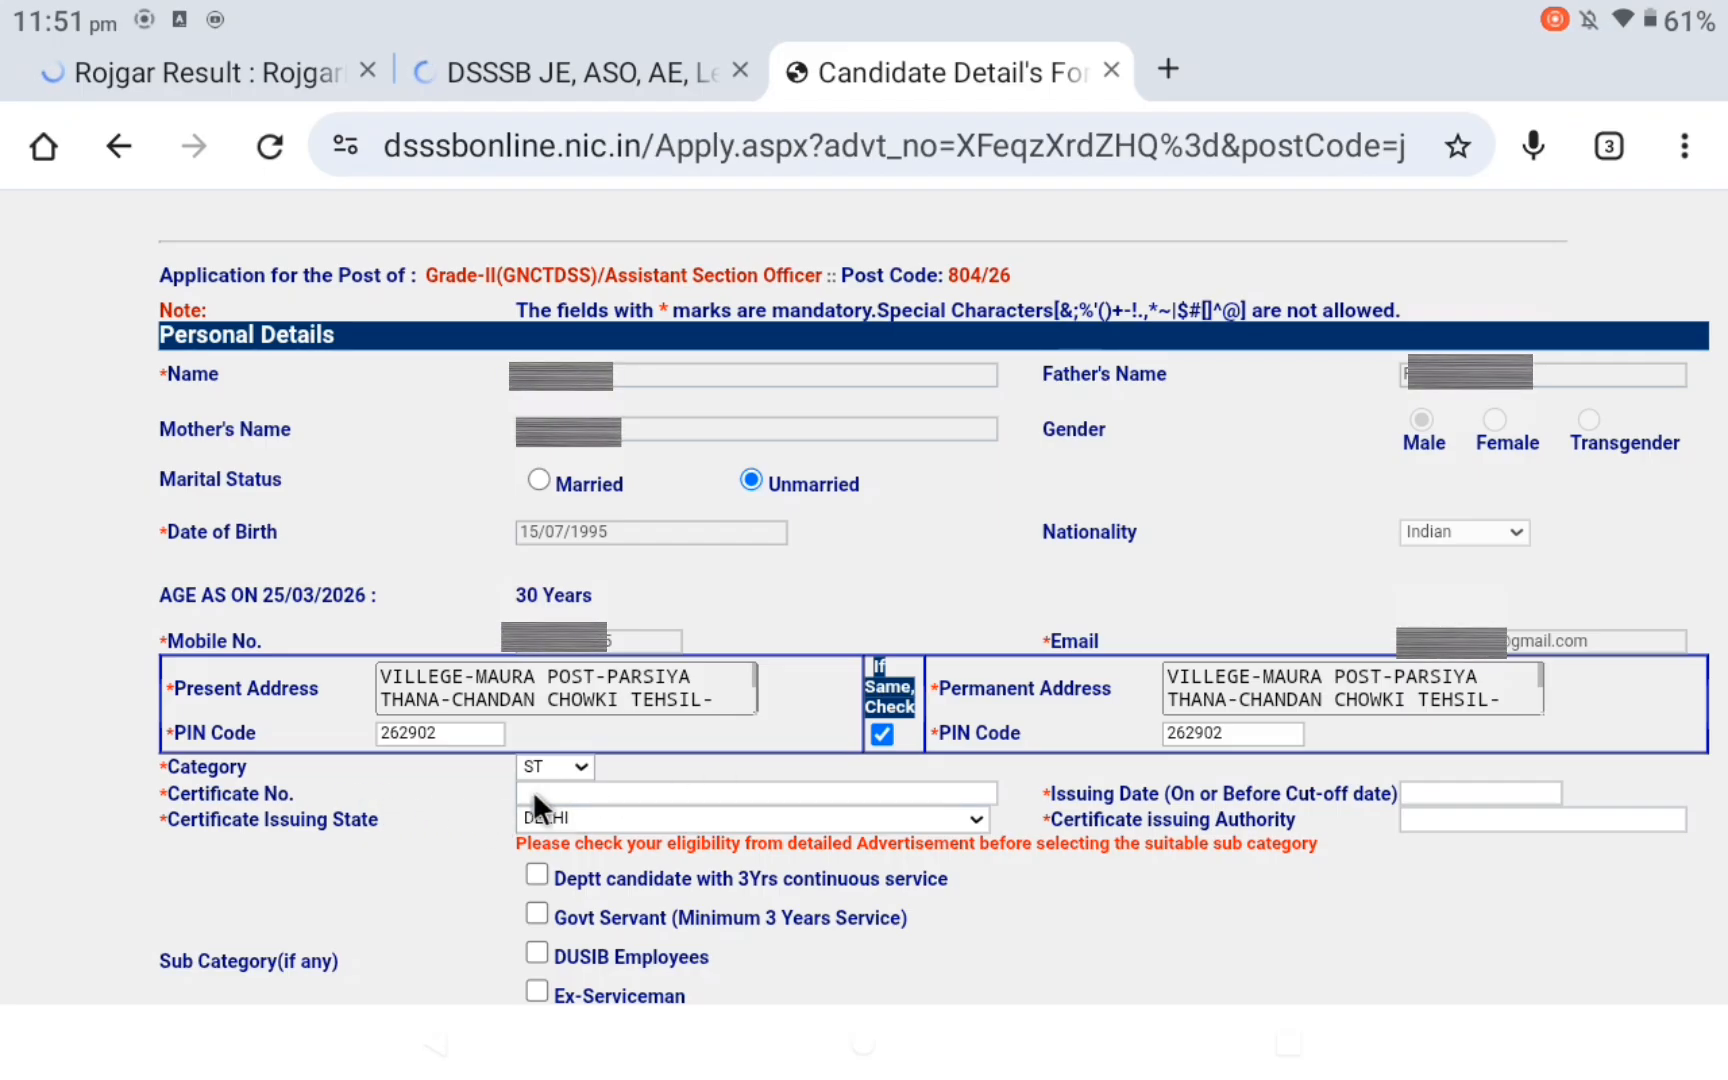
{"action": "left_click", "coordinate": [612, 810]}
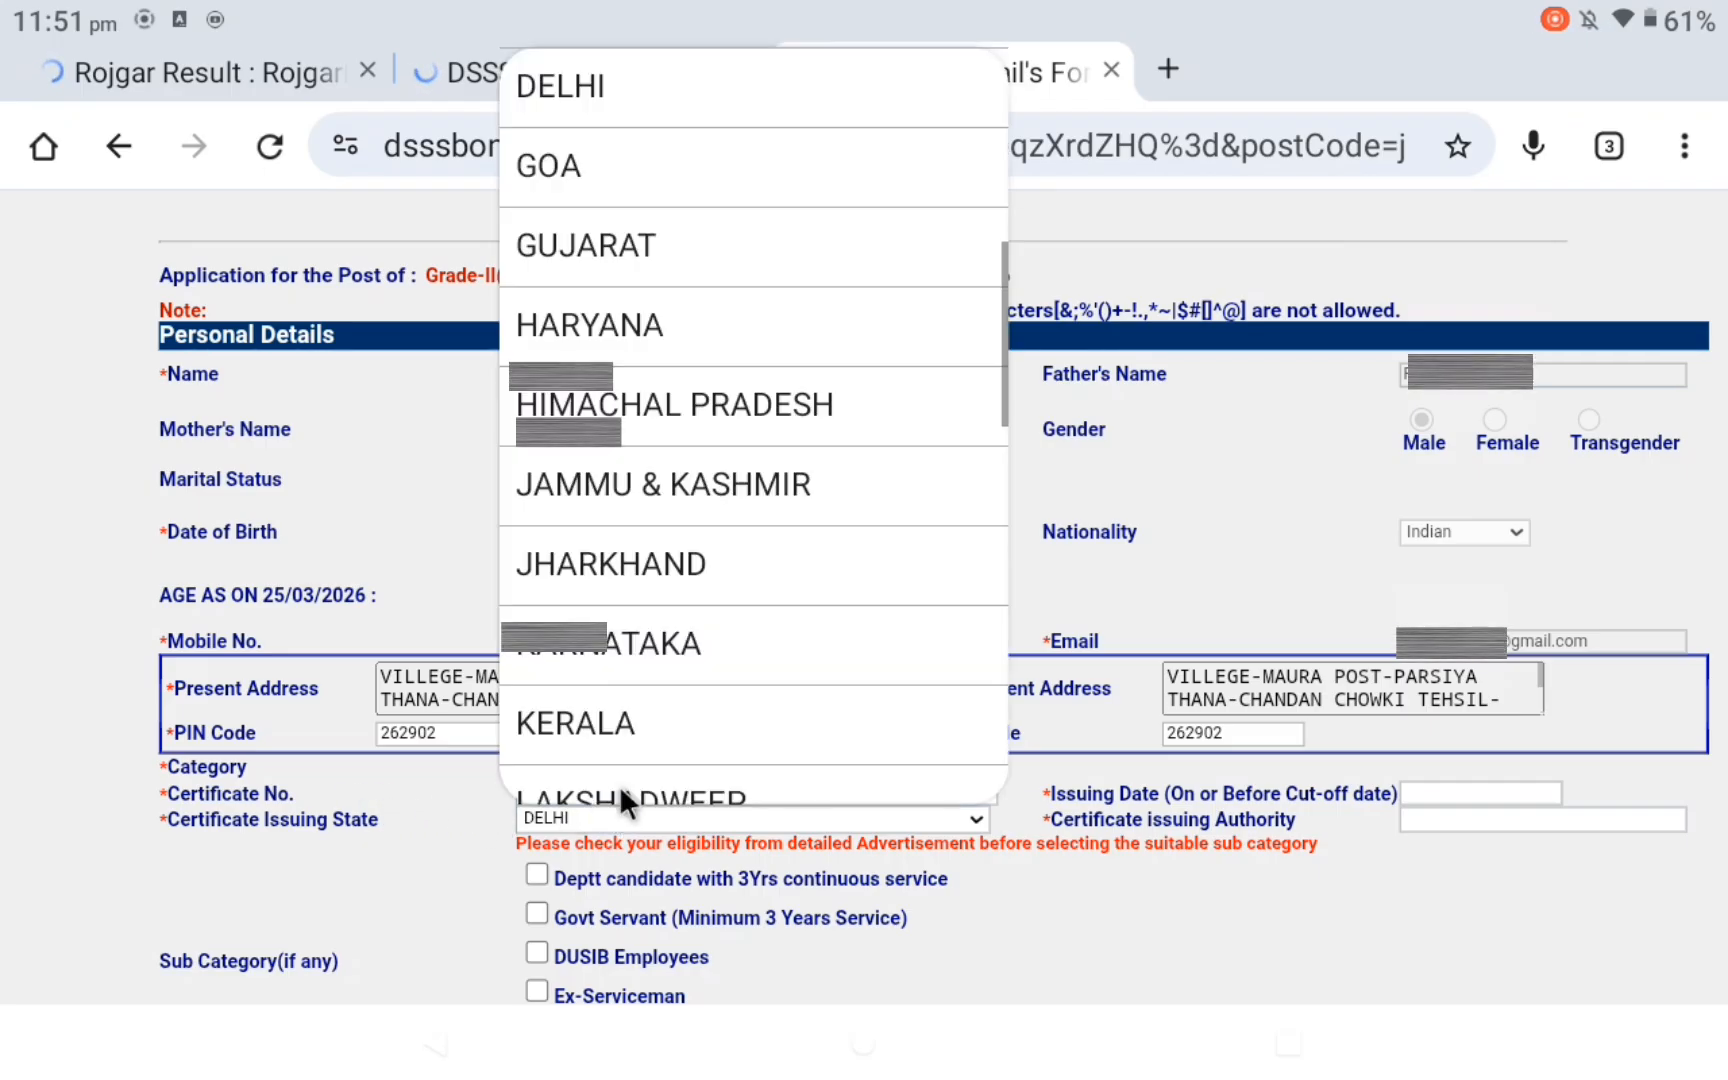
{"action": "scroll", "coordinate": [655, 697], "scroll_direction": "down", "scroll_amount": 10}
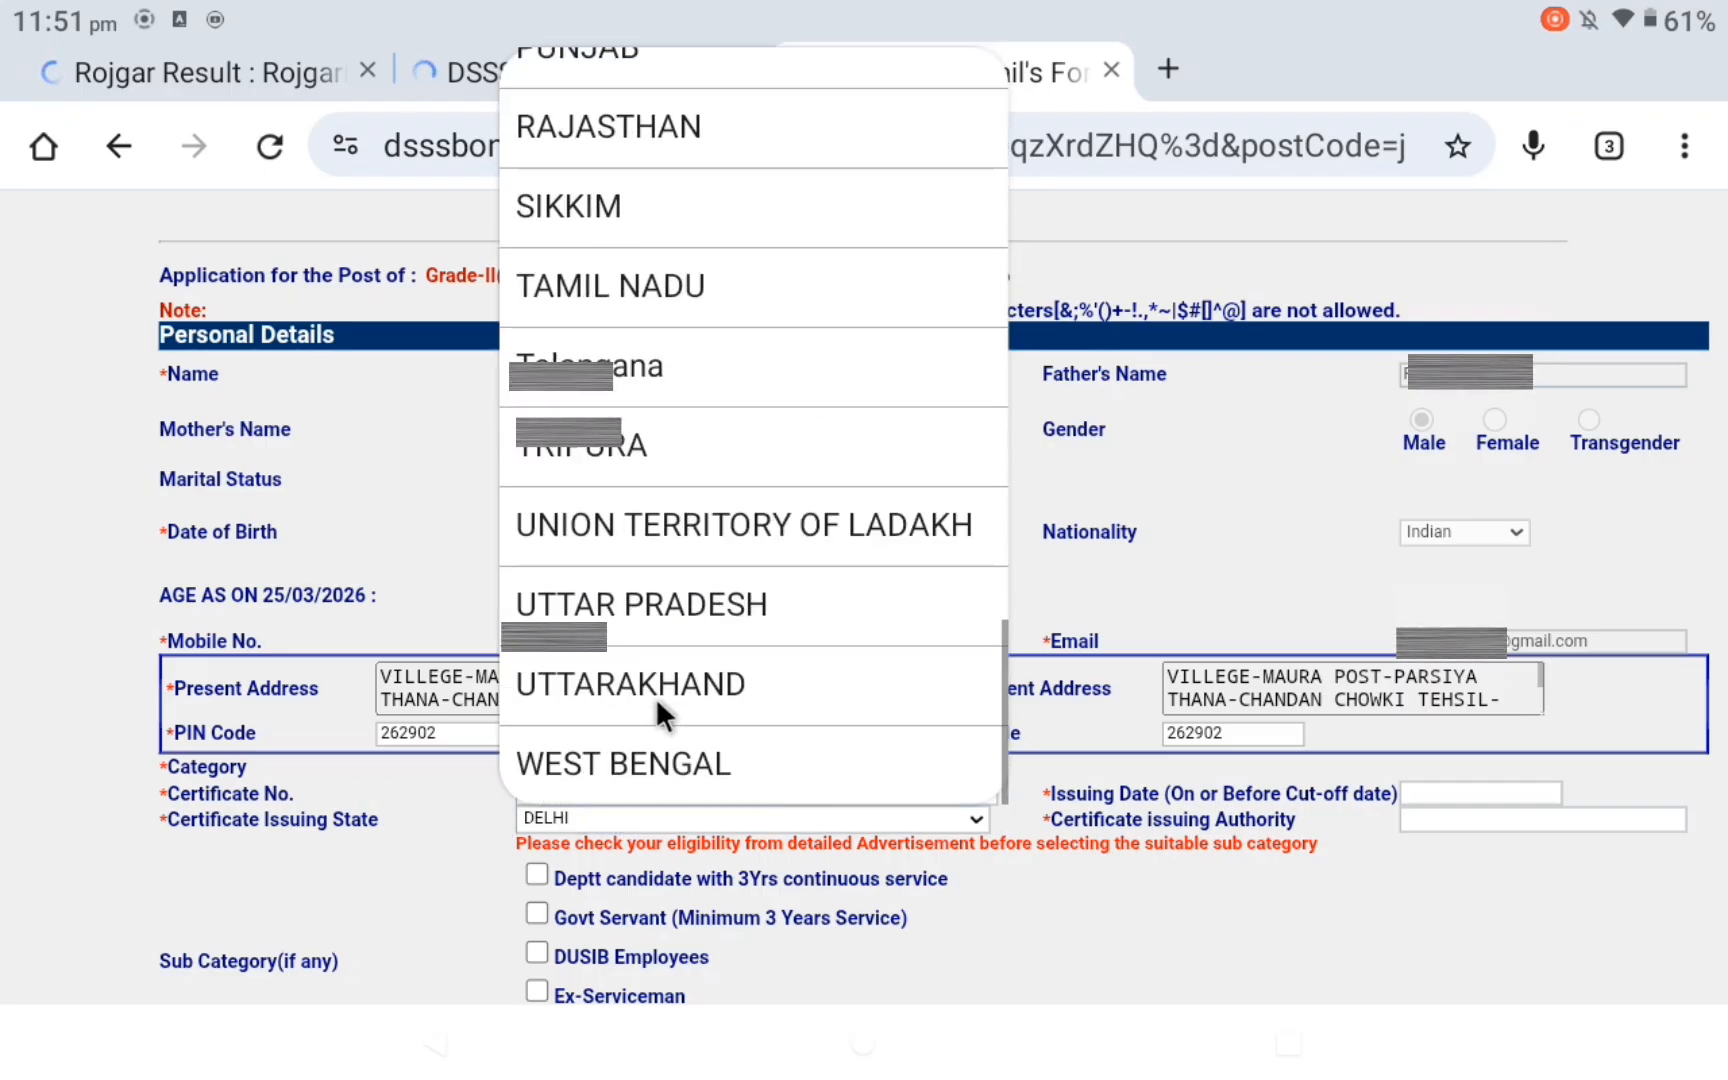
{"action": "left_click", "coordinate": [707, 603]}
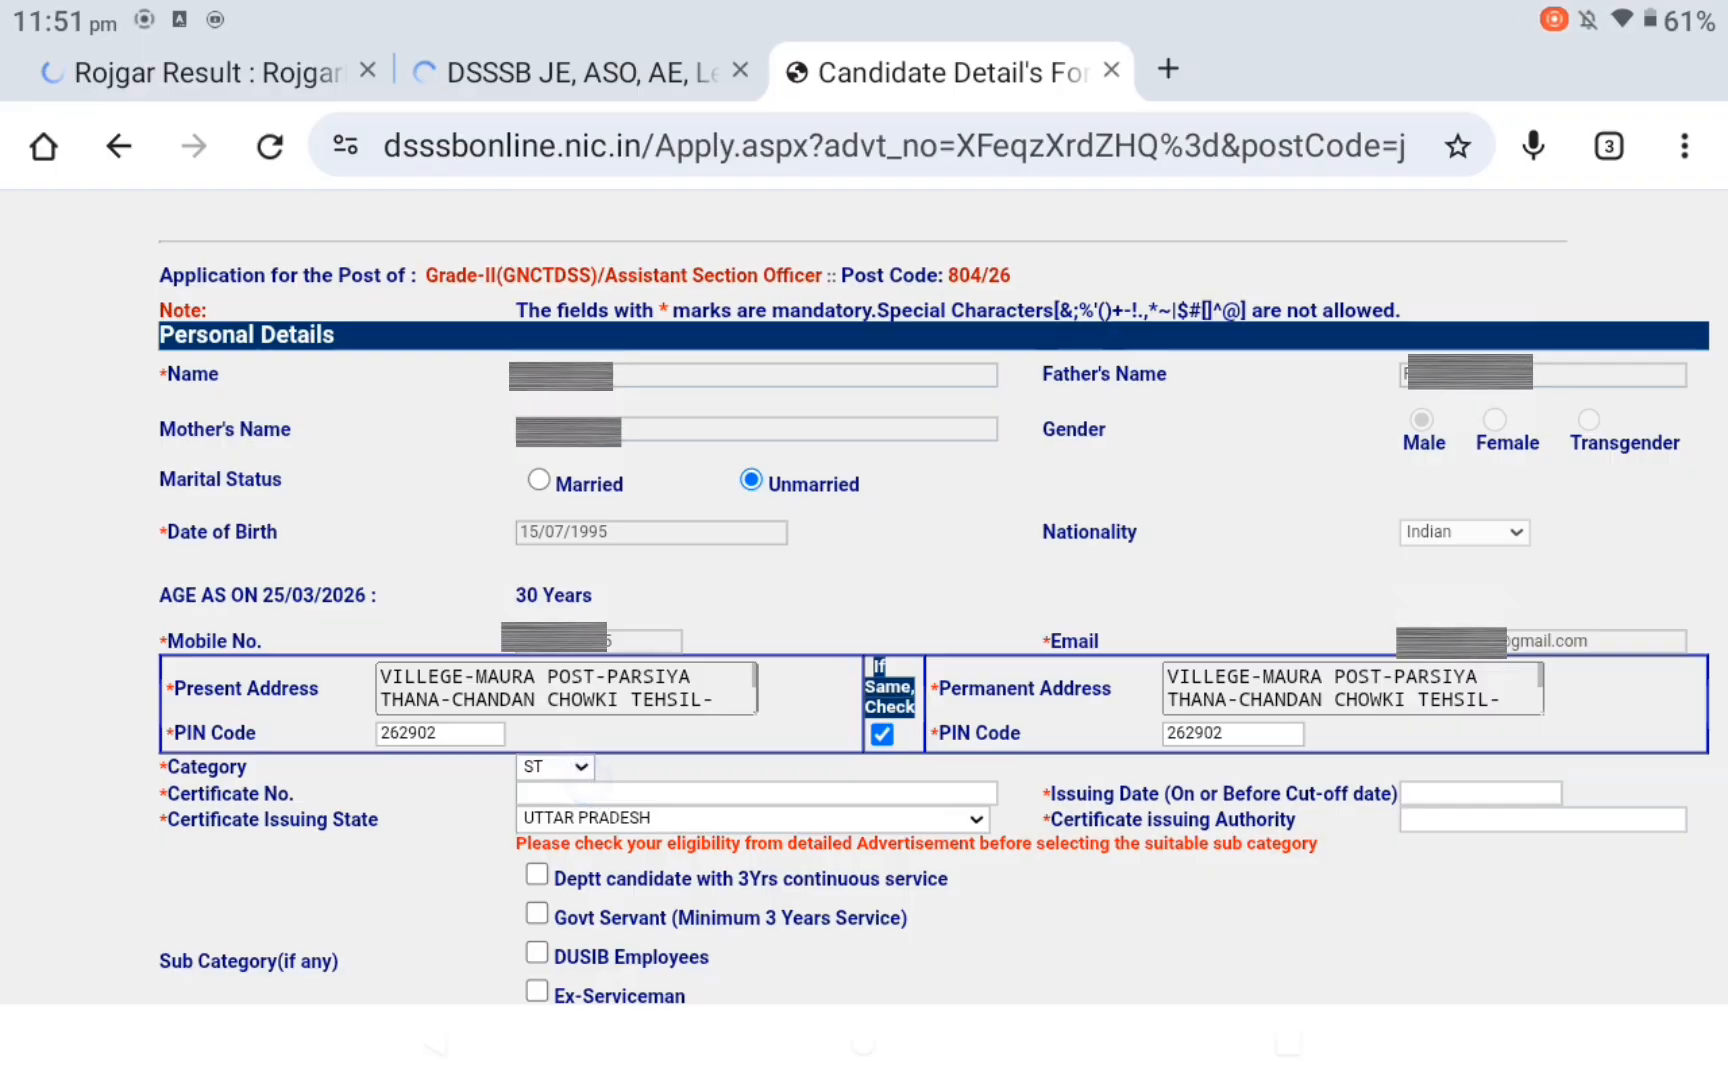
{"action": "left_click", "coordinate": [587, 782]}
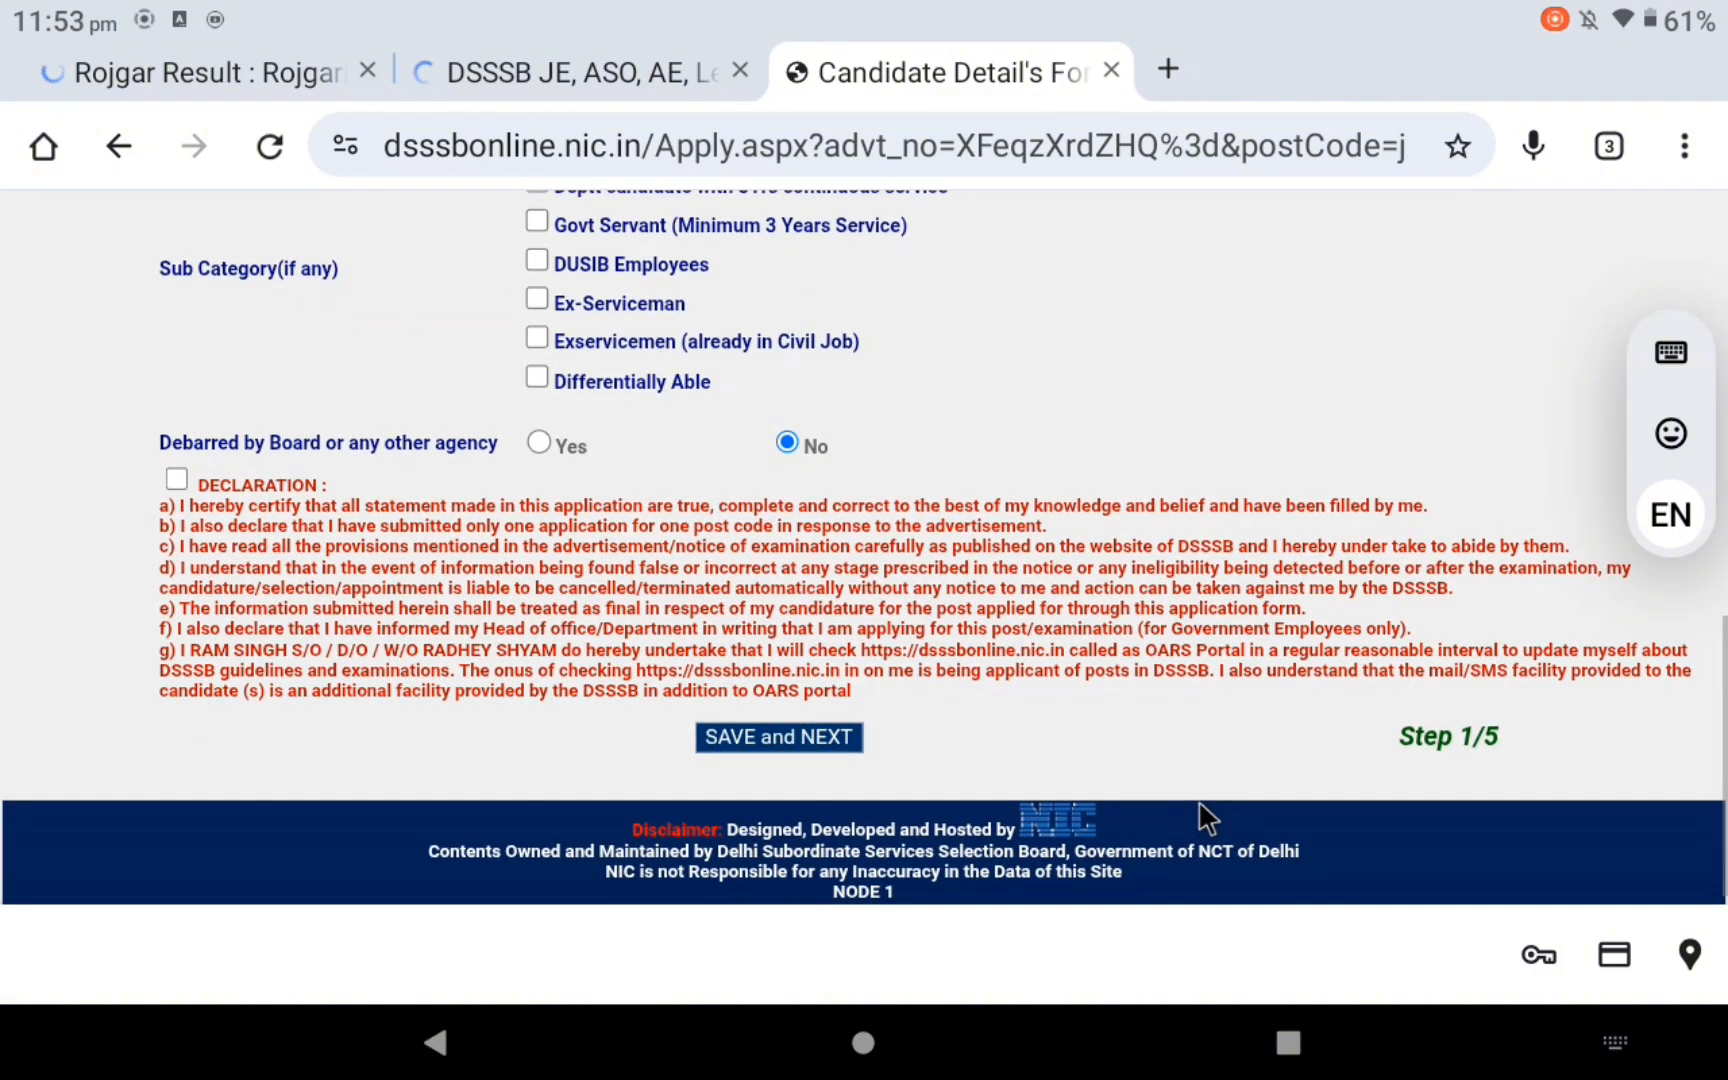
- Accept the declaration at the end of the candidate details form, then save this first stage and continue
{"action": "scroll", "coordinate": [1208, 818], "scroll_direction": "up", "scroll_amount": 1}
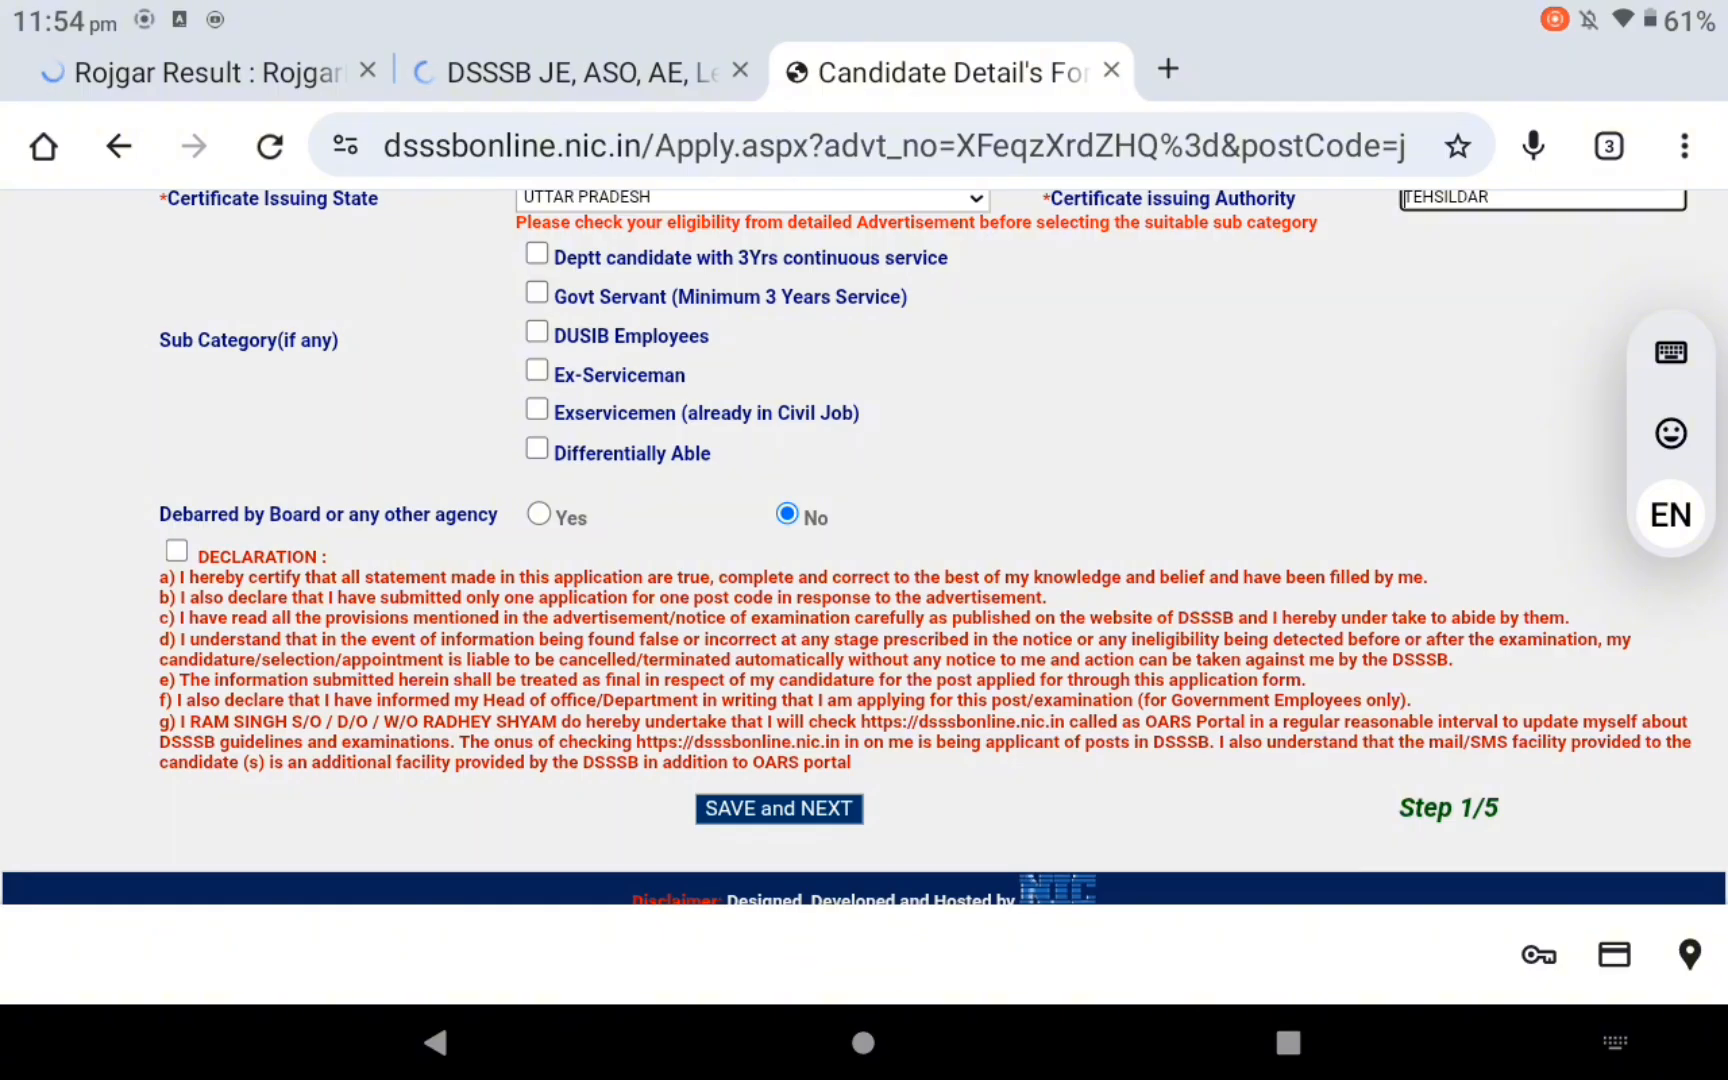
{"action": "left_click", "coordinate": [179, 546]}
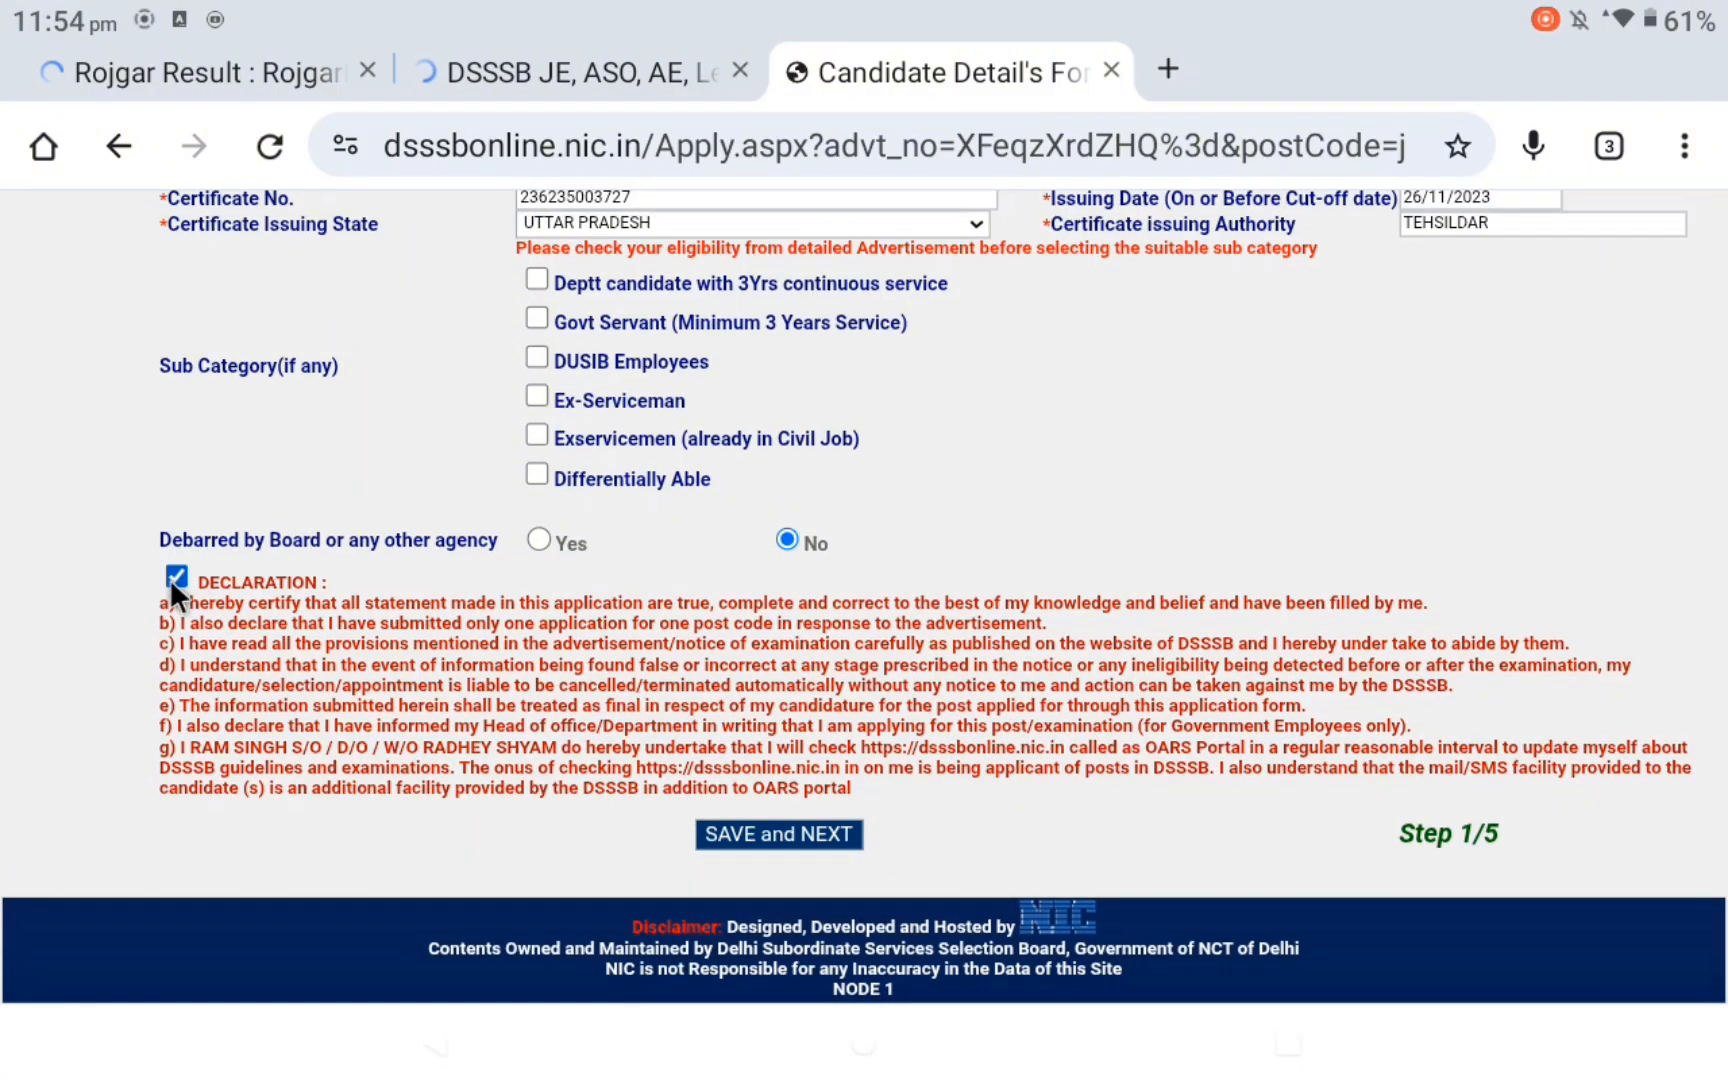
{"action": "scroll", "coordinate": [342, 482], "scroll_direction": "down", "scroll_amount": 3}
{"action": "left_click", "coordinate": [790, 836]}
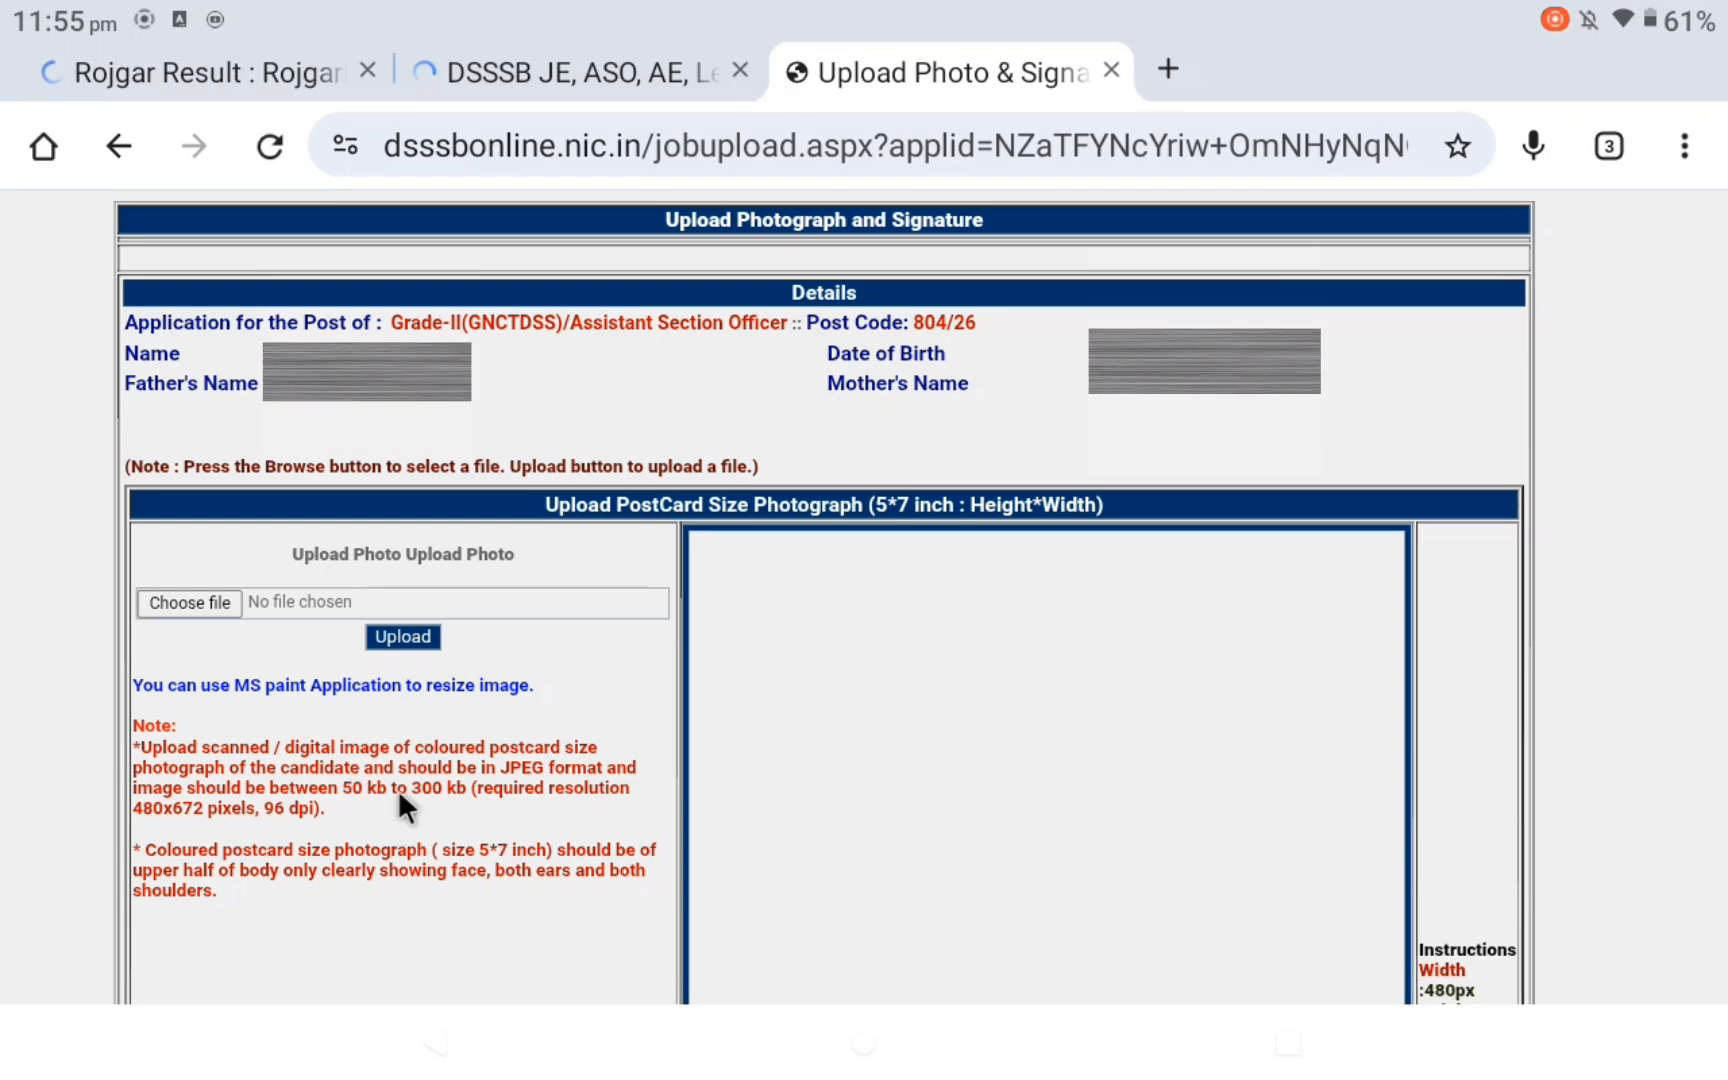
- Search Google for "photo resizer" in a new browser tab and open the Reduce Images website
{"action": "left_click", "coordinate": [449, 796]}
{"action": "scroll", "coordinate": [616, 290], "scroll_direction": "down", "scroll_amount": 3}
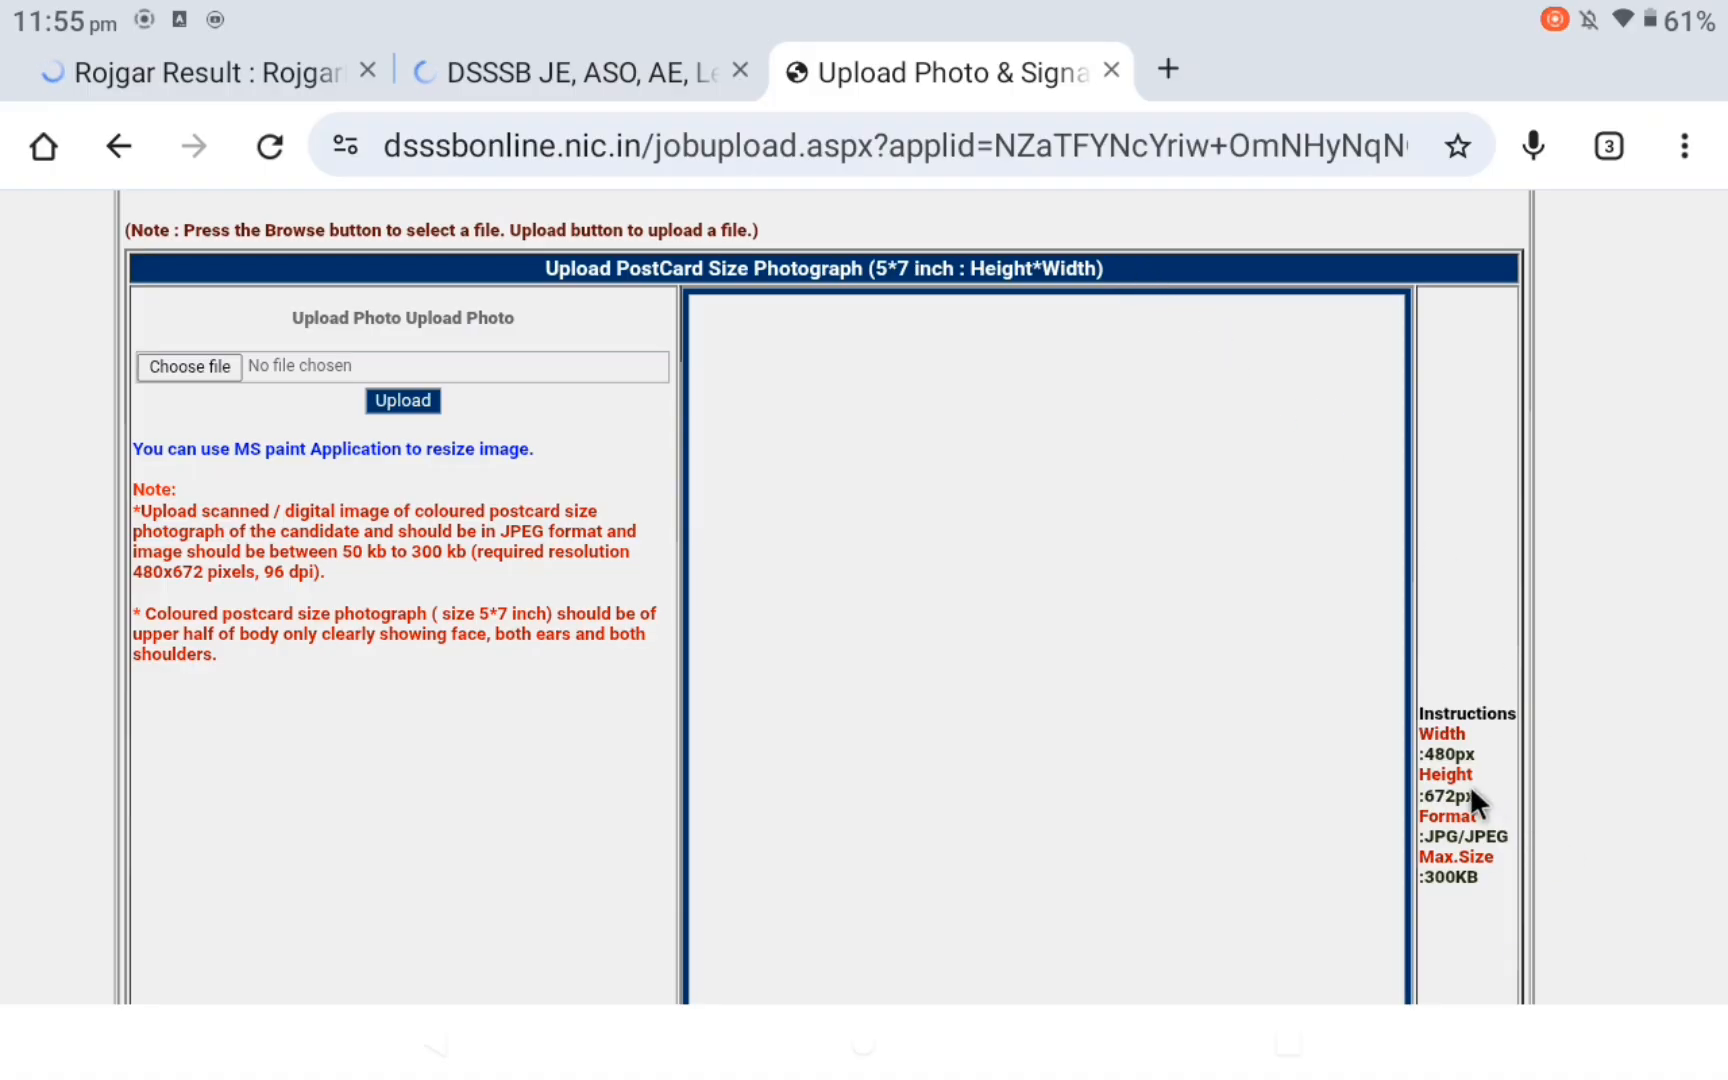
{"action": "left_click", "coordinate": [1168, 69]}
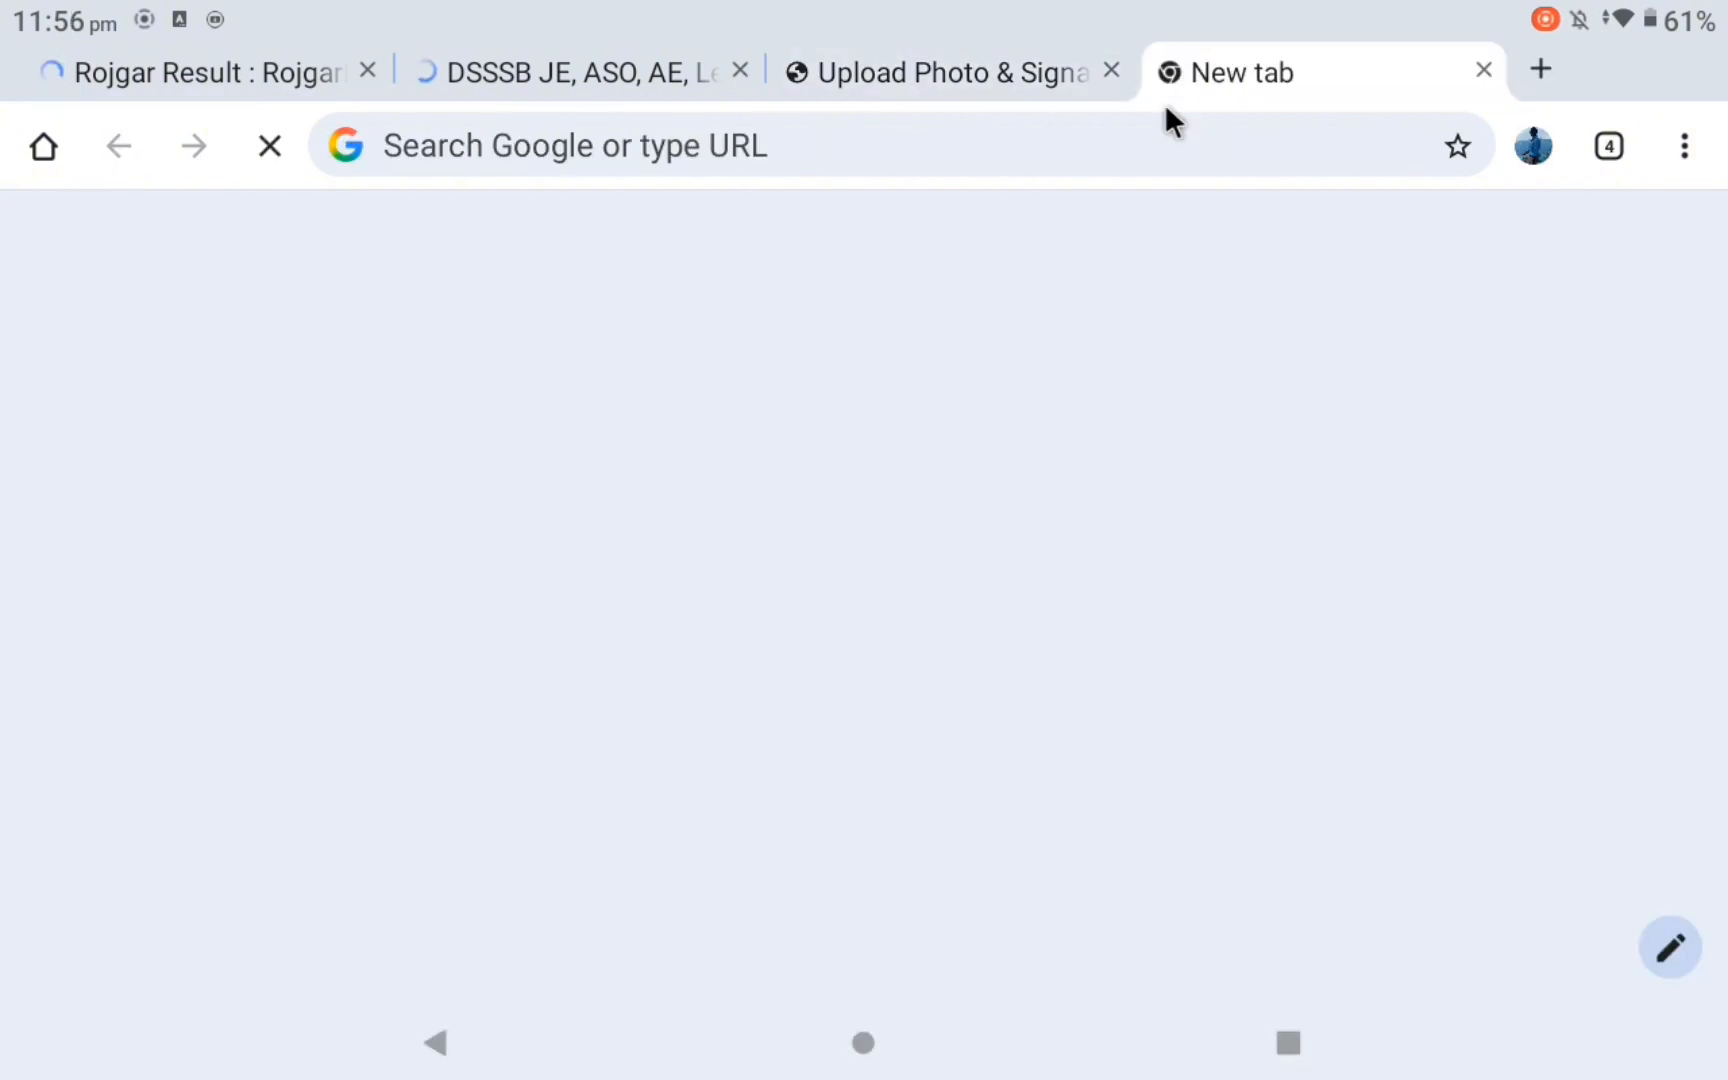
{"action": "left_click", "coordinate": [666, 464]}
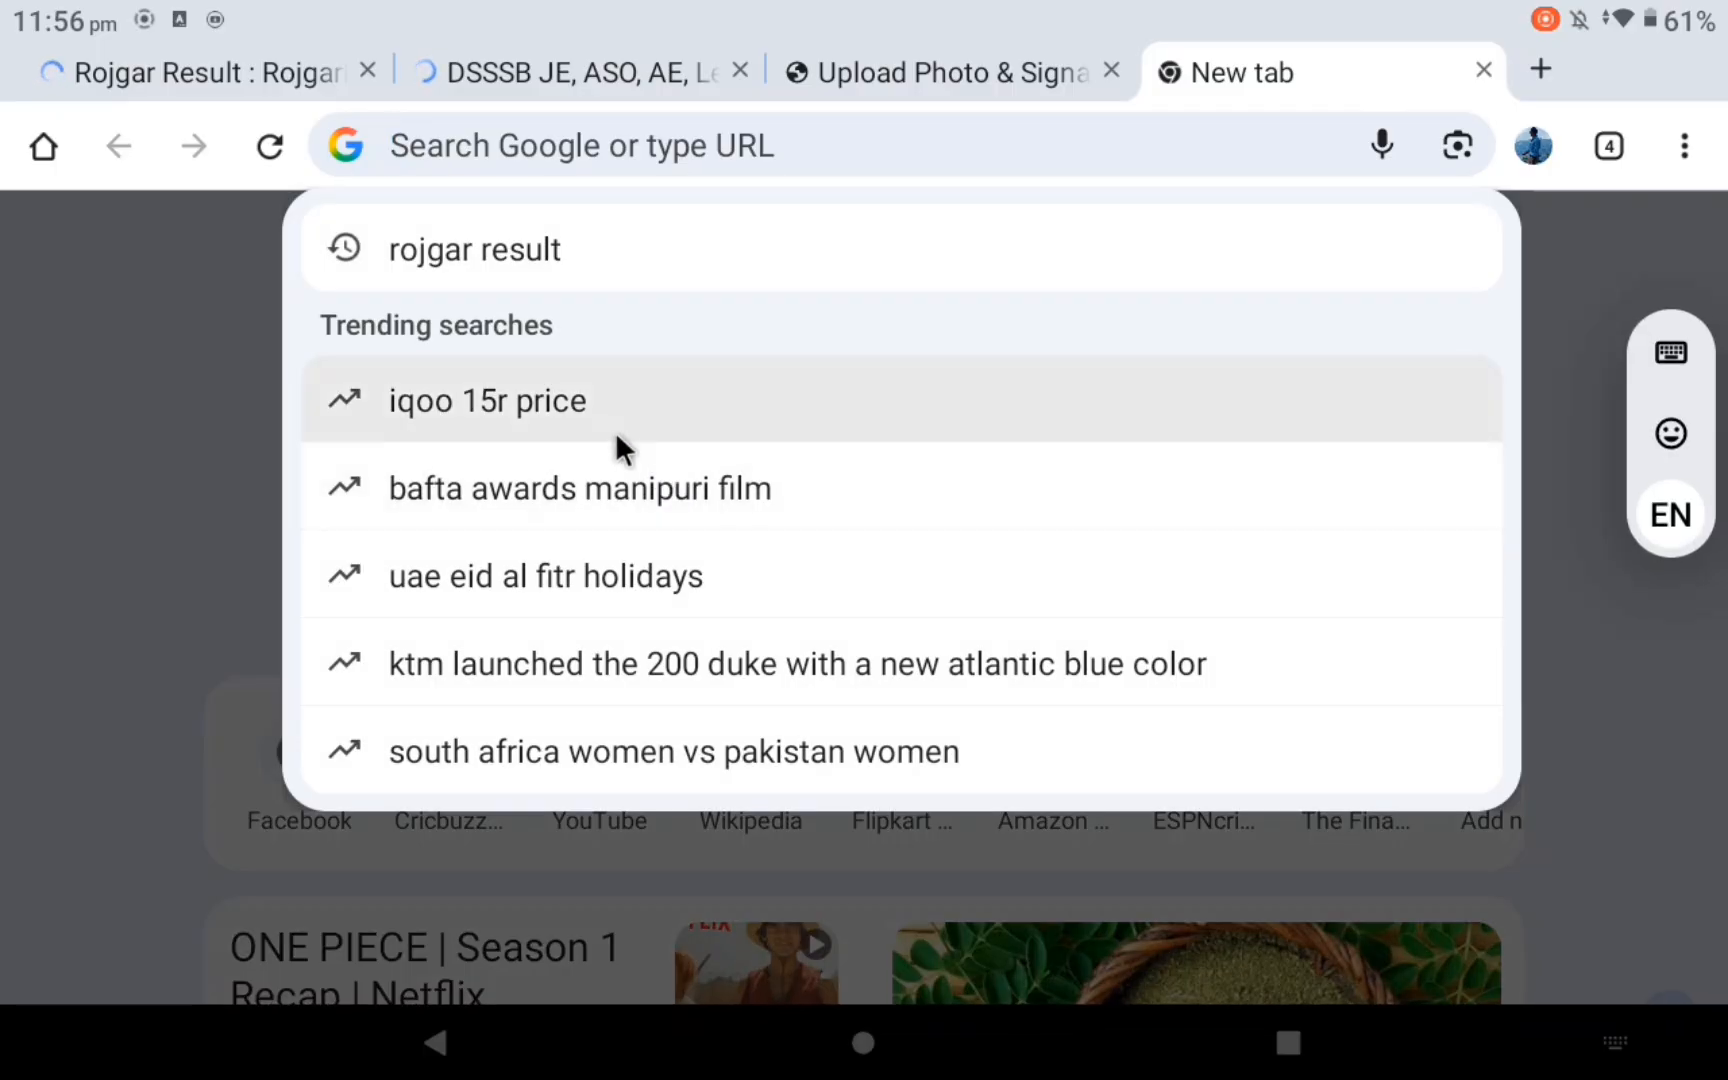
{"action": "type", "text": "P"}
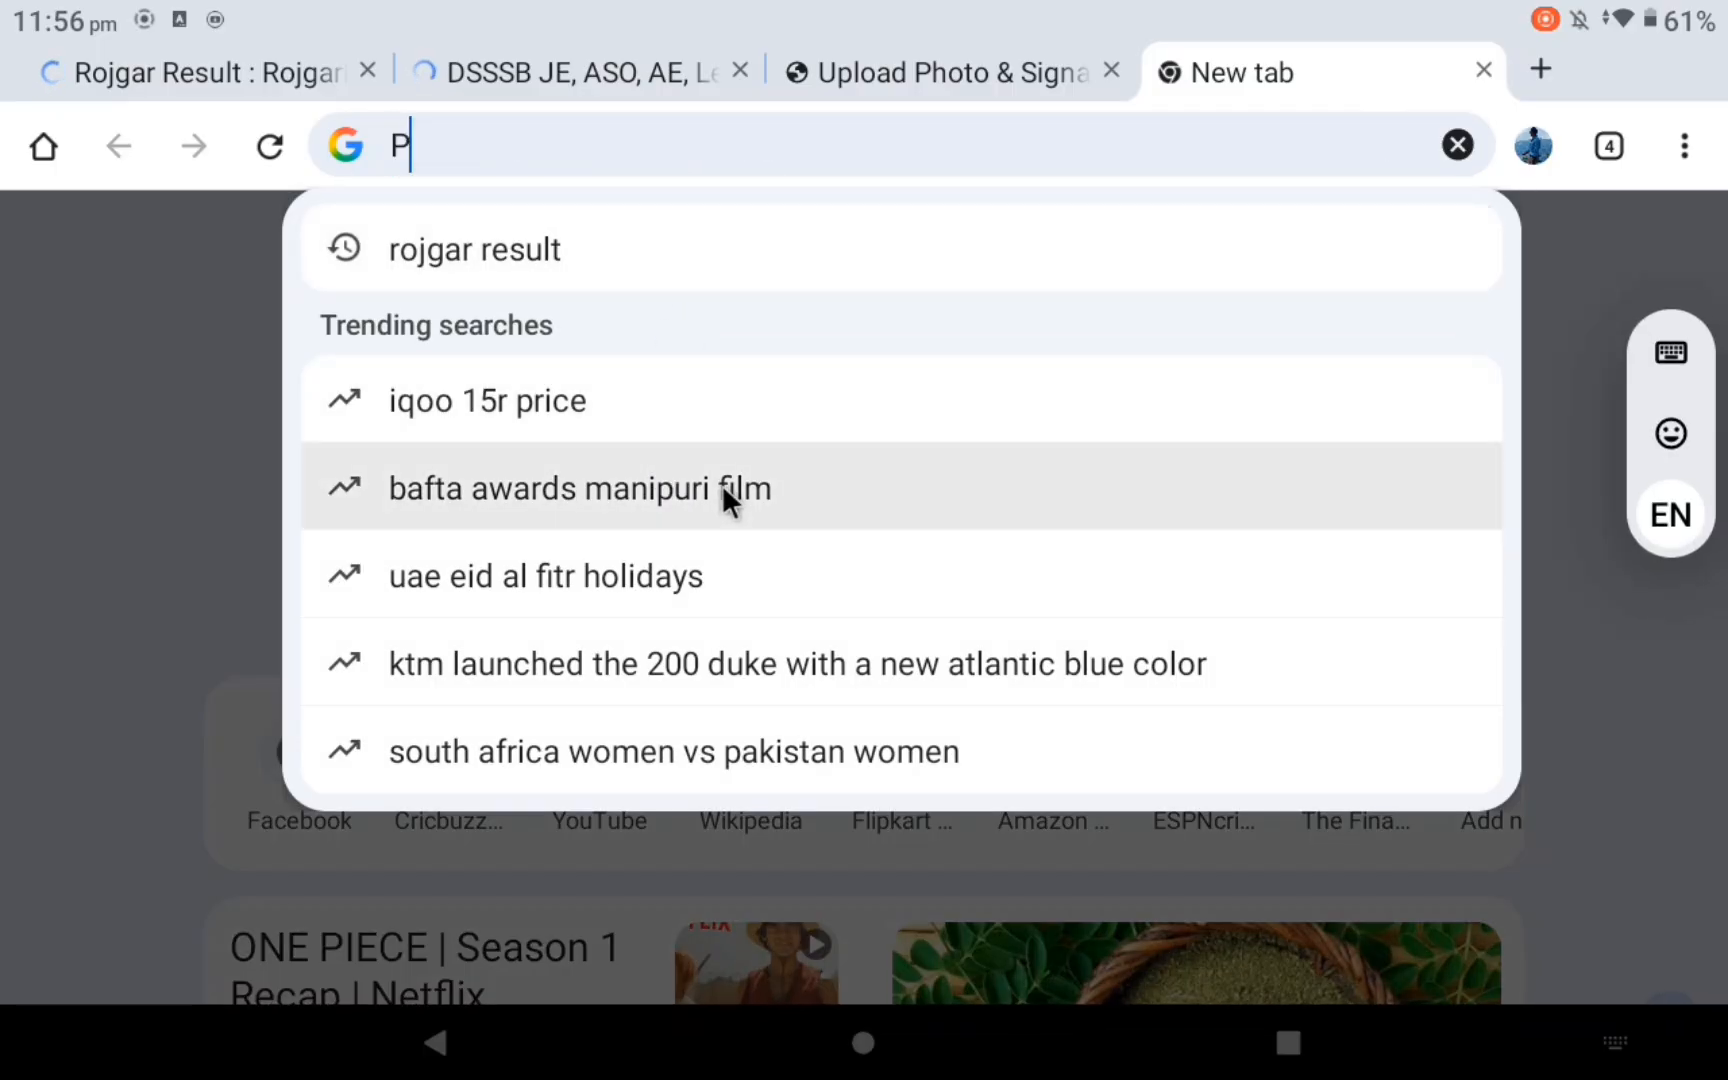
{"action": "type", "text": "HOT"}
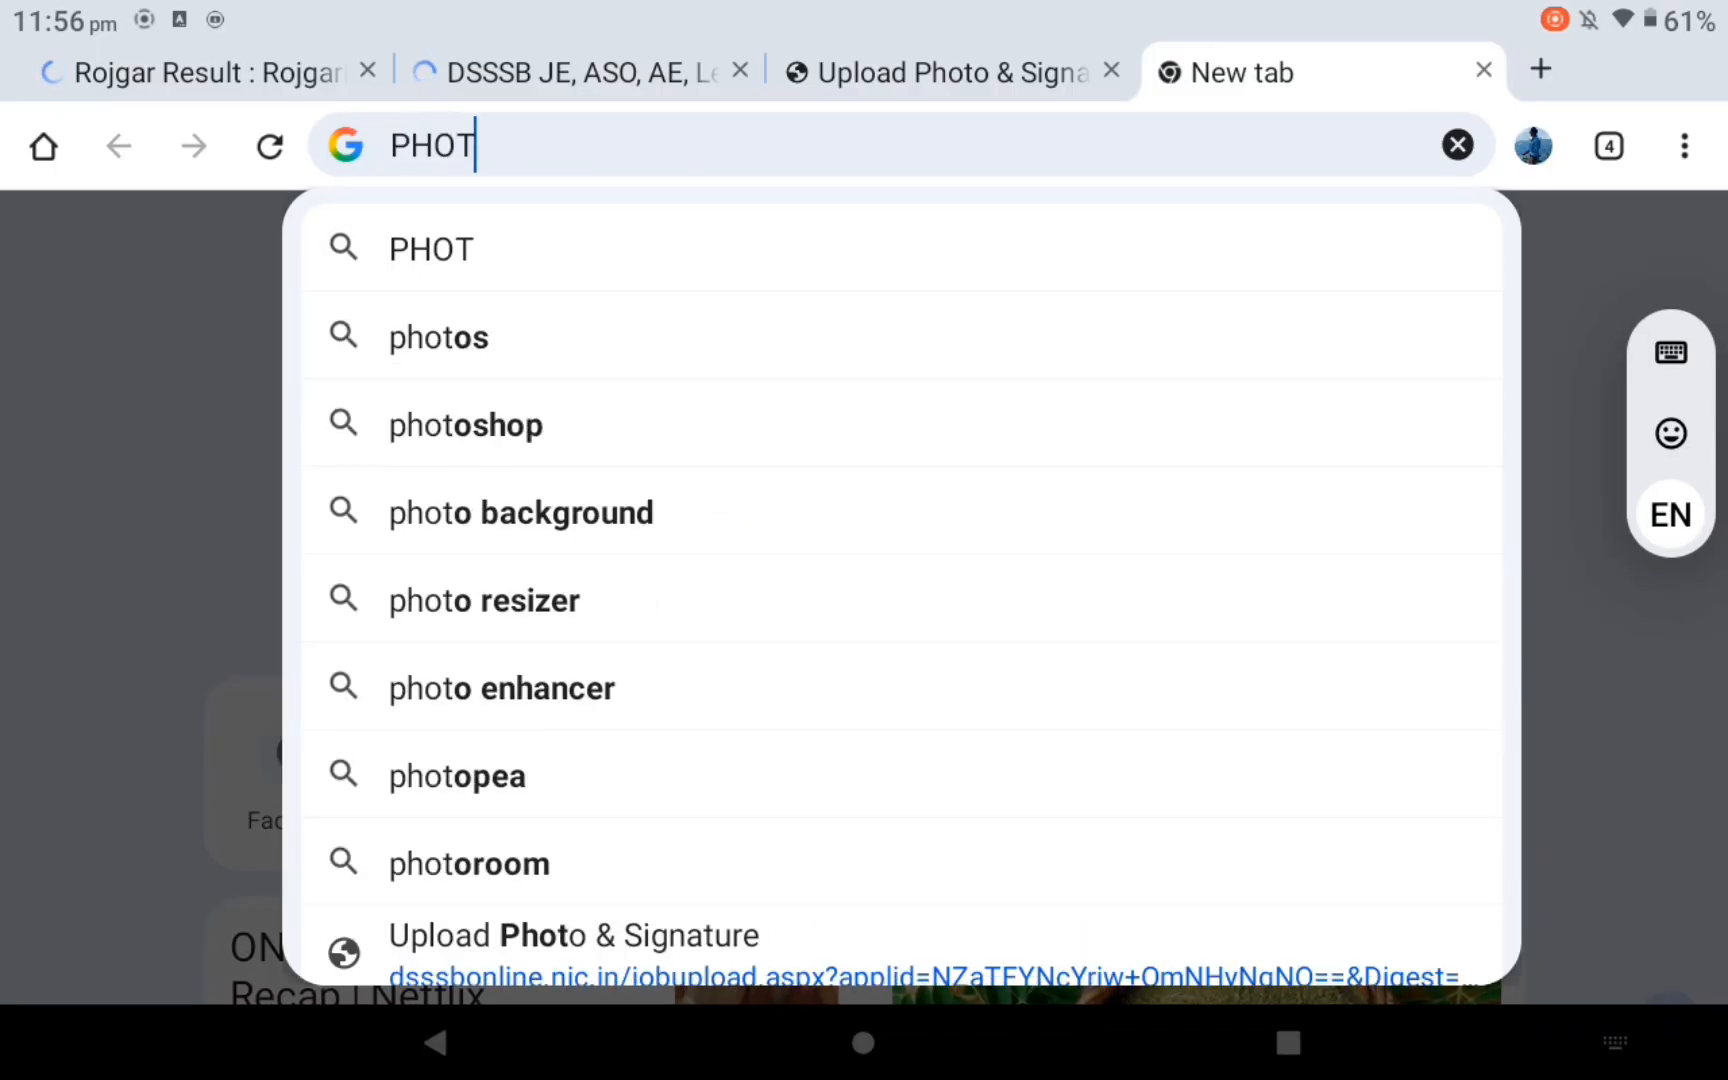
{"action": "left_click", "coordinate": [551, 614]}
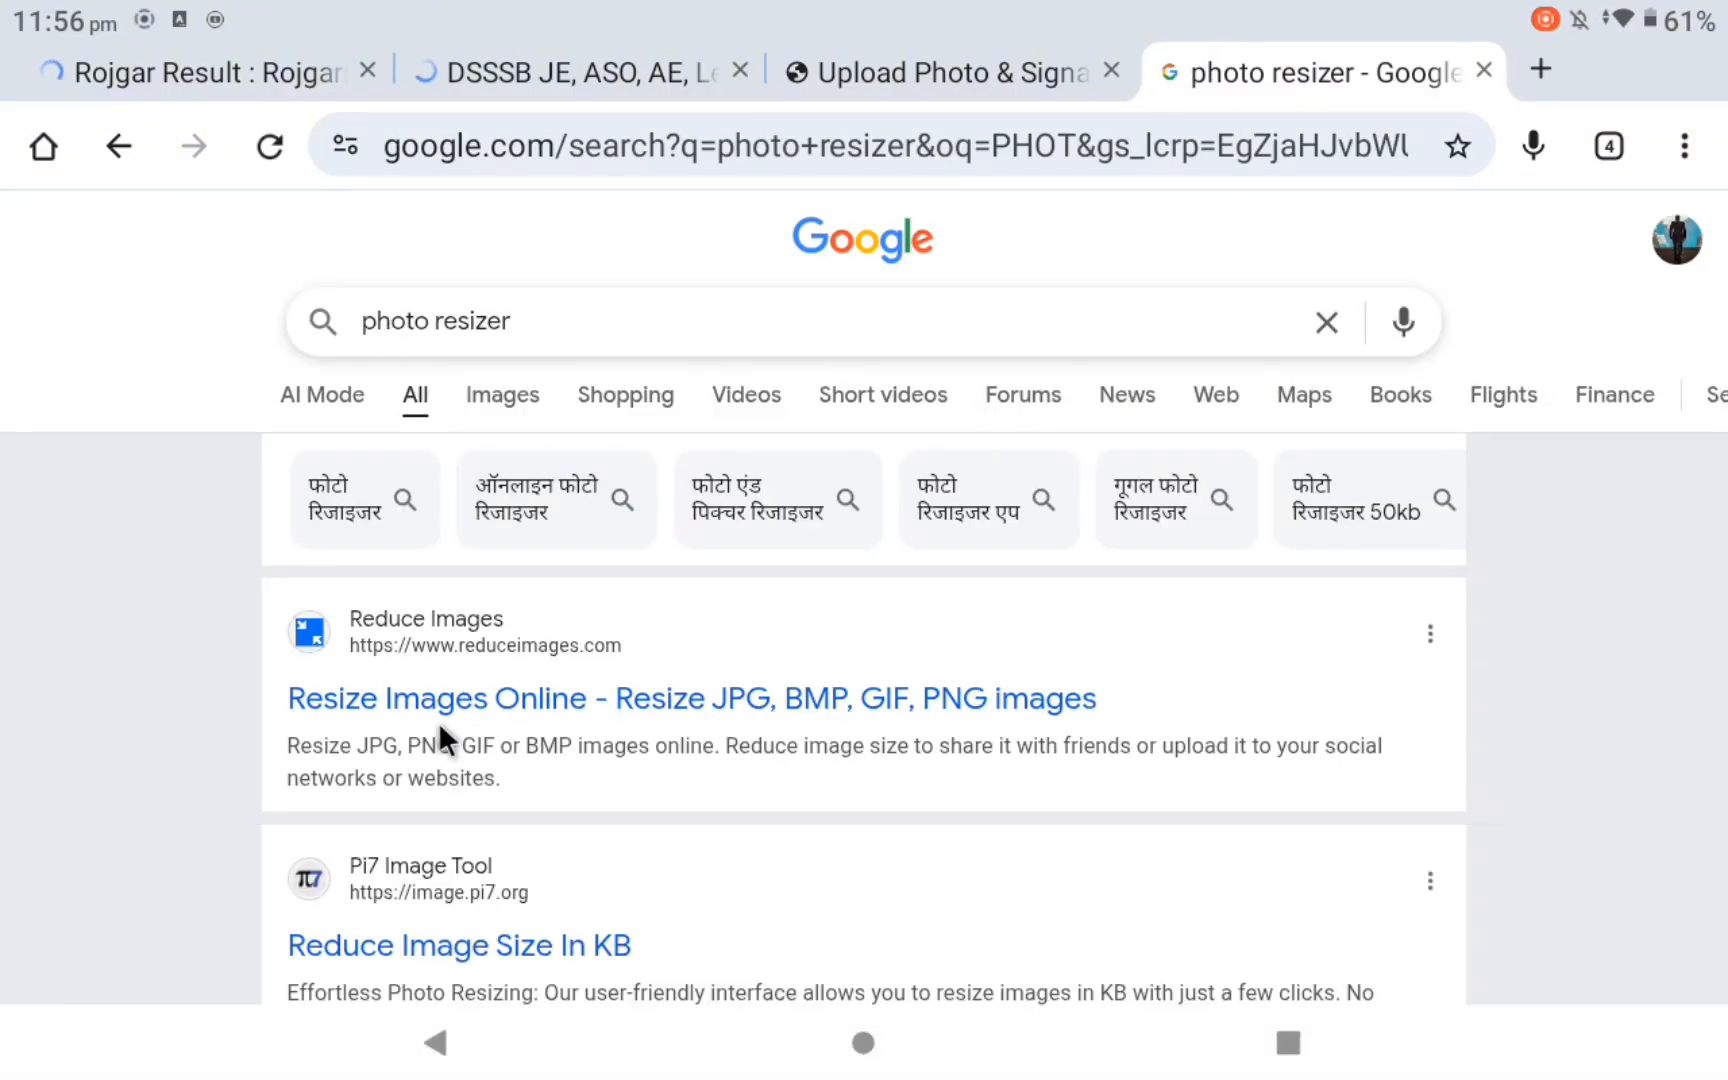
{"action": "left_click", "coordinate": [458, 702]}
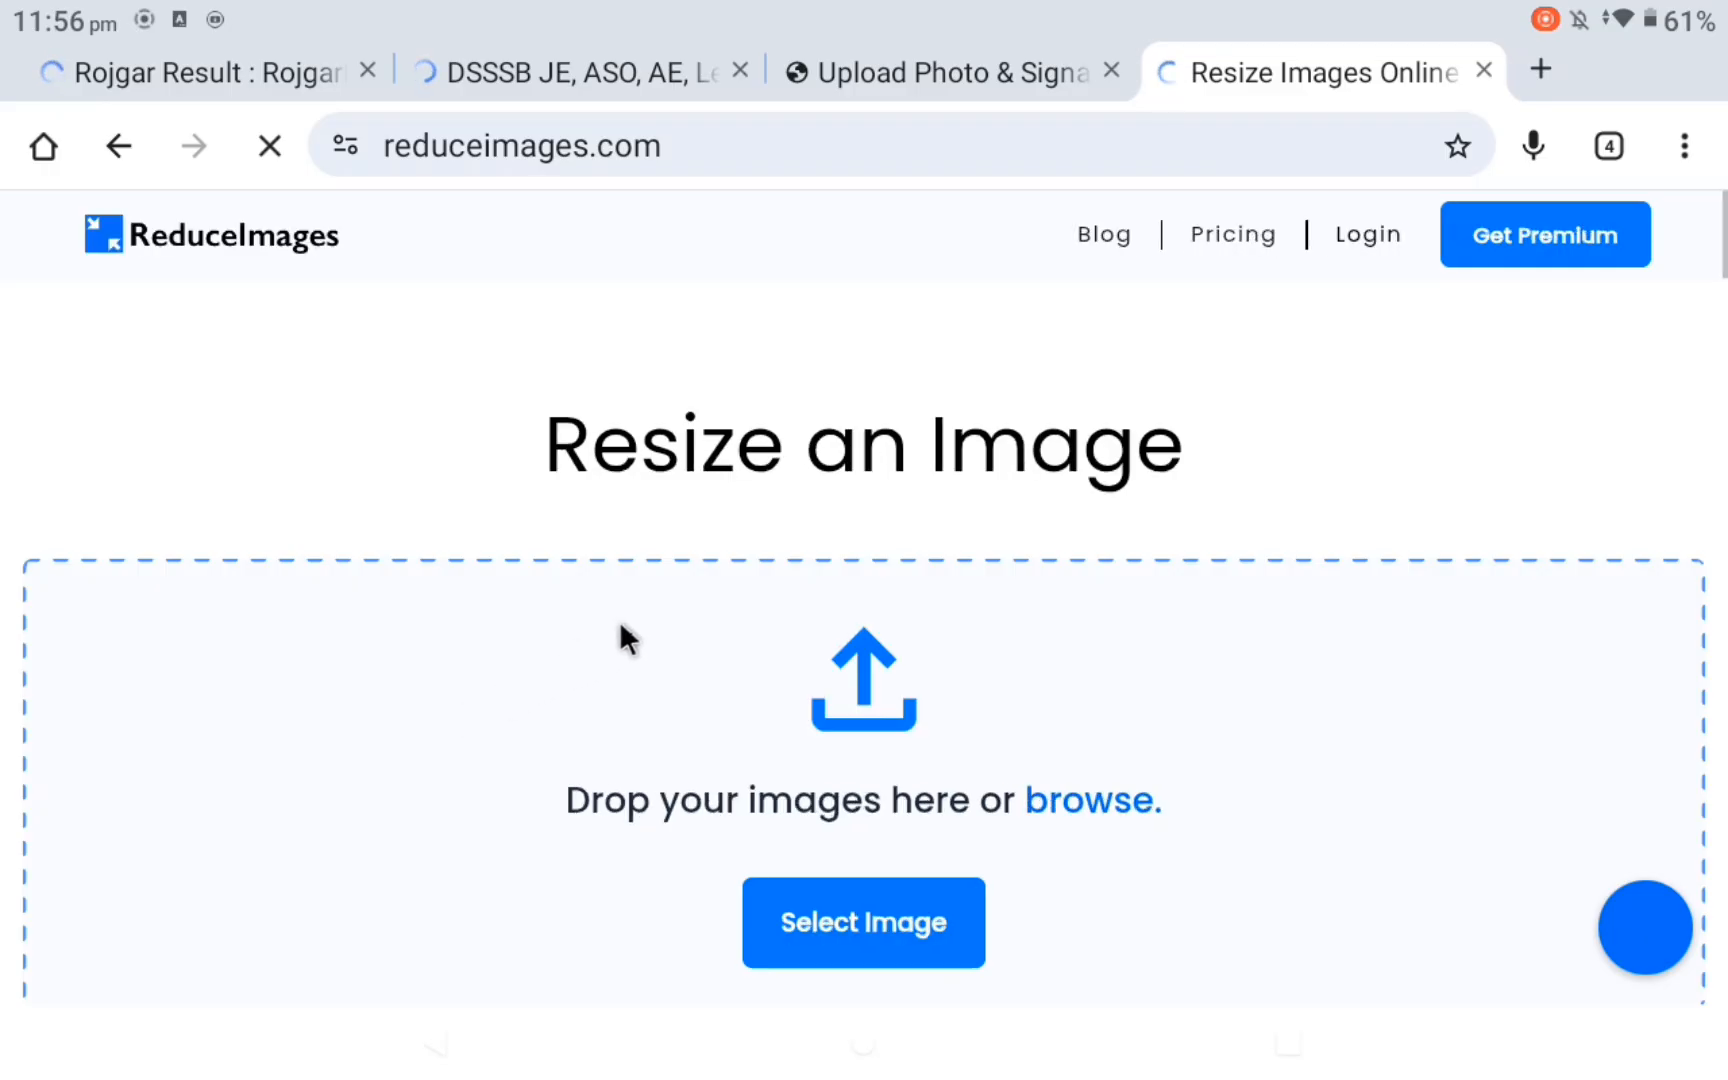
- Load Photo.jpg from the device's files into the image resizer
{"action": "scroll", "coordinate": [690, 612], "scroll_direction": "down", "scroll_amount": 3}
{"action": "left_click", "coordinate": [915, 612]}
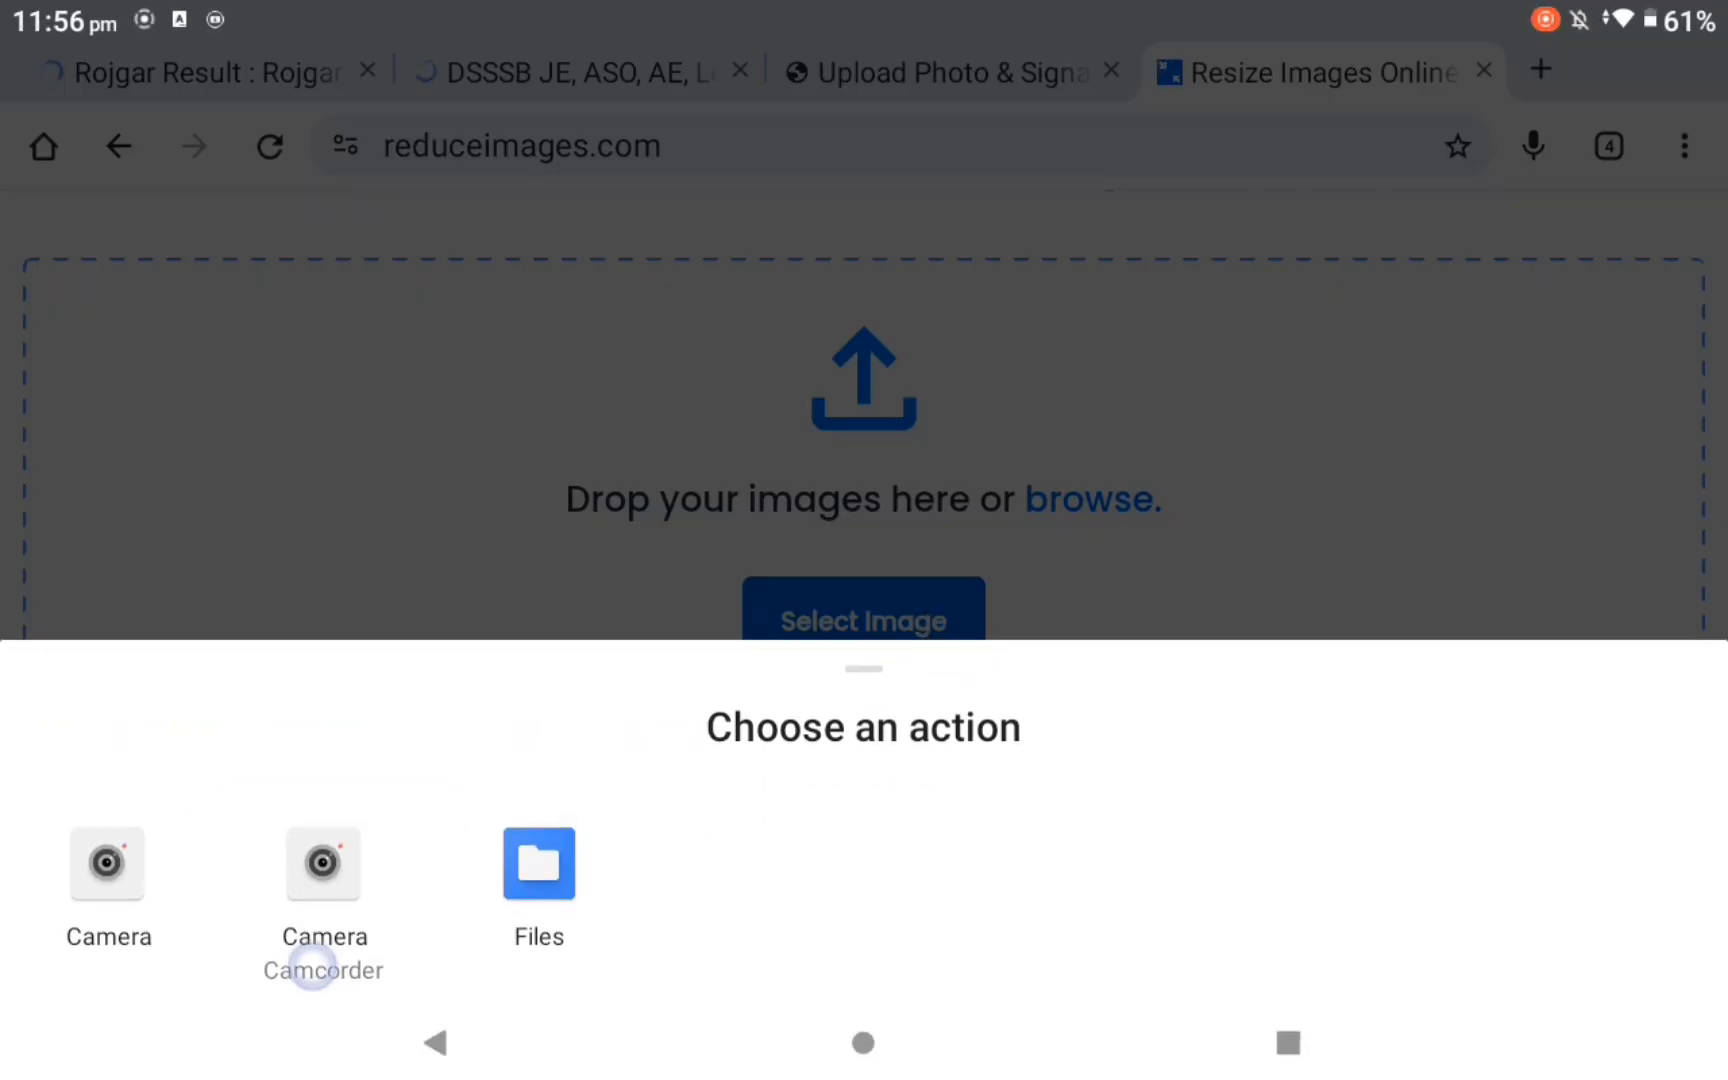
{"action": "left_click", "coordinate": [556, 875]}
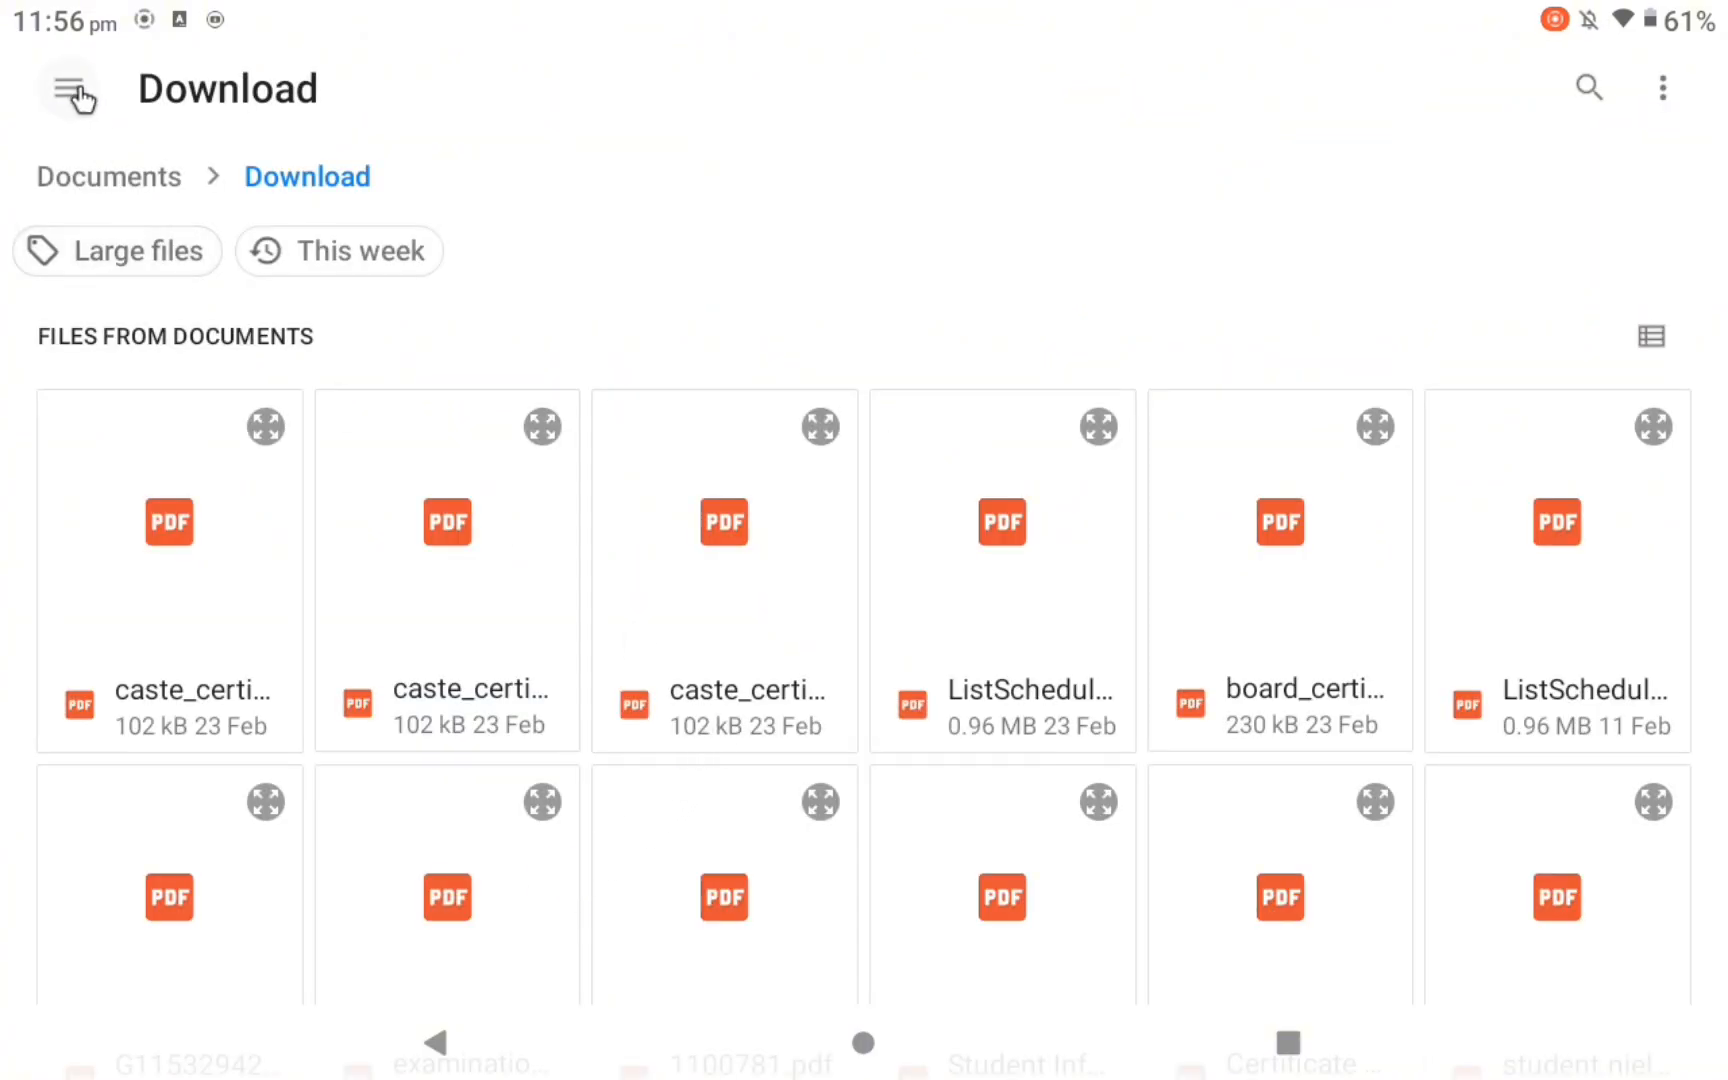
{"action": "left_click", "coordinate": [70, 88]}
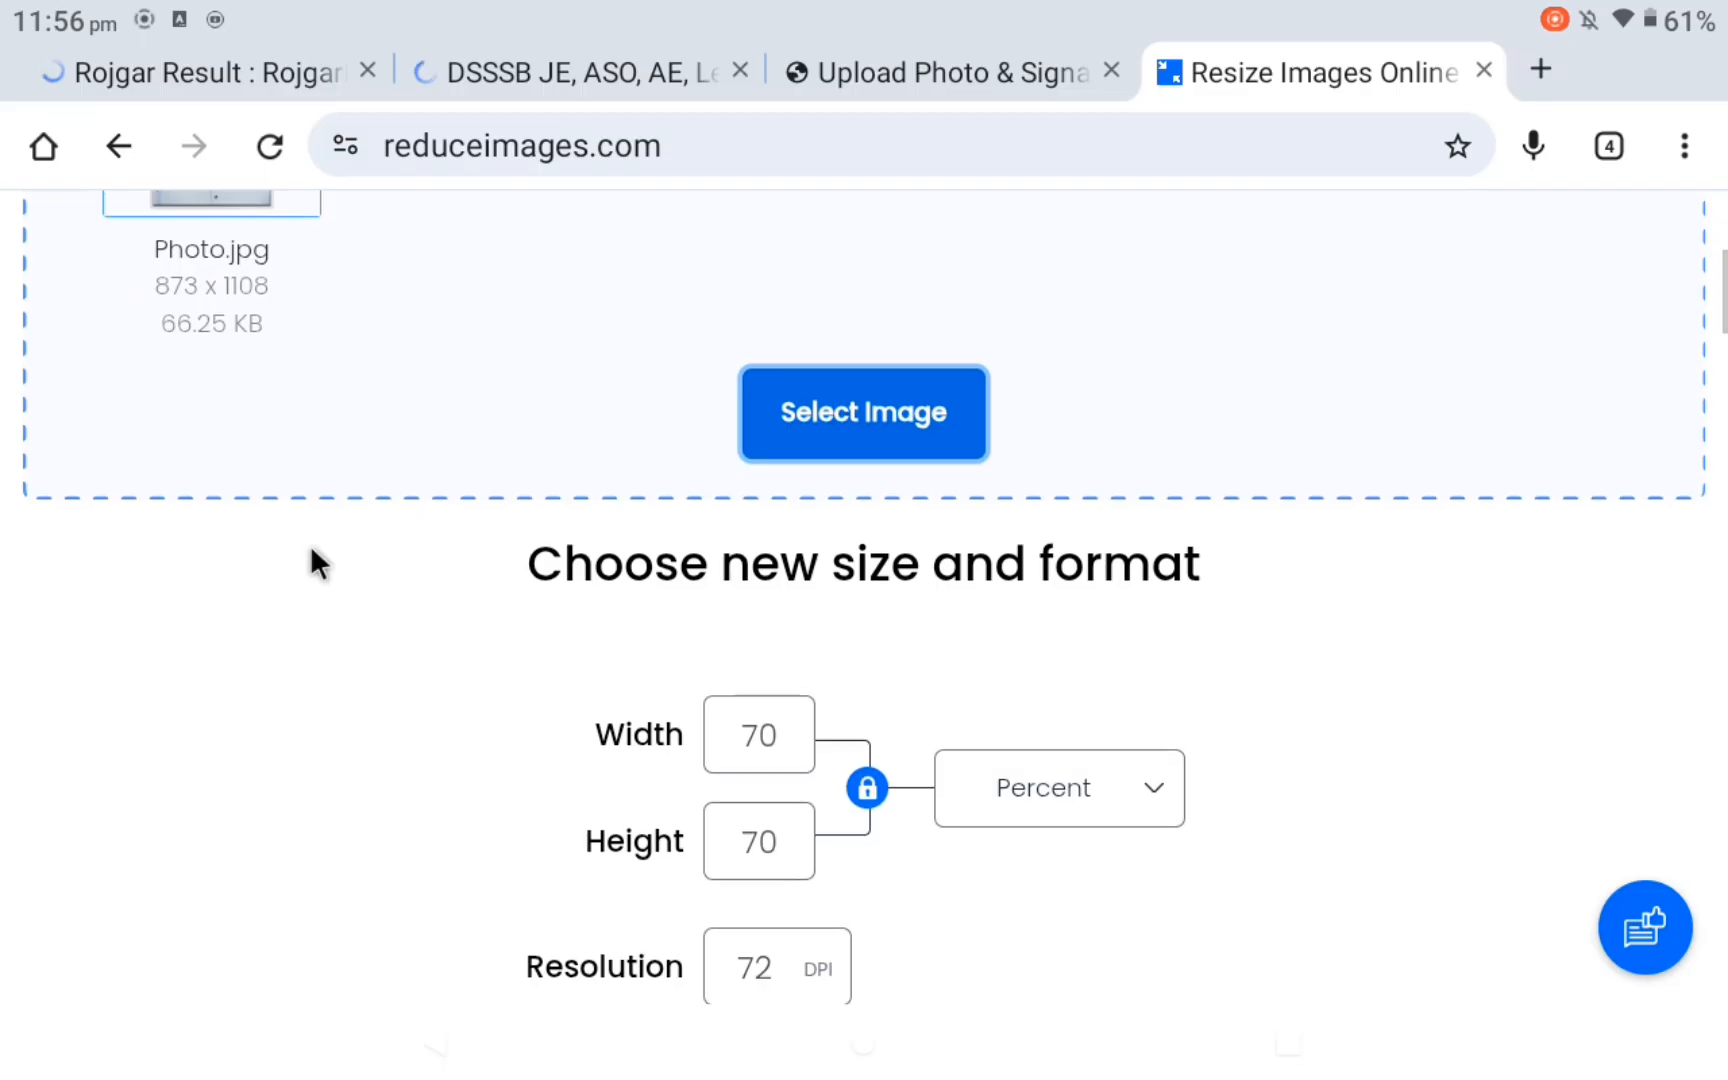
- Unlock the photo's proportions and set its new size to 5 inches wide by 7 inches high
{"action": "scroll", "coordinate": [310, 544], "scroll_direction": "down", "scroll_amount": 1}
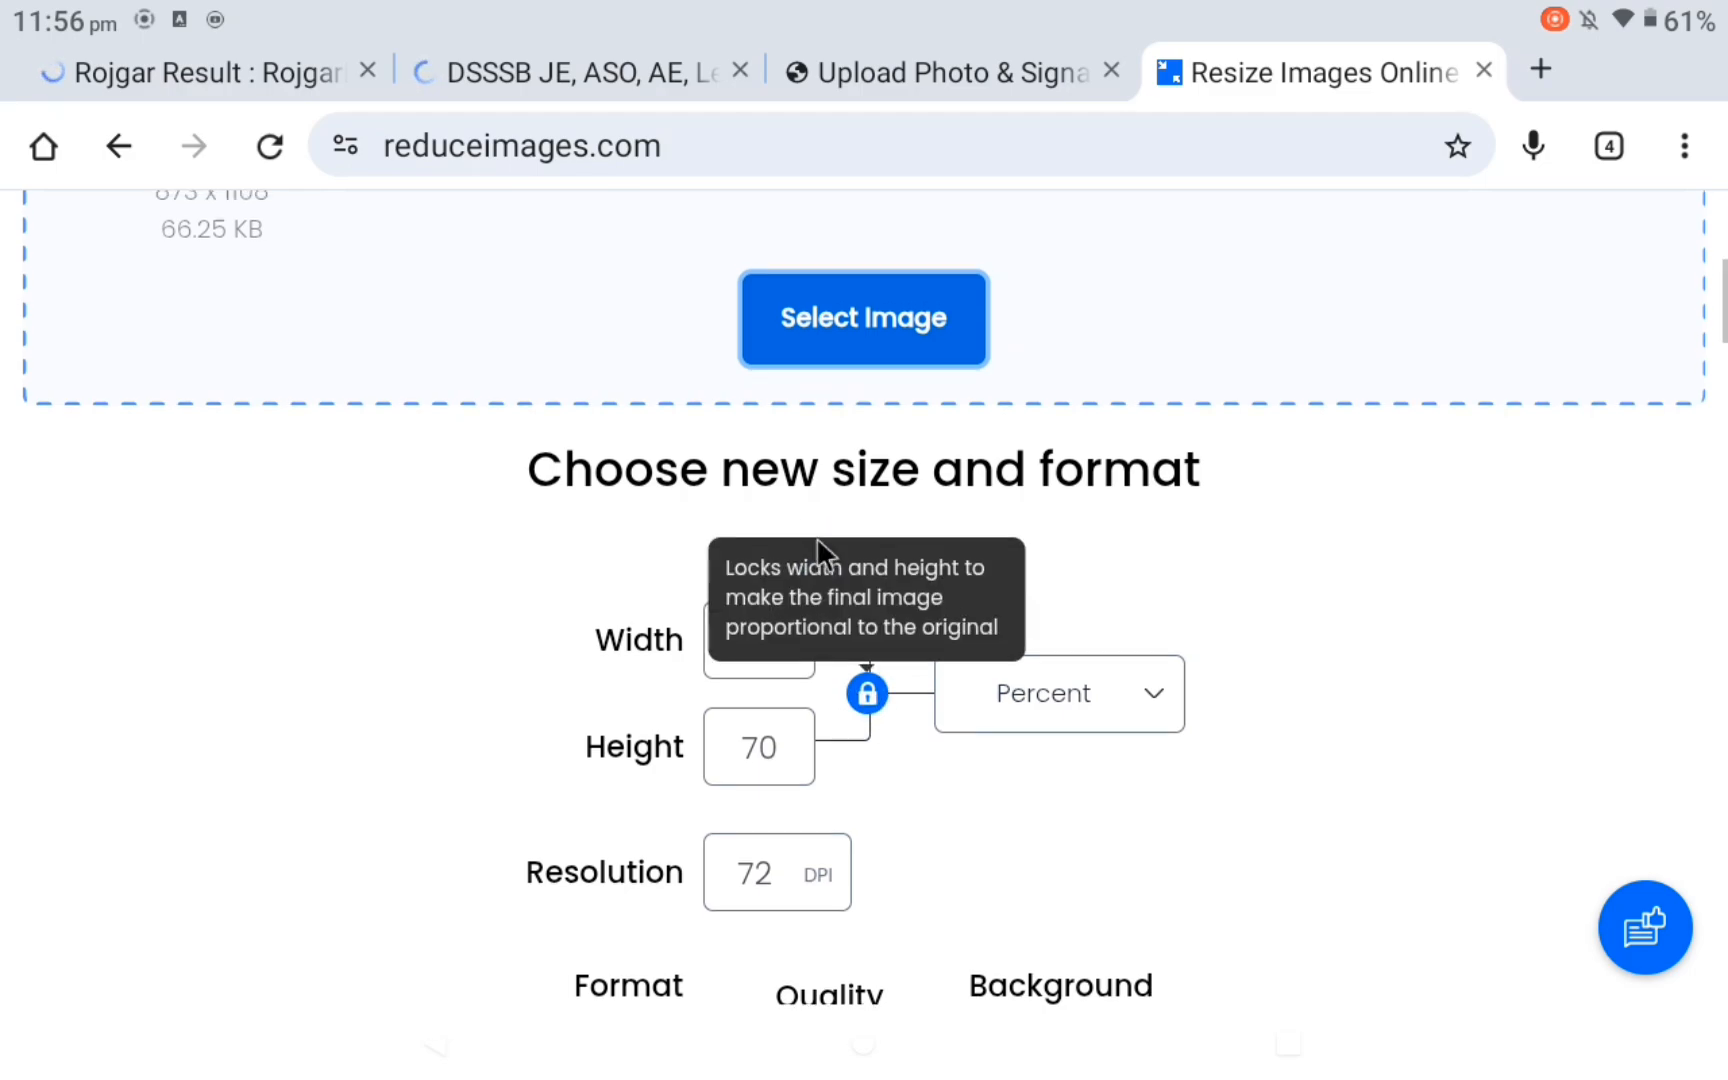
{"action": "scroll", "coordinate": [818, 450], "scroll_direction": "up", "scroll_amount": 1}
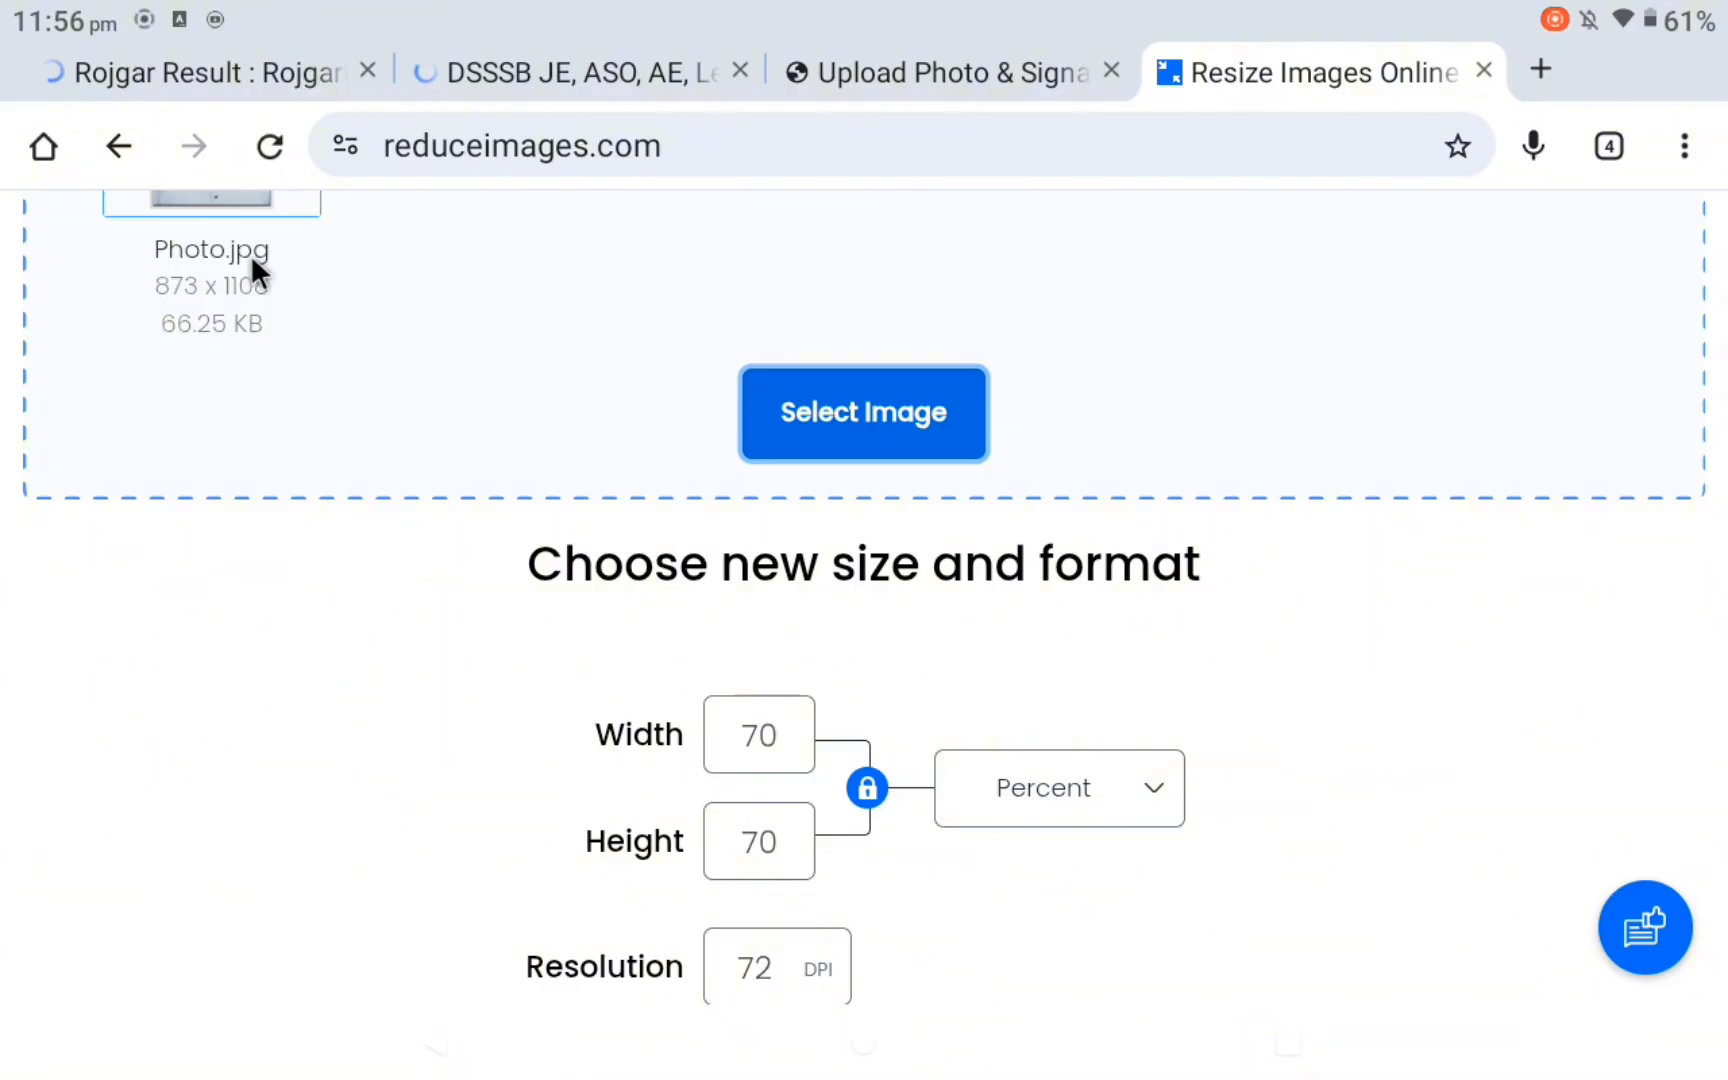
{"action": "left_click", "coordinate": [868, 788]}
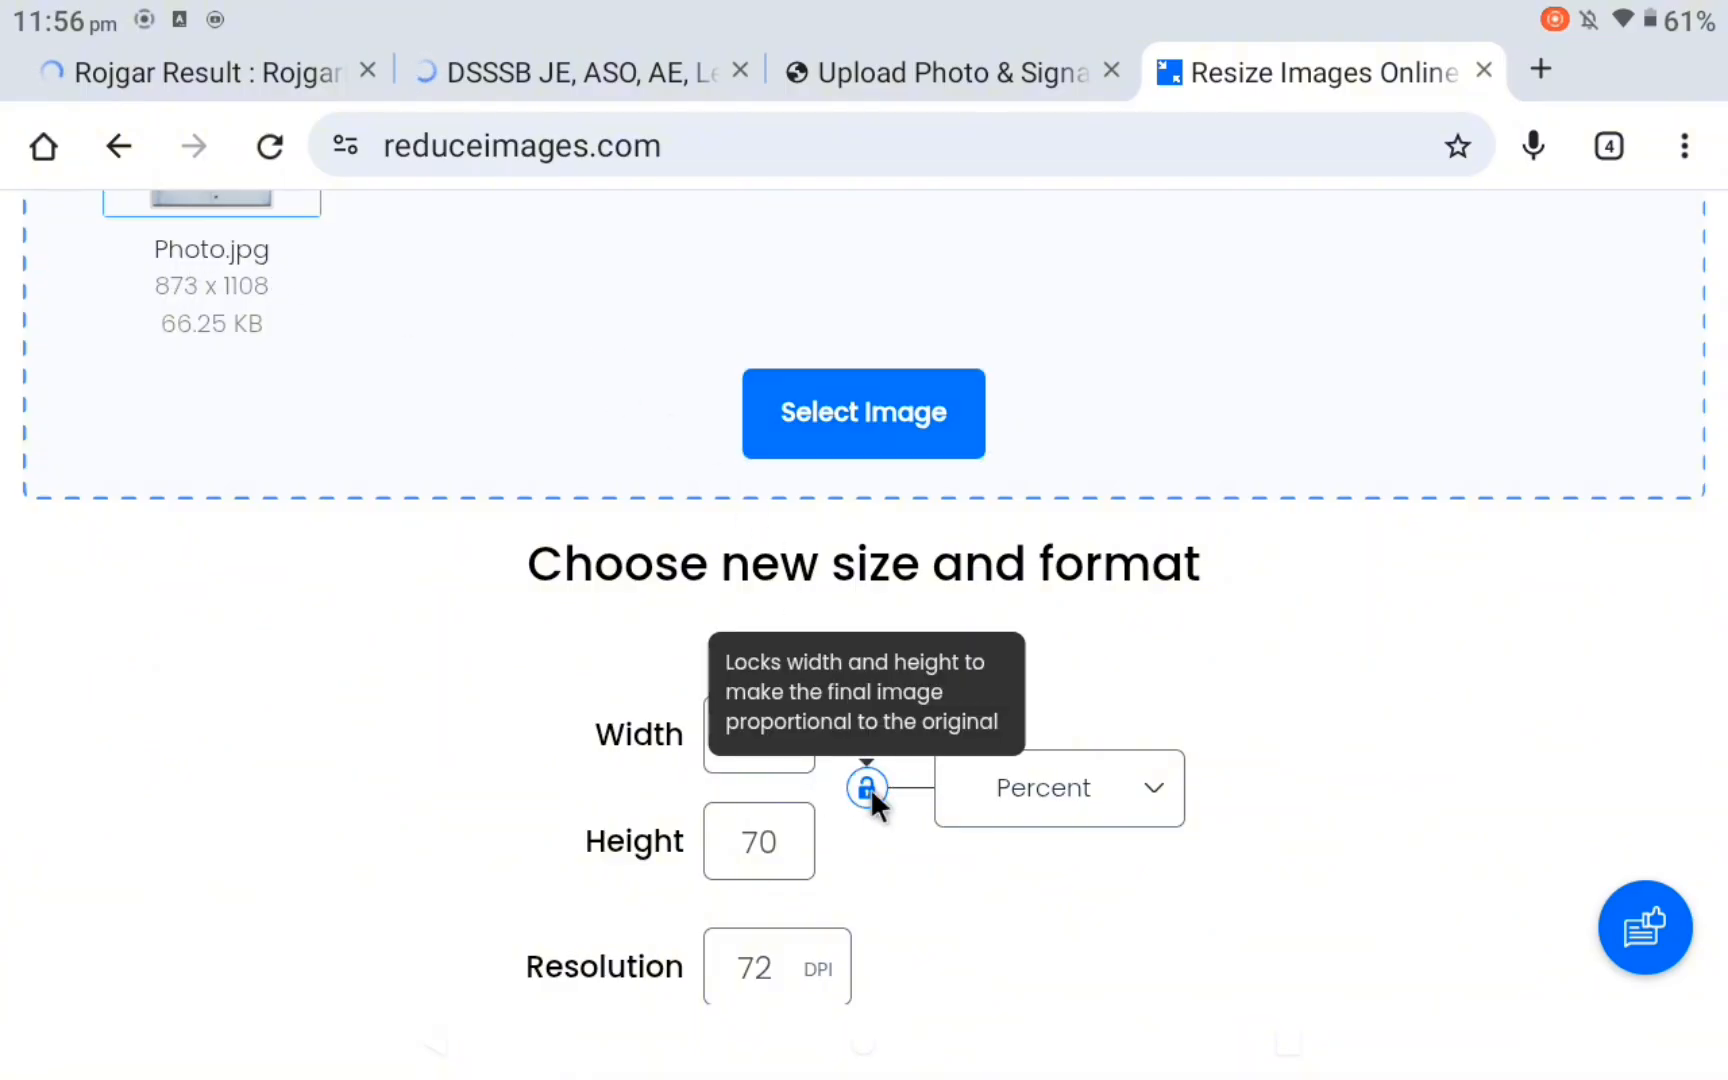
{"action": "left_click", "coordinate": [1096, 789]}
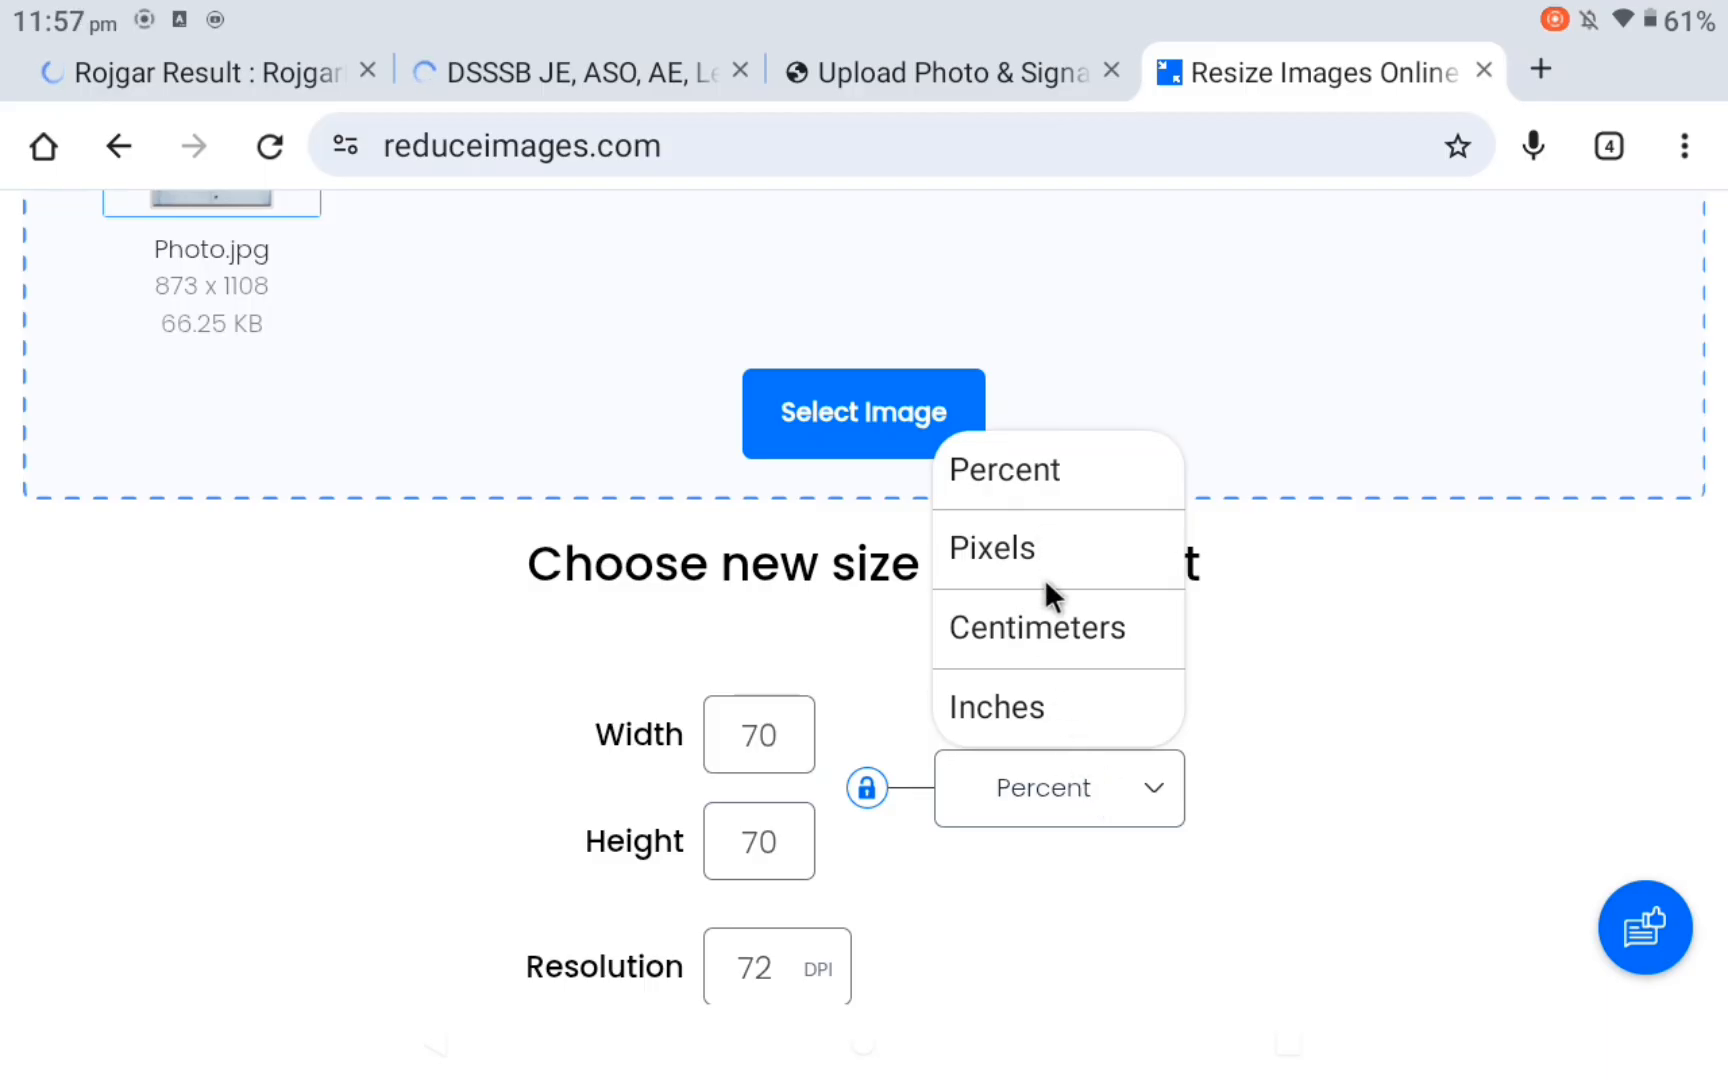
{"action": "left_click", "coordinate": [1032, 710]}
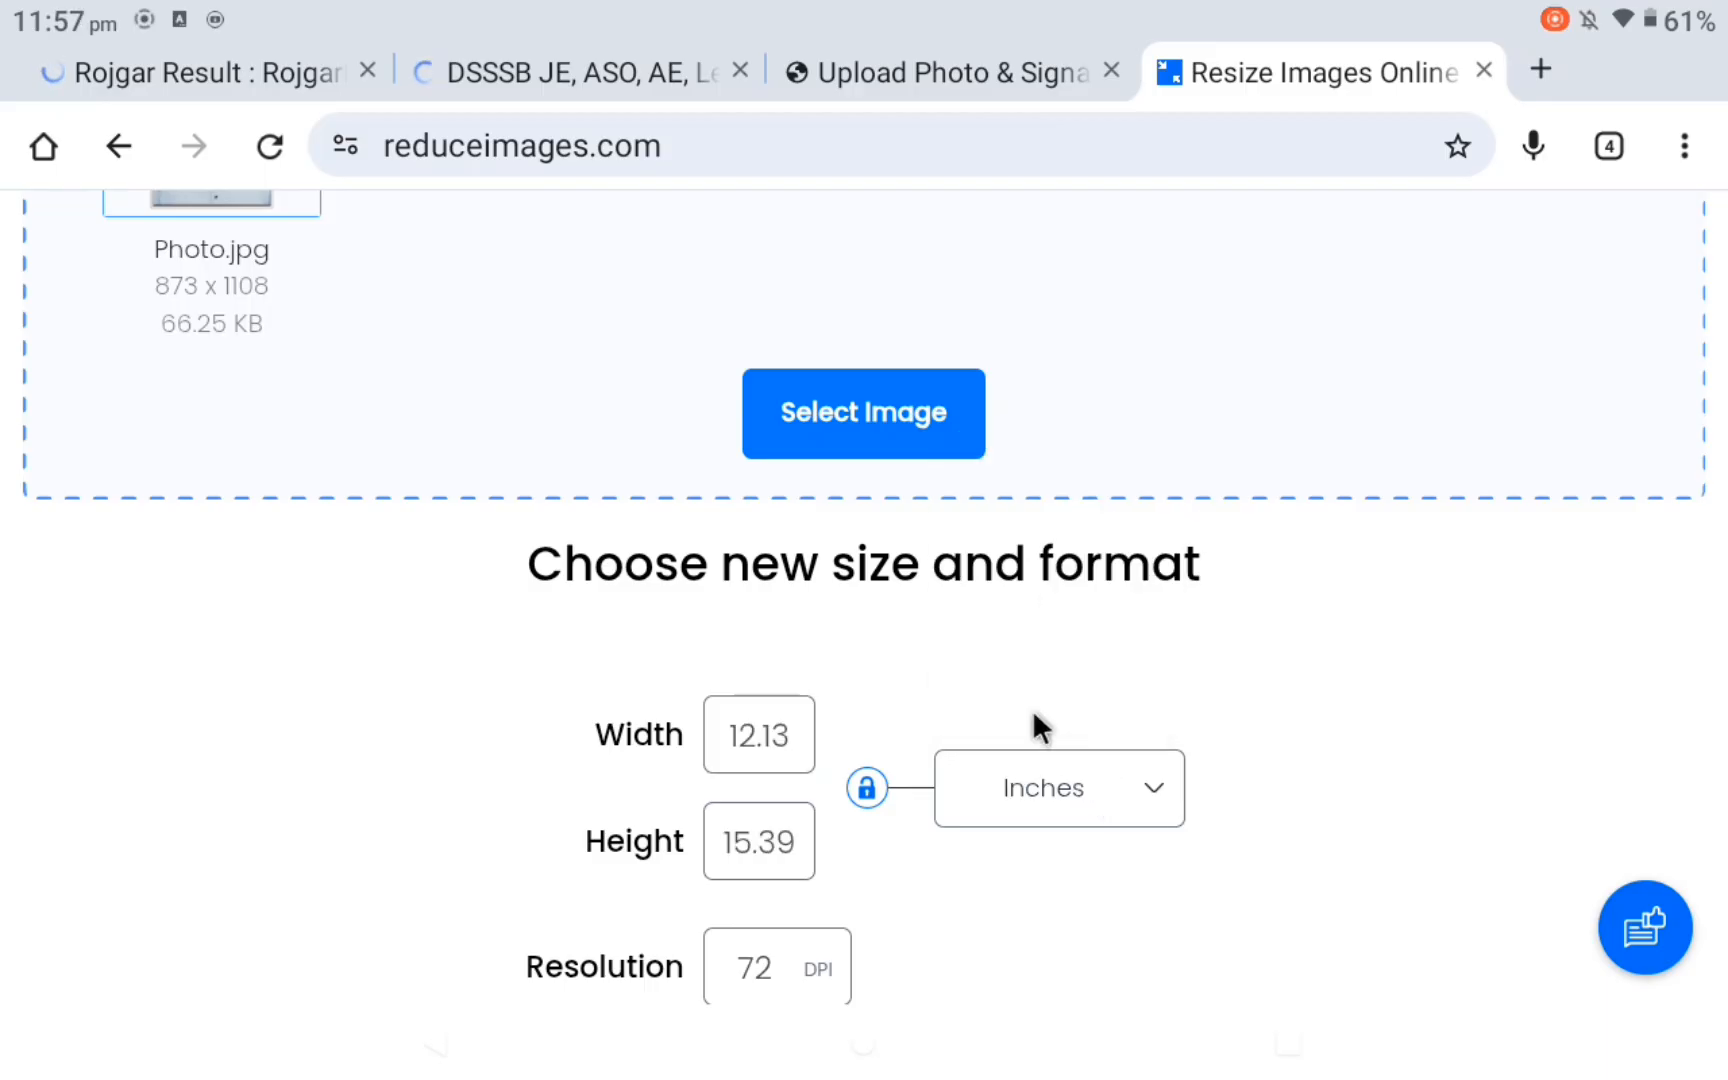
{"action": "left_click", "coordinate": [753, 733]}
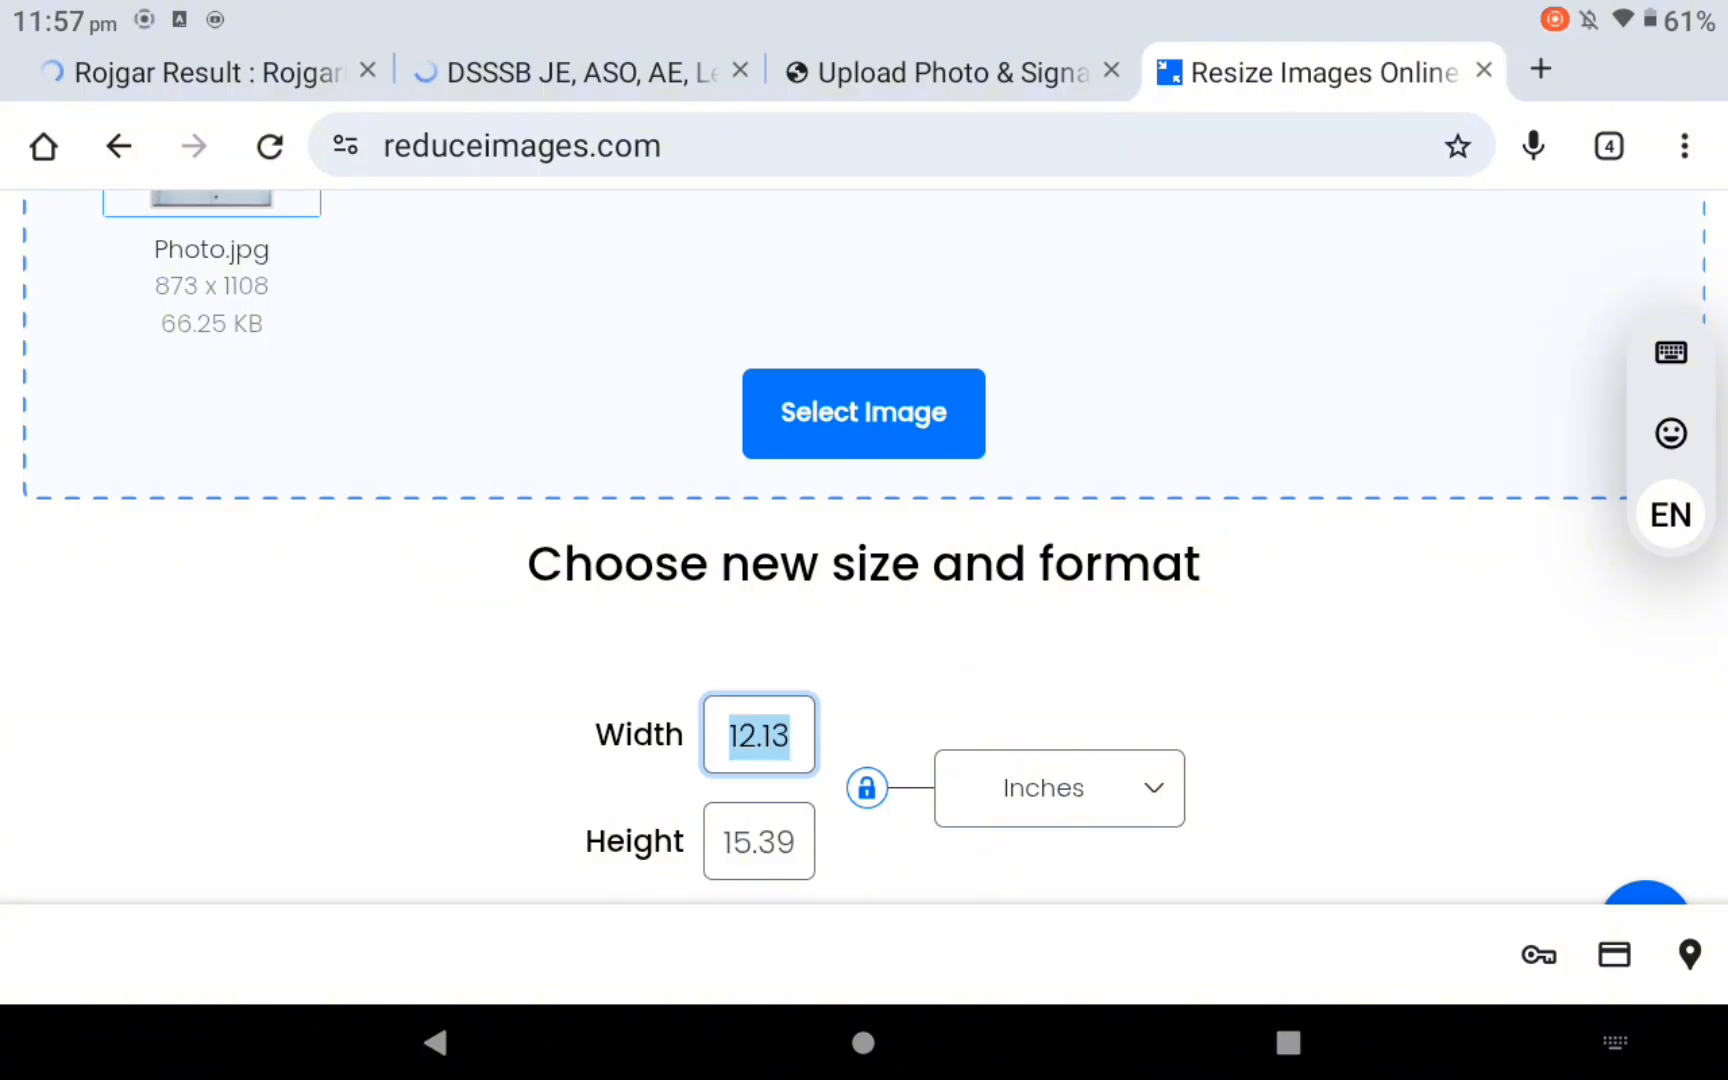
{"action": "type", "text": "5"}
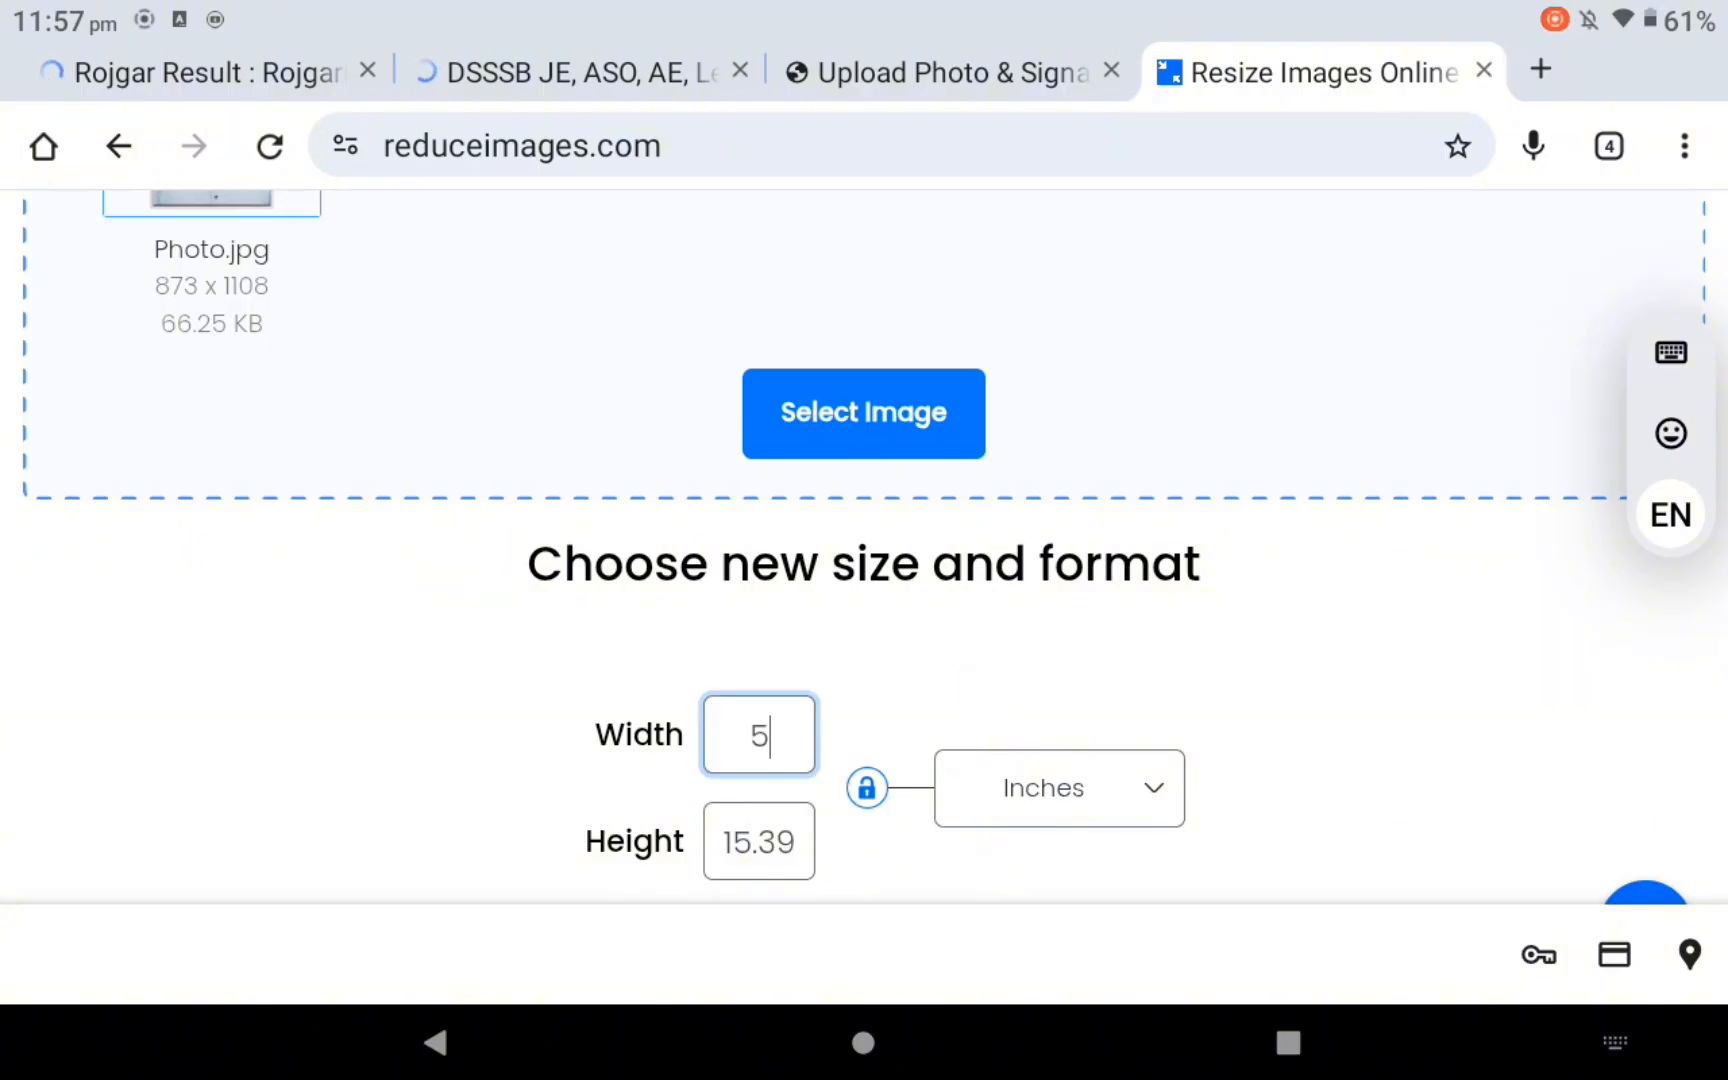
{"action": "left_click", "coordinate": [771, 841]}
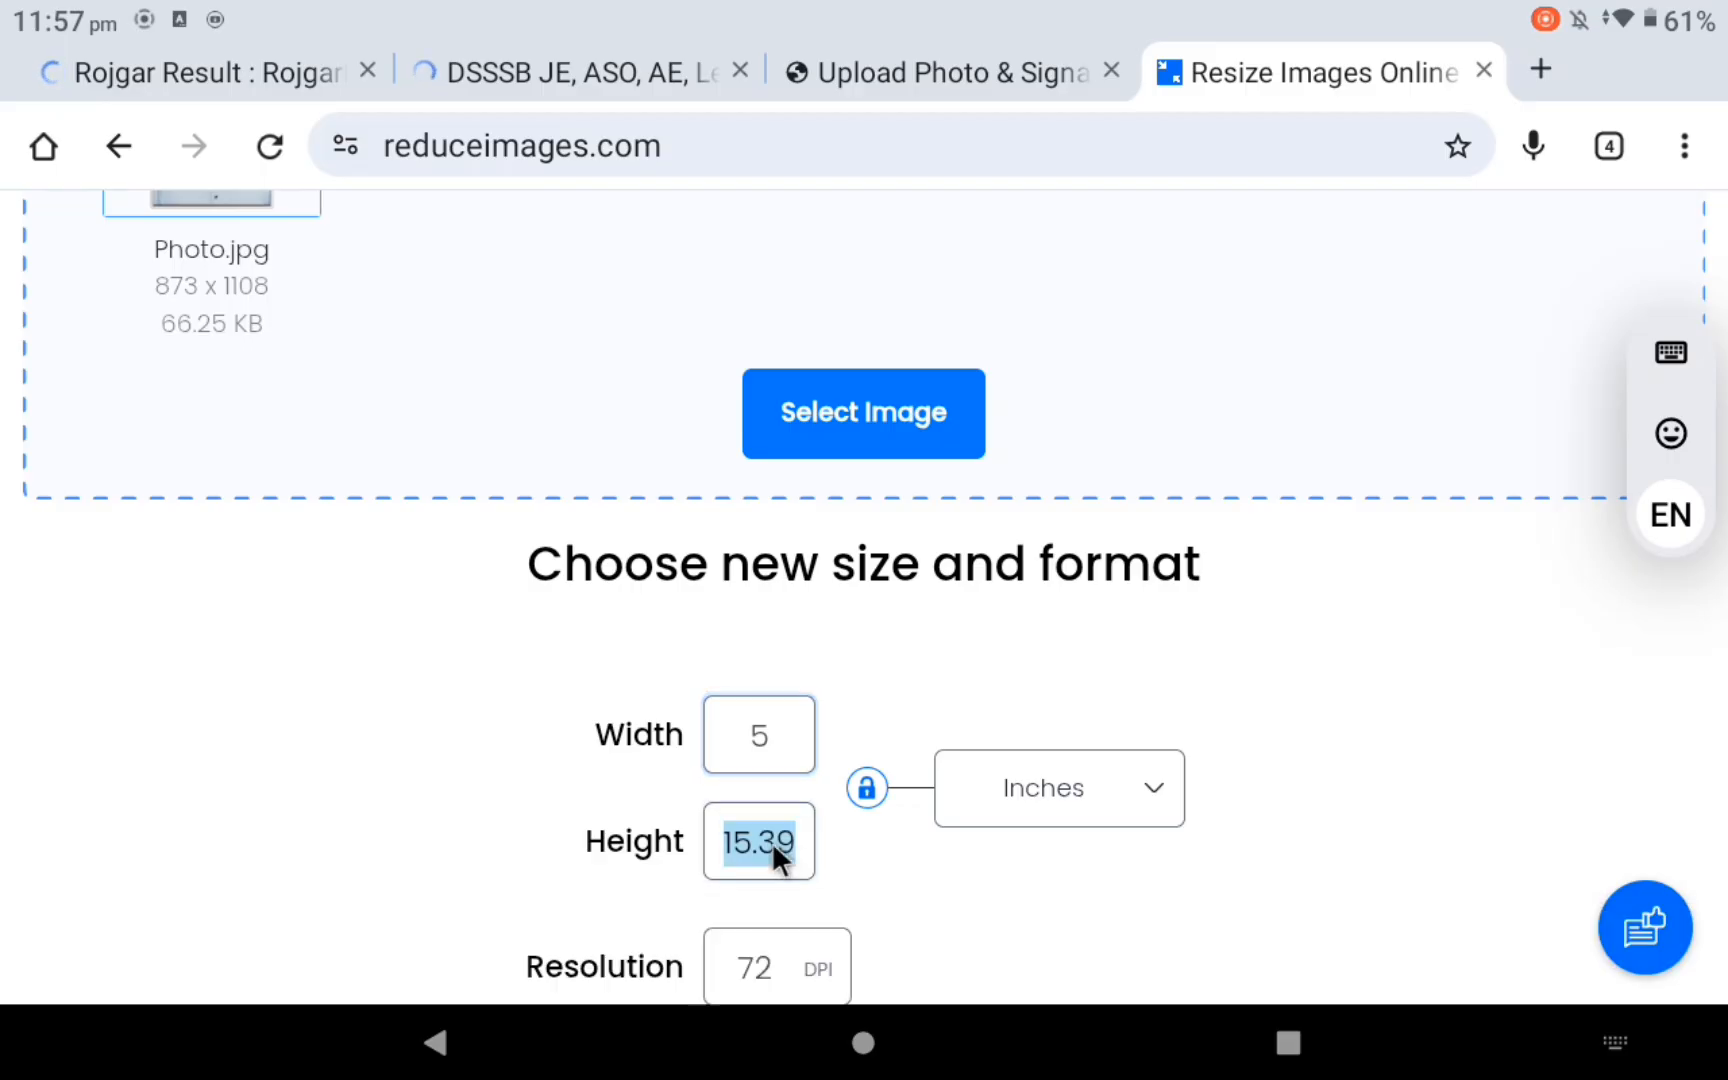
{"action": "type", "text": "7"}
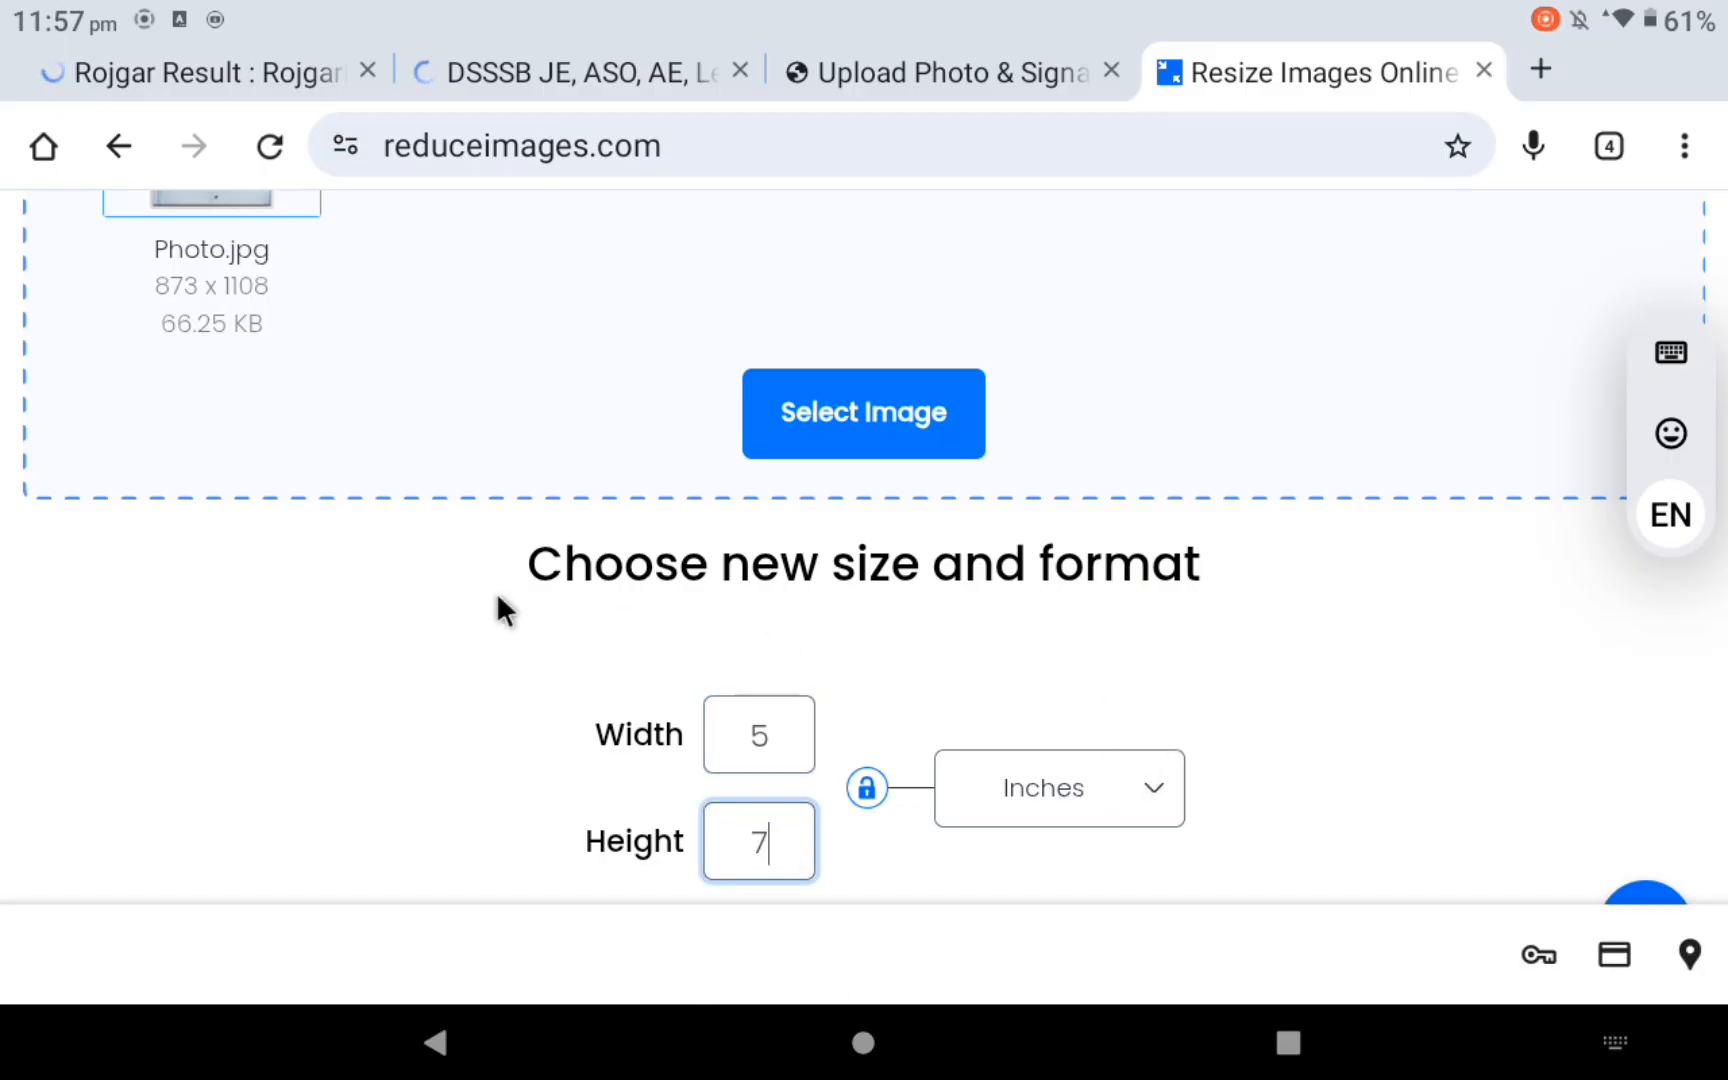
- Set the photo's resolution to 96 DPI and its output quality to 95%
{"action": "scroll", "coordinate": [964, 725], "scroll_direction": "down", "scroll_amount": 1}
{"action": "scroll", "coordinate": [964, 721], "scroll_direction": "down", "scroll_amount": 1}
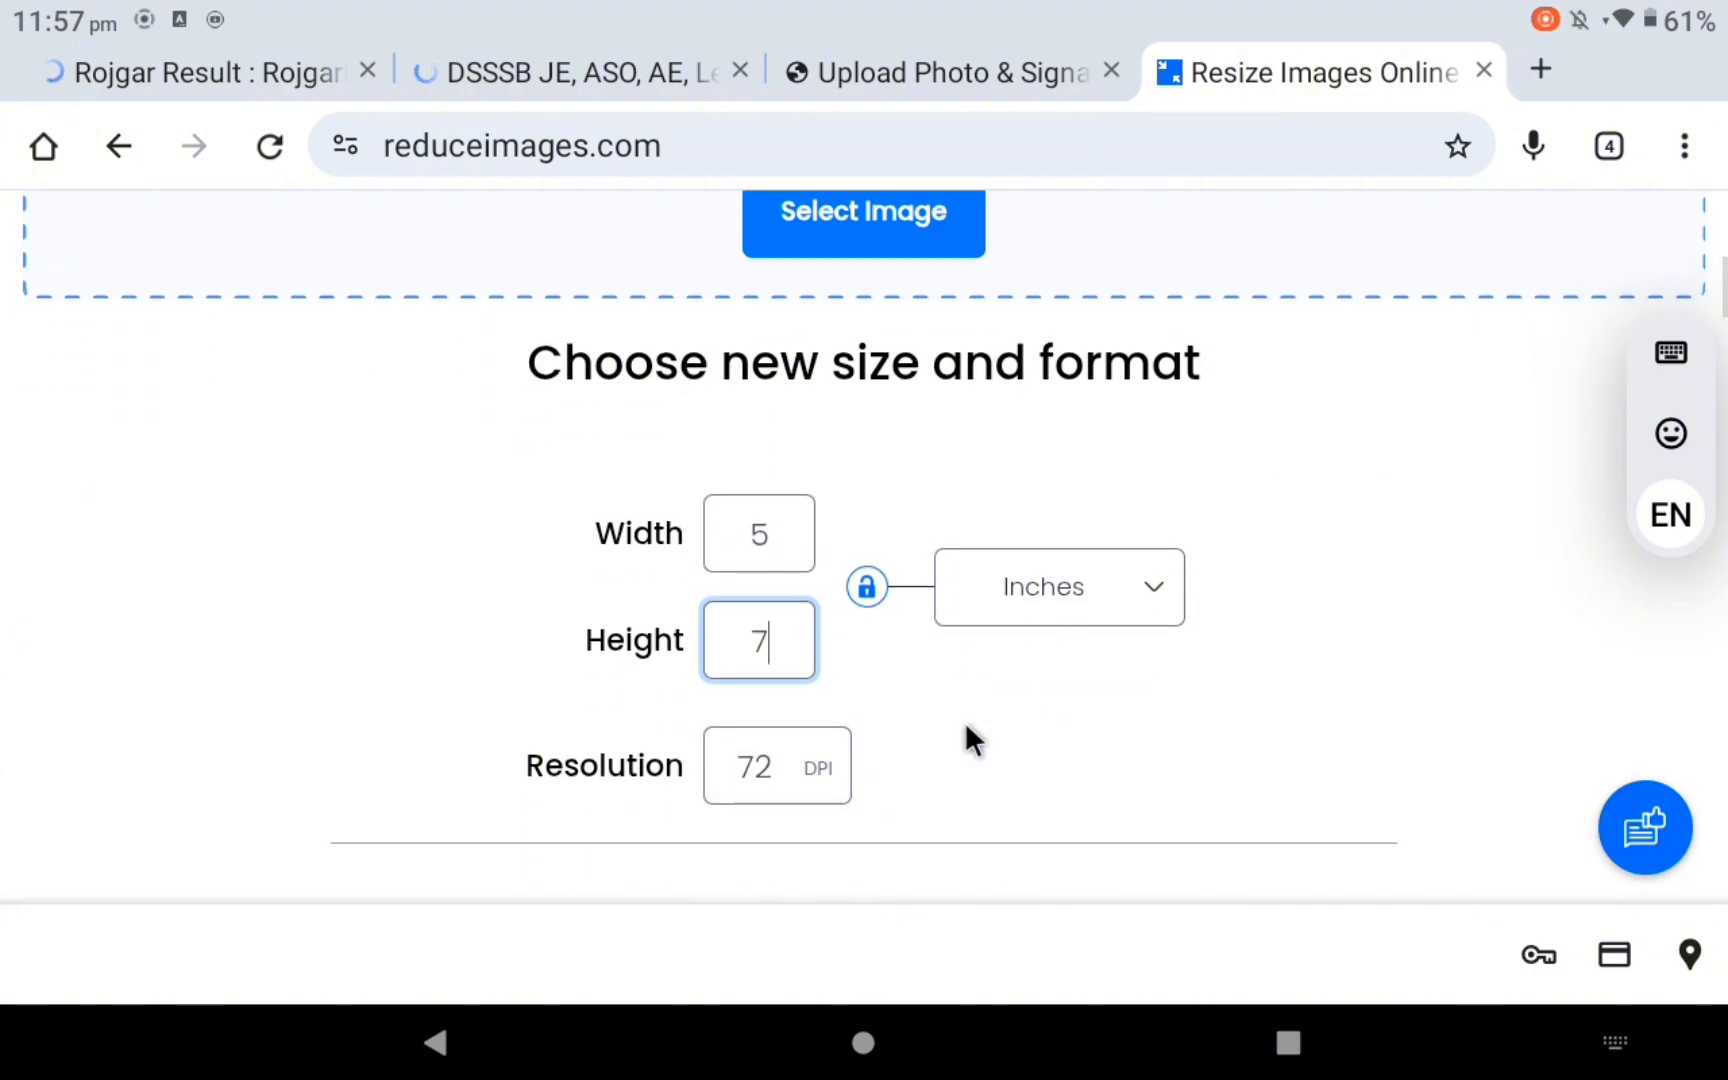
{"action": "left_click", "coordinate": [758, 768]}
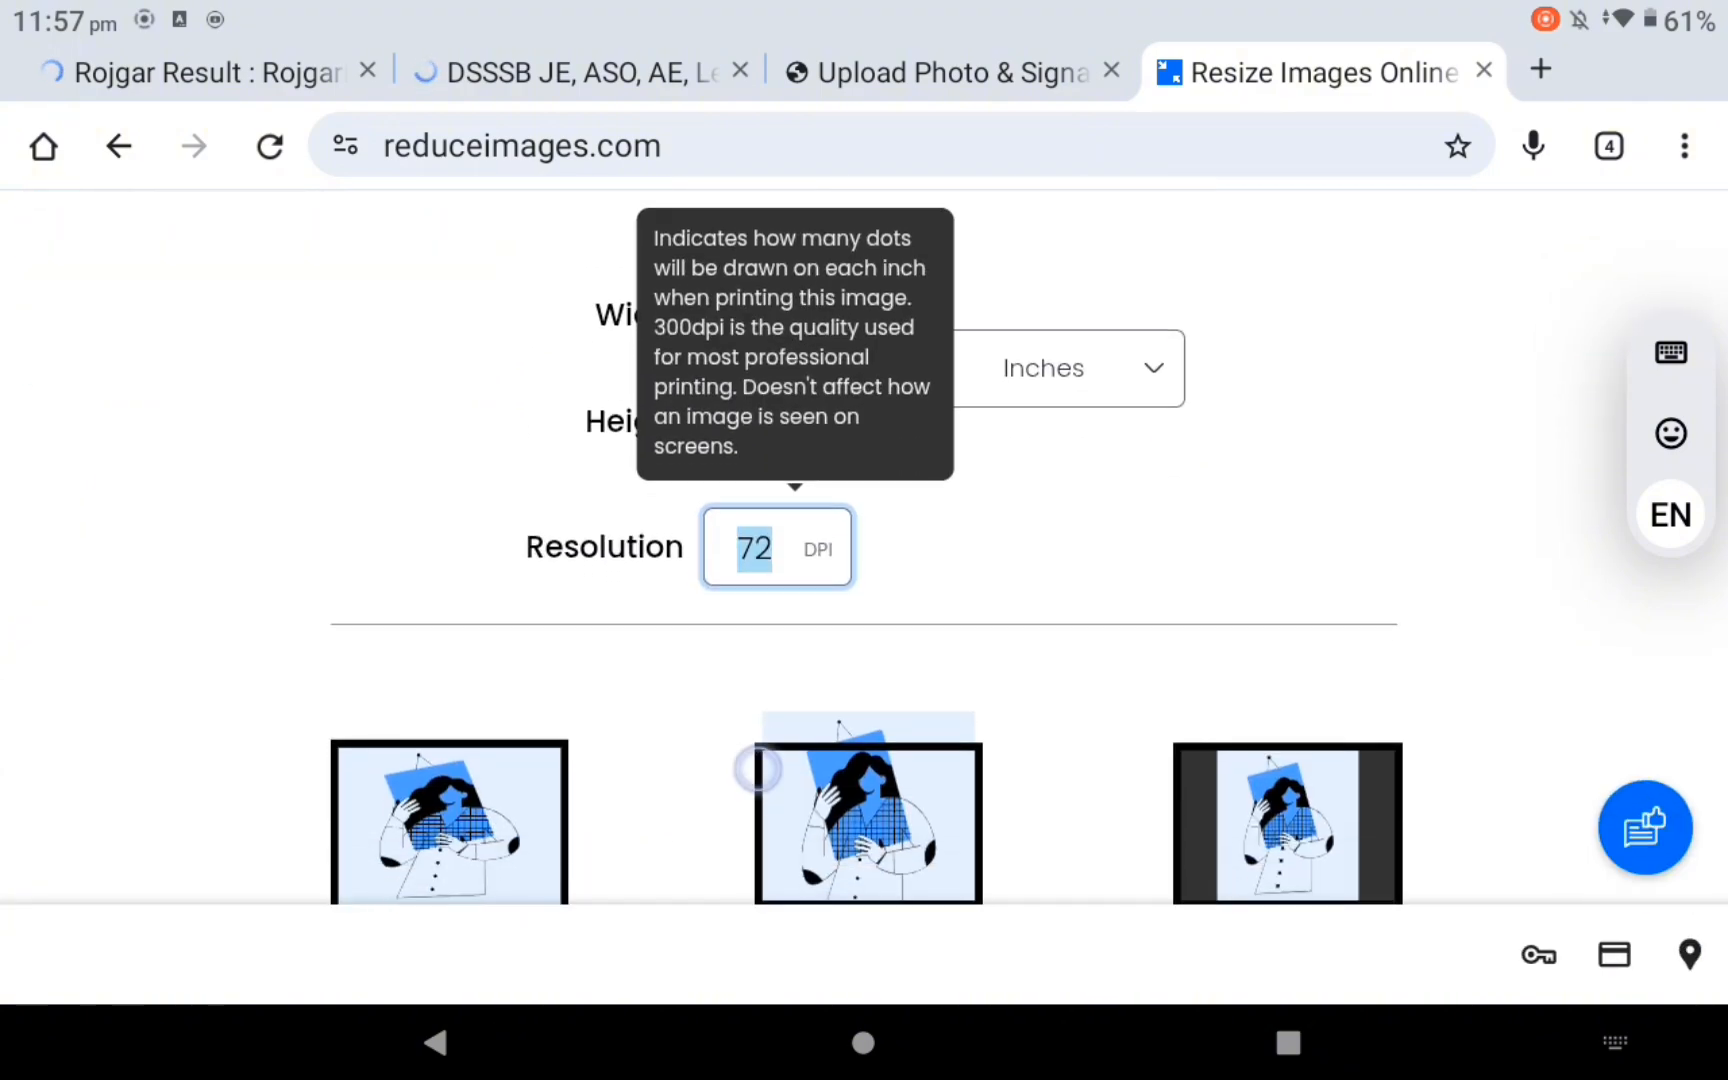
{"action": "type", "text": "9"}
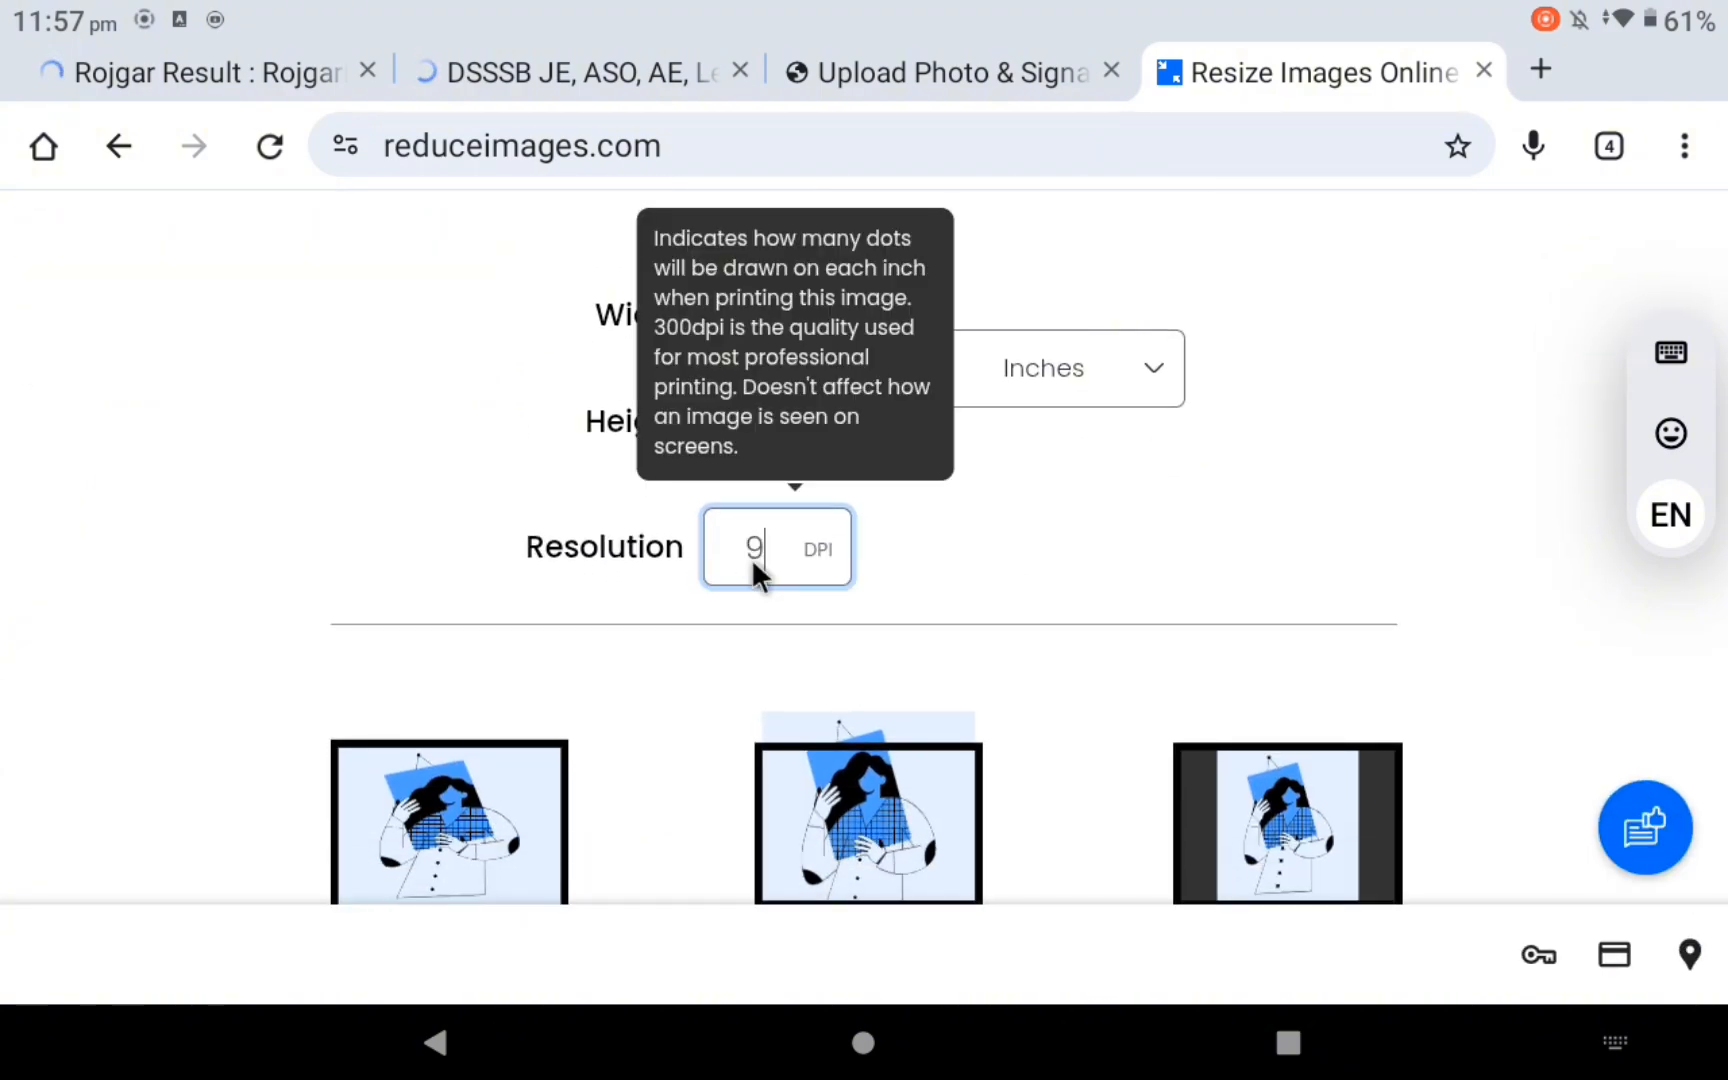
{"action": "type", "text": "6"}
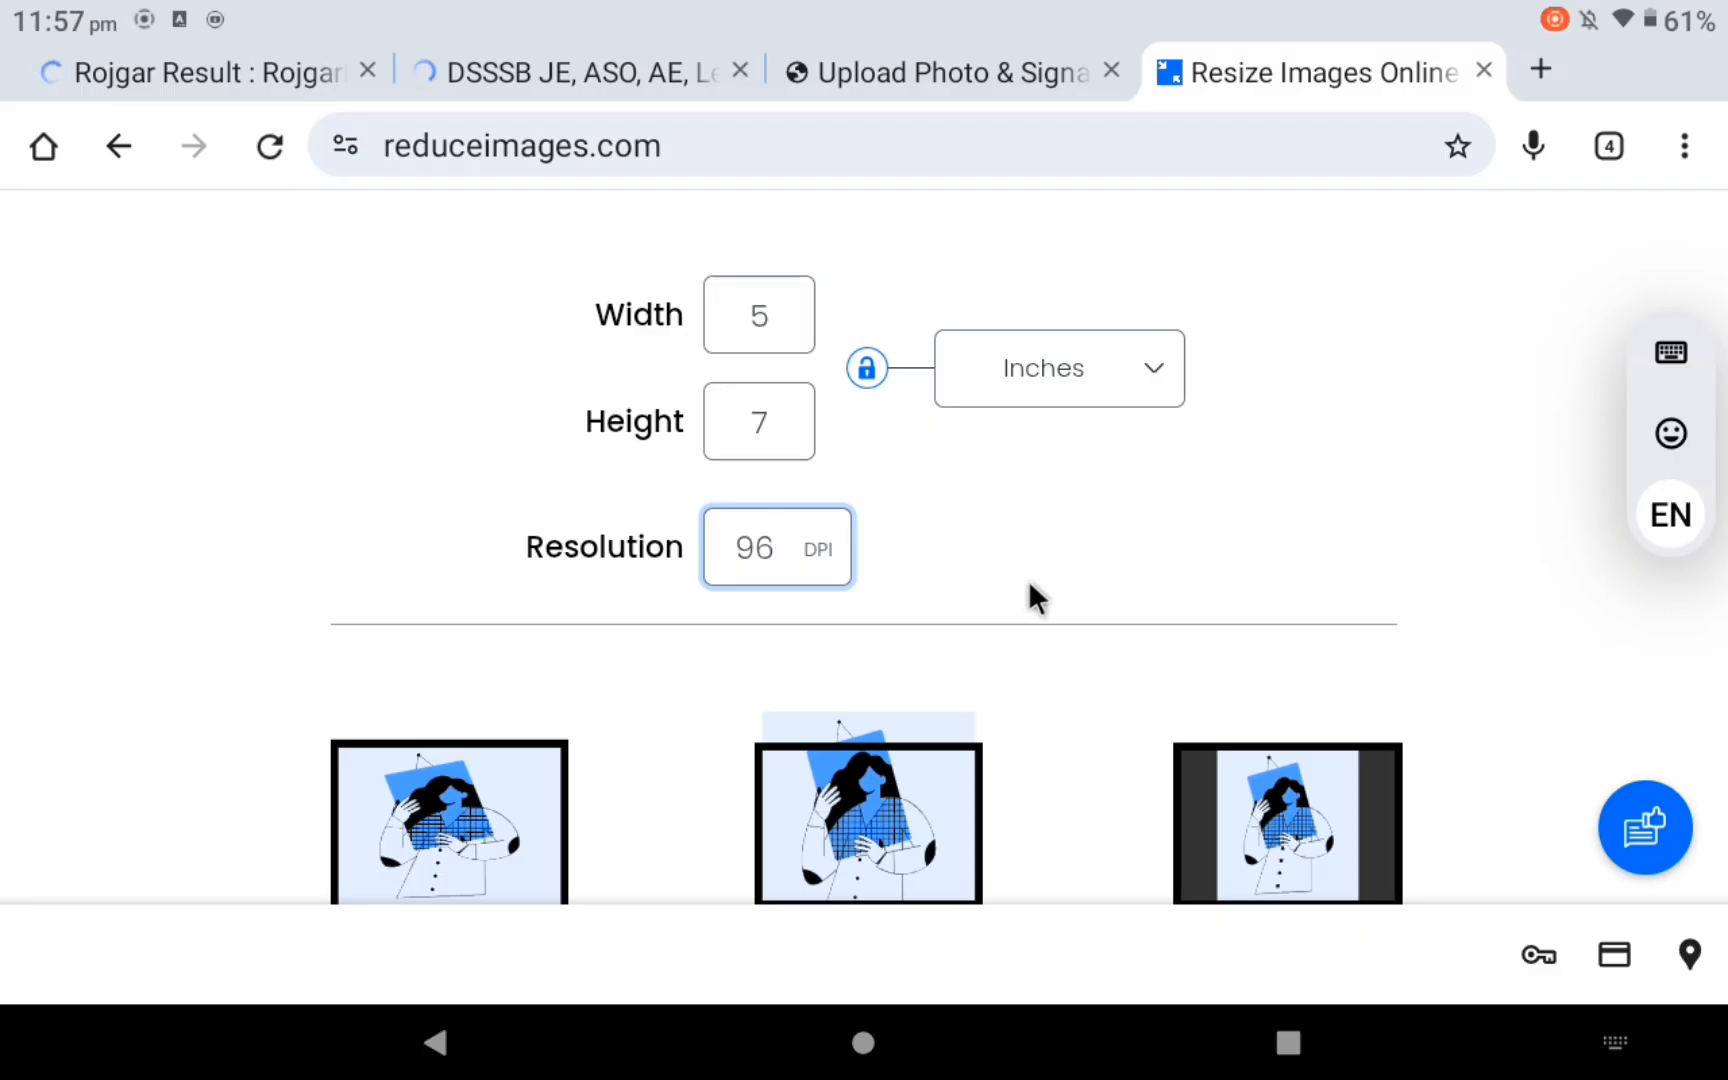
{"action": "scroll", "coordinate": [1027, 579], "scroll_direction": "down", "scroll_amount": 5}
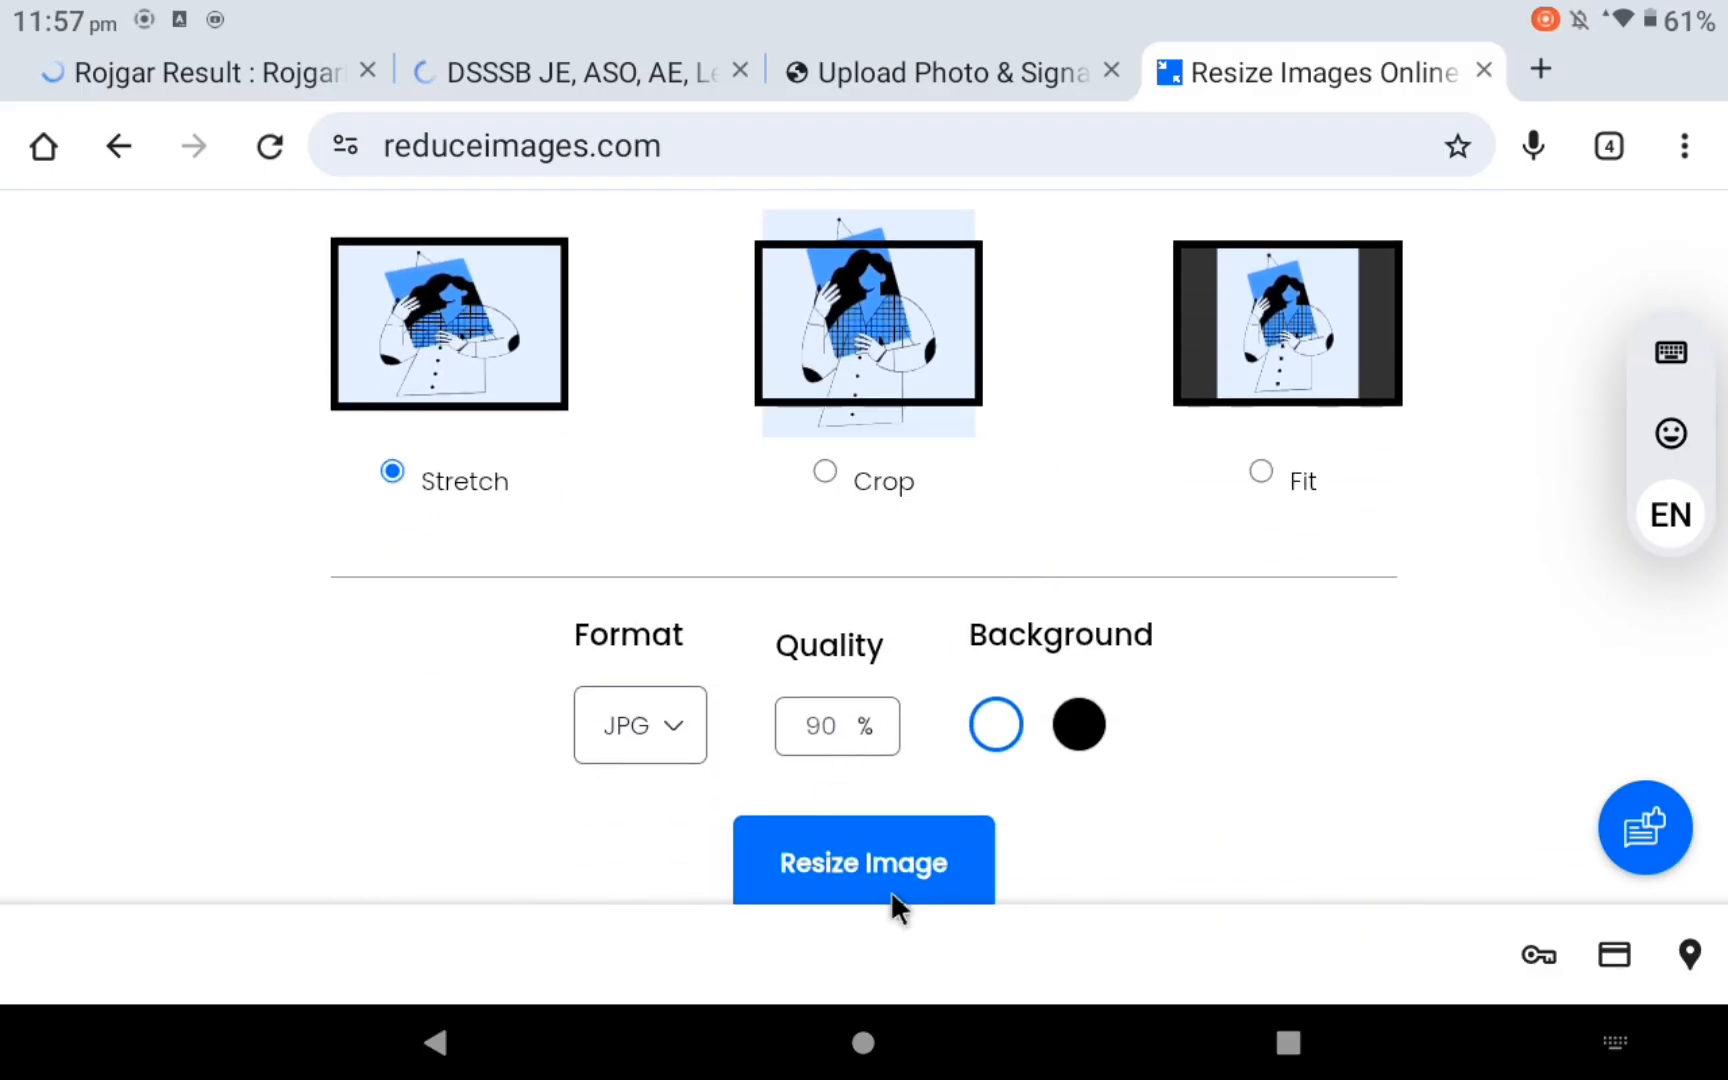
{"action": "left_click", "coordinate": [815, 726]}
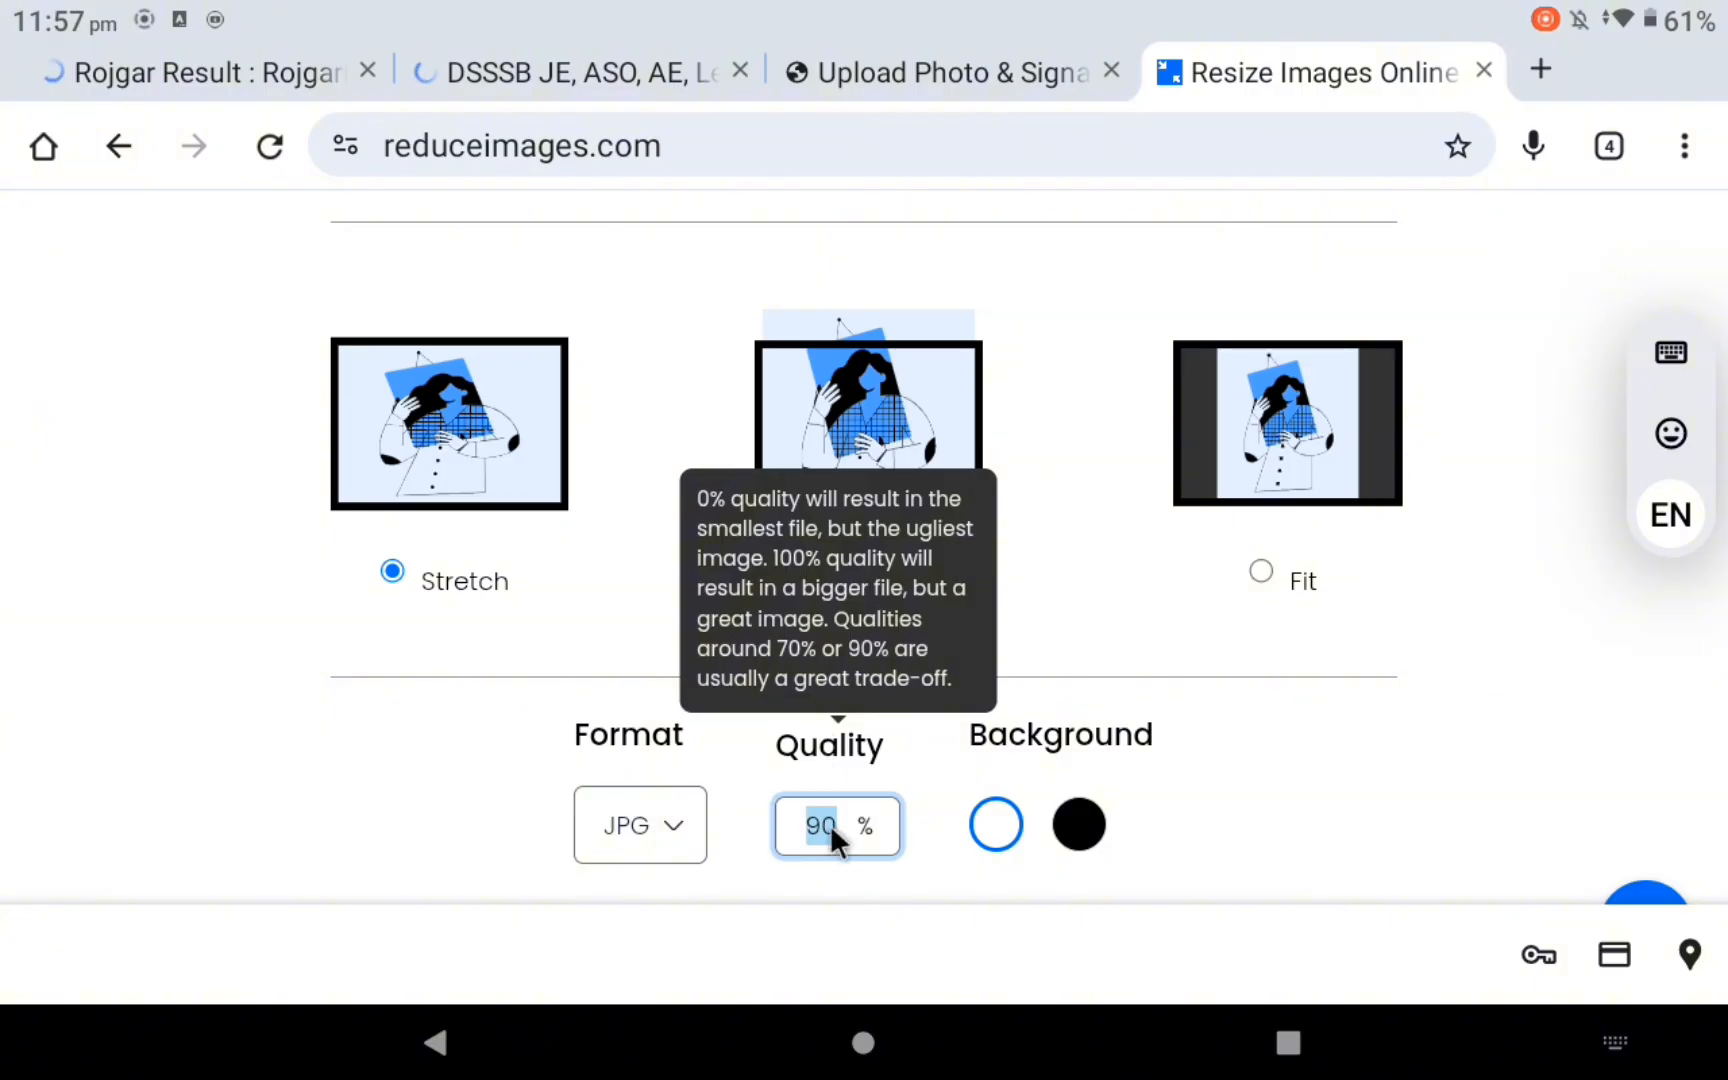
{"action": "type", "text": "95"}
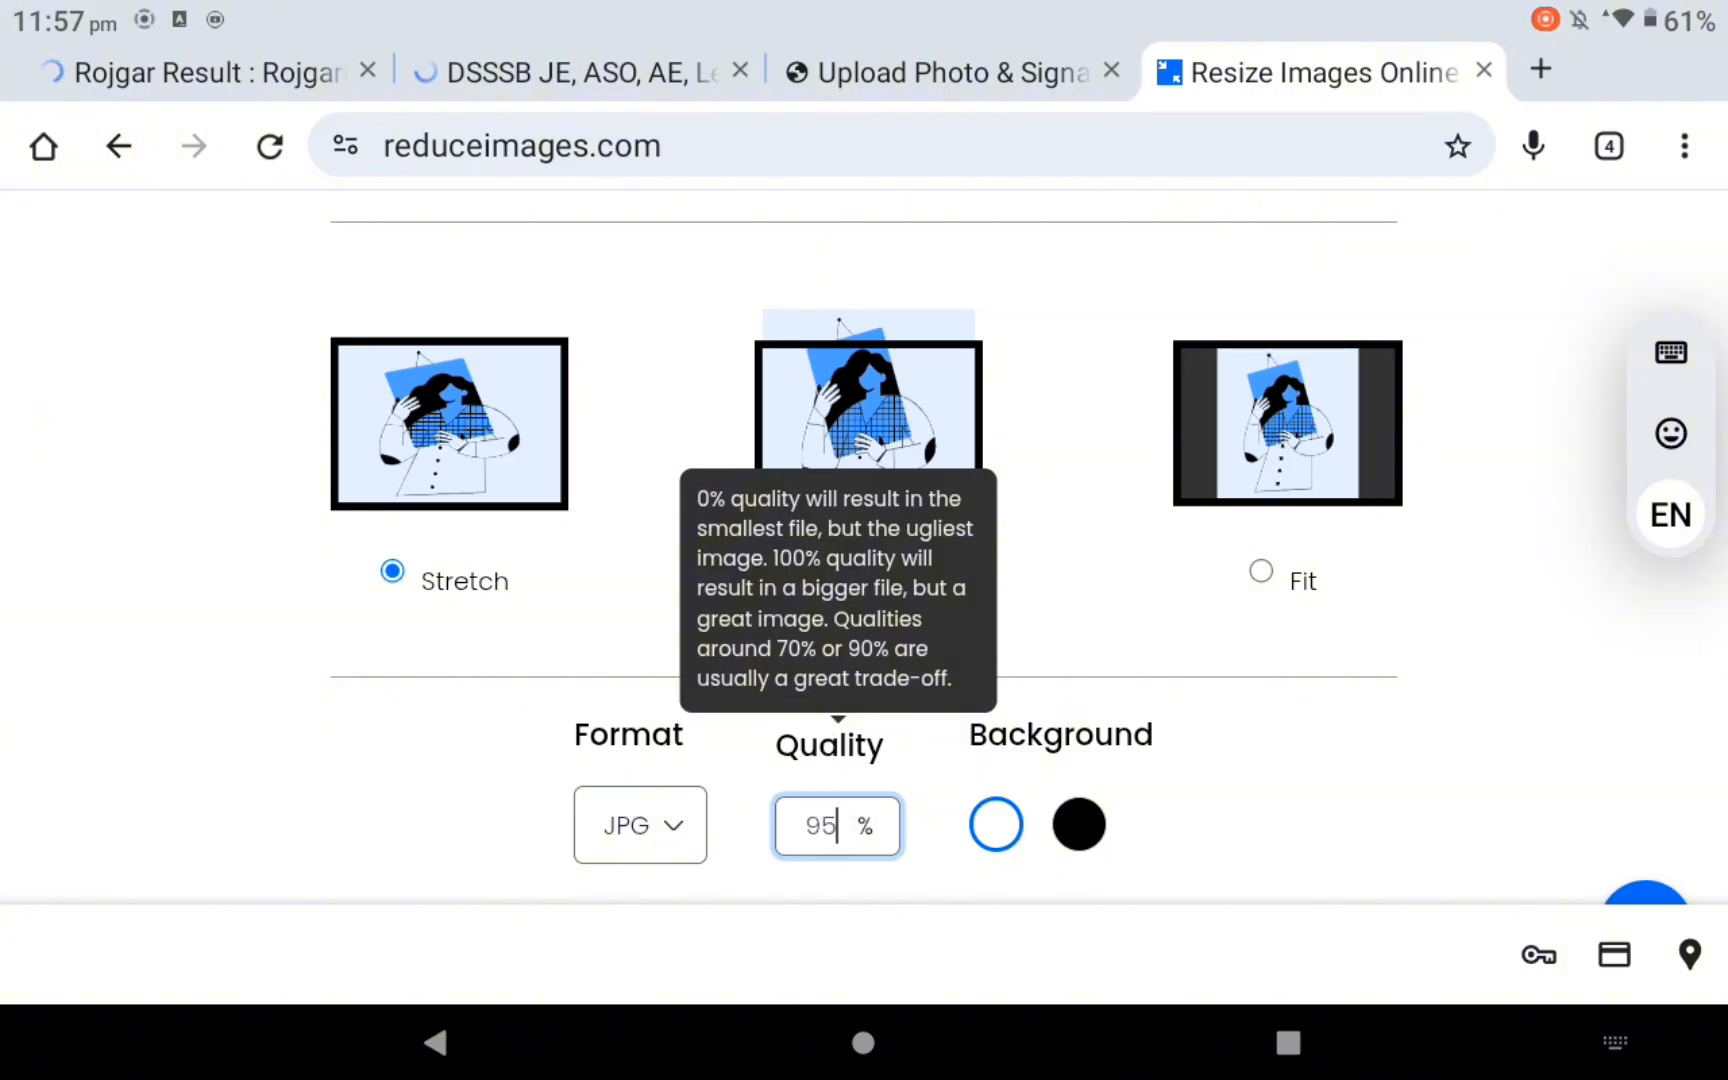
- Resize the photo with the chosen settings and download the resulting image
{"action": "scroll", "coordinate": [1450, 490], "scroll_direction": "down", "scroll_amount": 3}
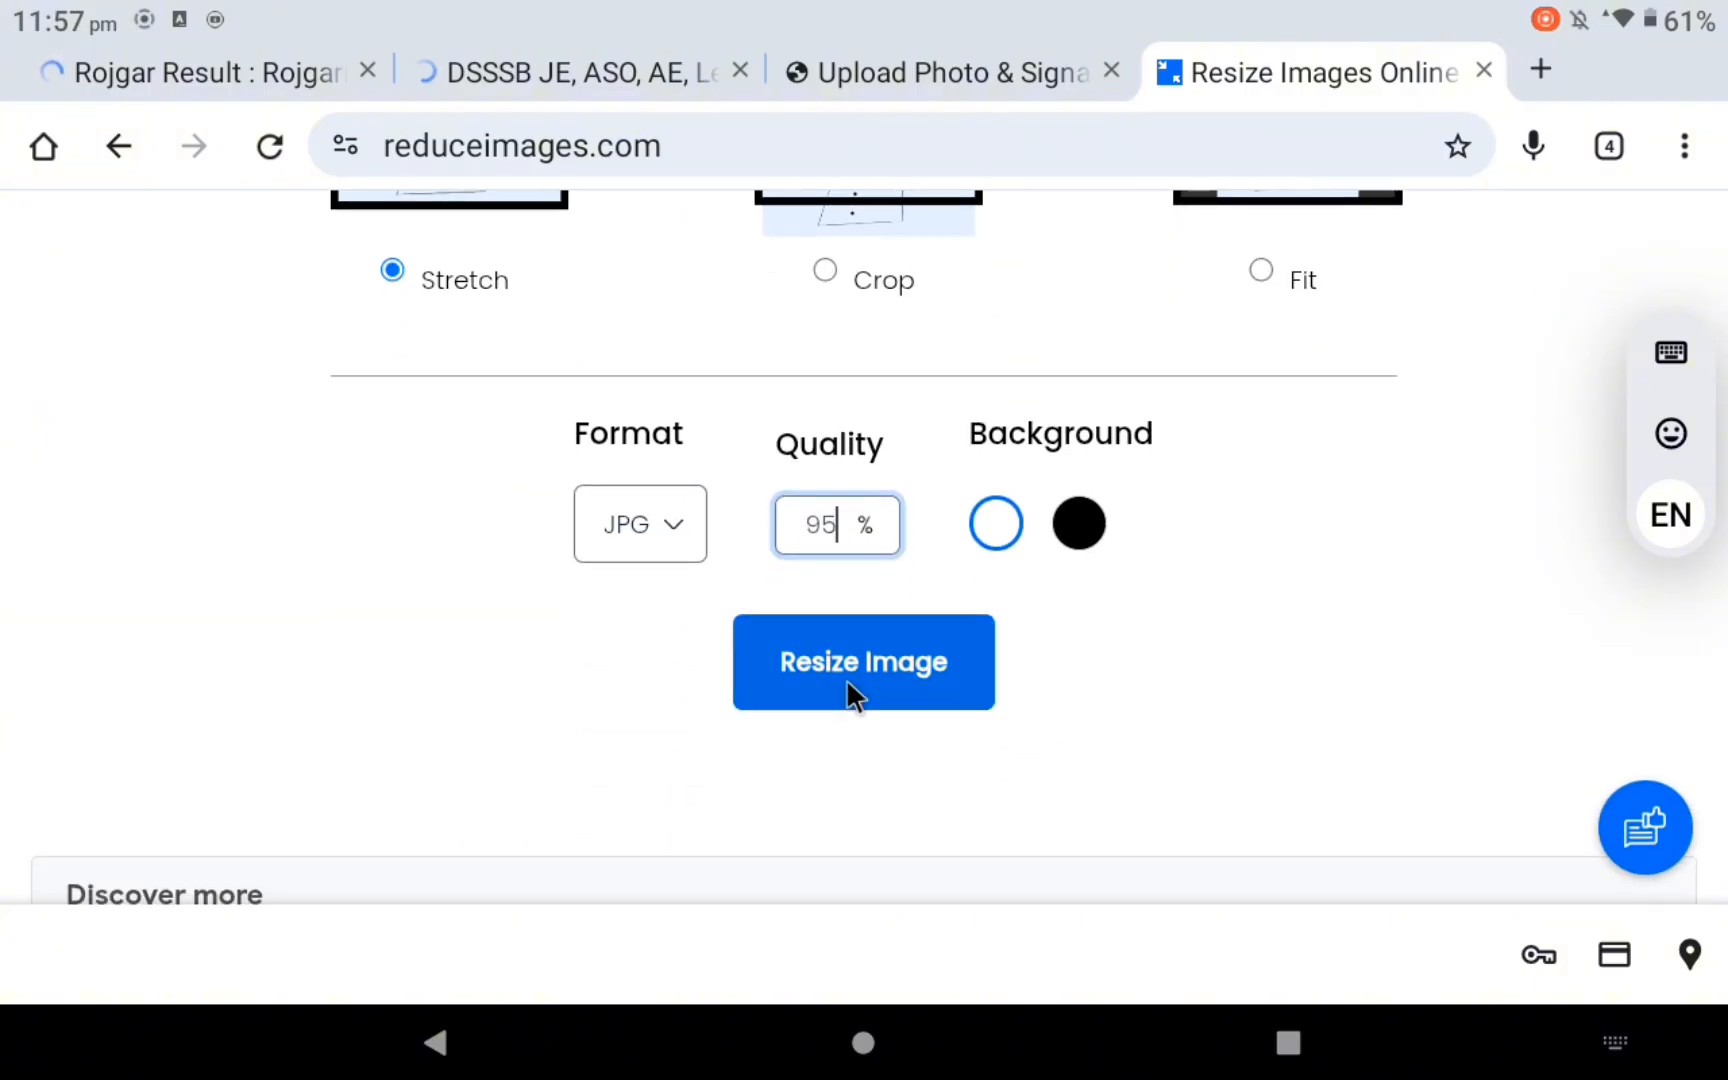
{"action": "left_click", "coordinate": [846, 678]}
{"action": "left_click", "coordinate": [840, 760]}
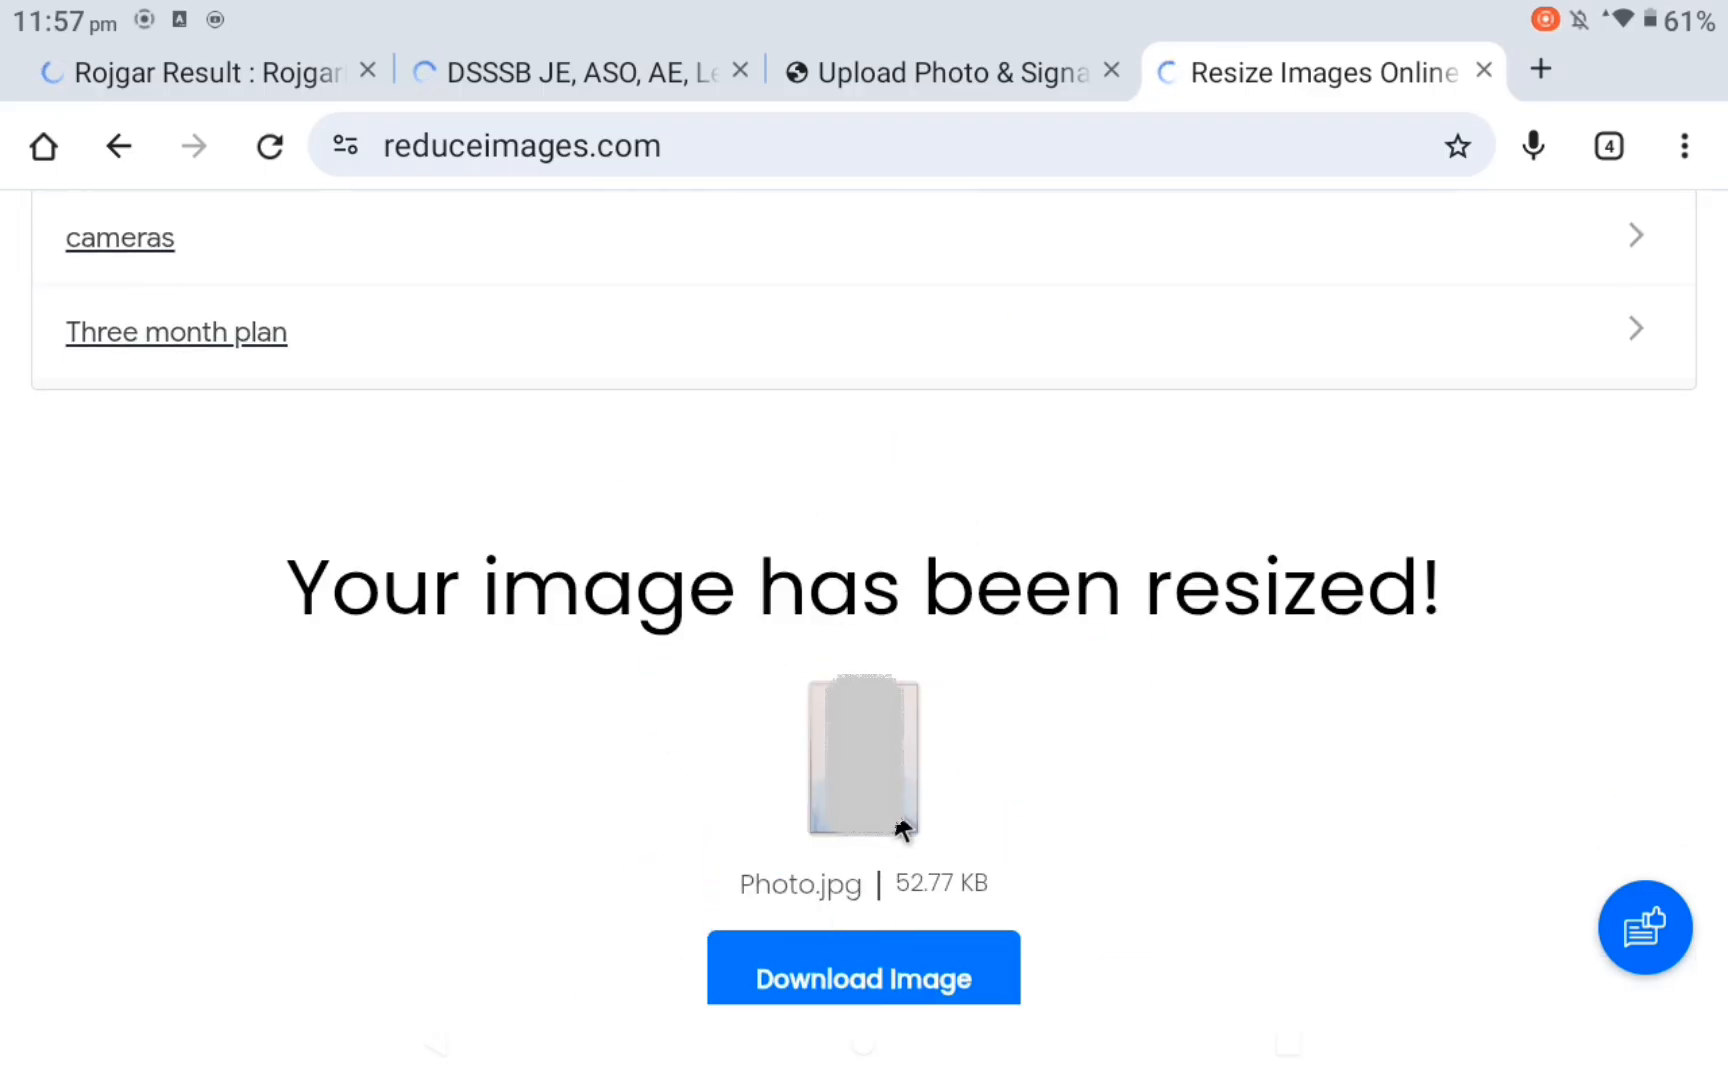
{"action": "left_click", "coordinate": [896, 967]}
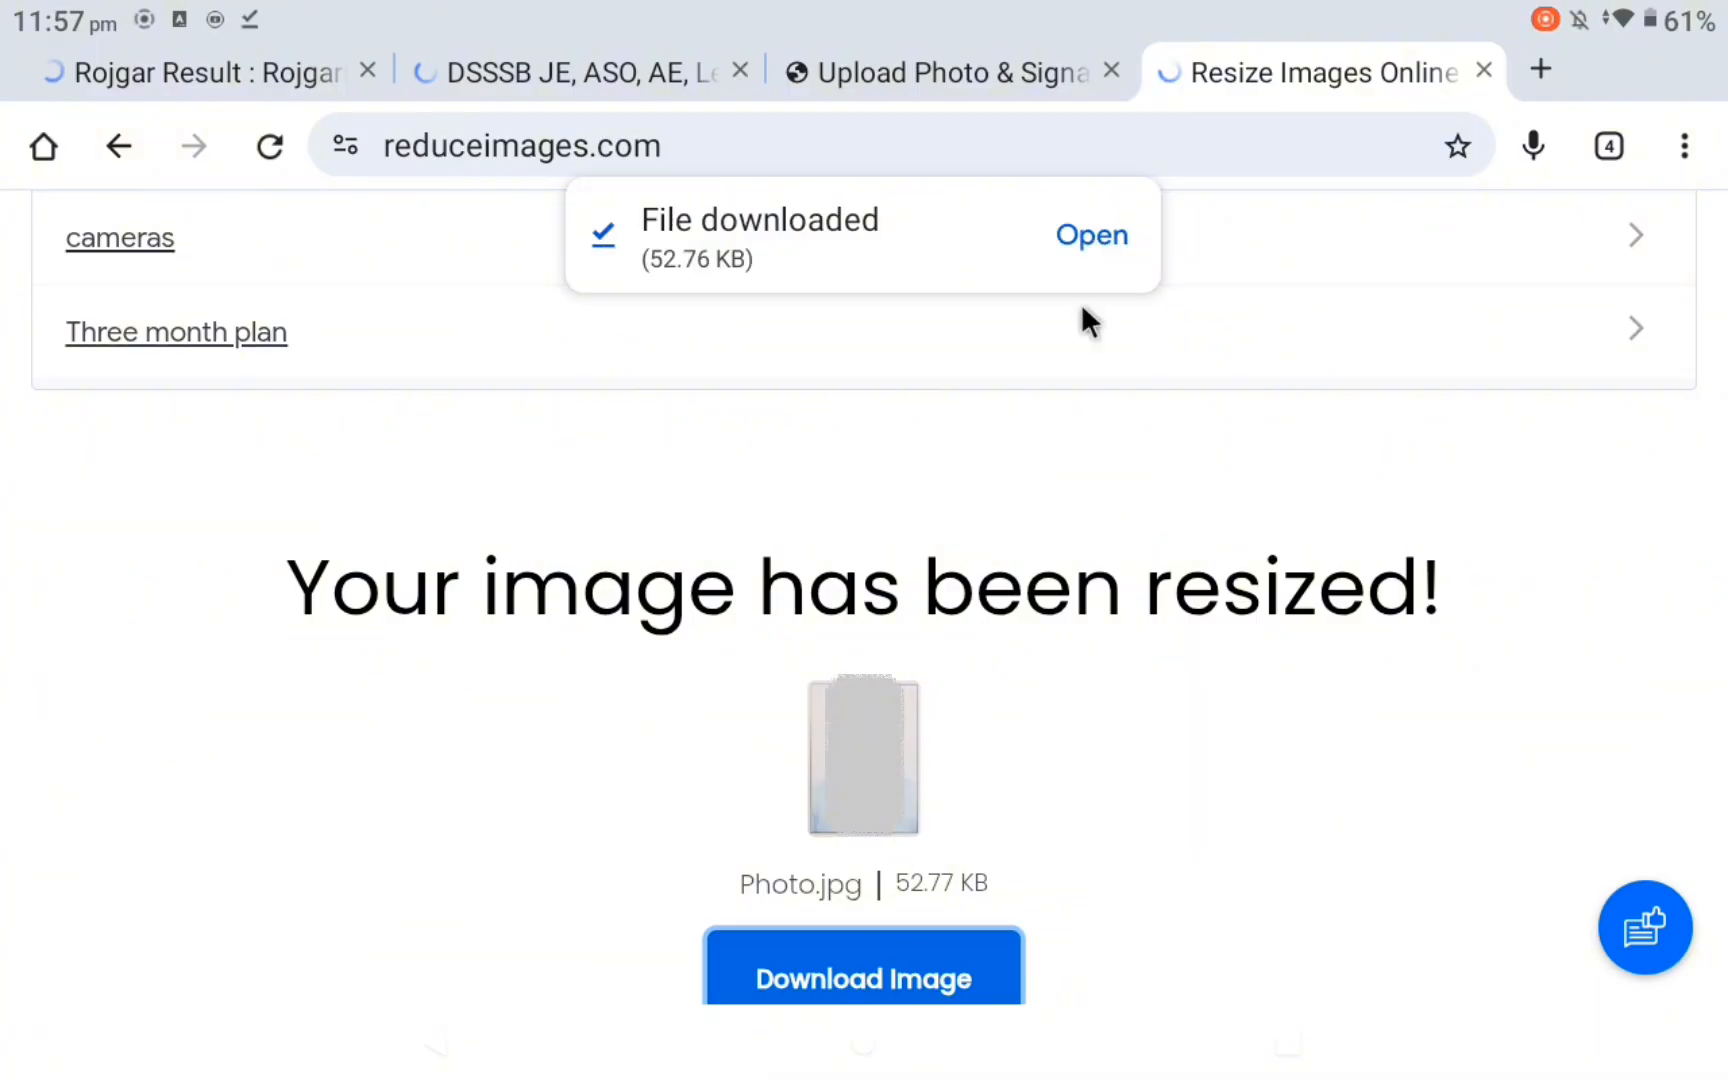
{"action": "left_click_drag", "start_coordinate": [949, 231], "coordinate": [1520, 181]}
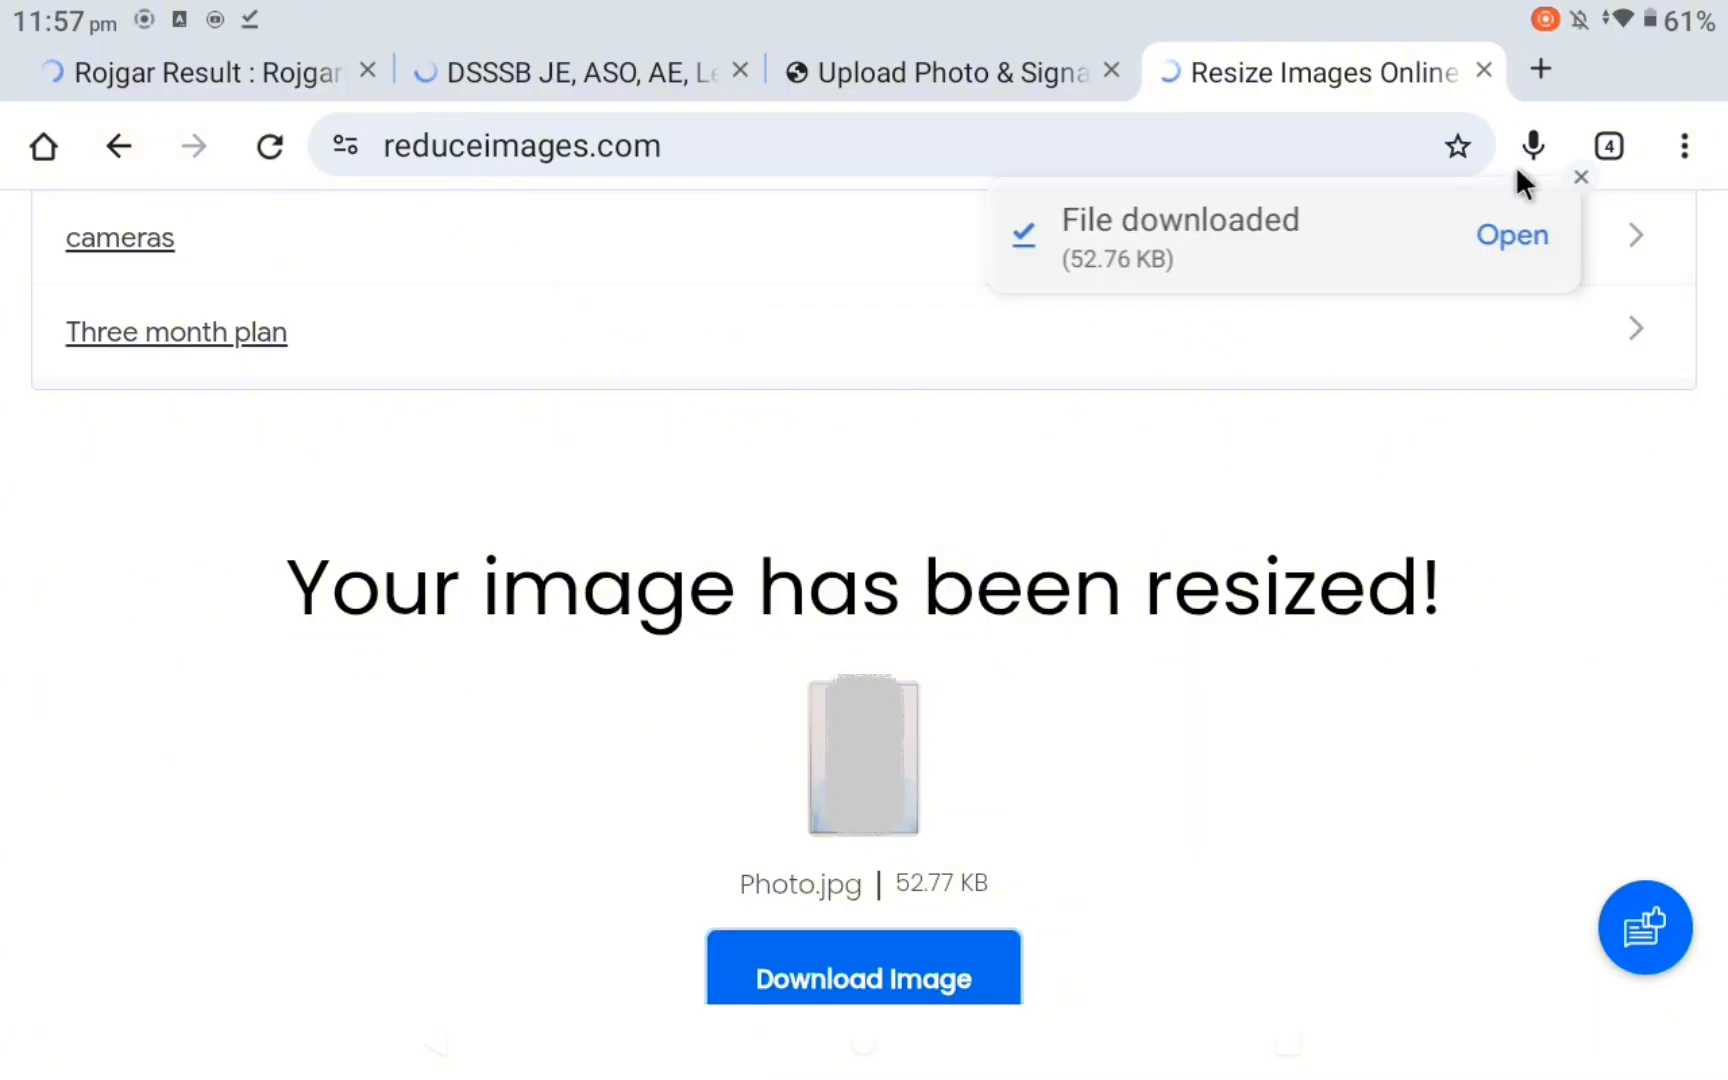
- Upload the resized Photo.jpg as the postcard-size photograph on the DSSSB upload page
{"action": "left_click", "coordinate": [900, 54]}
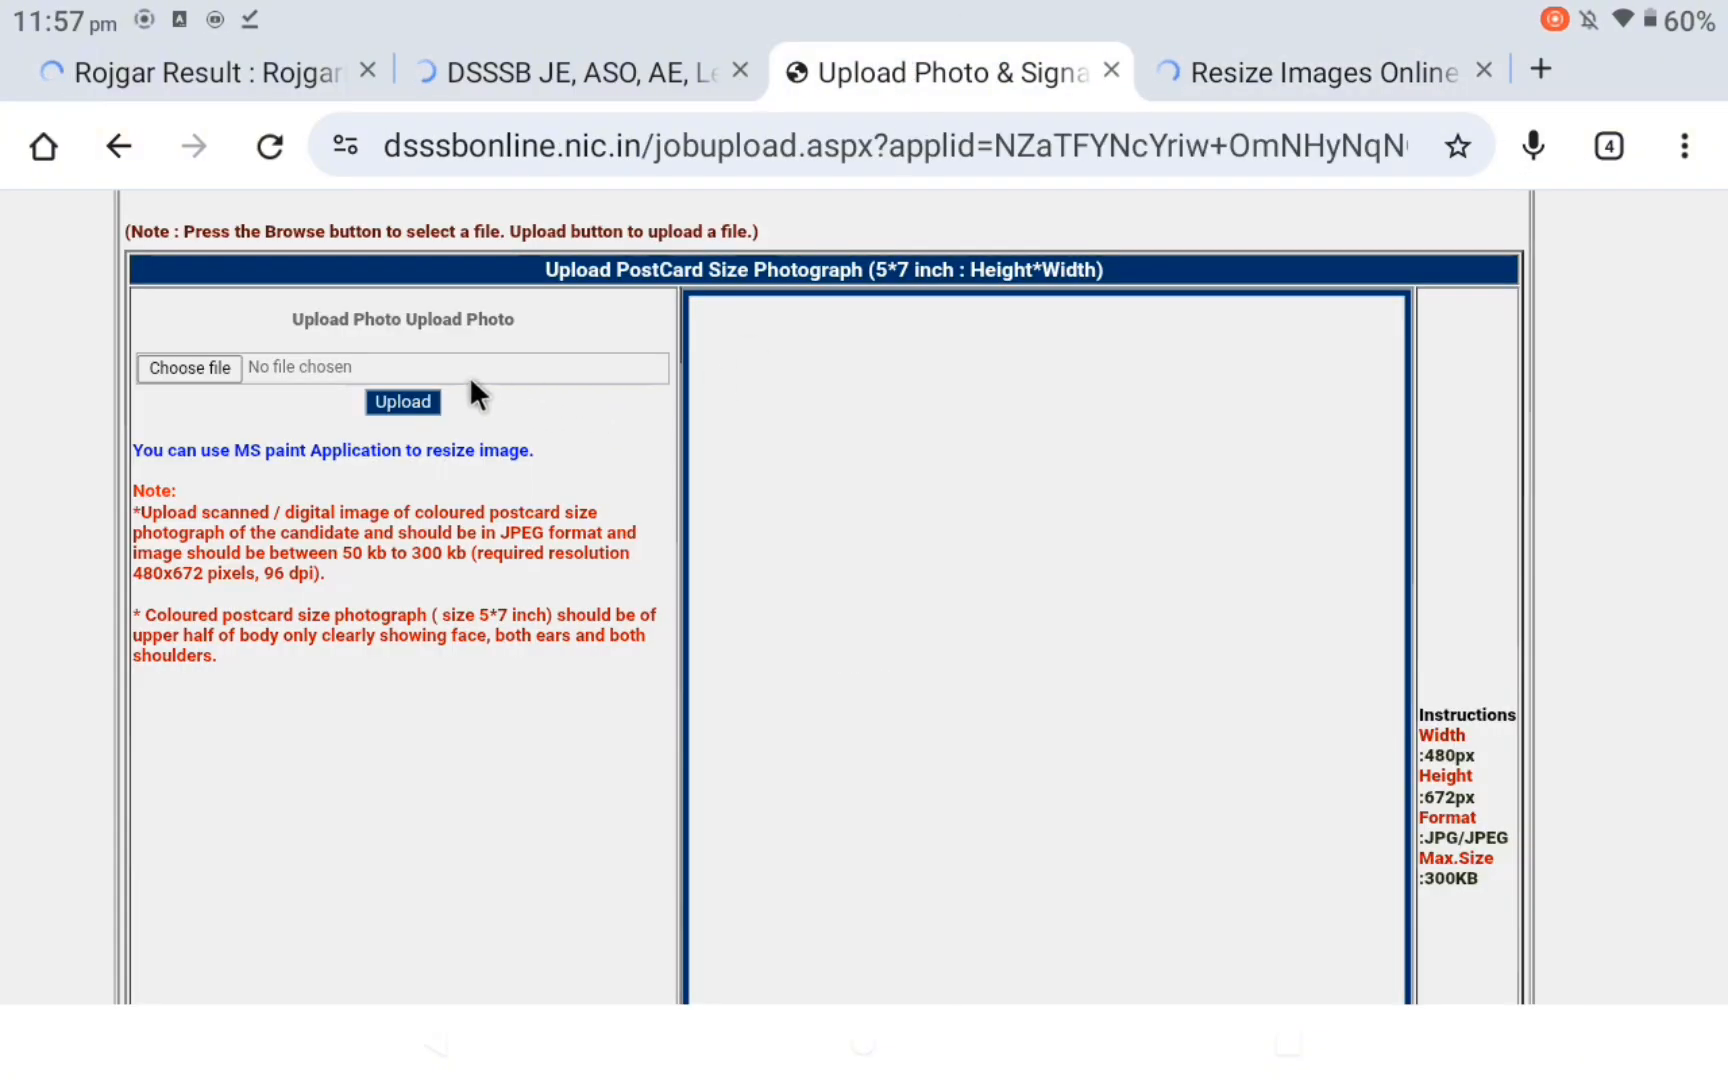
{"action": "left_click", "coordinate": [232, 364]}
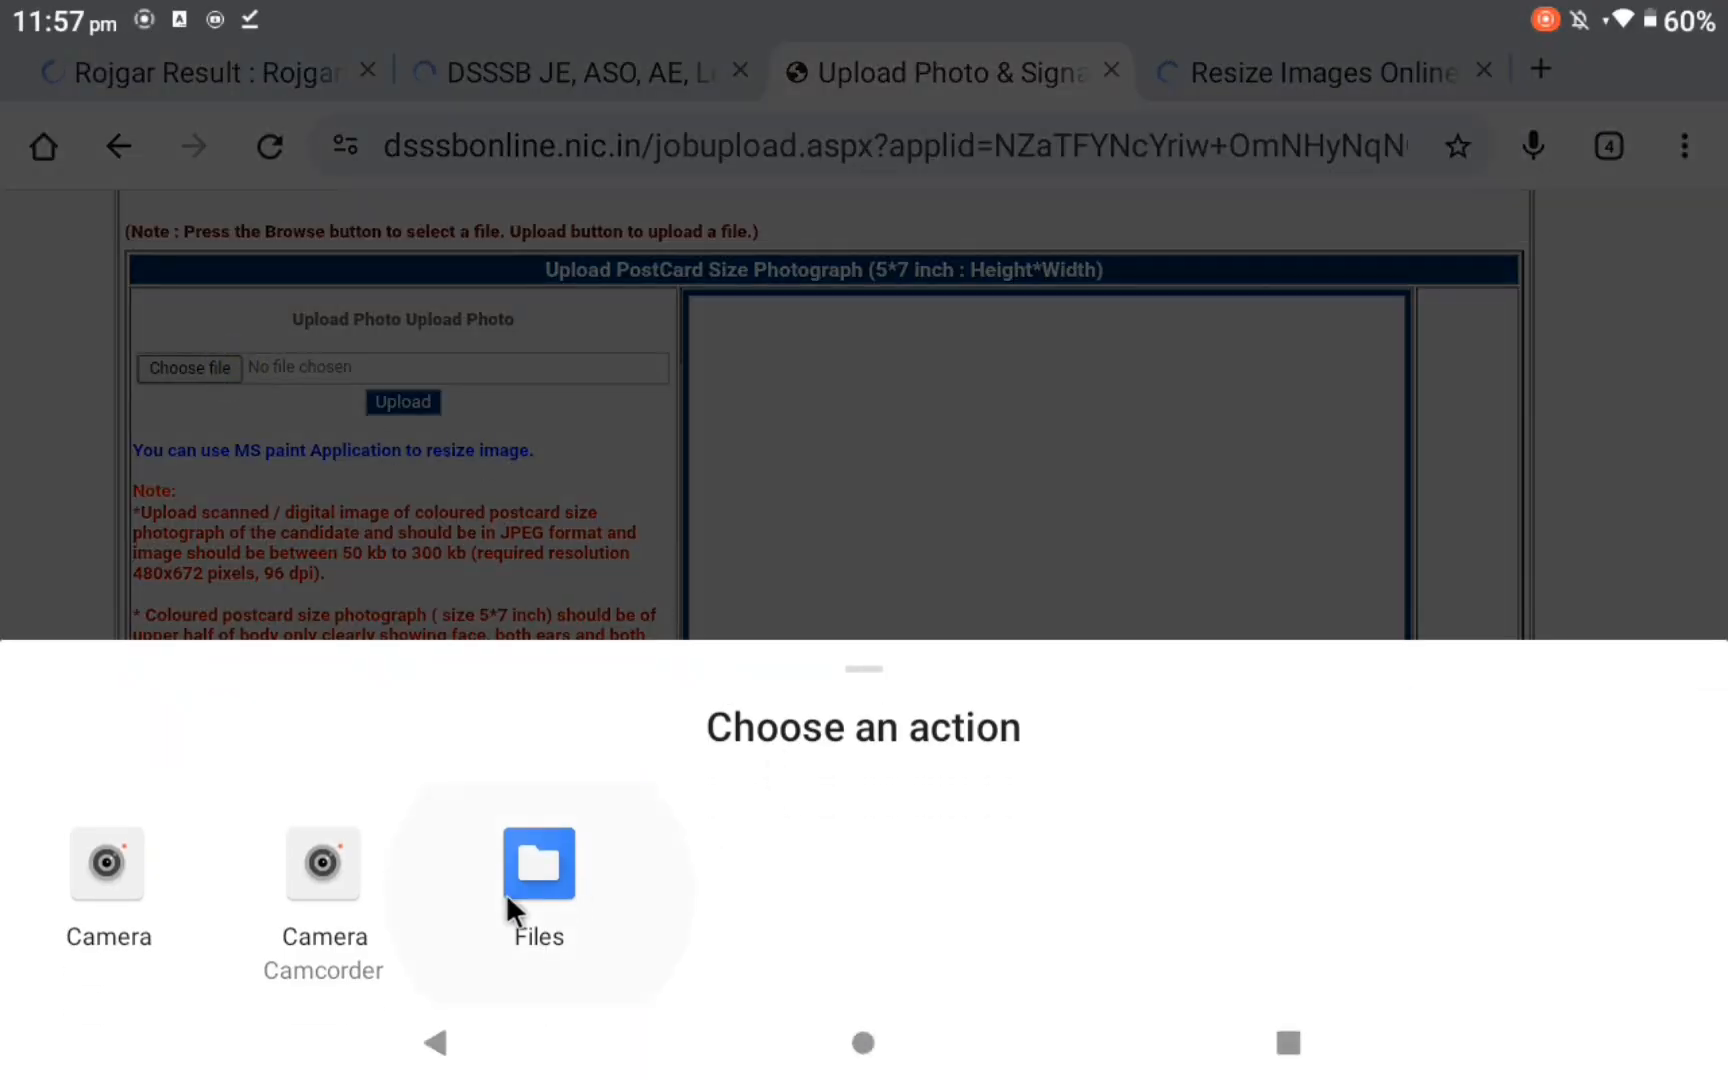
{"action": "left_click", "coordinate": [535, 890]}
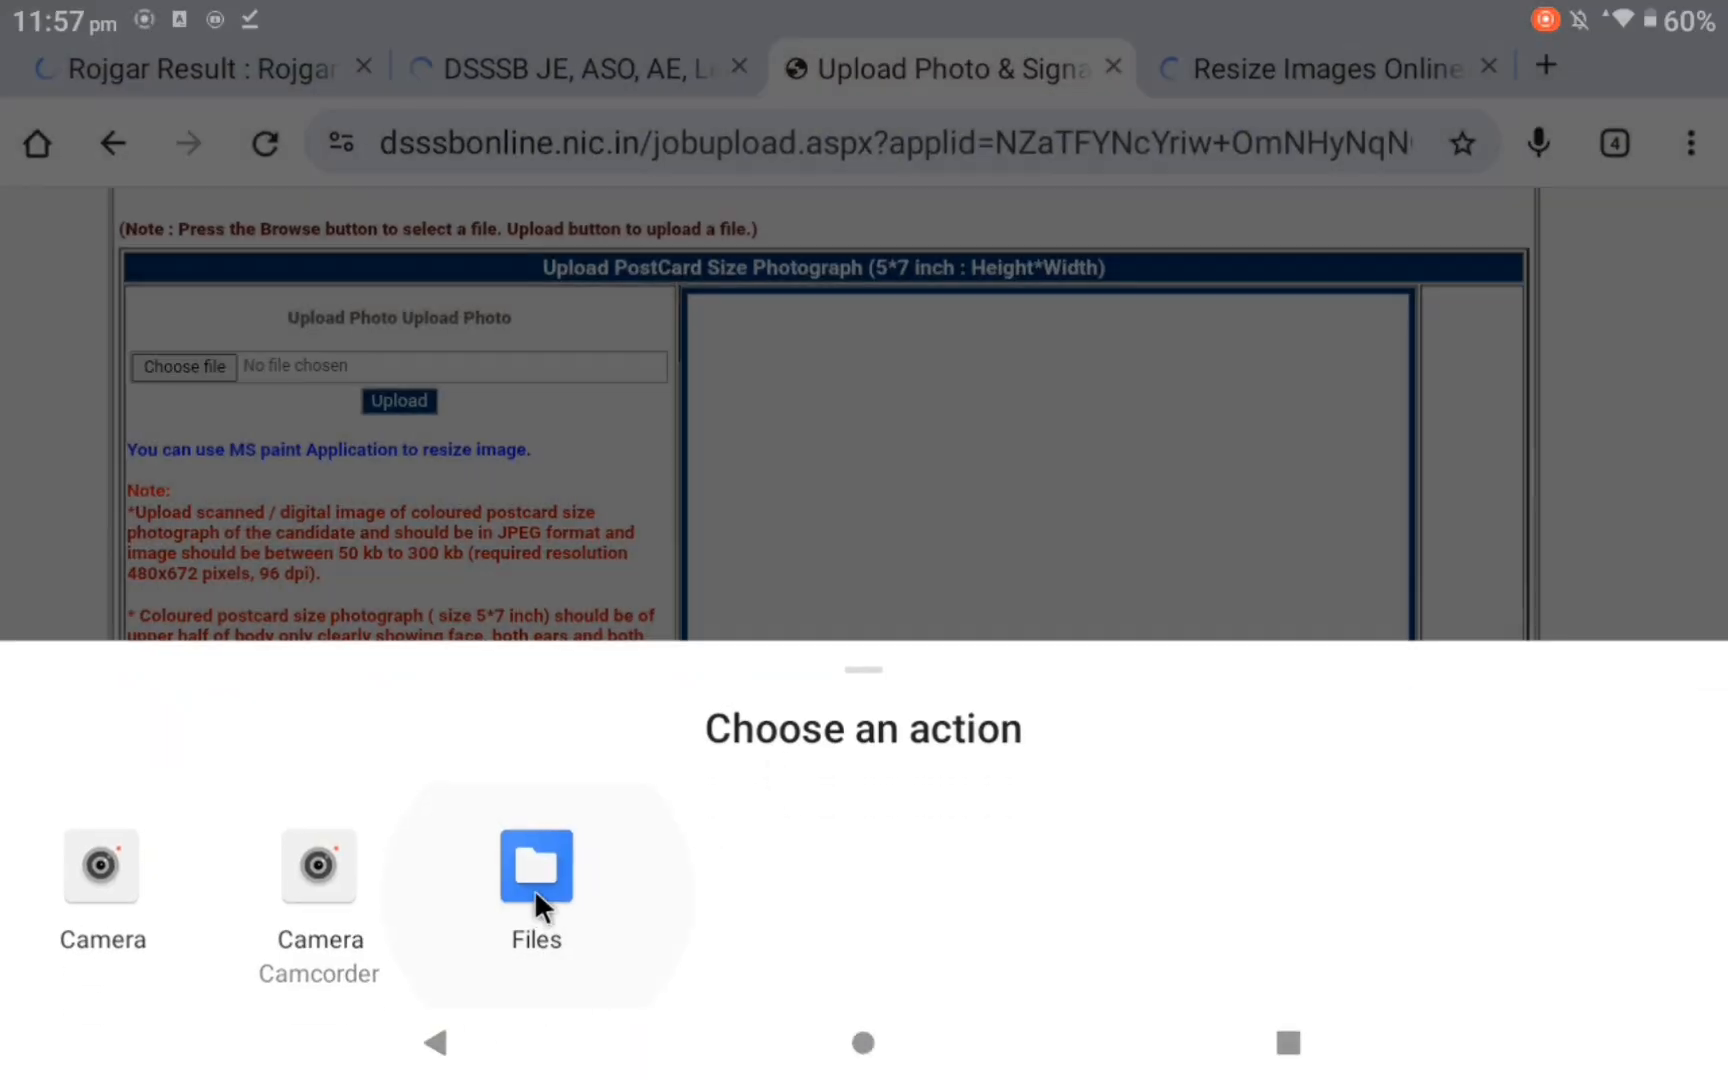
{"action": "left_click", "coordinate": [185, 445]}
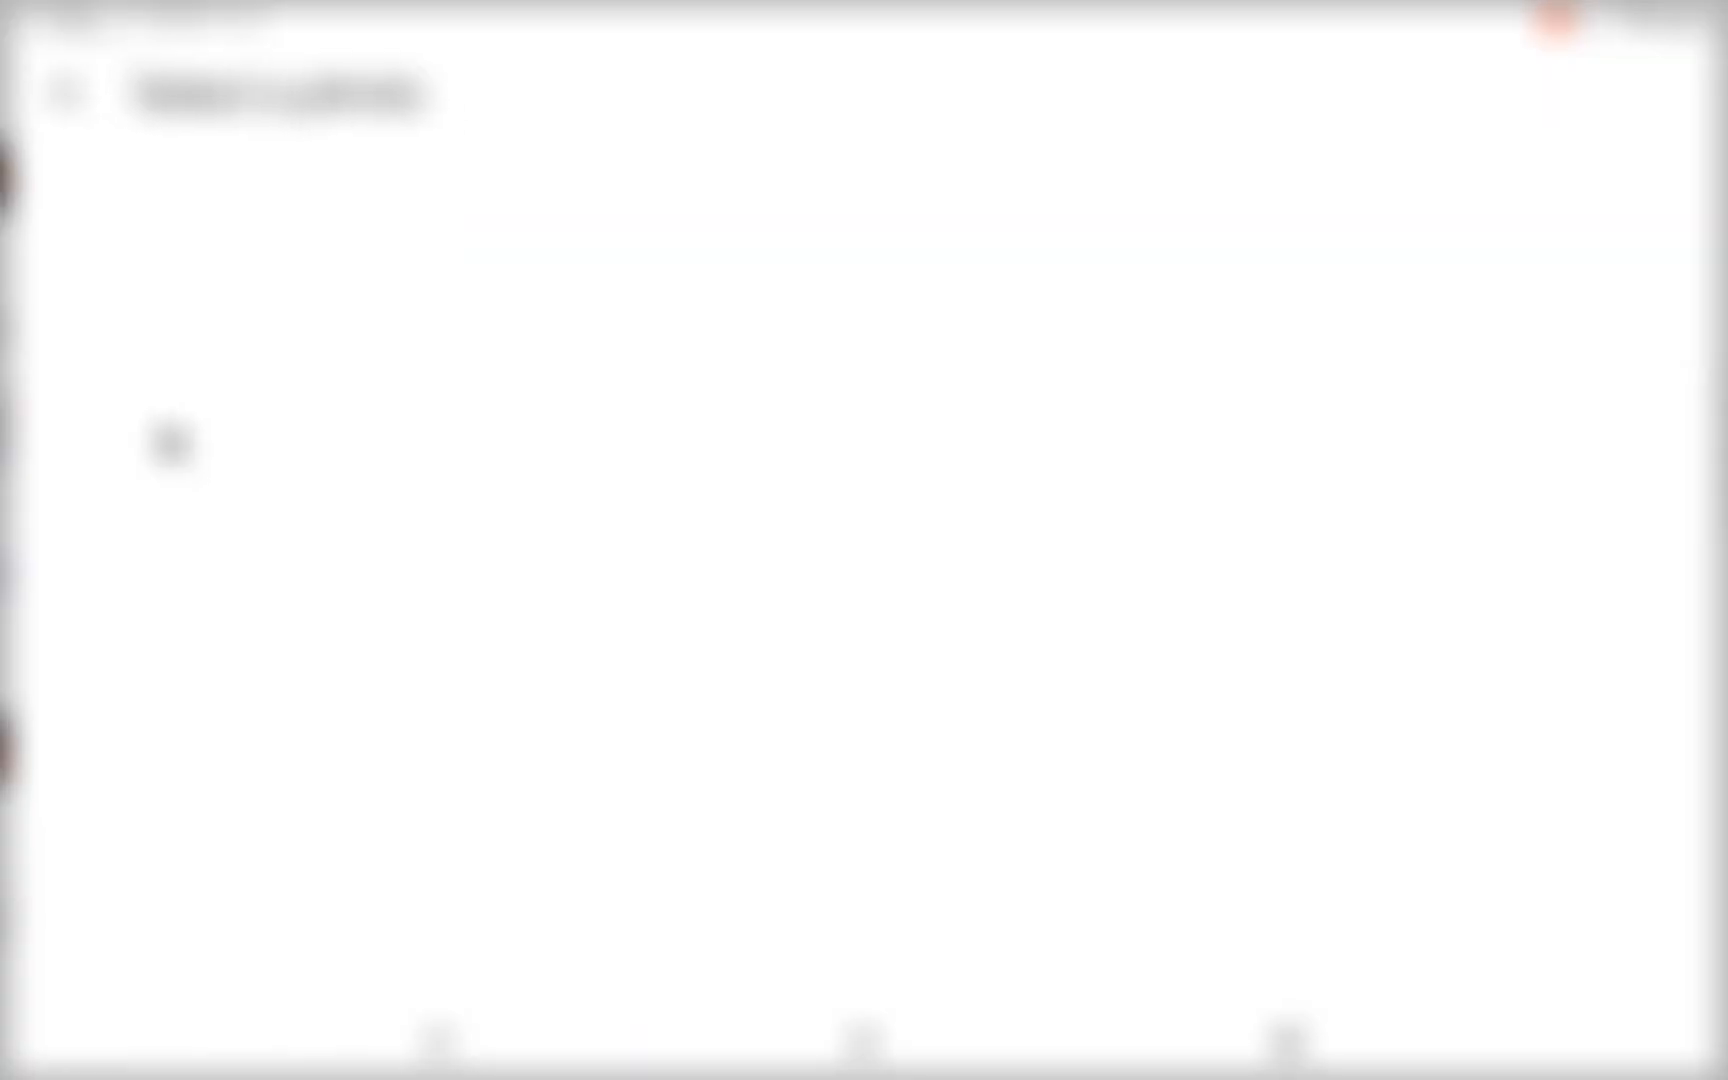
{"action": "left_click", "coordinate": [301, 474]}
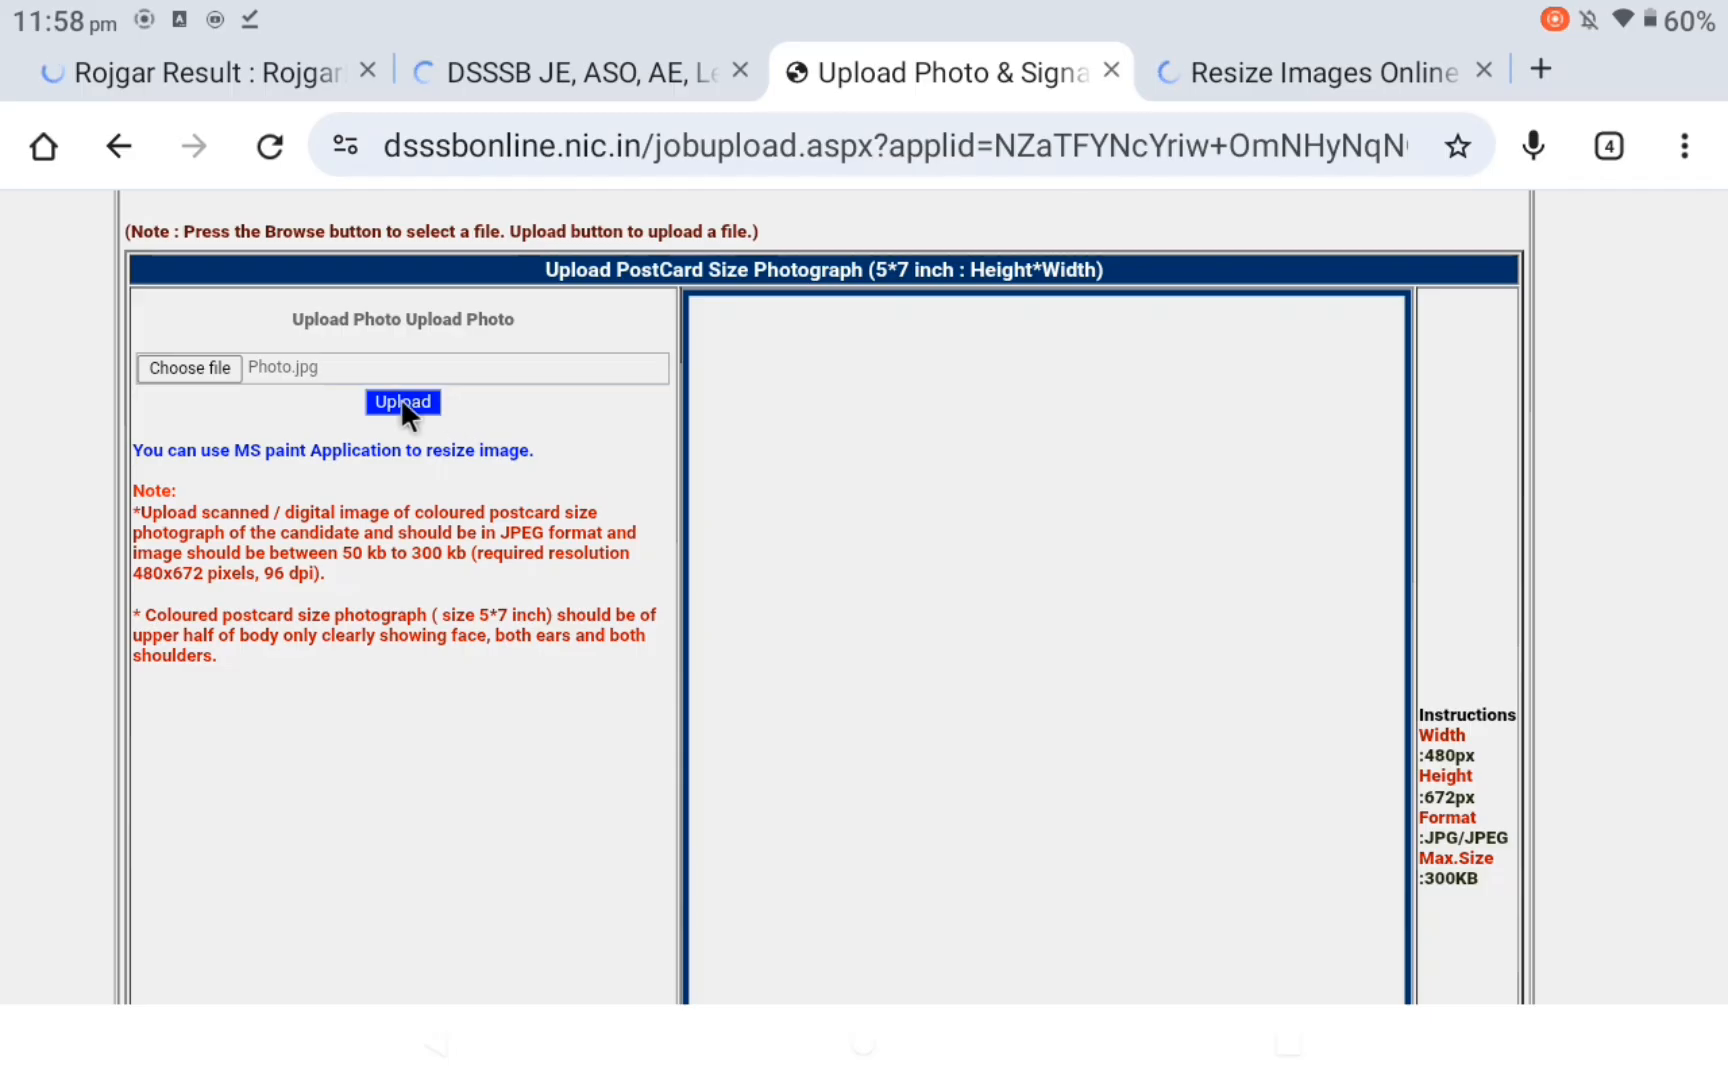
{"action": "left_click", "coordinate": [301, 364]}
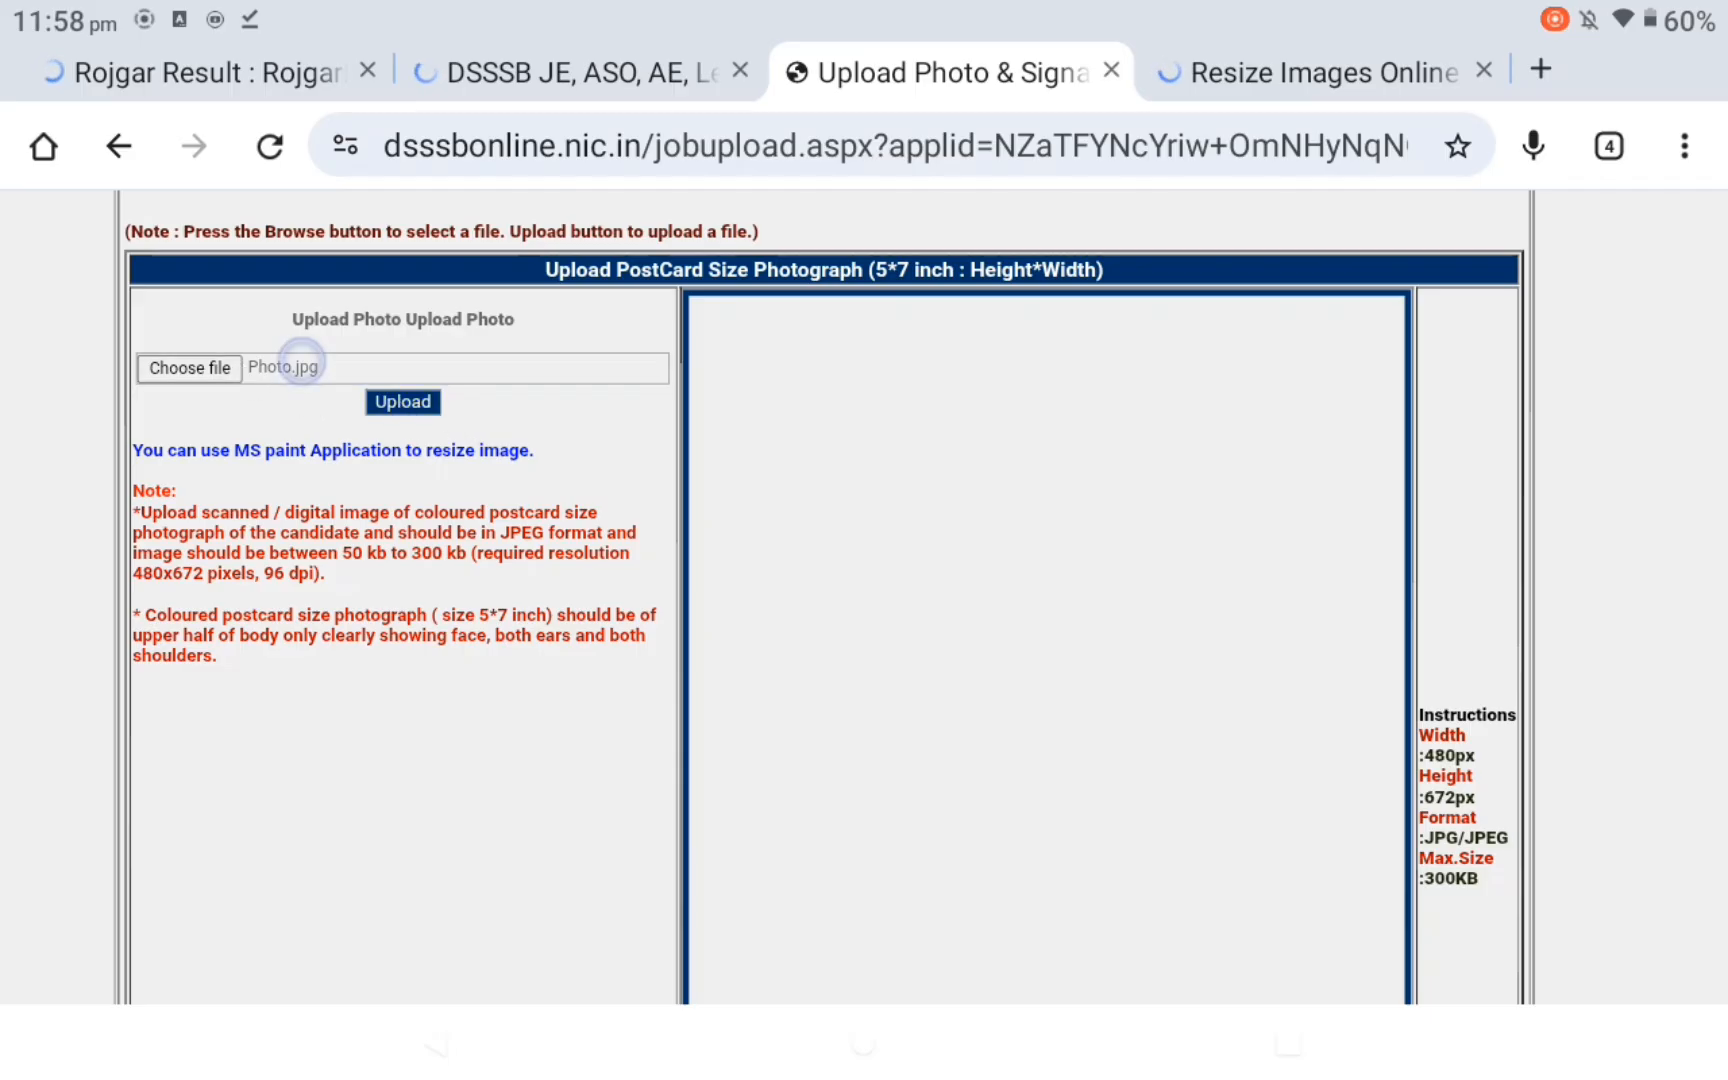
{"action": "left_click", "coordinate": [404, 397]}
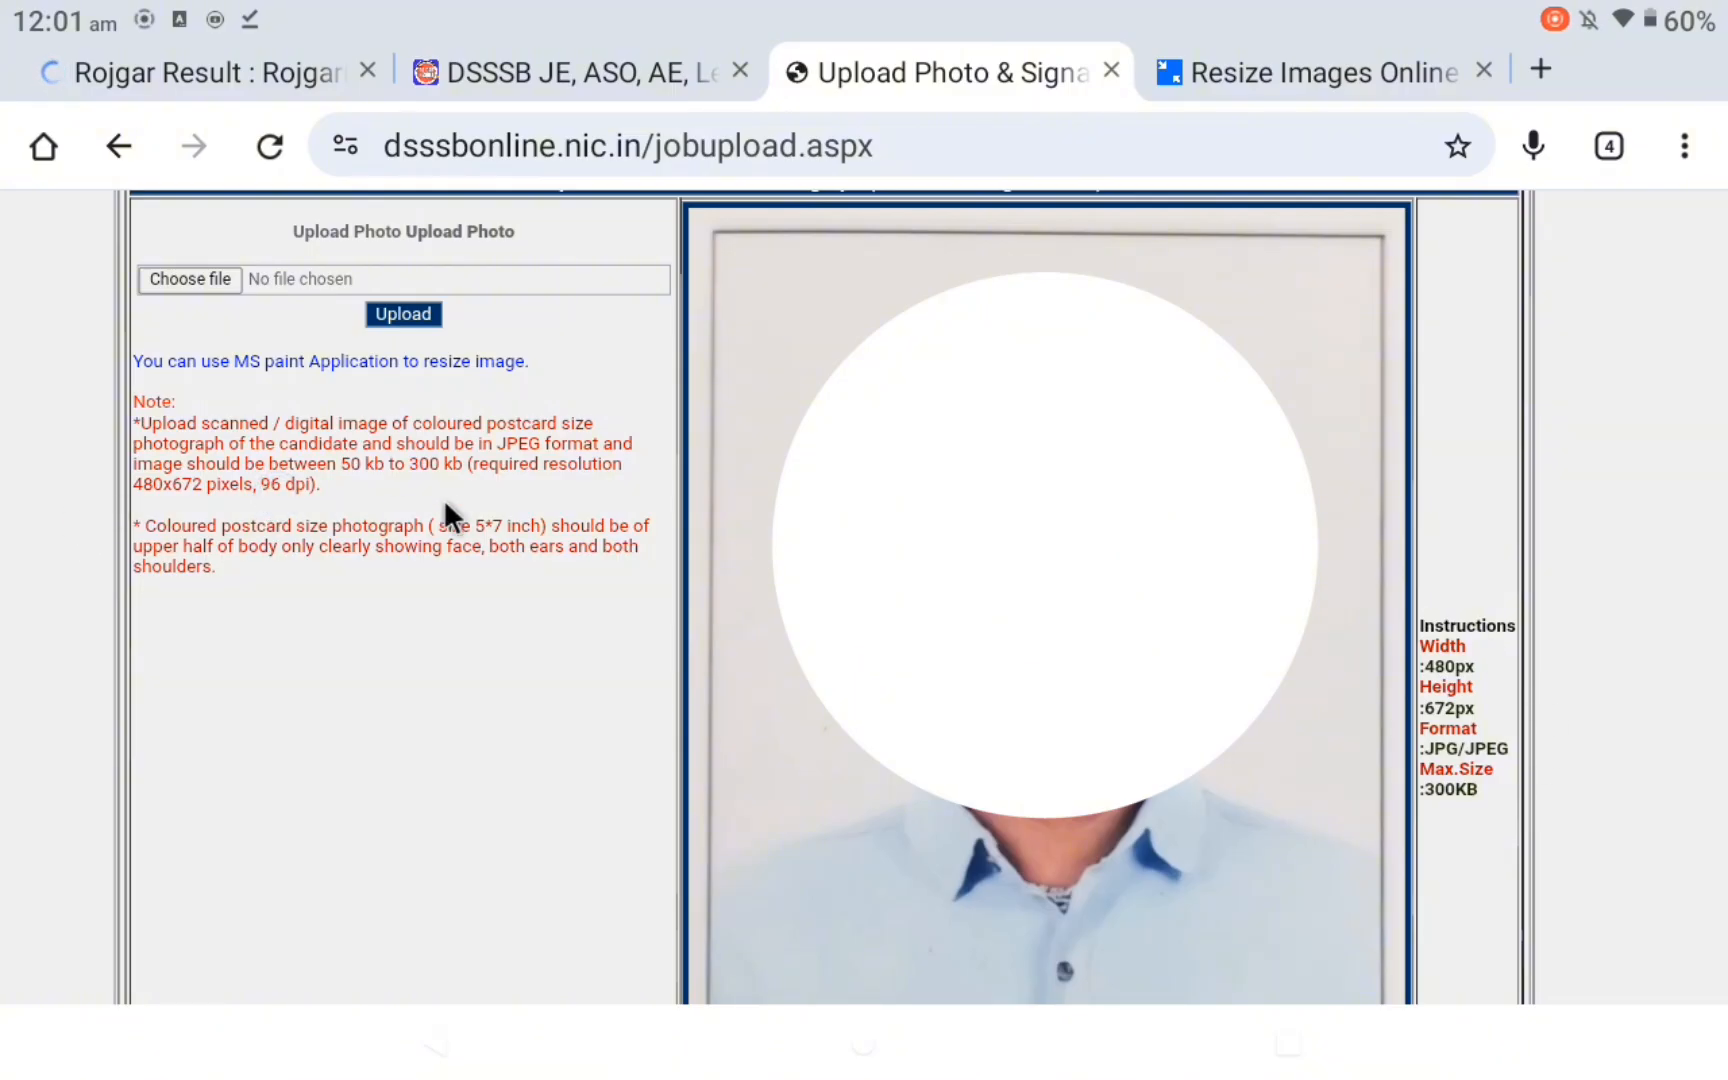
- Return to the image resizer and load the signature image Sign (1).jpg
{"action": "scroll", "coordinate": [902, 567], "scroll_direction": "down", "scroll_amount": 10}
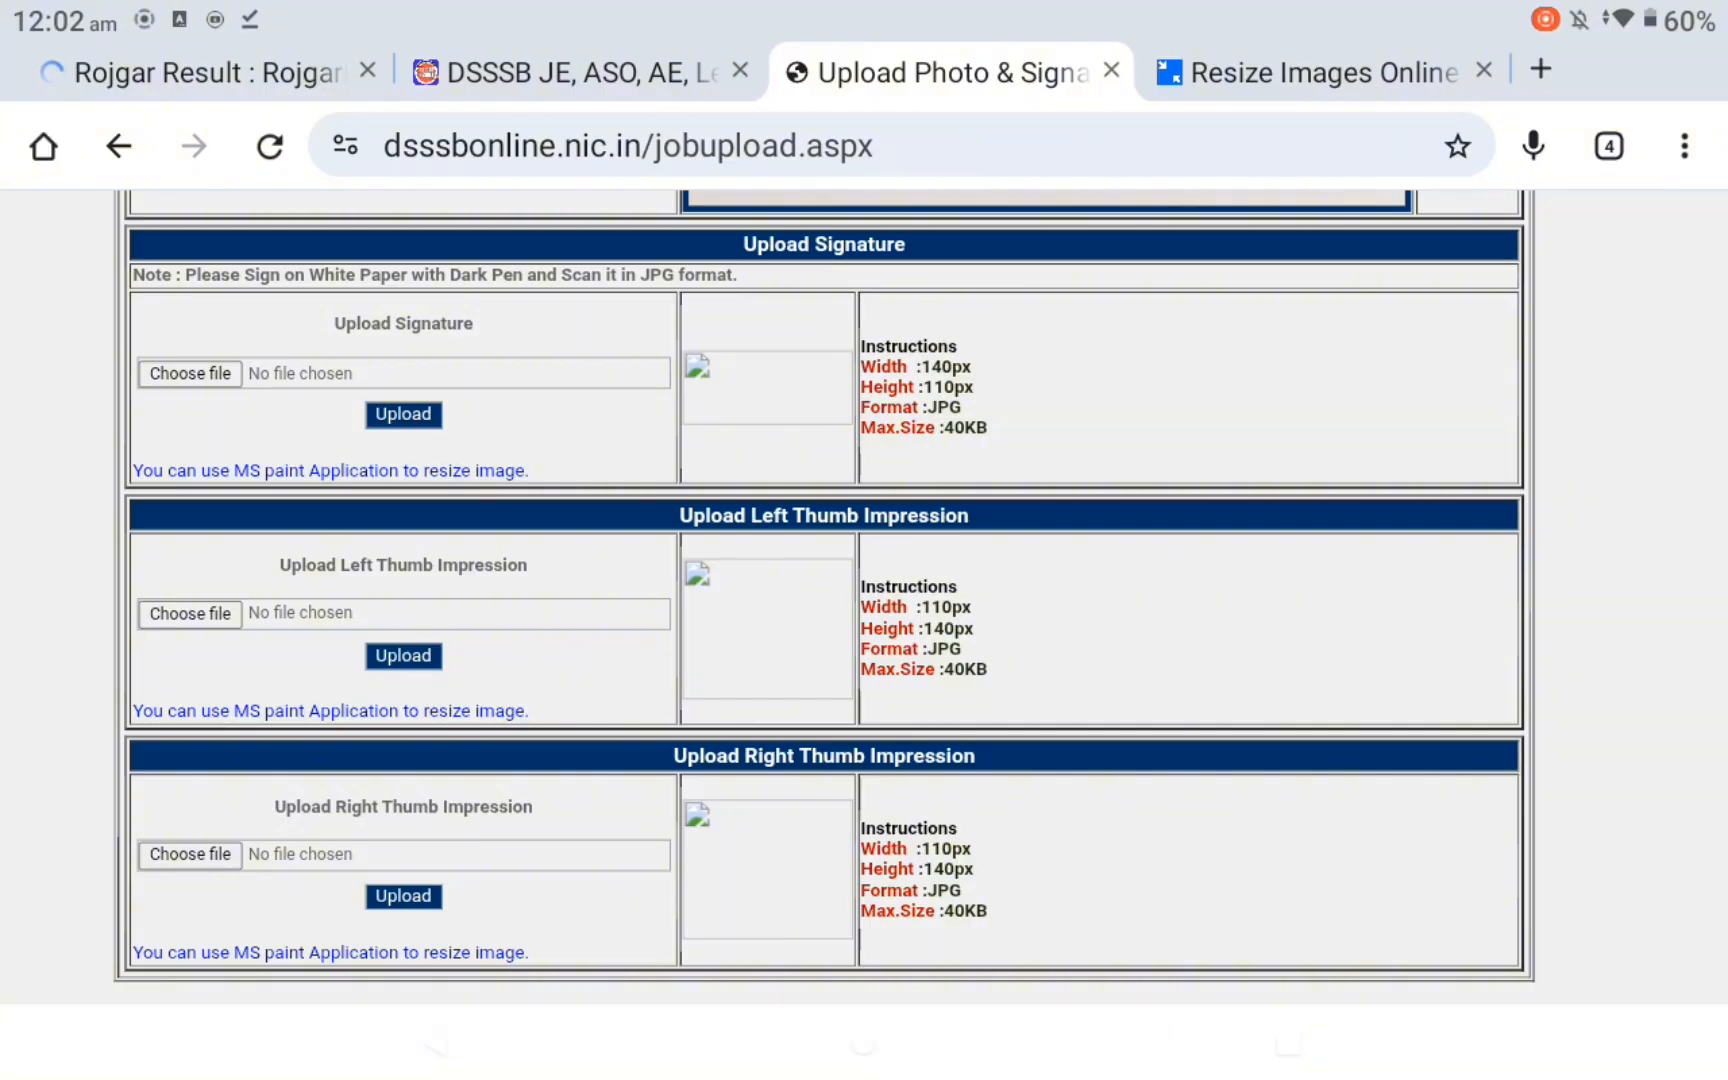
{"action": "left_click", "coordinate": [1345, 95]}
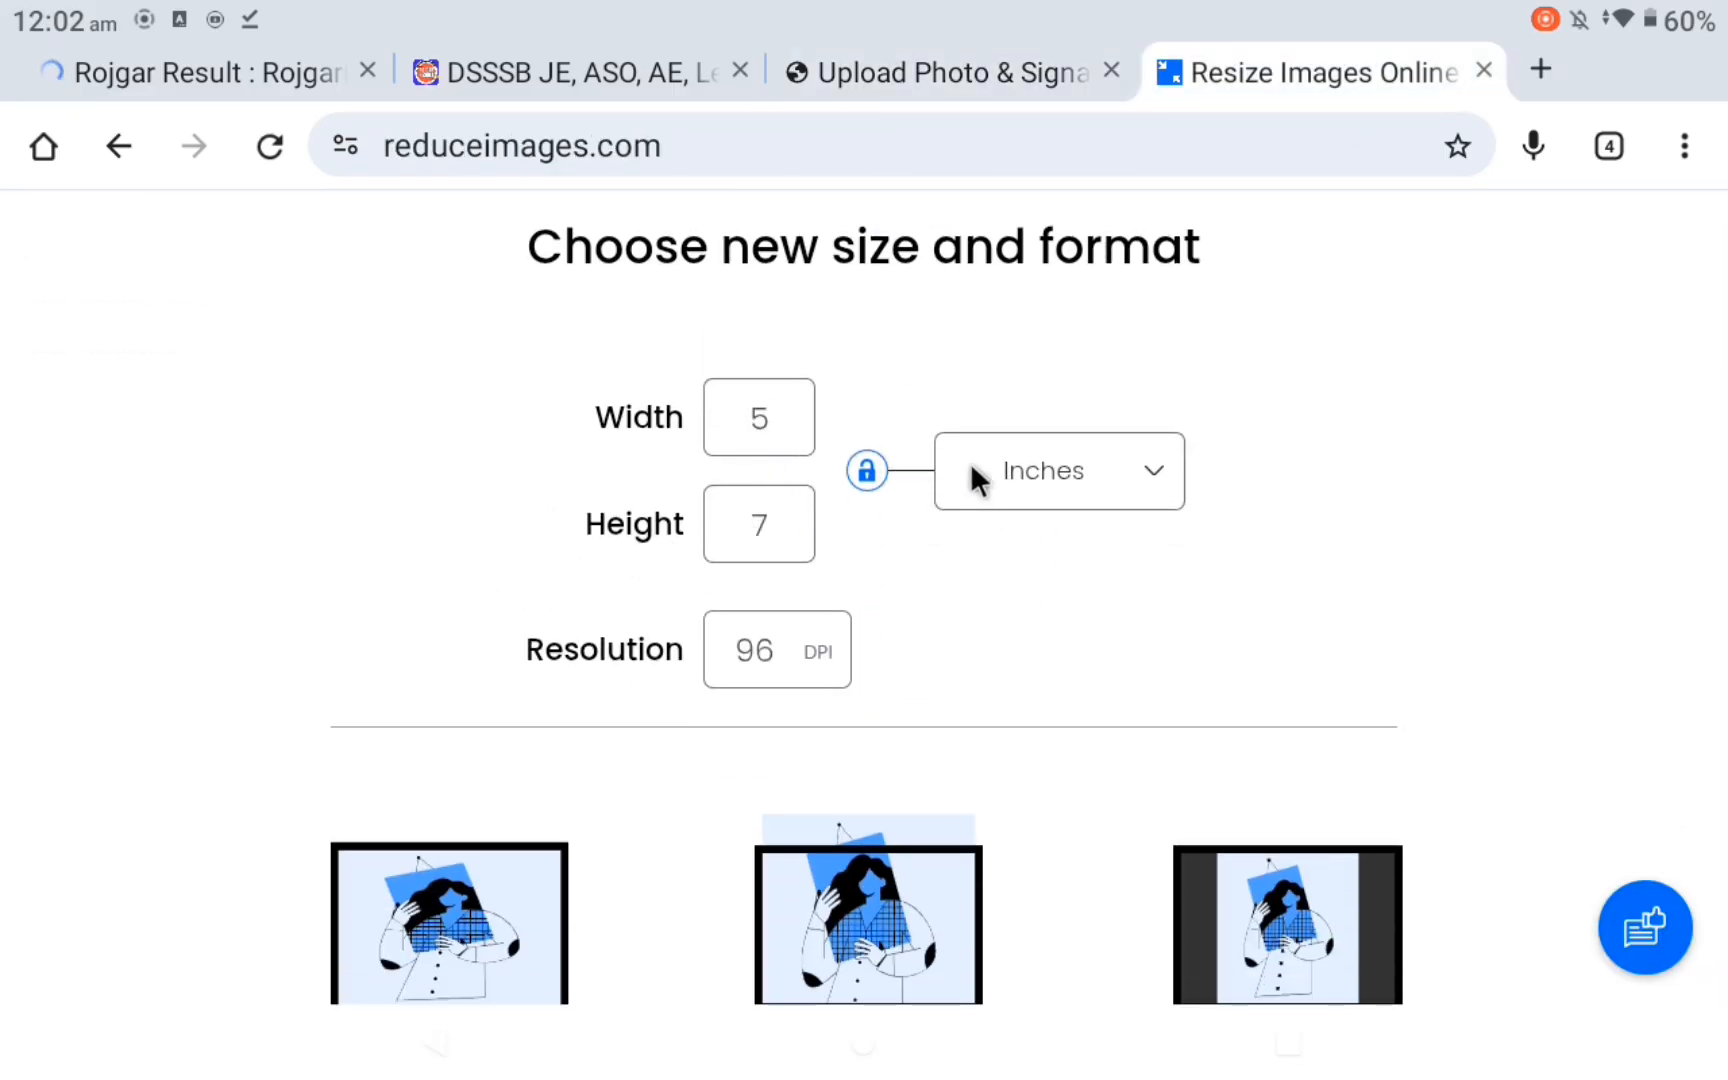
{"action": "scroll", "coordinate": [1013, 475], "scroll_direction": "up", "scroll_amount": 2}
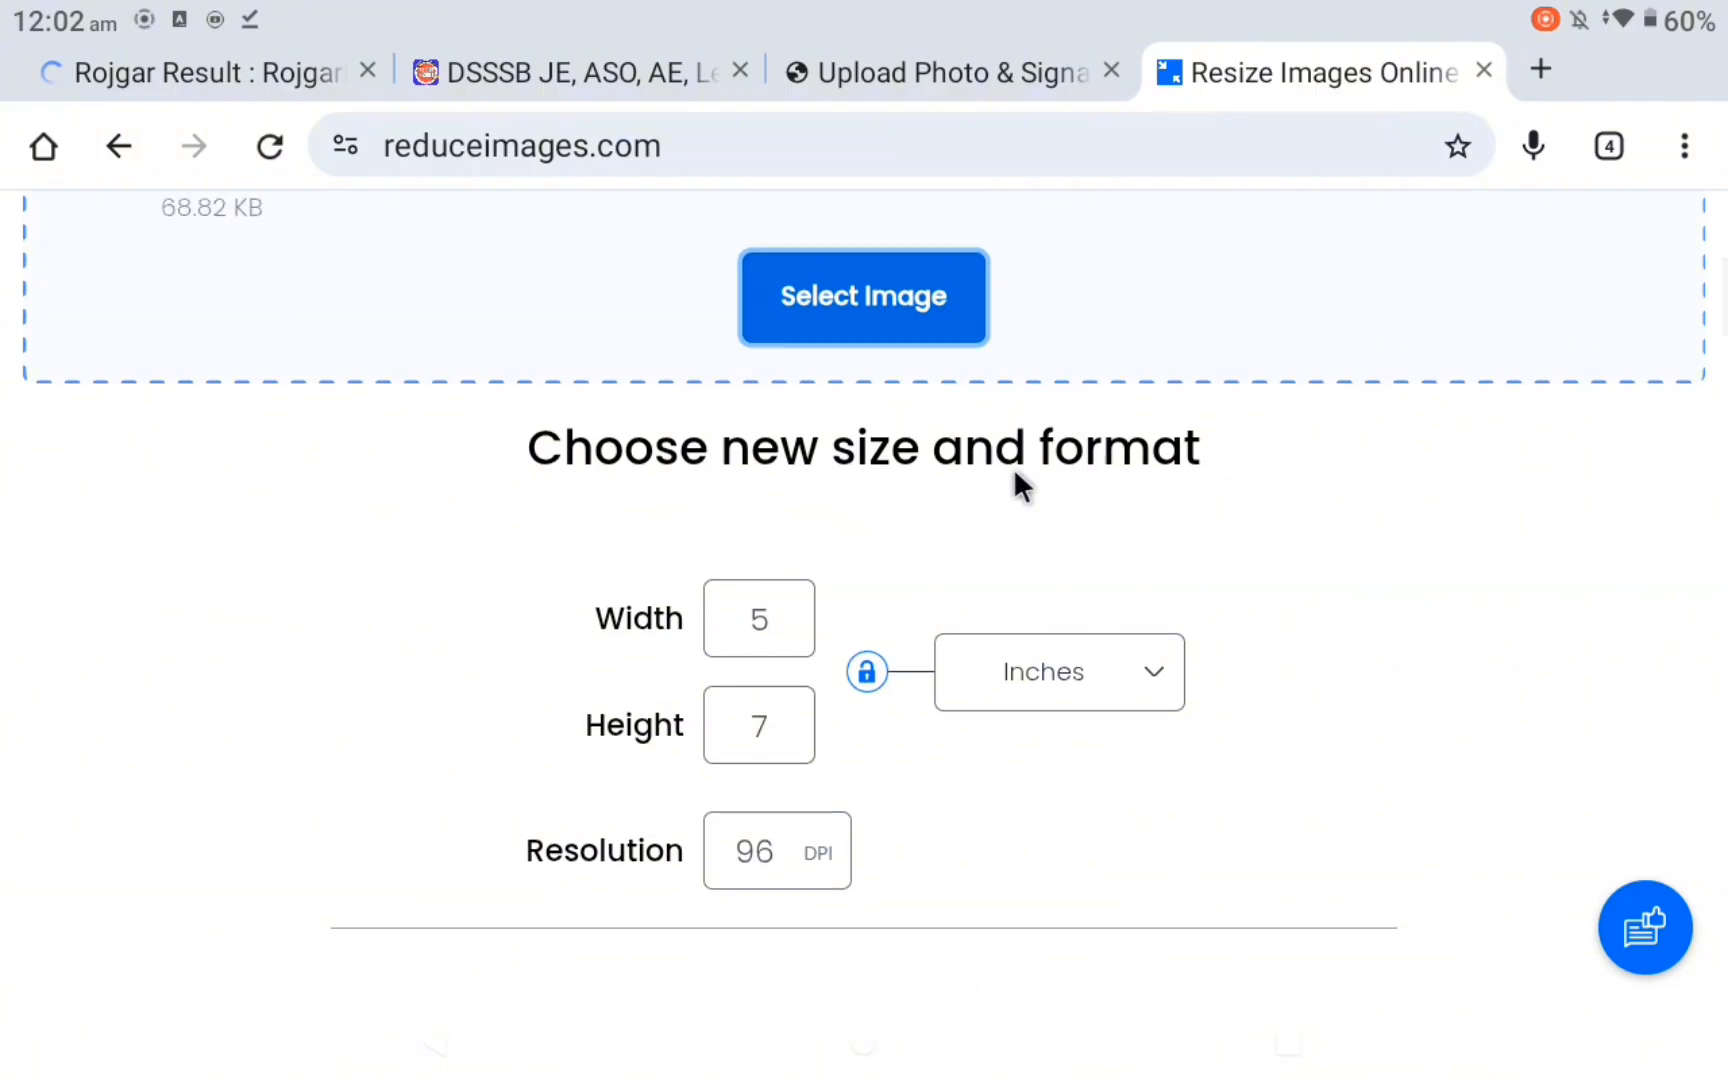
{"action": "scroll", "coordinate": [1013, 467], "scroll_direction": "up", "scroll_amount": 3}
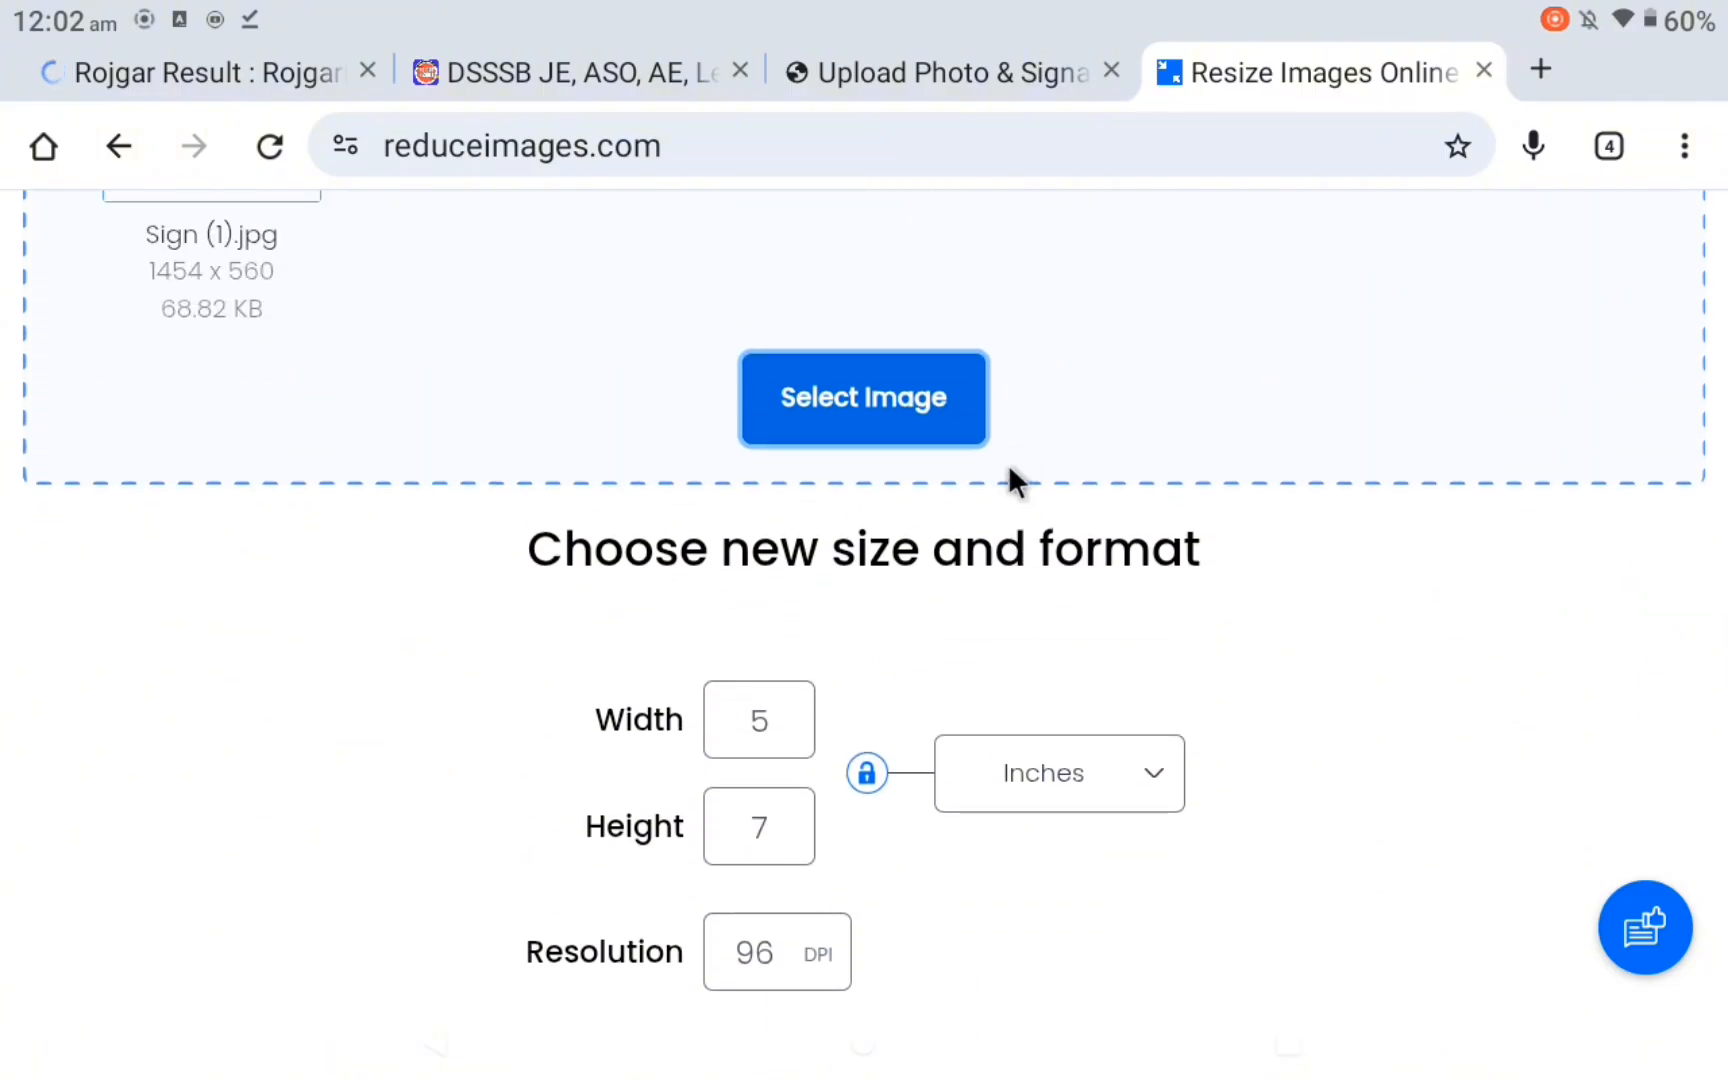
{"action": "left_click", "coordinate": [850, 400]}
- Set the signature's new size in pixels, 140 wide by 110 high, as the application's signature instructions require
{"action": "scroll", "coordinate": [1058, 770], "scroll_direction": "down", "scroll_amount": 5}
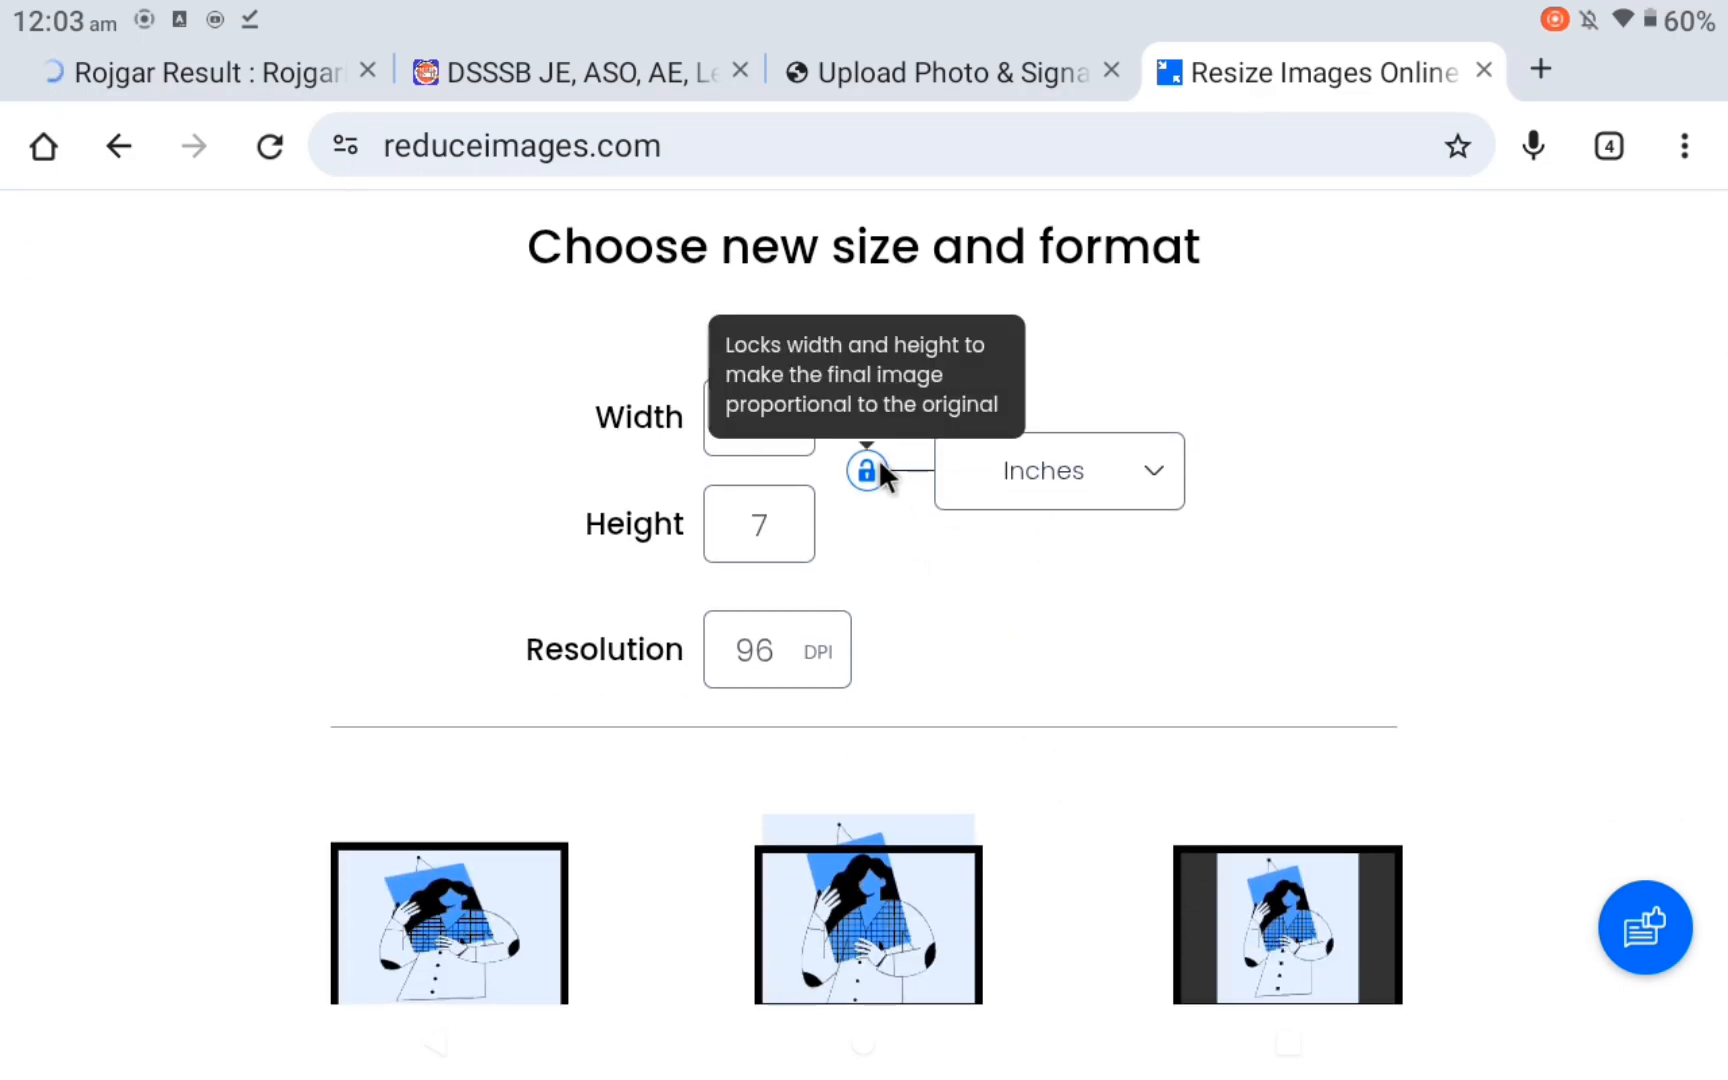
{"action": "scroll", "coordinate": [880, 470], "scroll_direction": "down", "scroll_amount": 2}
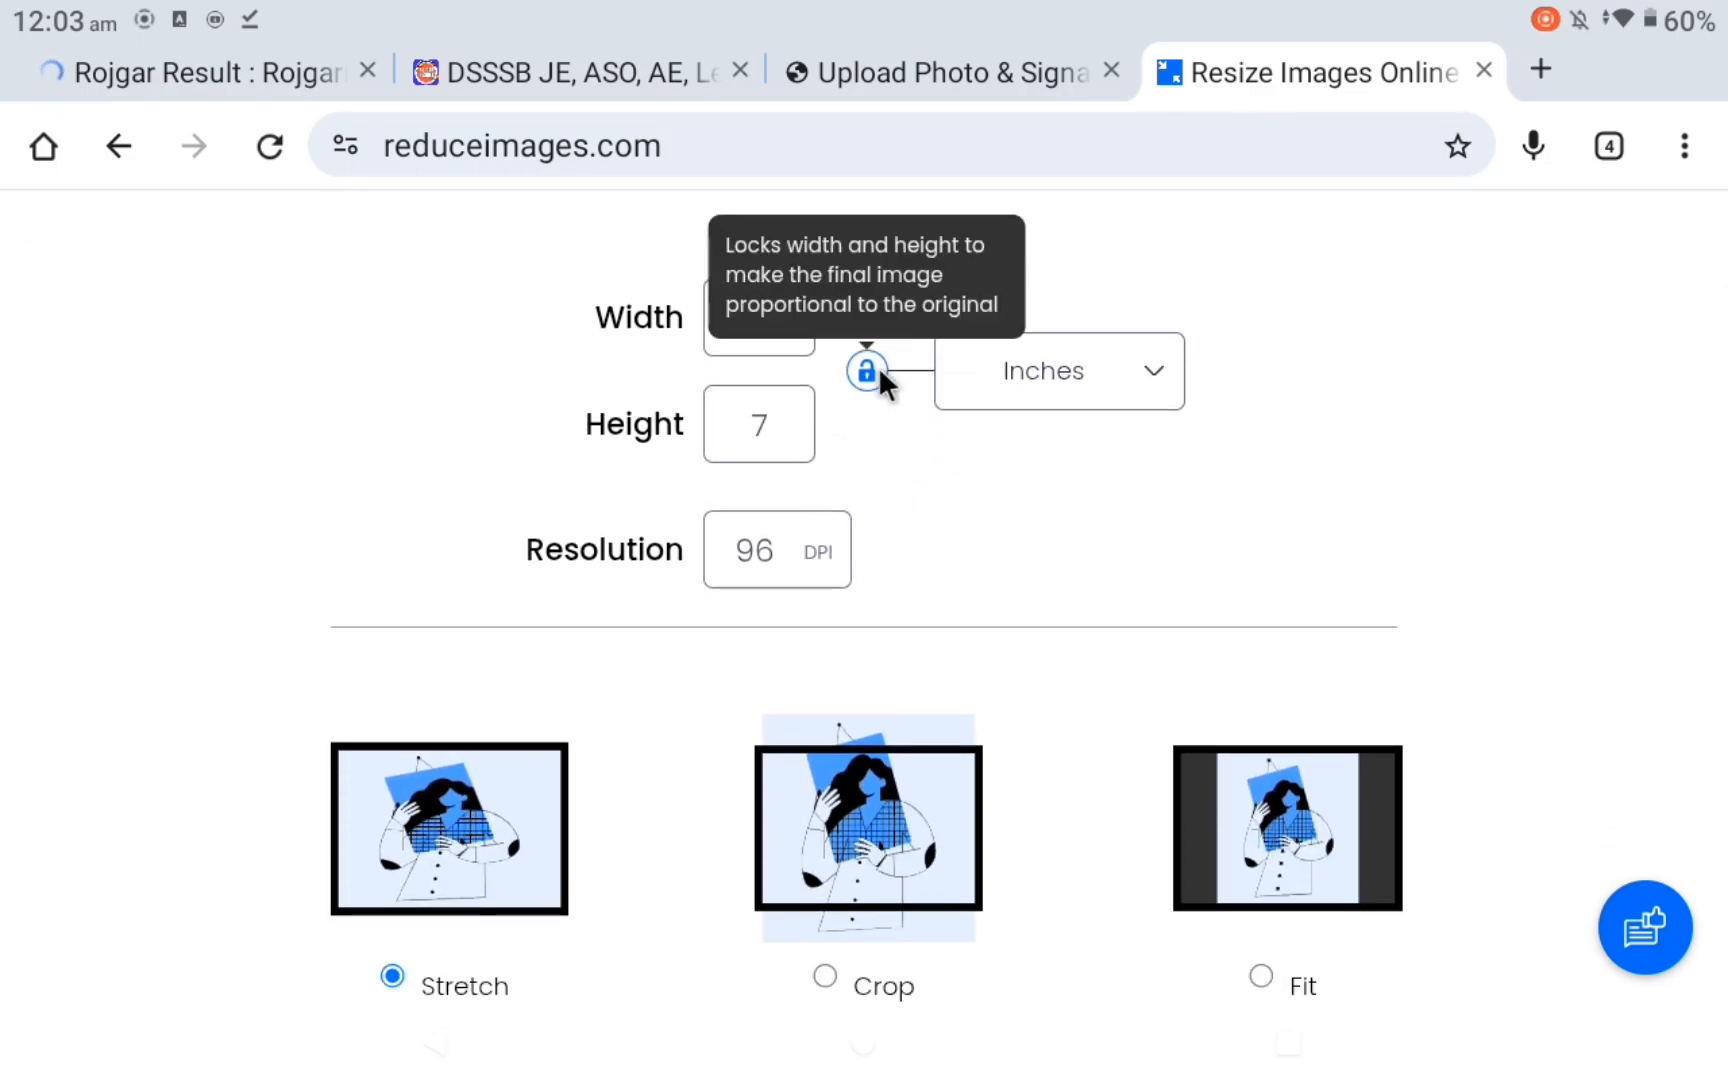
{"action": "left_click", "coordinate": [998, 372]}
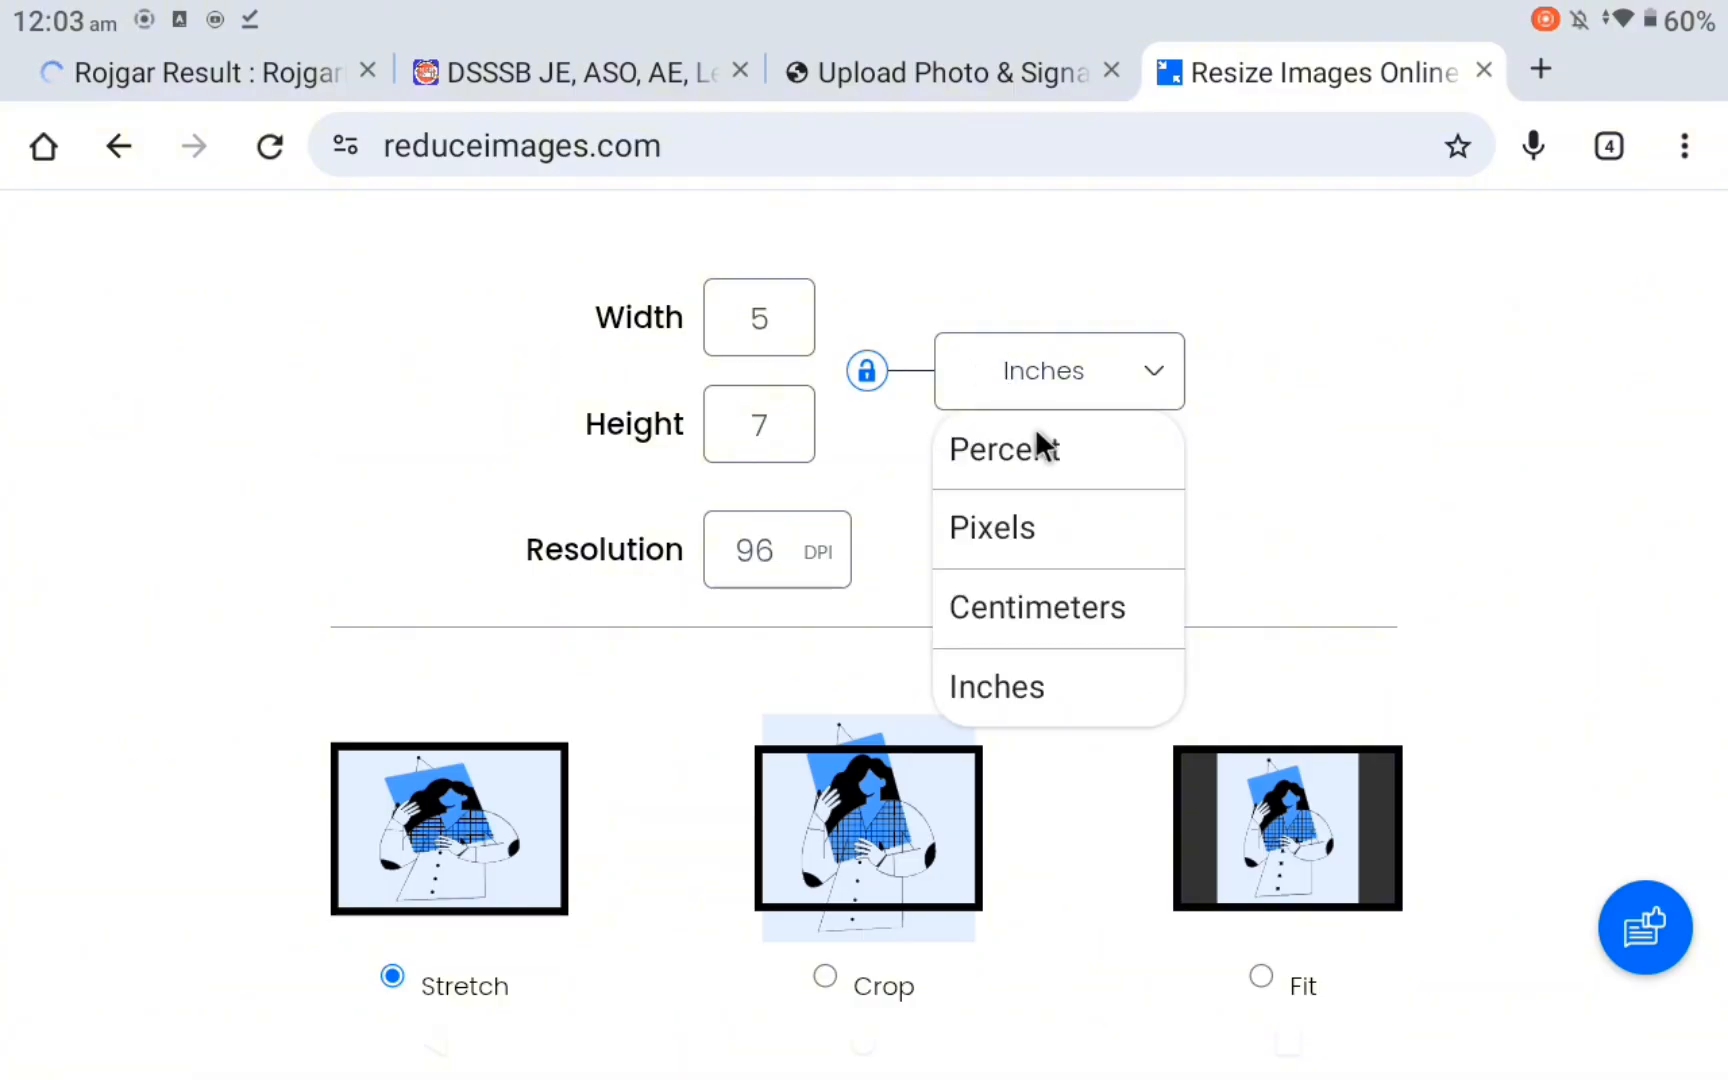
{"action": "left_click", "coordinate": [1060, 528]}
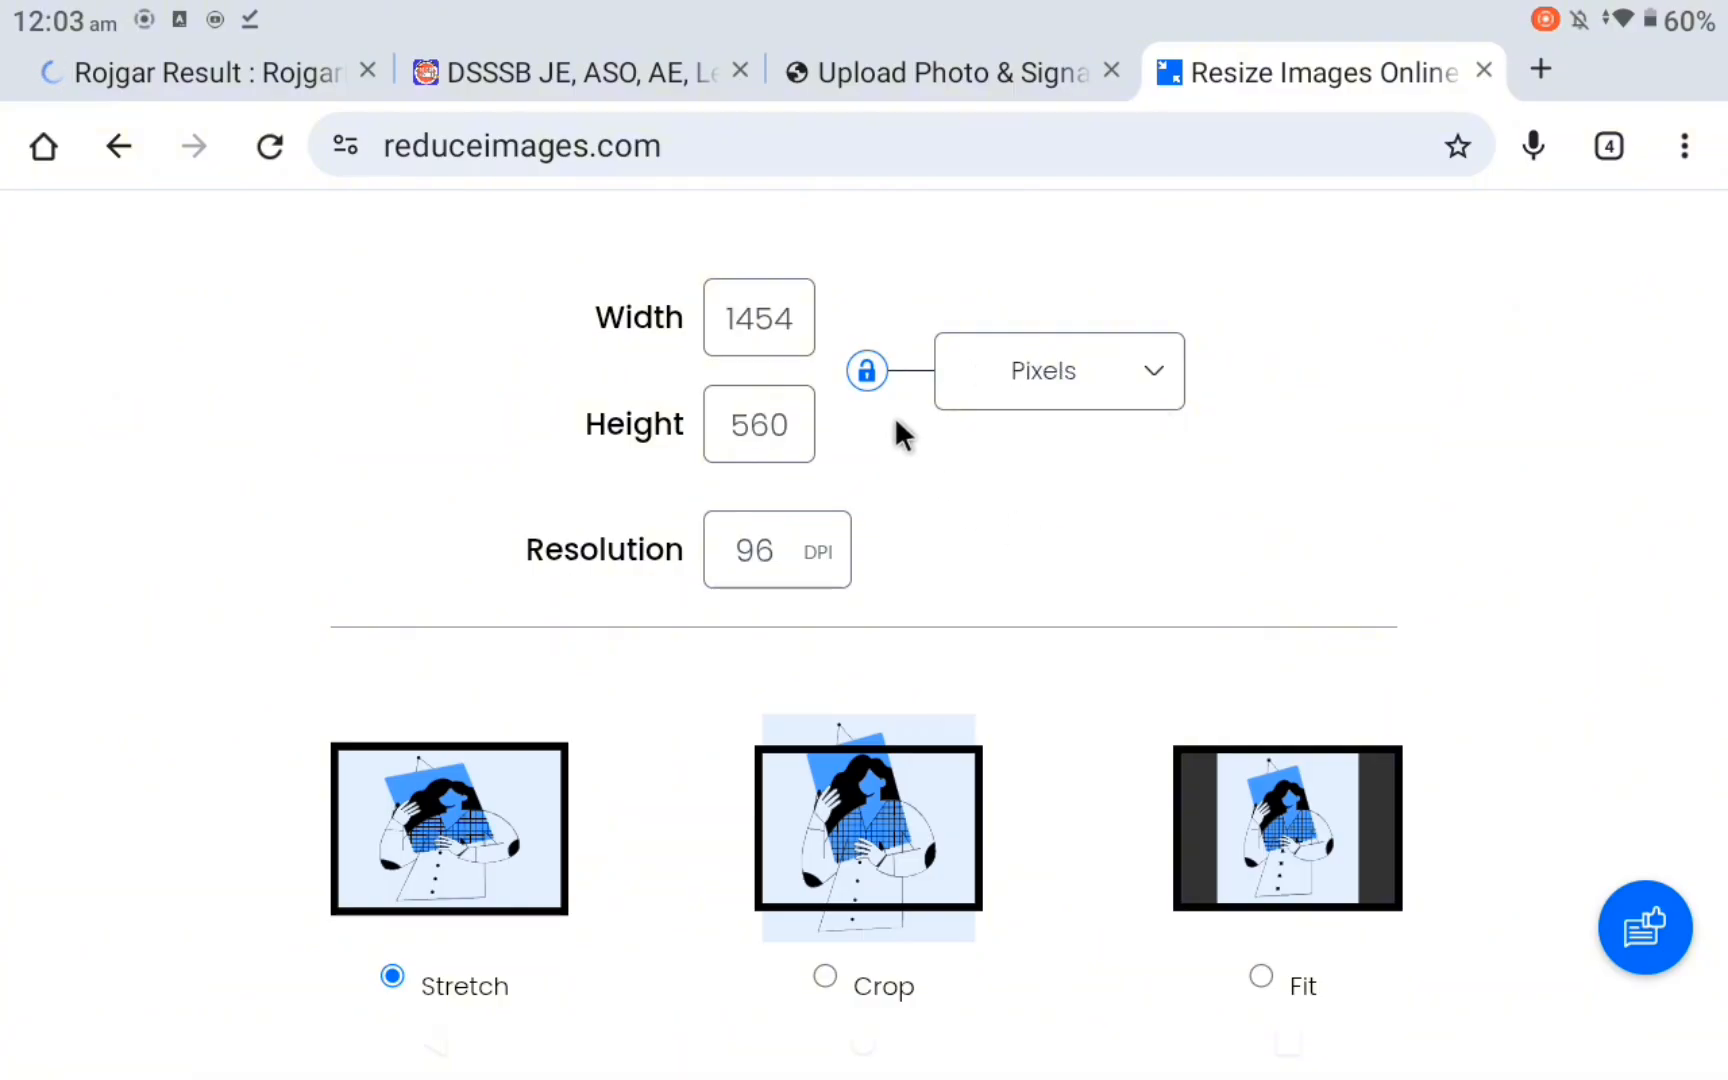
{"action": "left_click", "coordinate": [944, 69]}
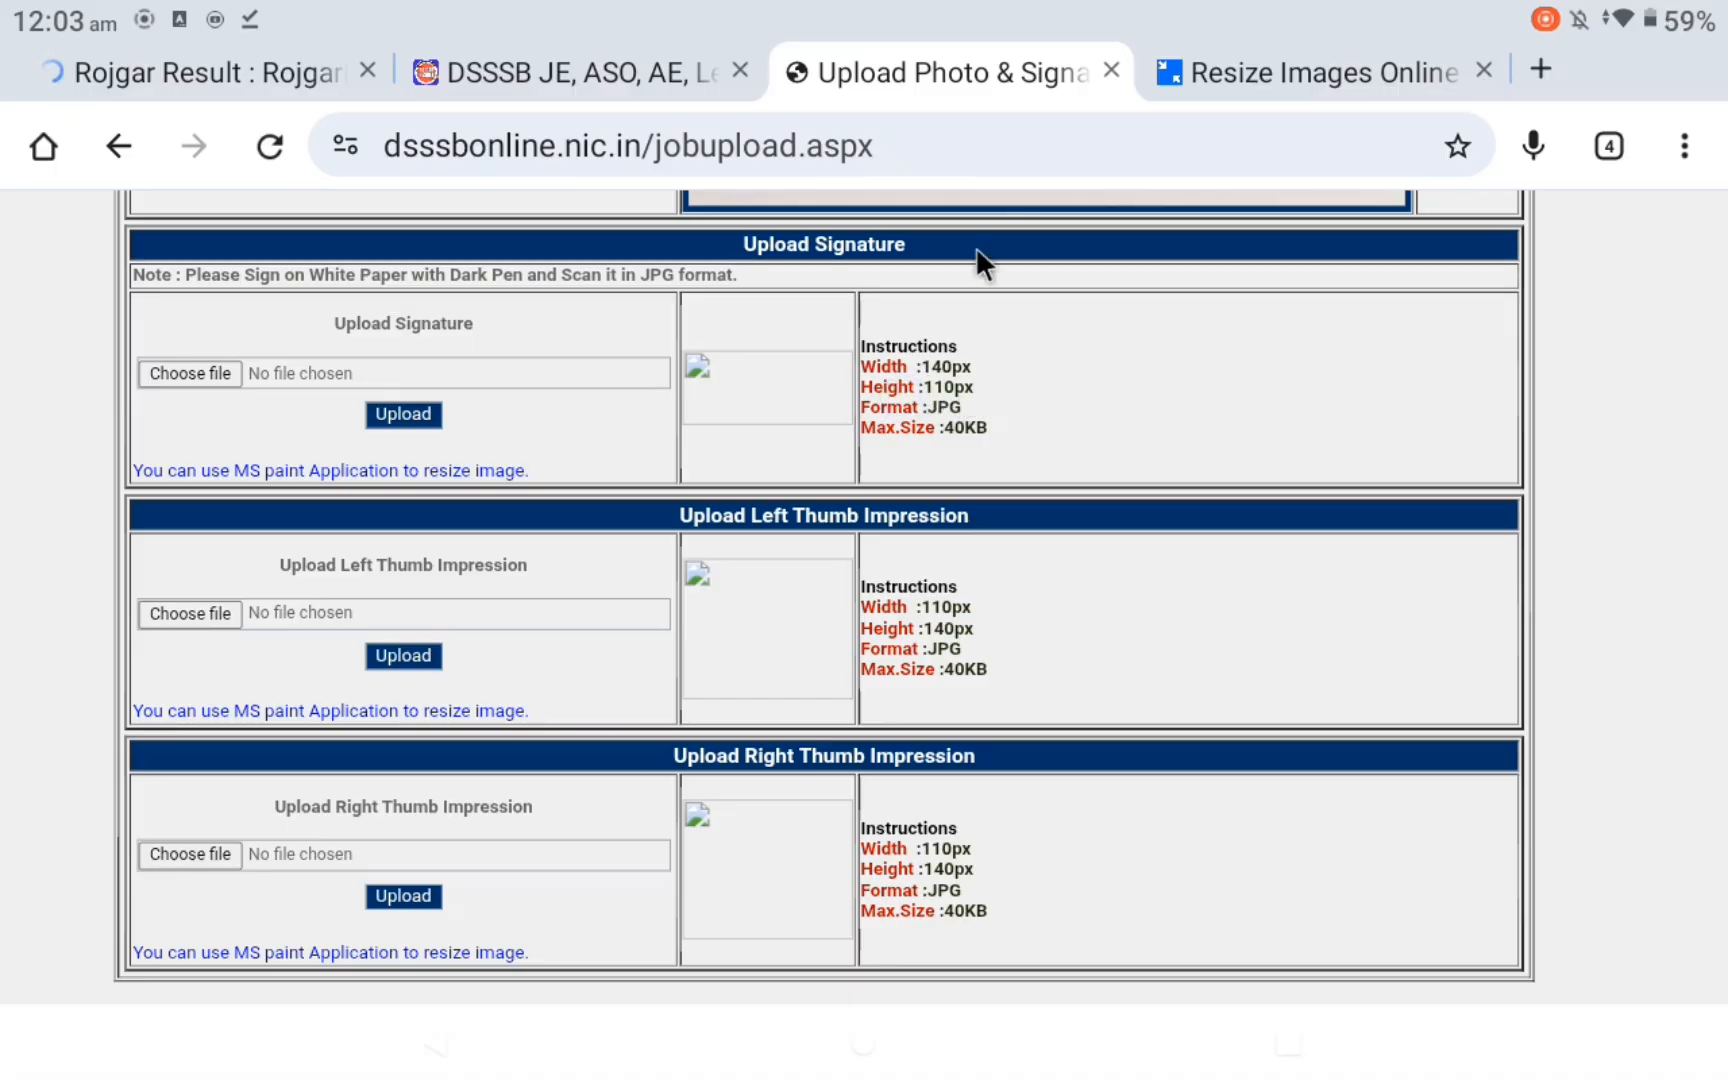
{"action": "left_click", "coordinate": [1276, 76]}
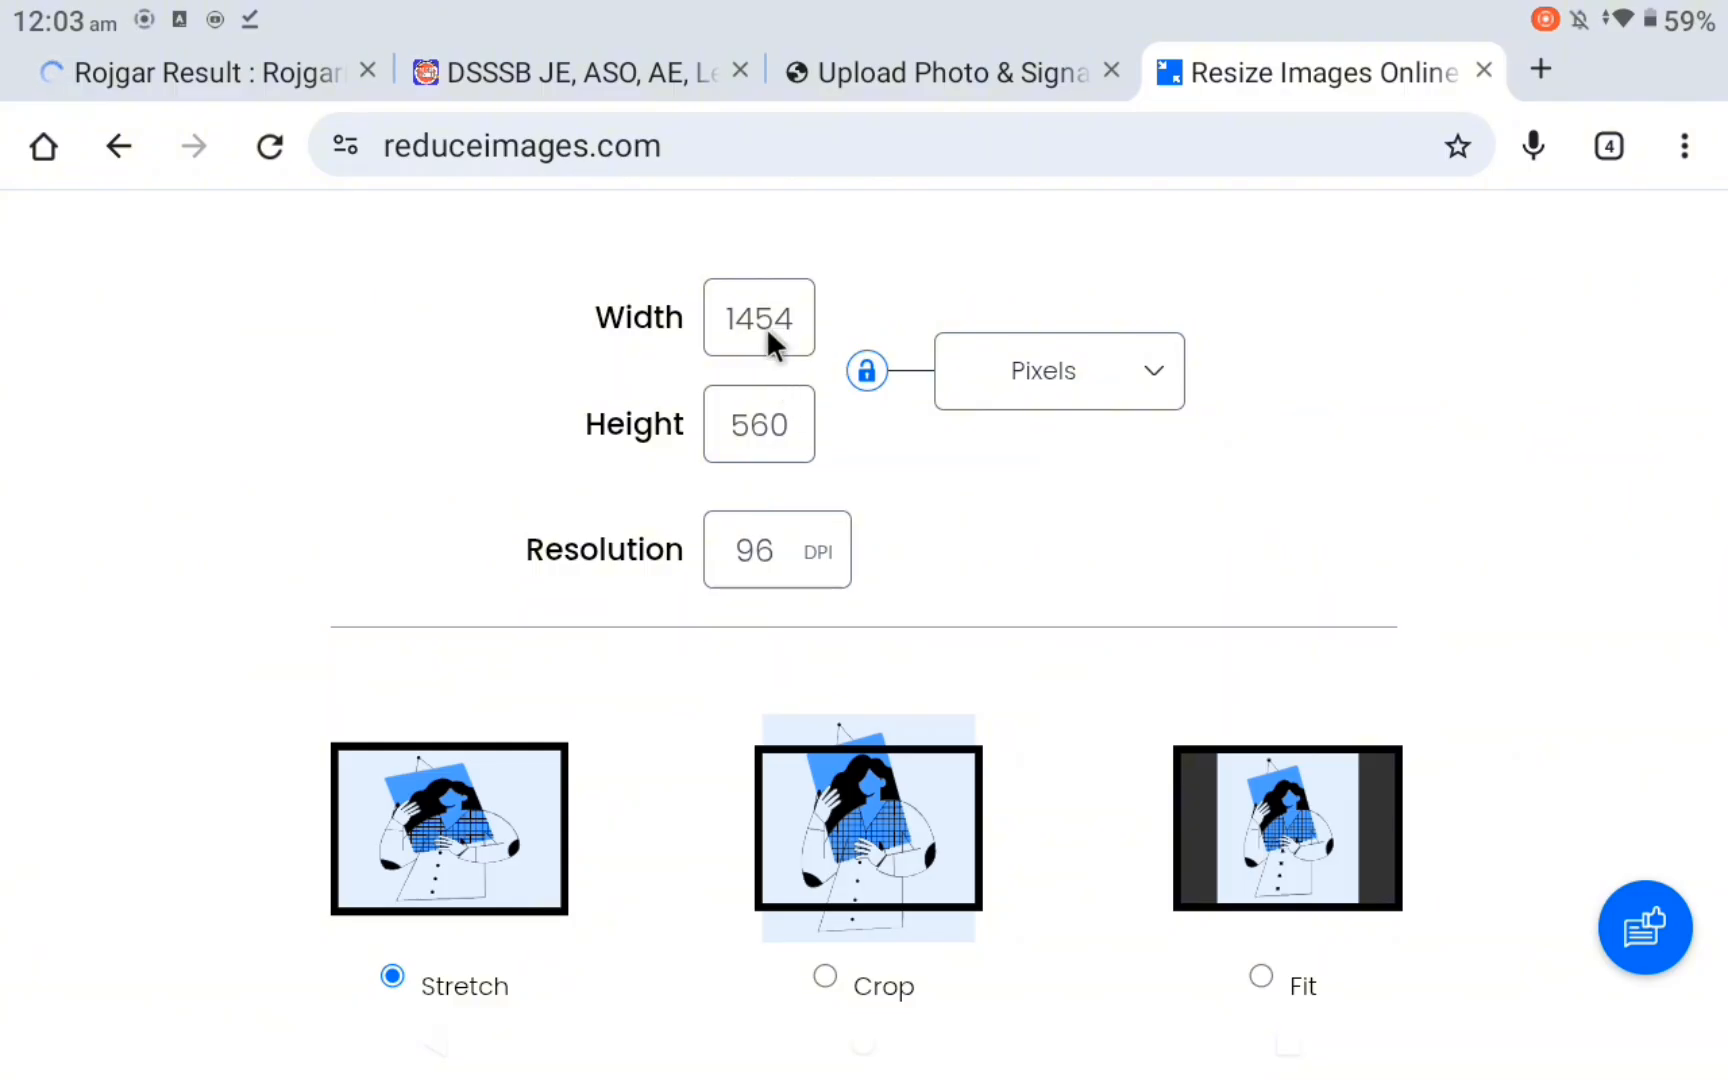
{"action": "left_click", "coordinate": [765, 327]}
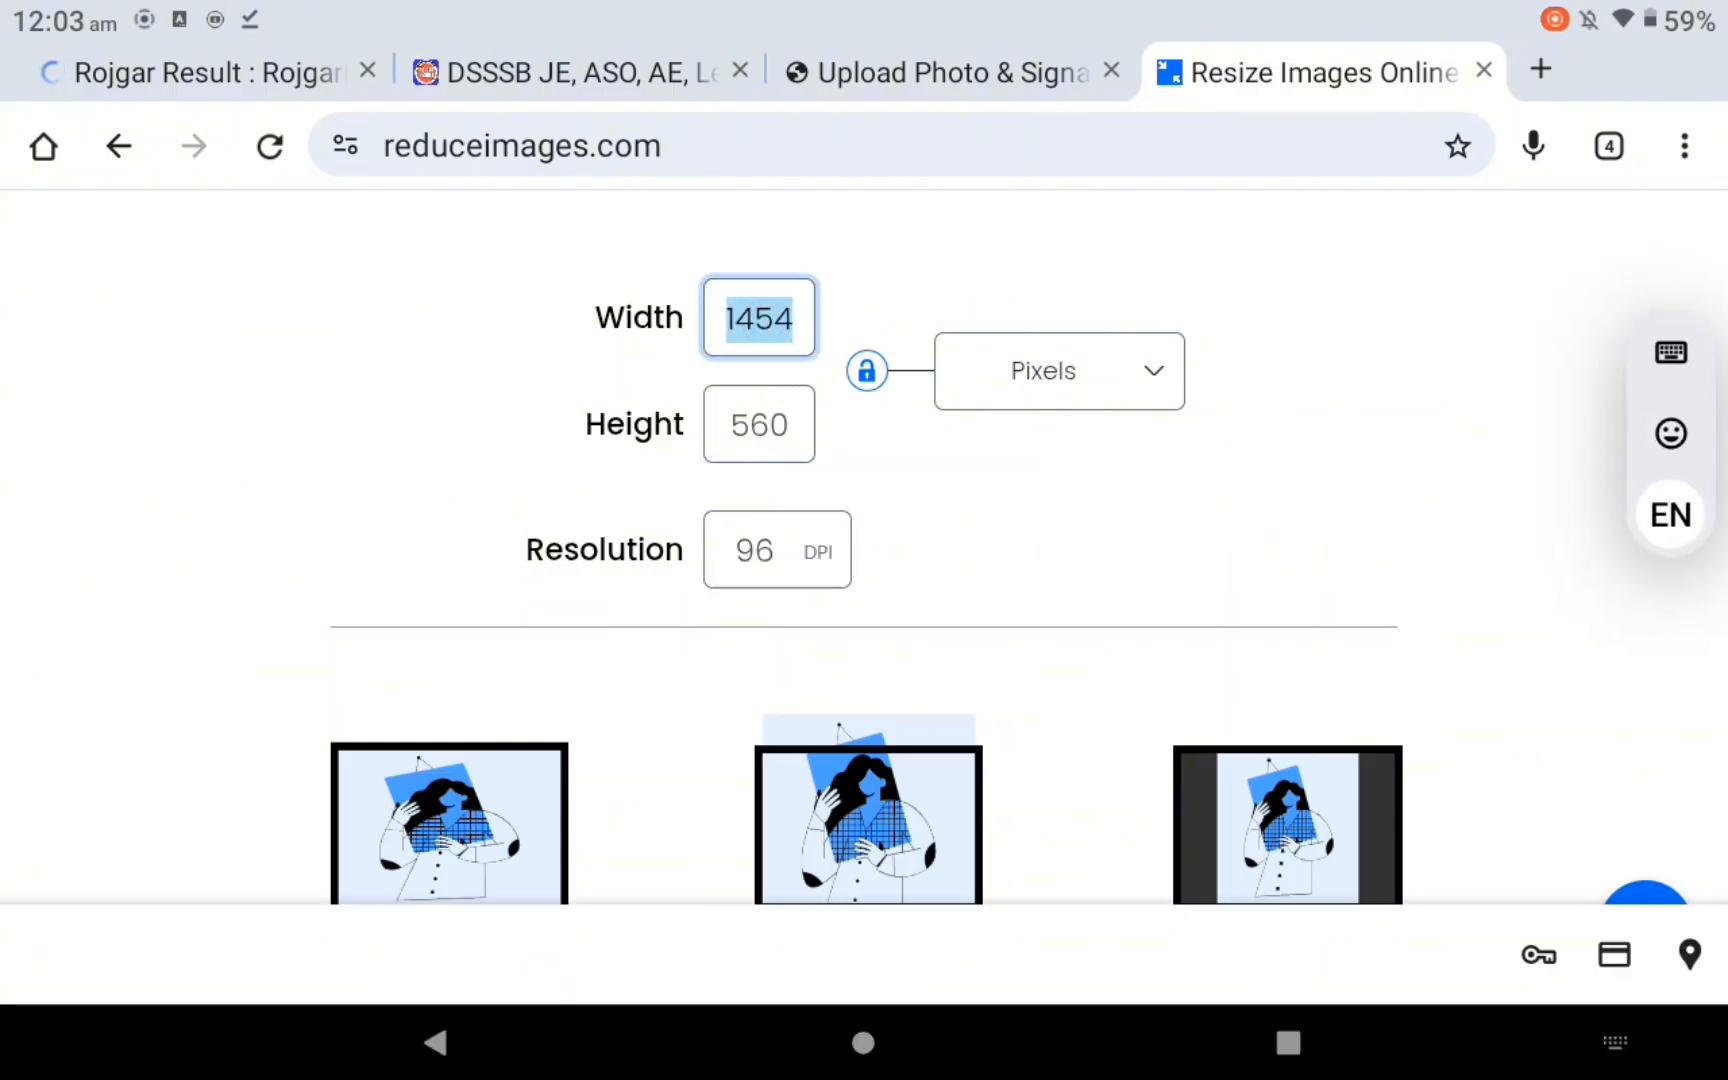
{"action": "type", "text": "140"}
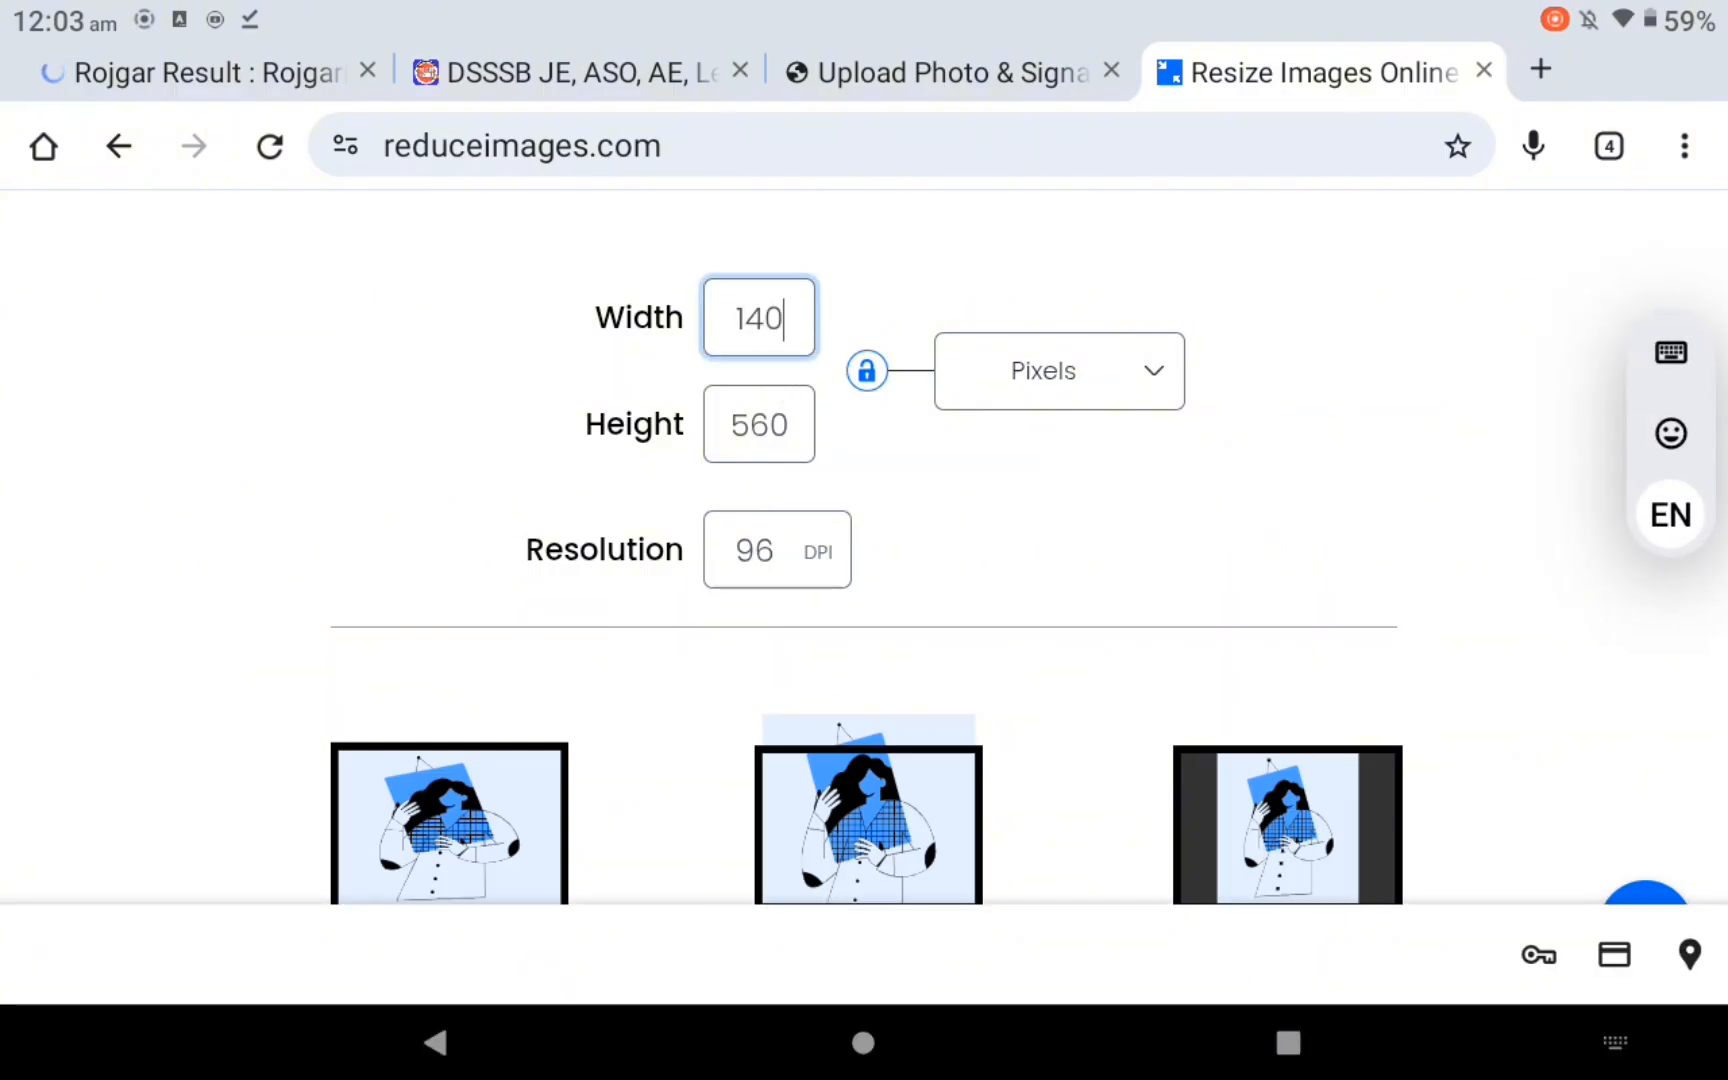
{"action": "left_click", "coordinate": [766, 426]}
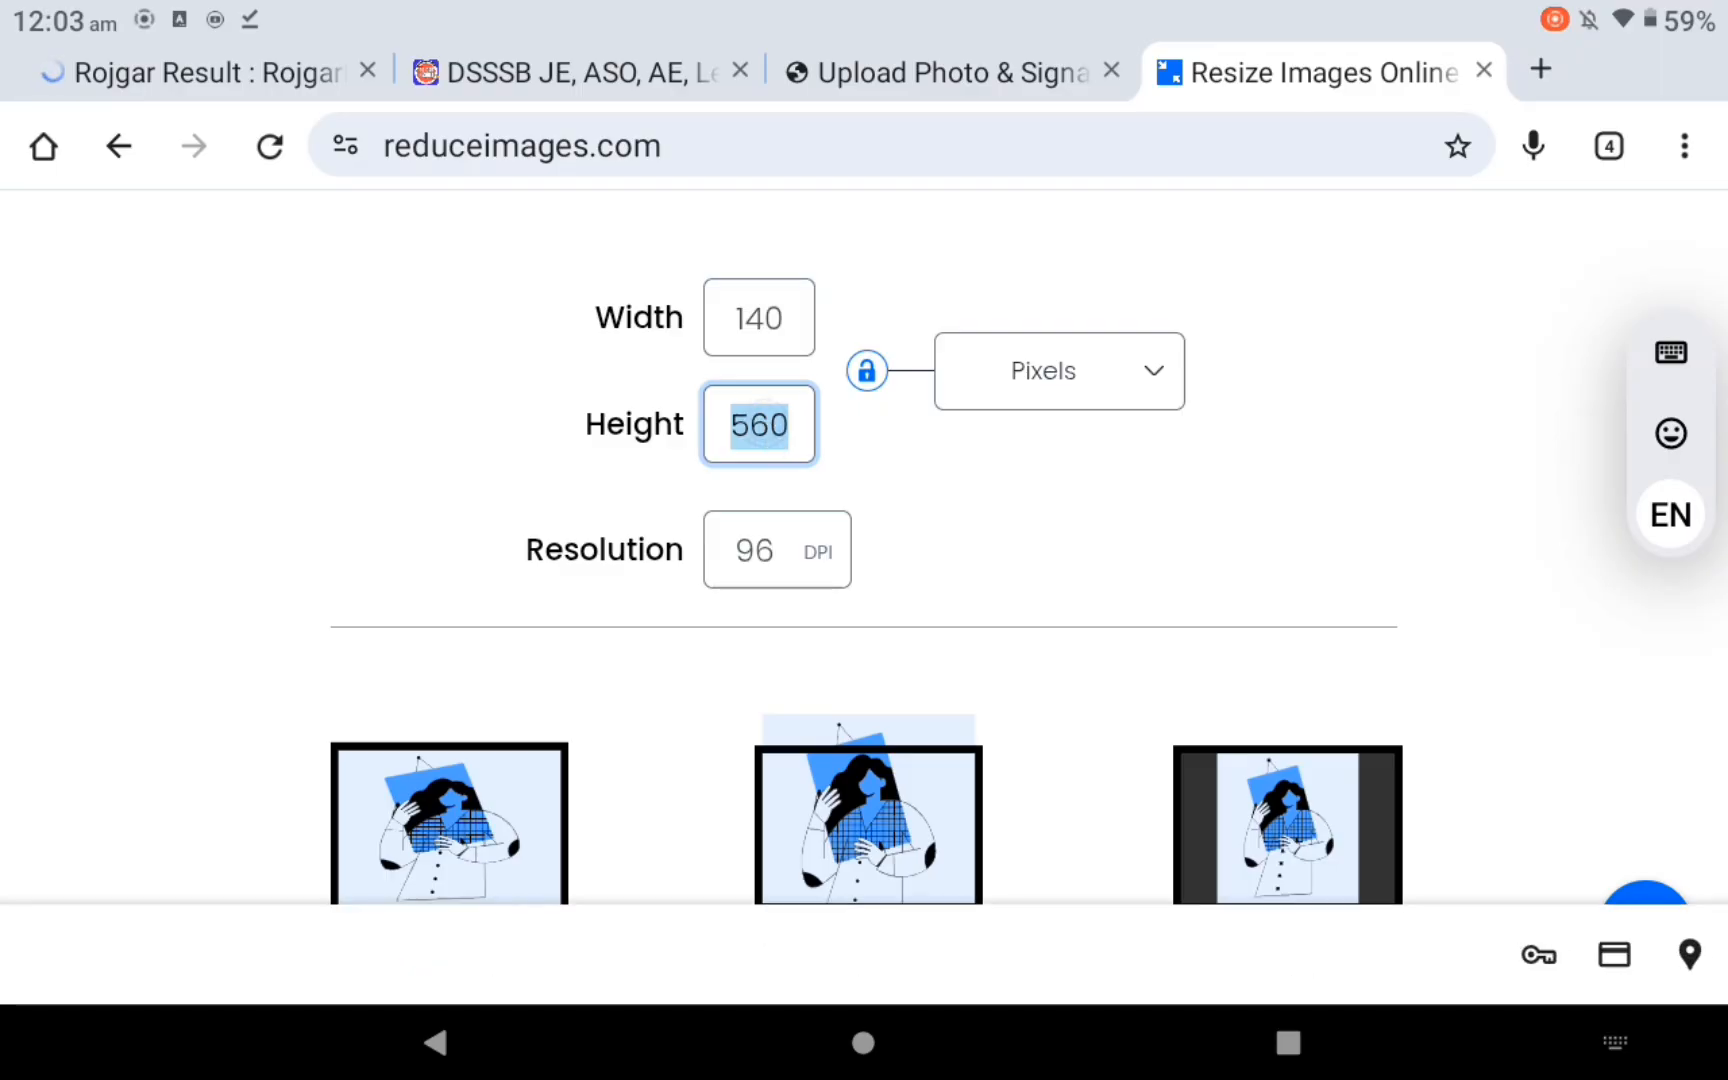
{"action": "type", "text": "110"}
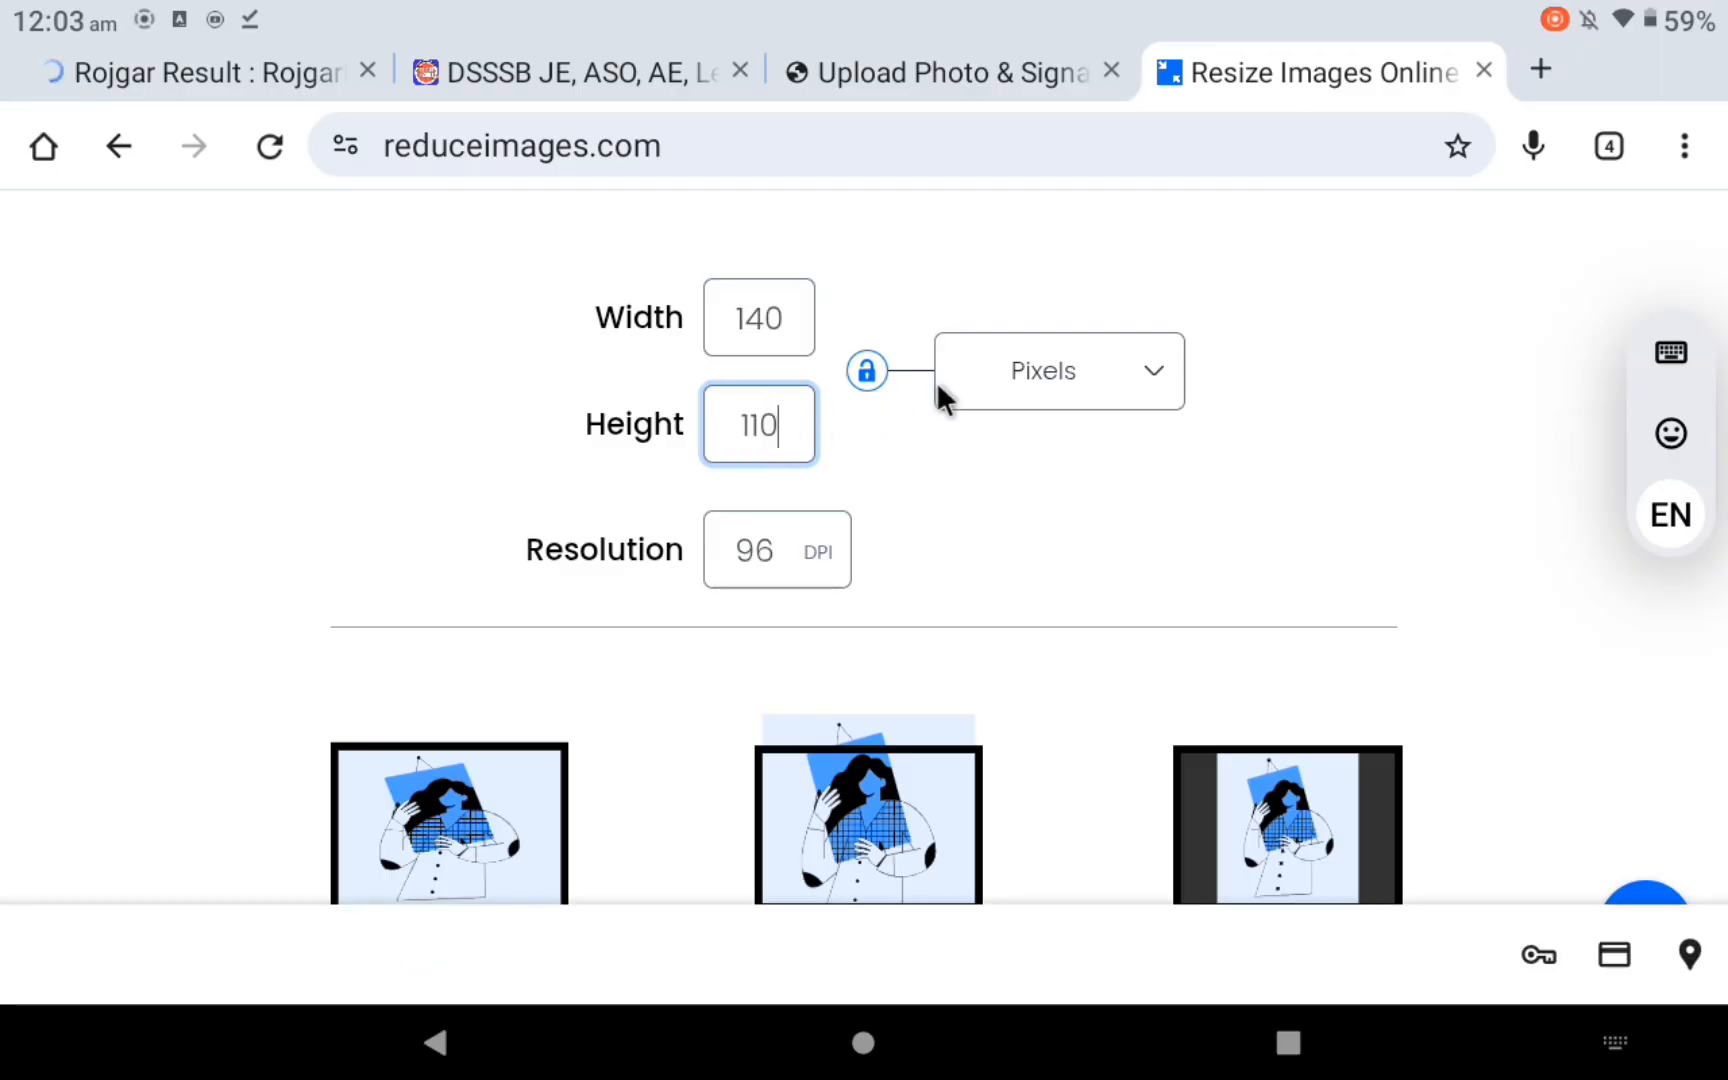
- Resize the signature image in JPG format at 95% output quality
{"action": "mouse_move", "coordinate": [708, 597]}
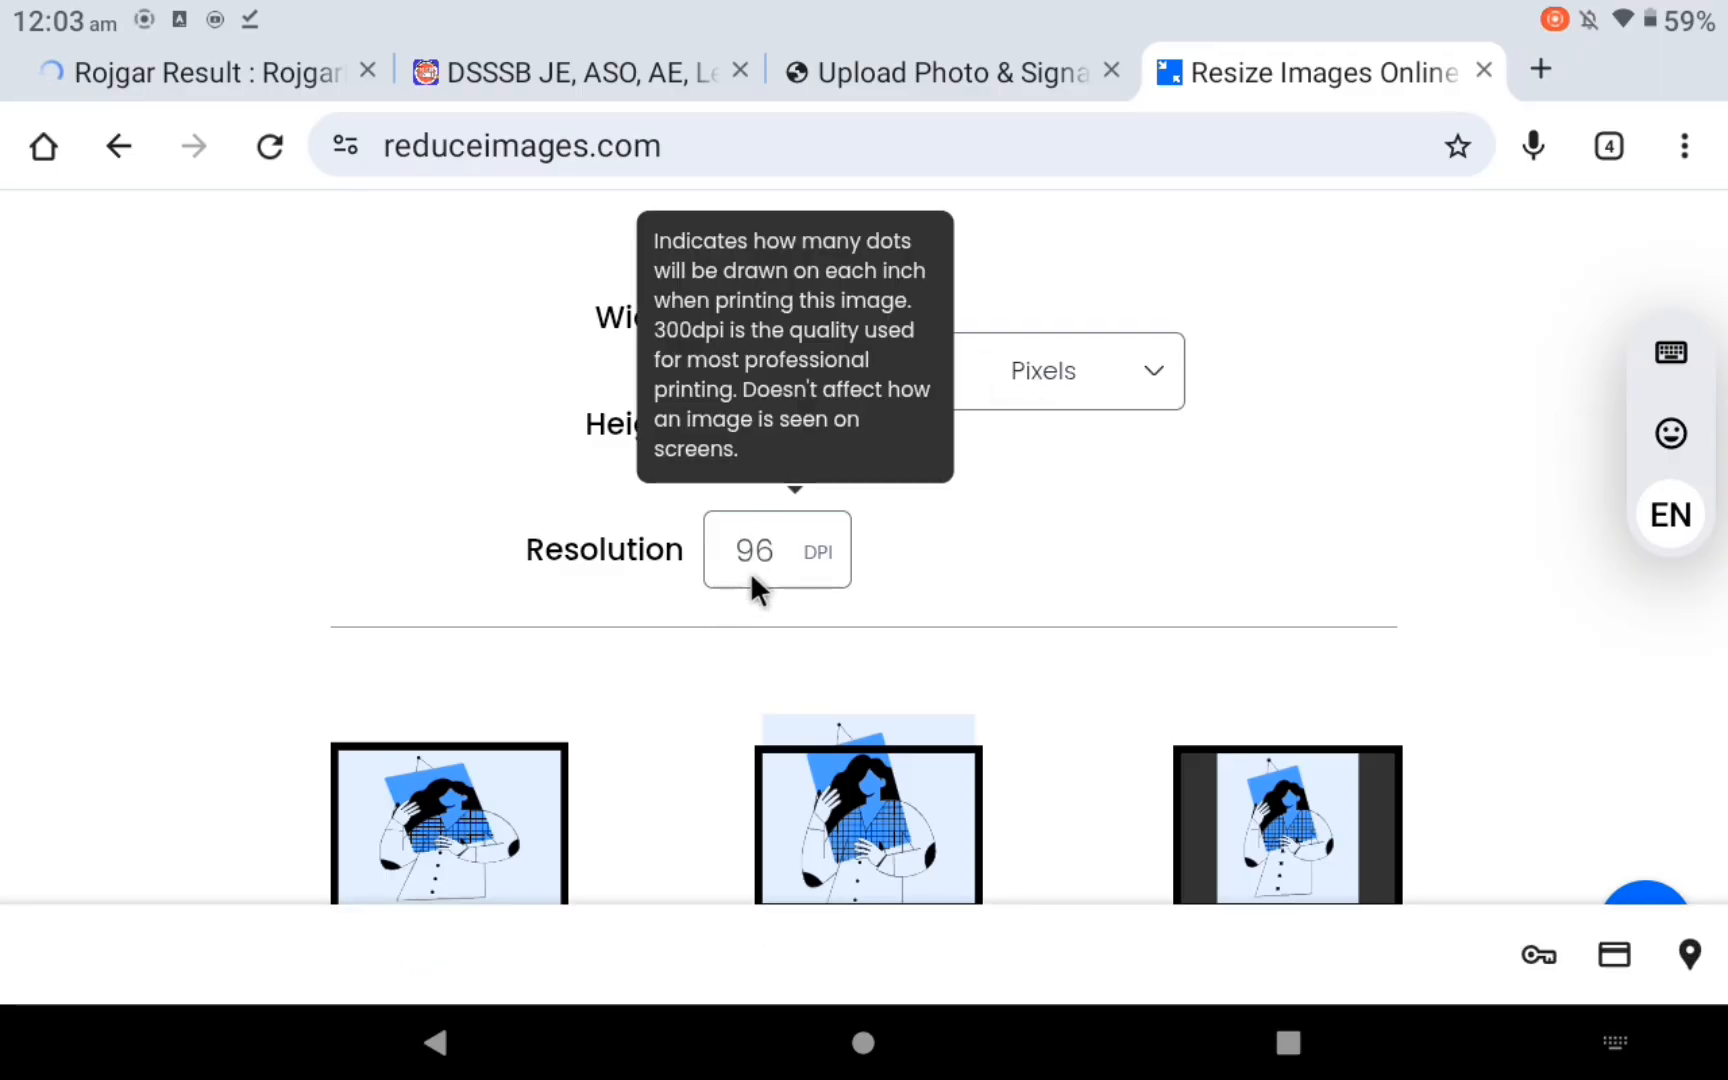
{"action": "scroll", "coordinate": [1027, 515], "scroll_direction": "down", "scroll_amount": 4}
{"action": "scroll", "coordinate": [1025, 509], "scroll_direction": "down", "scroll_amount": 6}
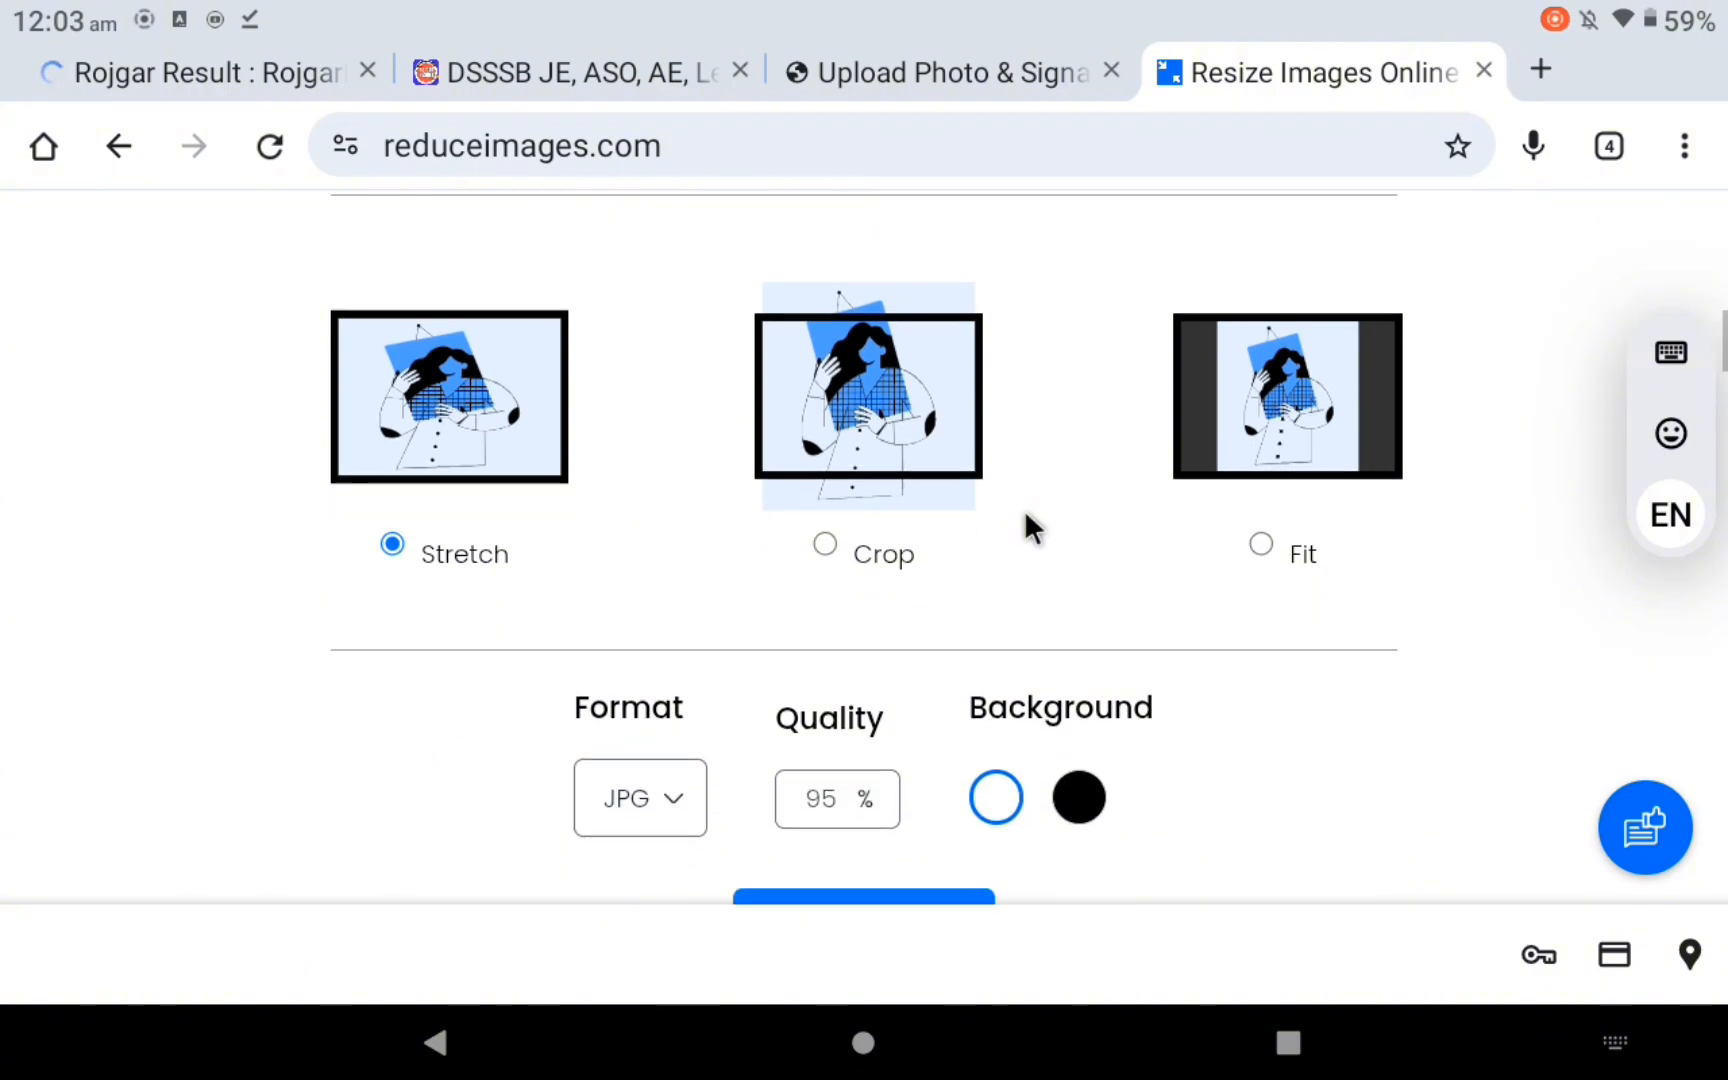
{"action": "left_click", "coordinate": [859, 565]}
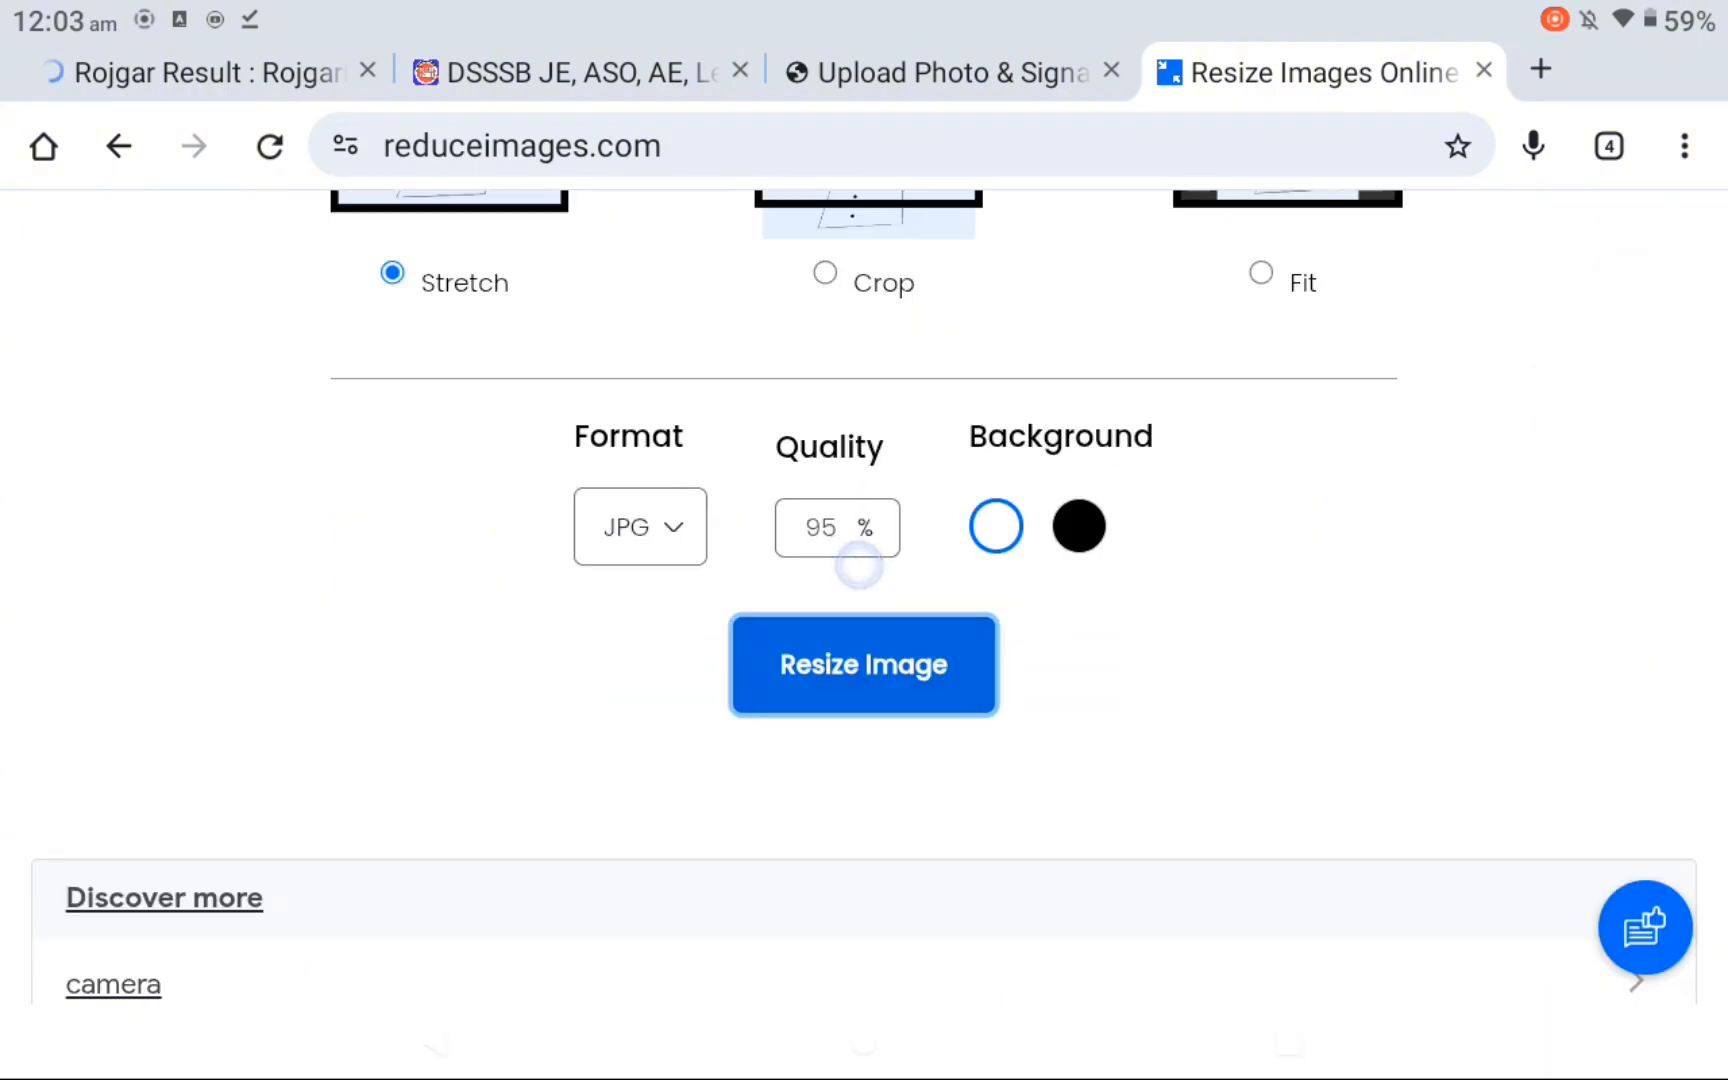
{"action": "left_click", "coordinate": [821, 652]}
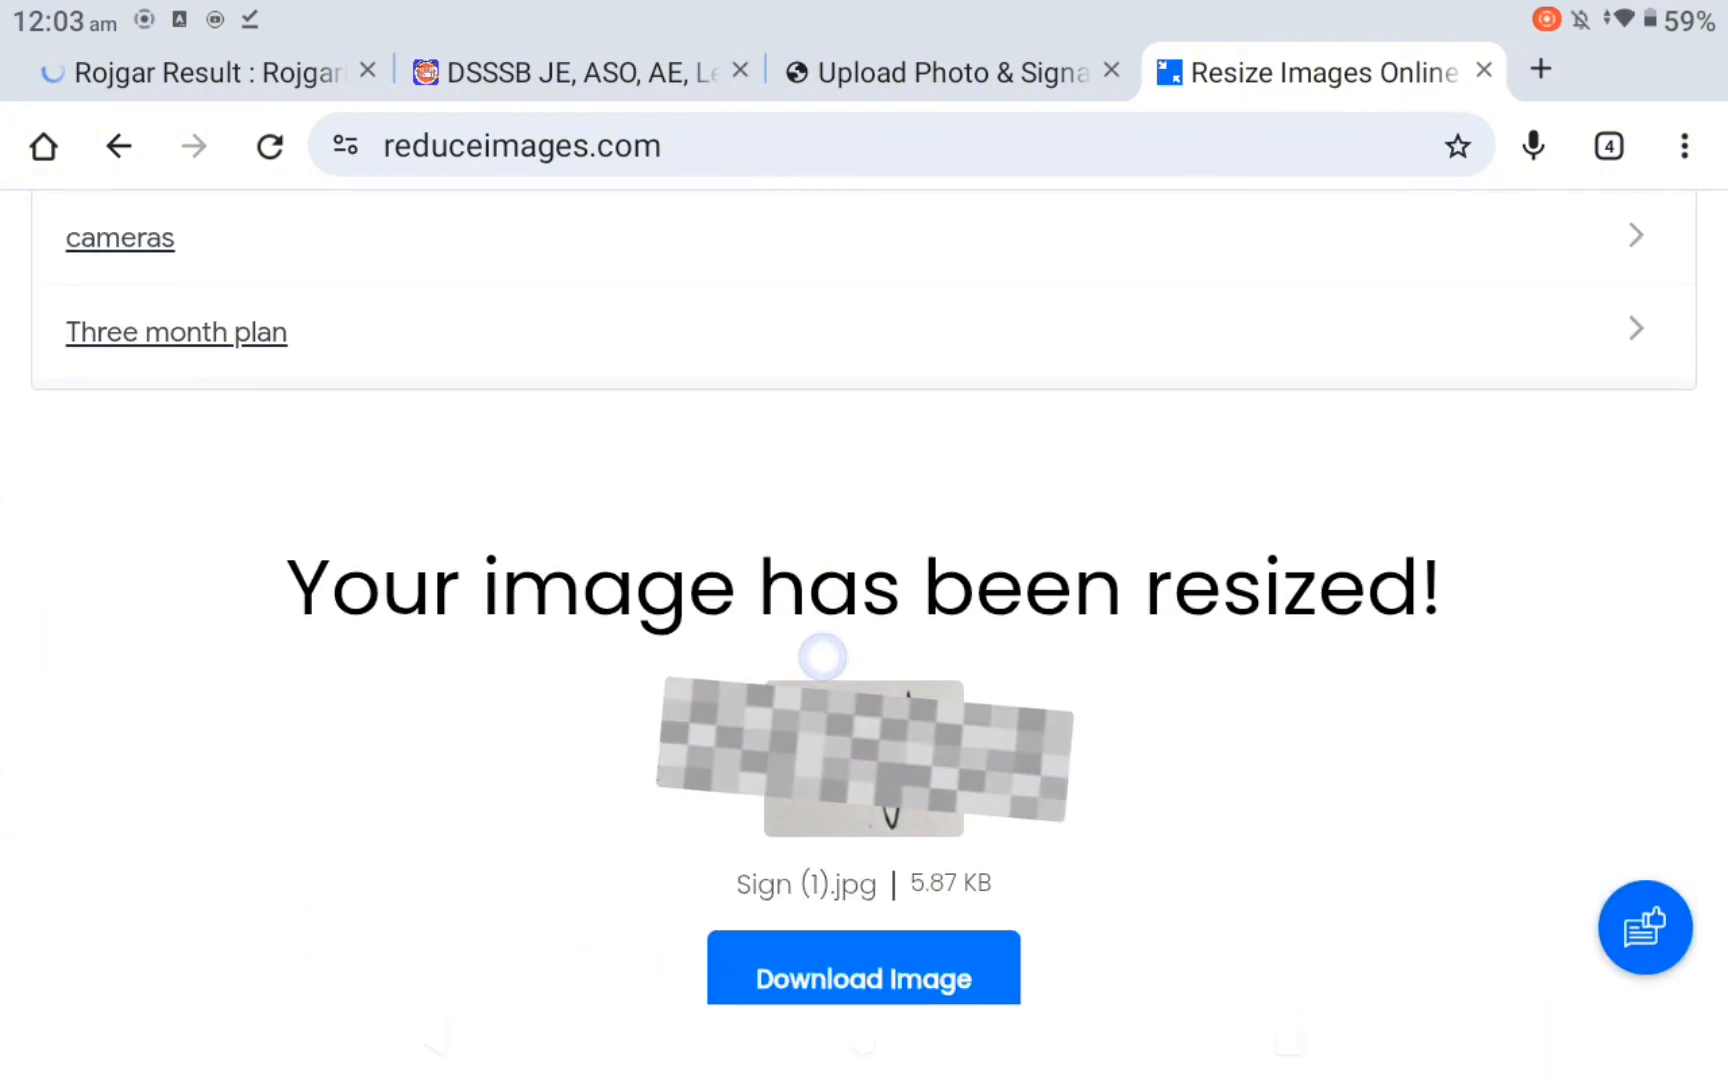
{"action": "left_click", "coordinate": [1034, 841]}
- Resize the signature again at 100% output quality and download the resulting image
{"action": "scroll", "coordinate": [1034, 840], "scroll_direction": "up", "scroll_amount": 5}
{"action": "scroll", "coordinate": [1011, 770], "scroll_direction": "up", "scroll_amount": 4}
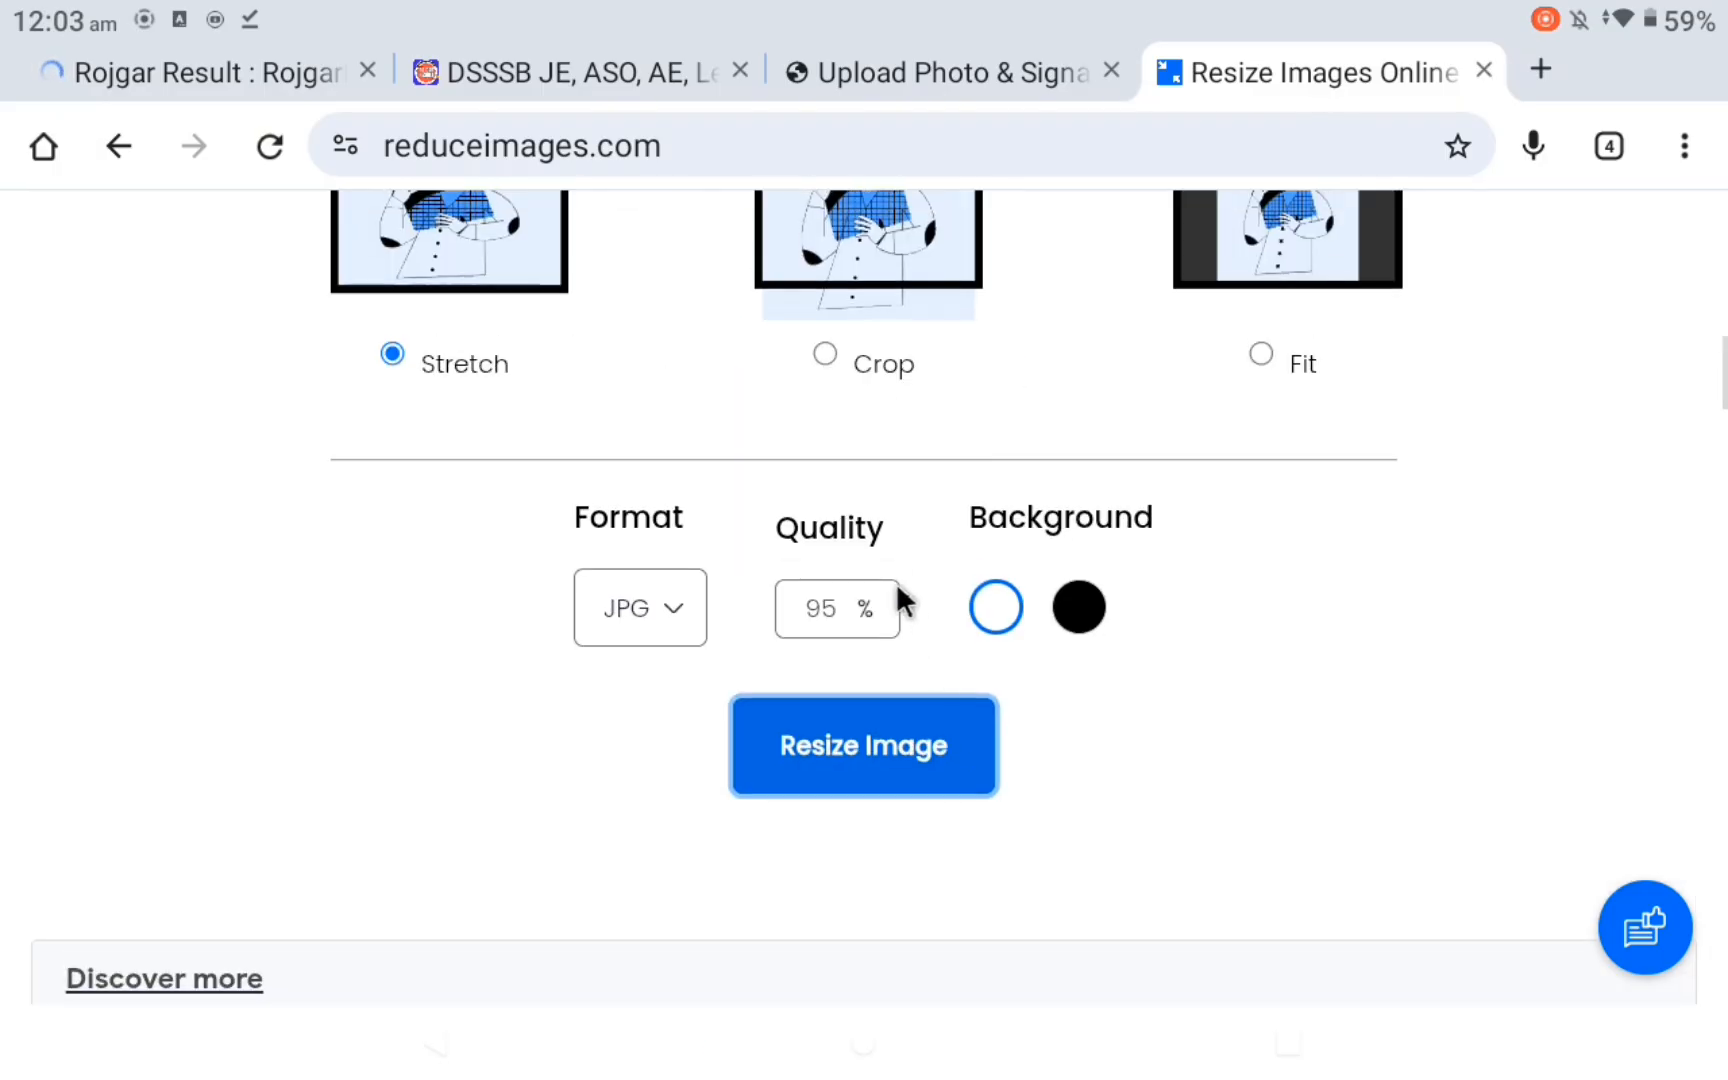
{"action": "left_click", "coordinate": [826, 601]}
{"action": "key", "text": "BackSpace"}
{"action": "key", "text": "BackSpace"}
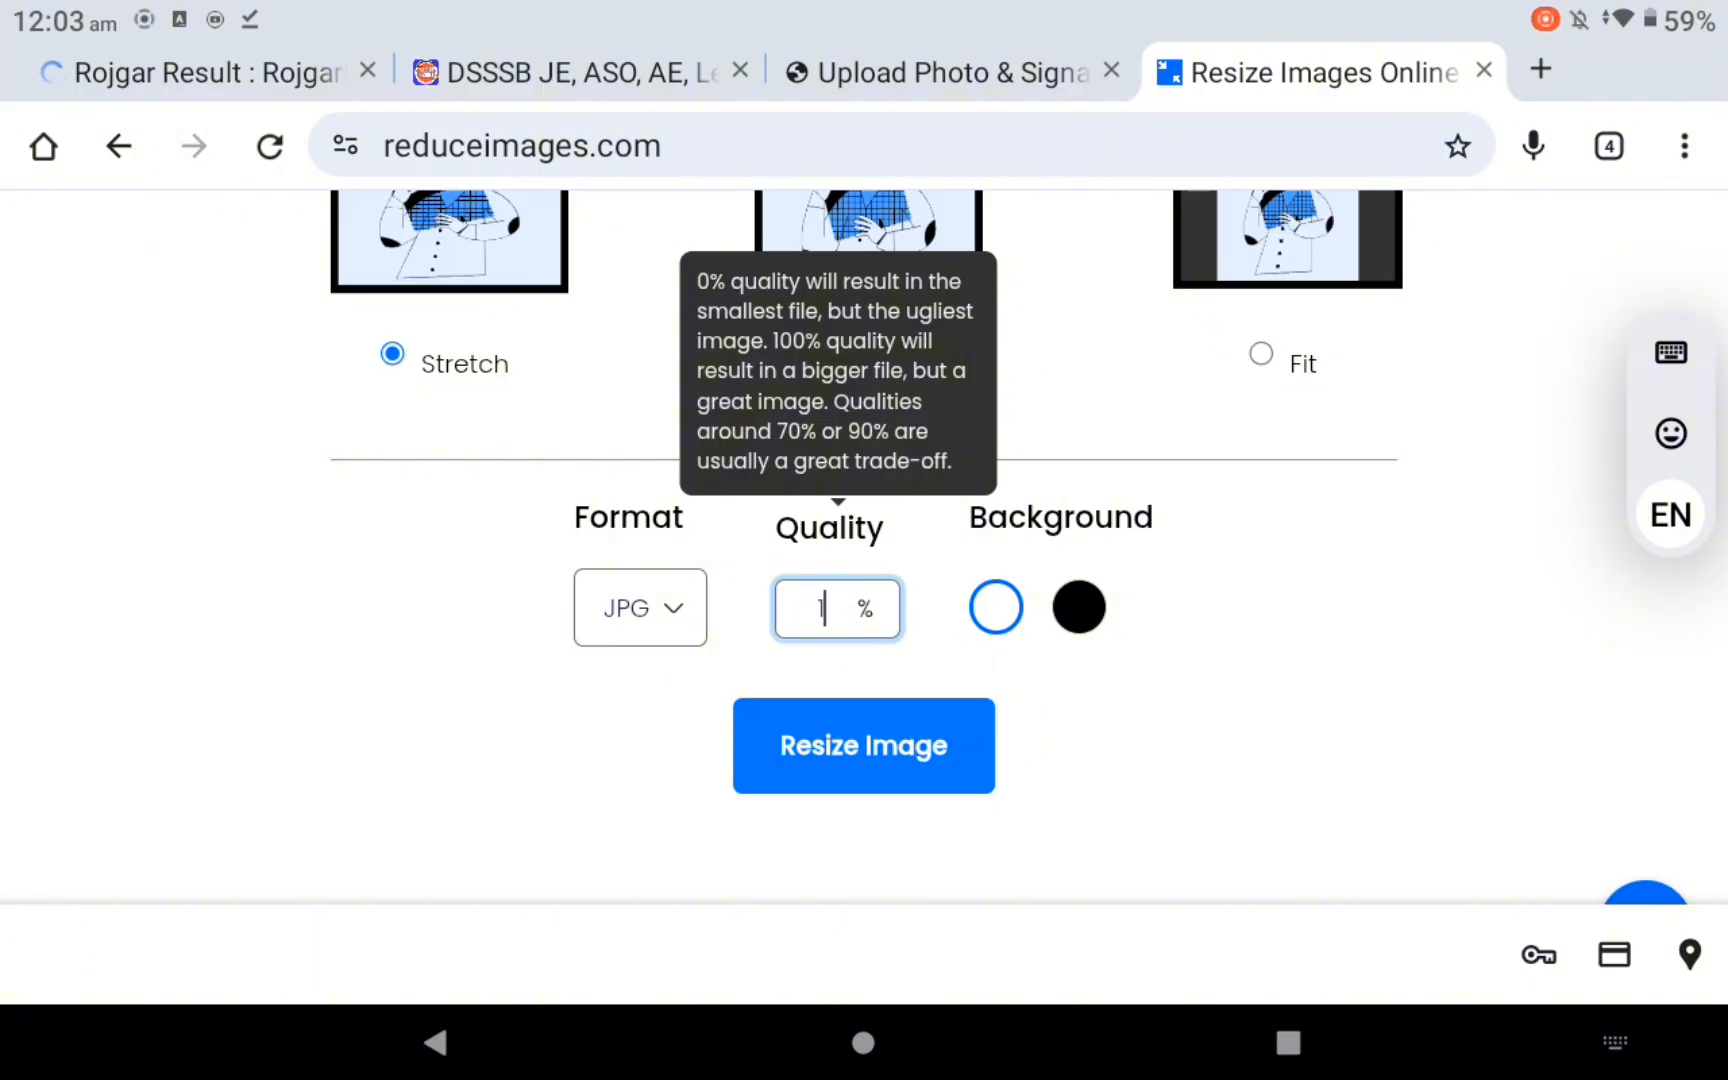
{"action": "type", "text": "100"}
{"action": "left_click", "coordinate": [876, 744]}
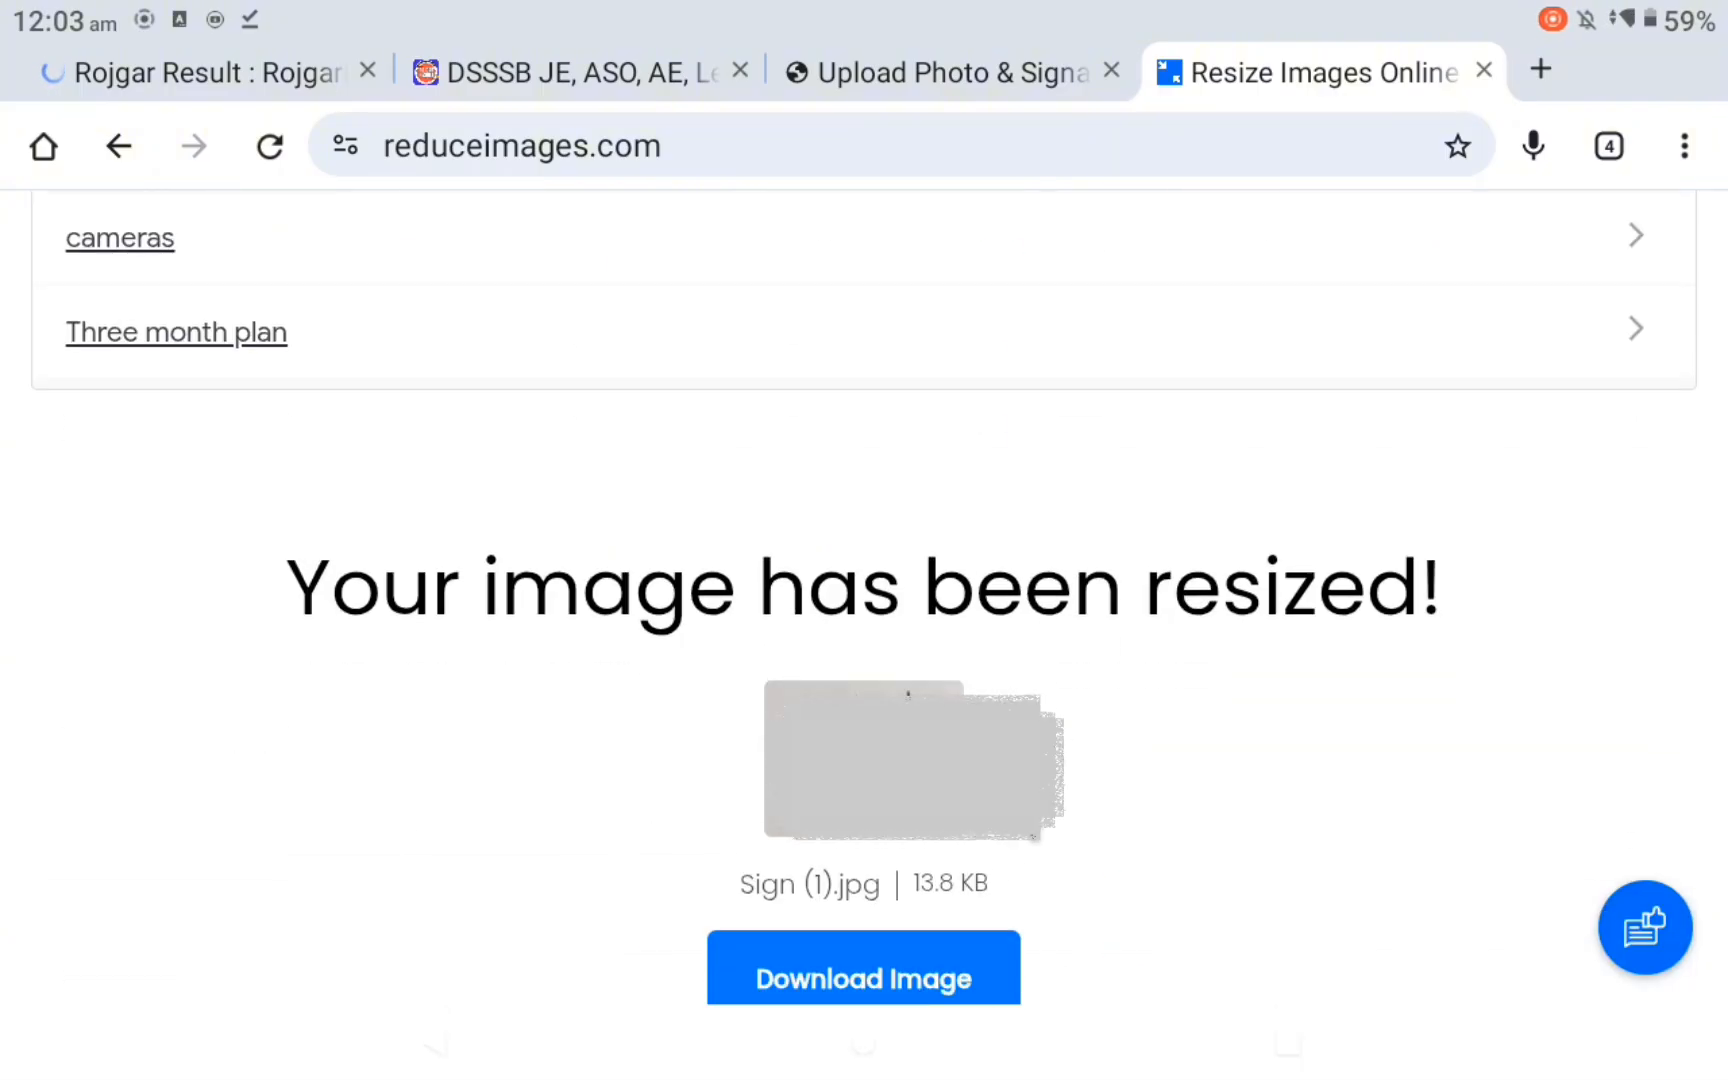
{"action": "left_click", "coordinate": [900, 984]}
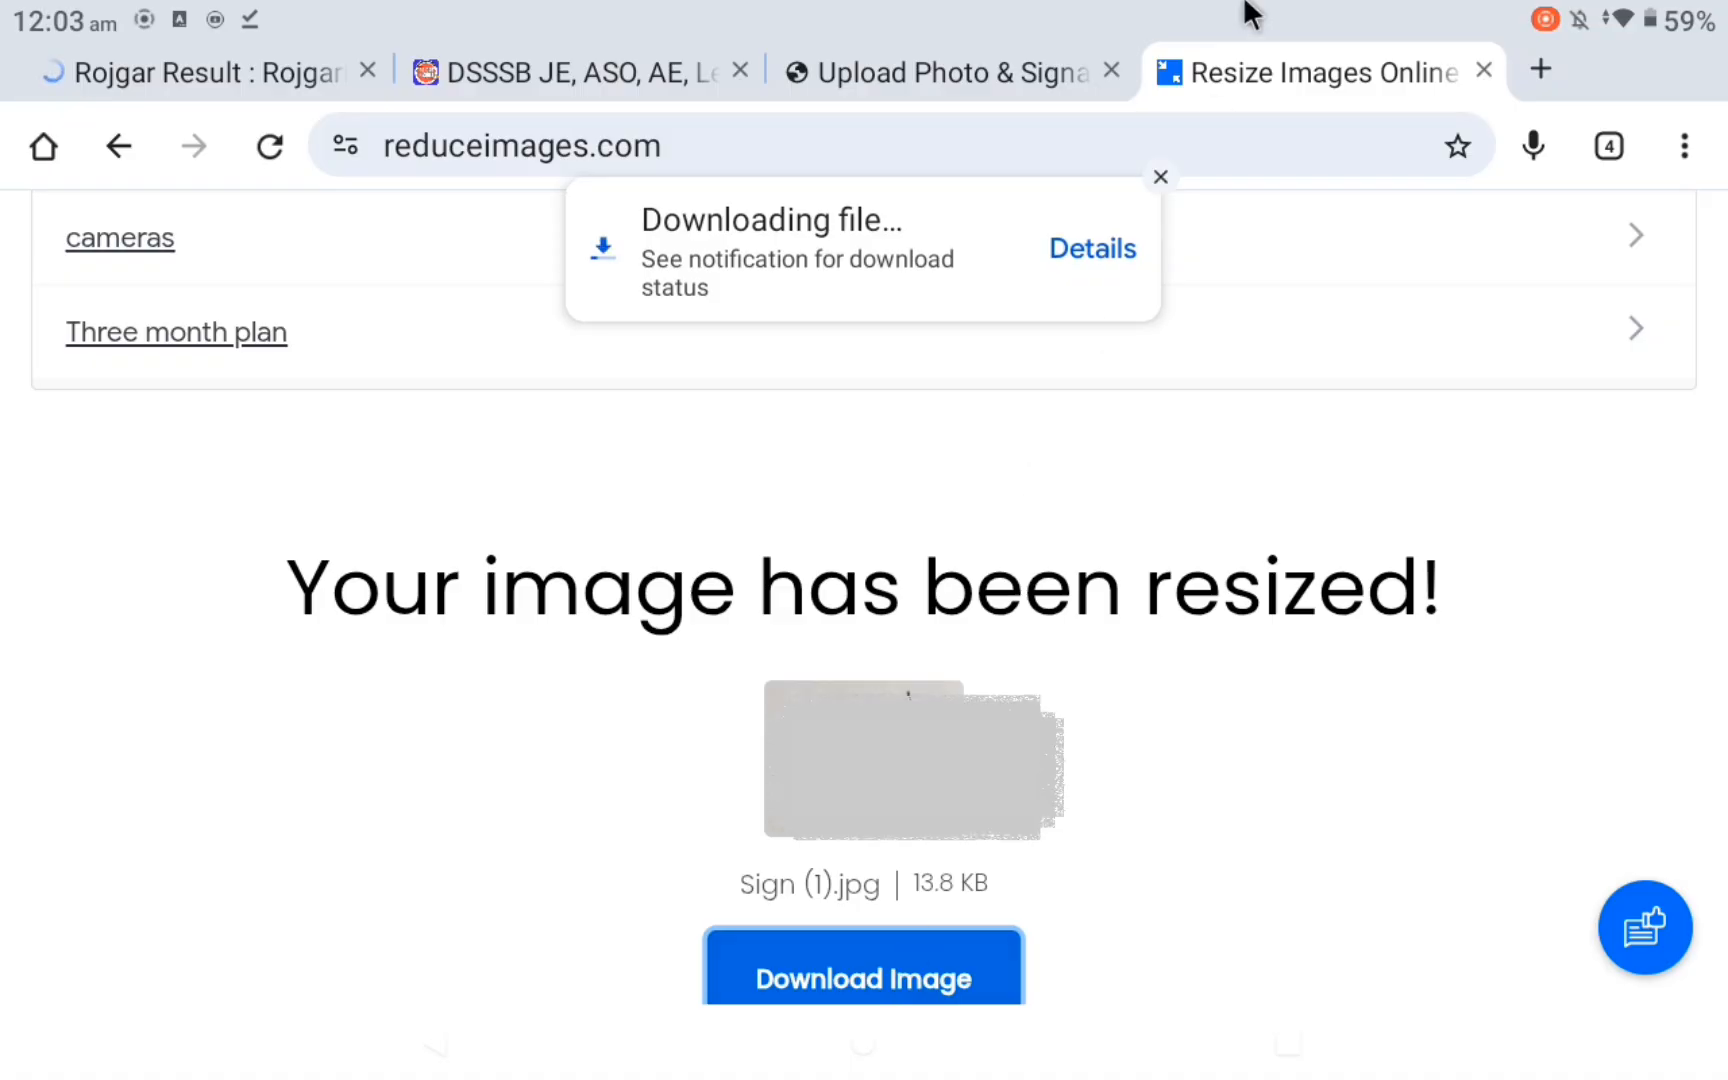
- Upload the resized Sign (1).jpg as the applicant's signature on the DSSSB upload page
{"action": "left_click", "coordinate": [943, 62]}
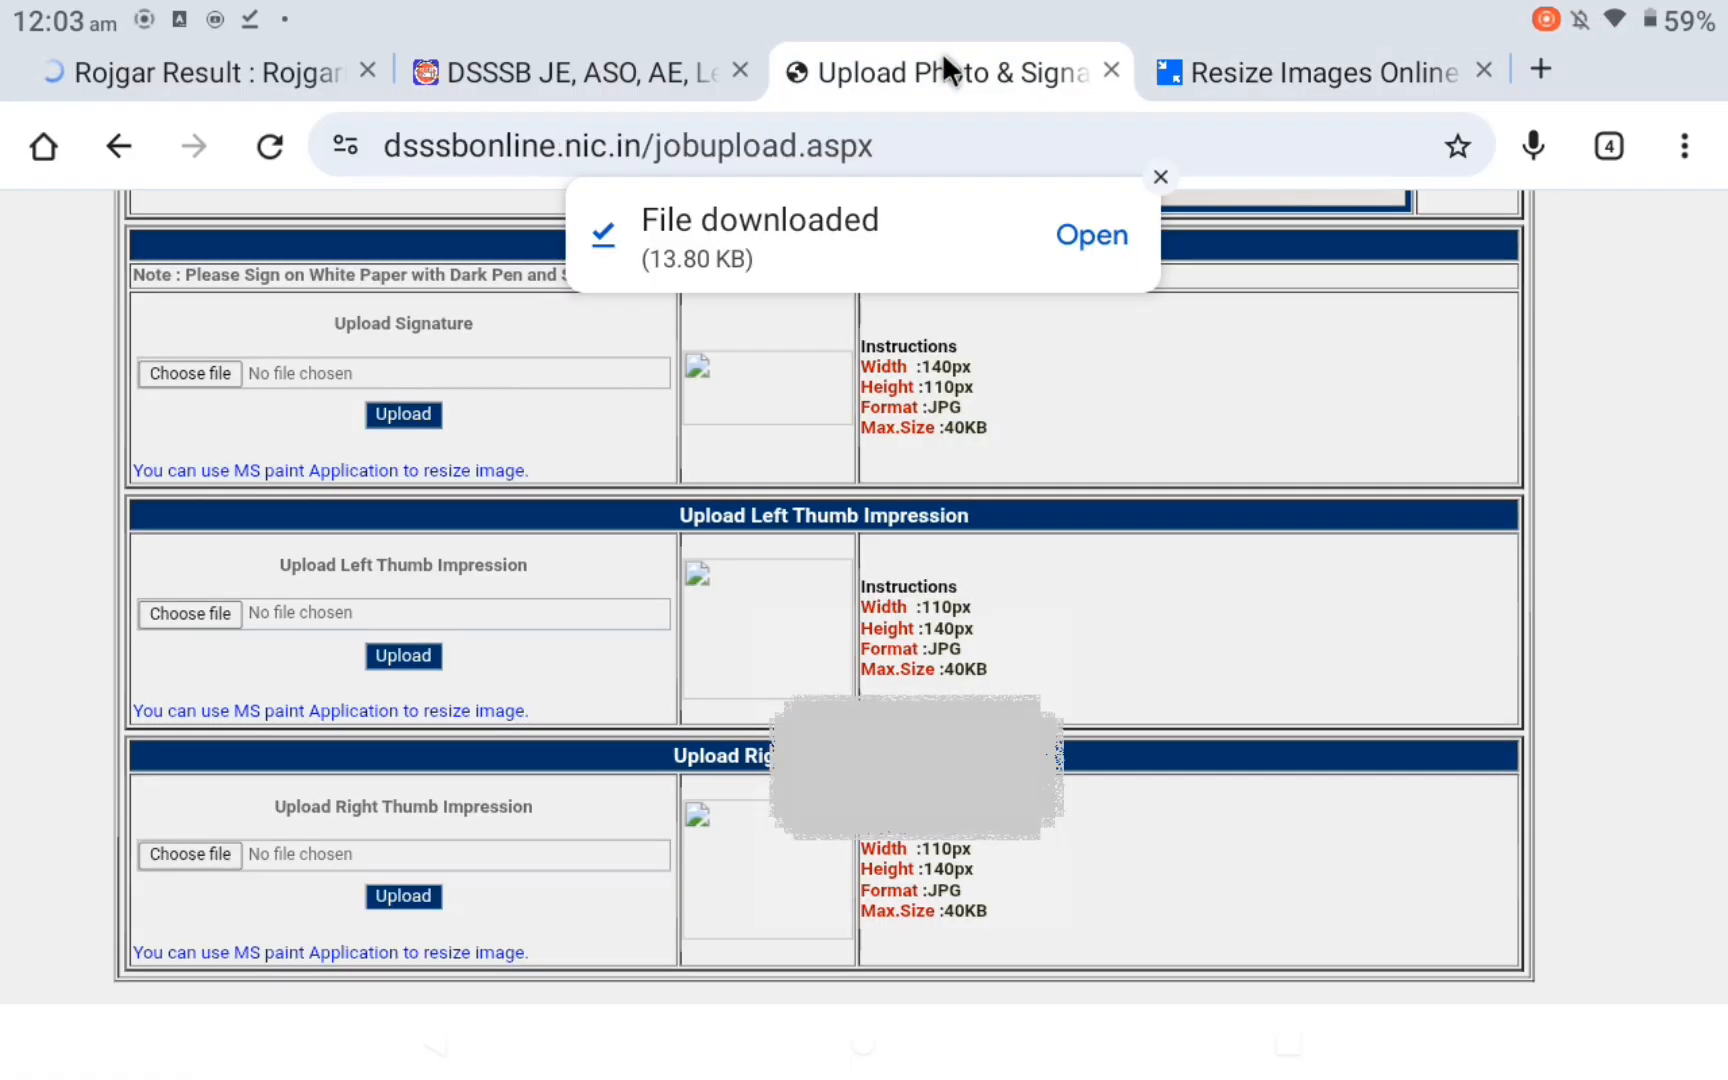
{"action": "left_click", "coordinate": [396, 366]}
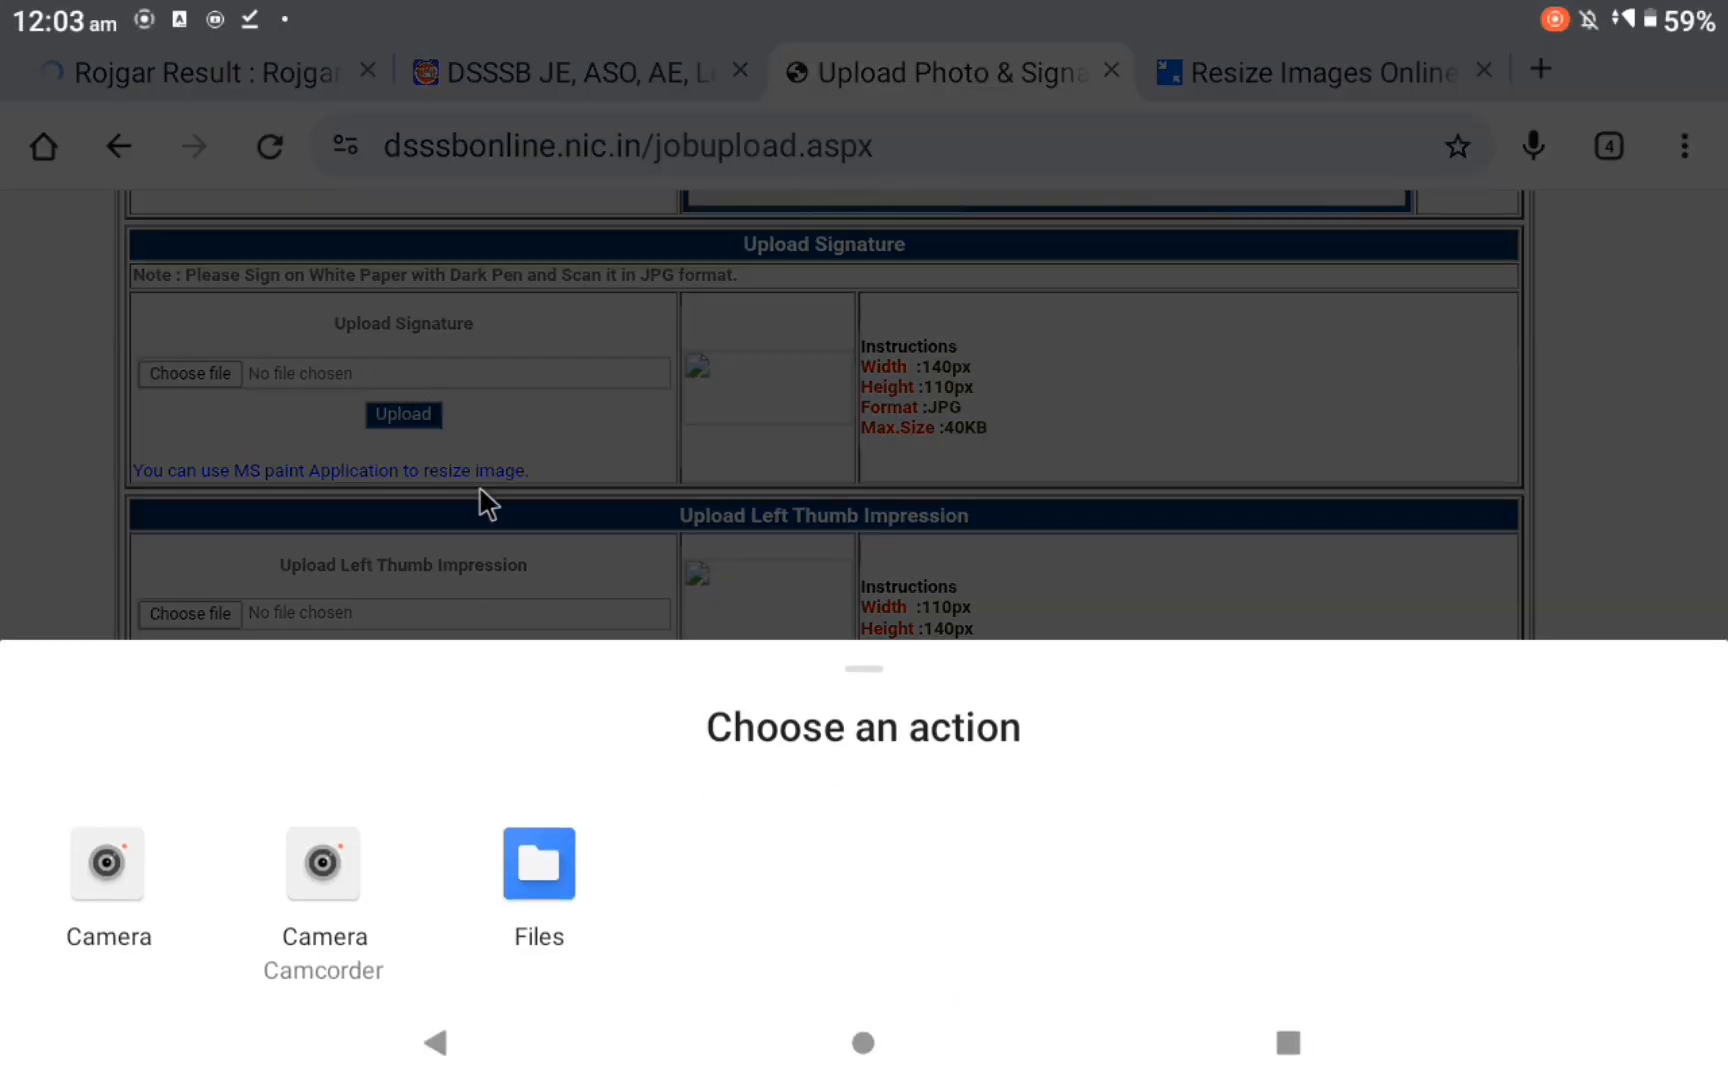
{"action": "left_click", "coordinate": [527, 893]}
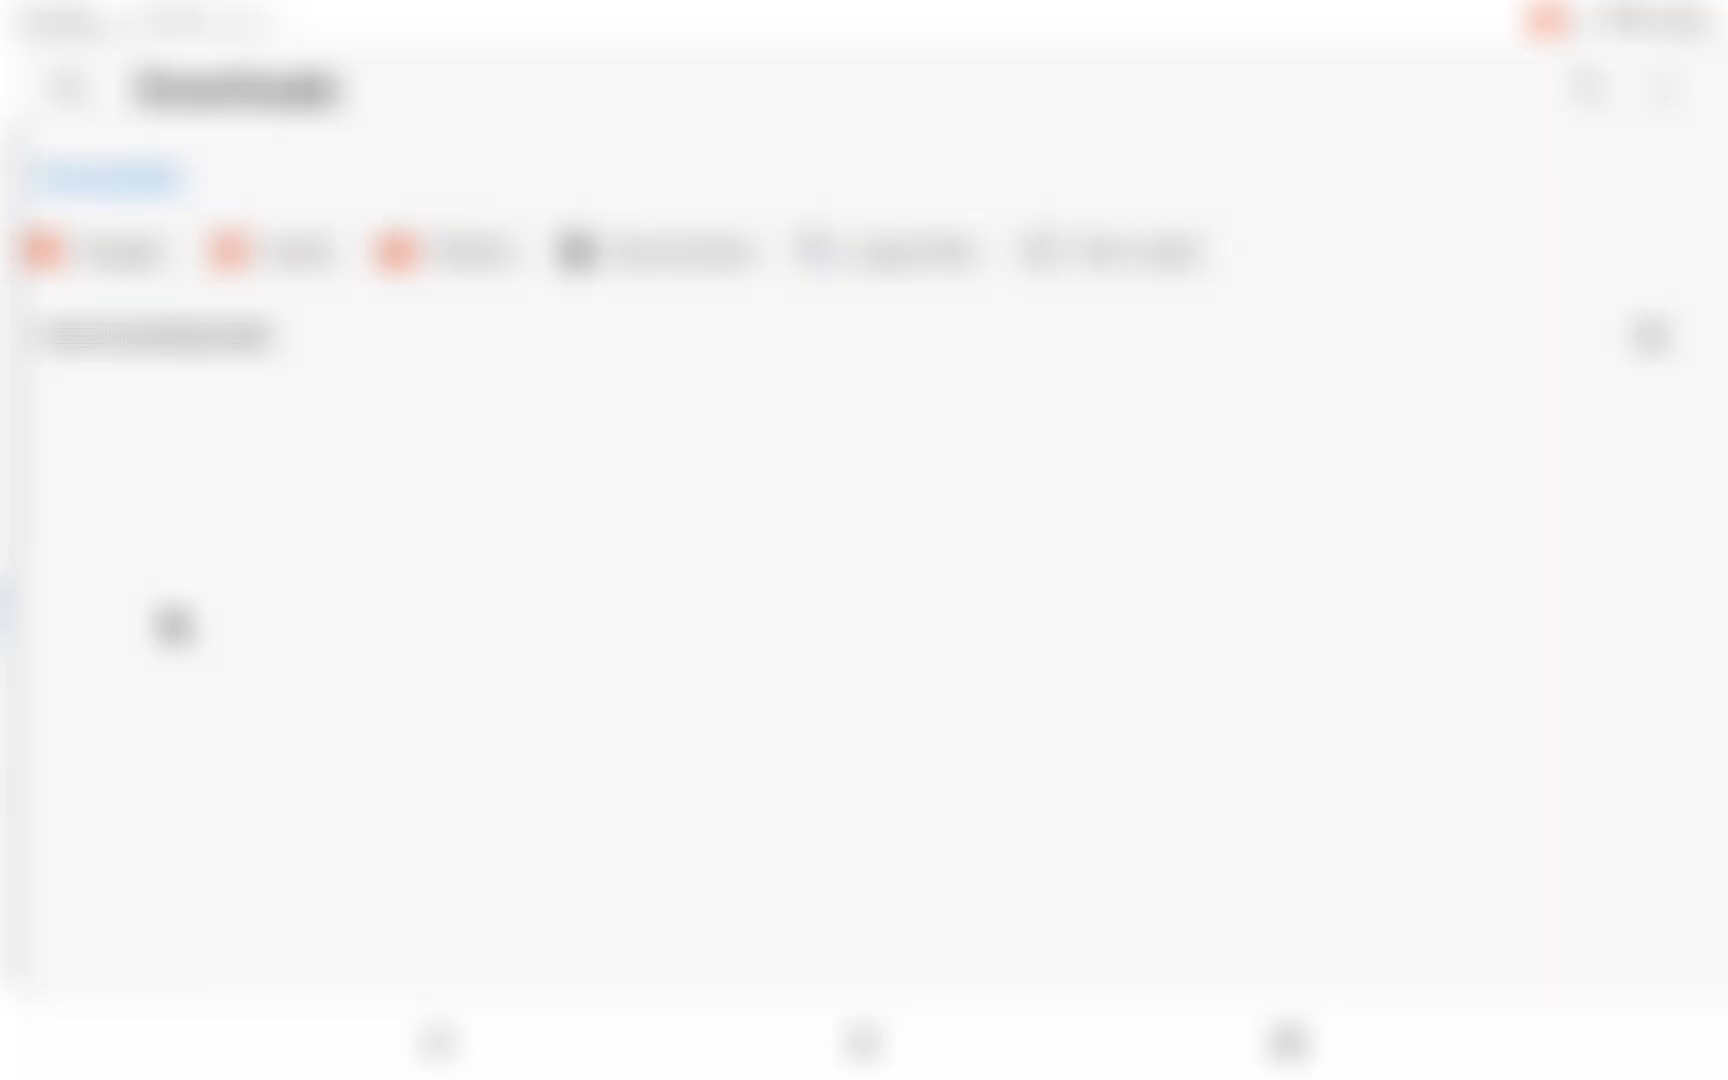
{"action": "left_click", "coordinate": [174, 636]}
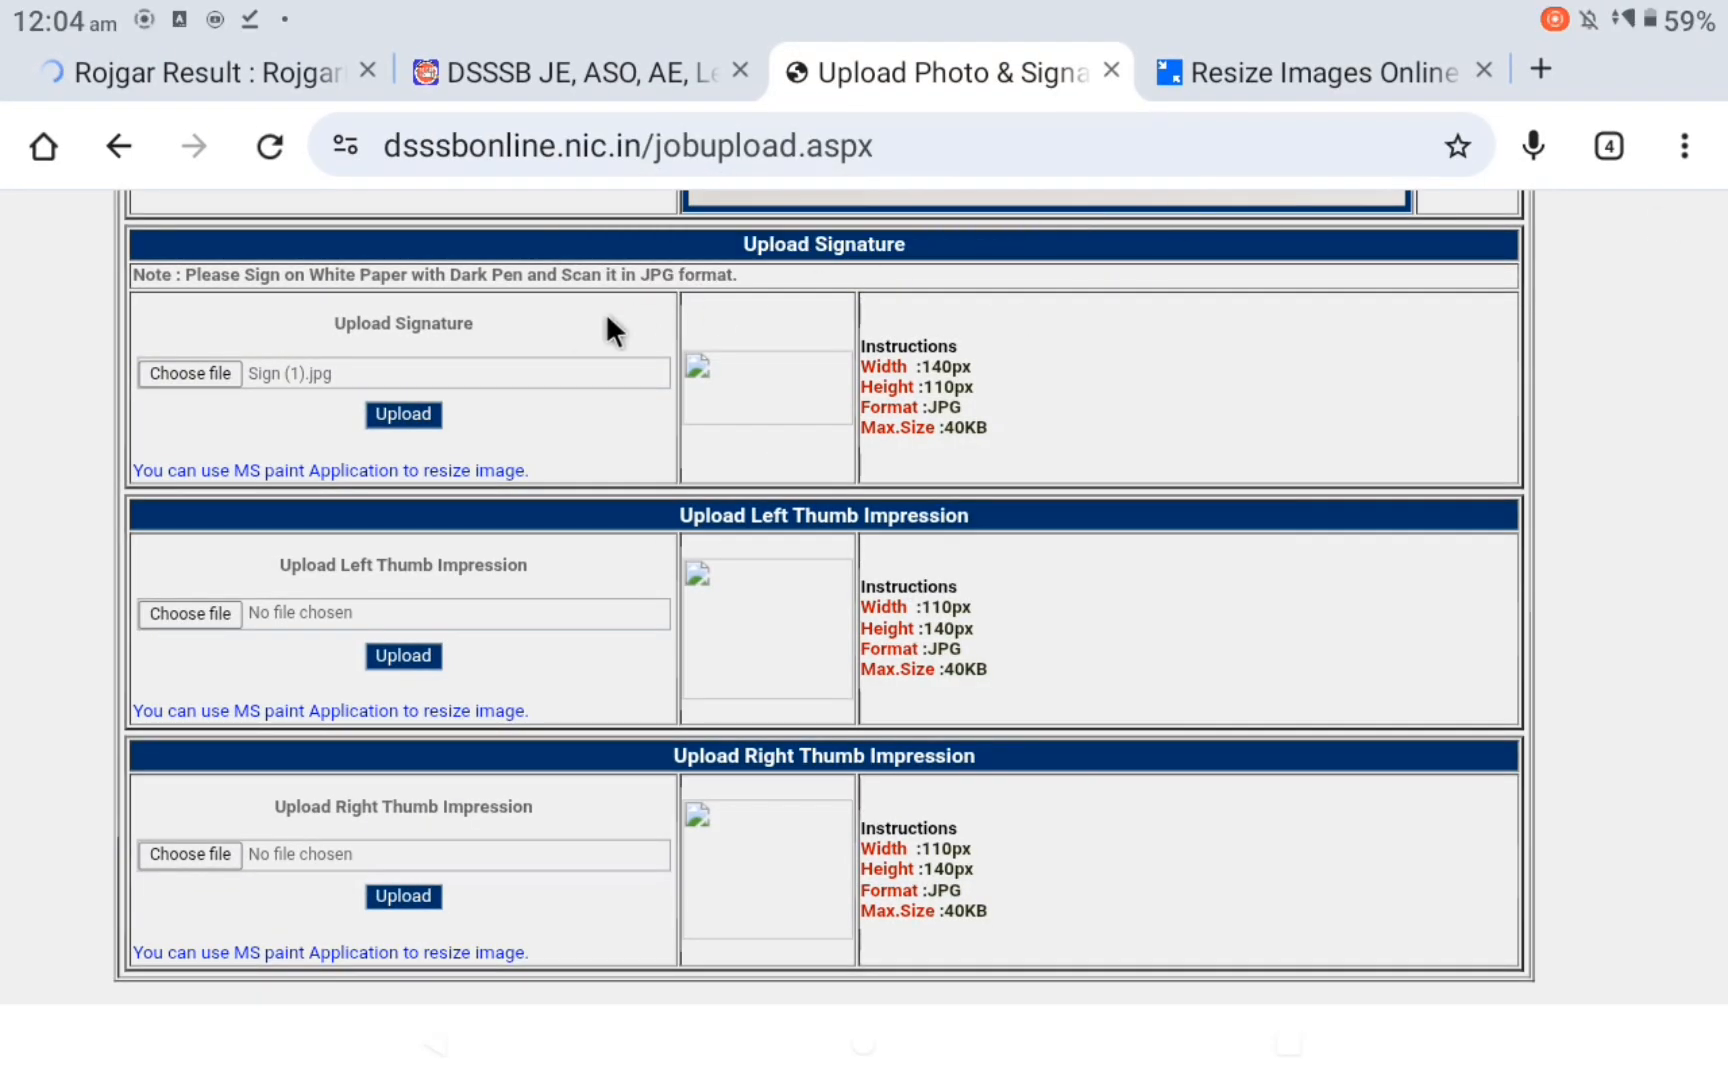
{"action": "left_click", "coordinate": [405, 413]}
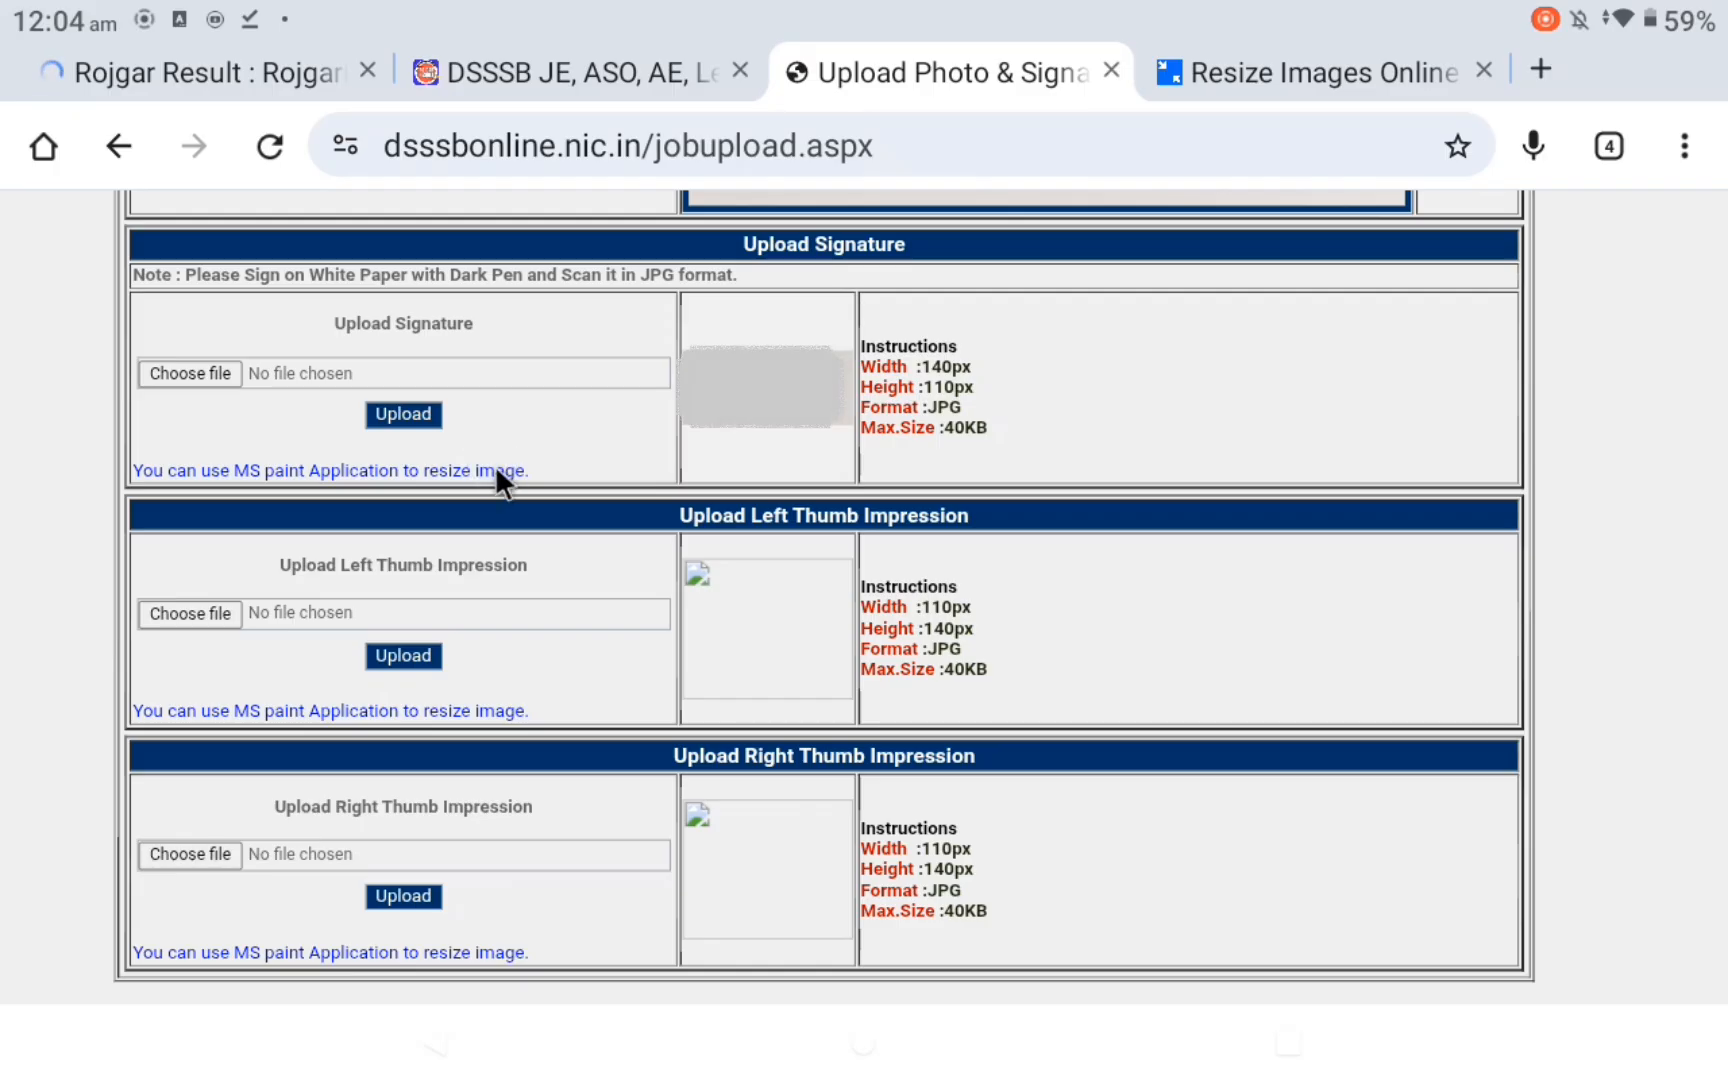
- Upload the left and right thumb impression images in their sections of the application
{"action": "left_click", "coordinate": [640, 625]}
{"action": "left_click", "coordinate": [1376, 960]}
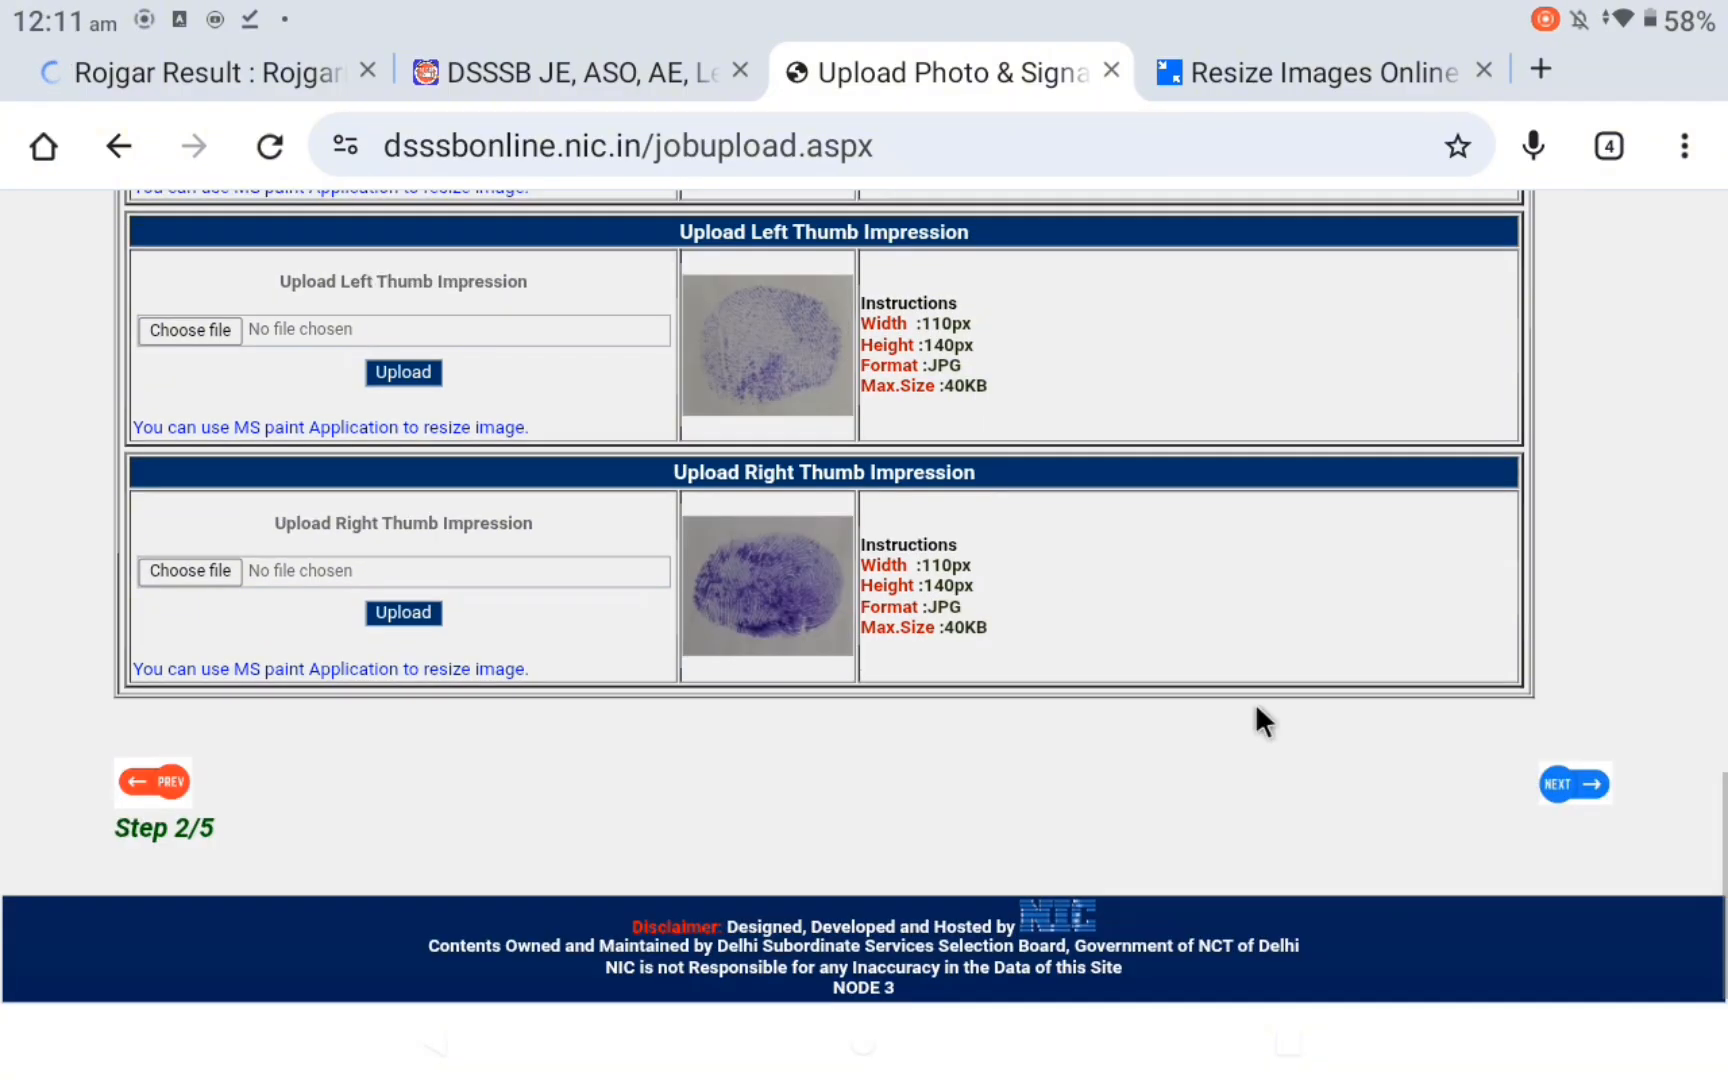
- Continue from the image uploads to the list of departments and posts under the combined examination
{"action": "left_click", "coordinate": [1576, 782]}
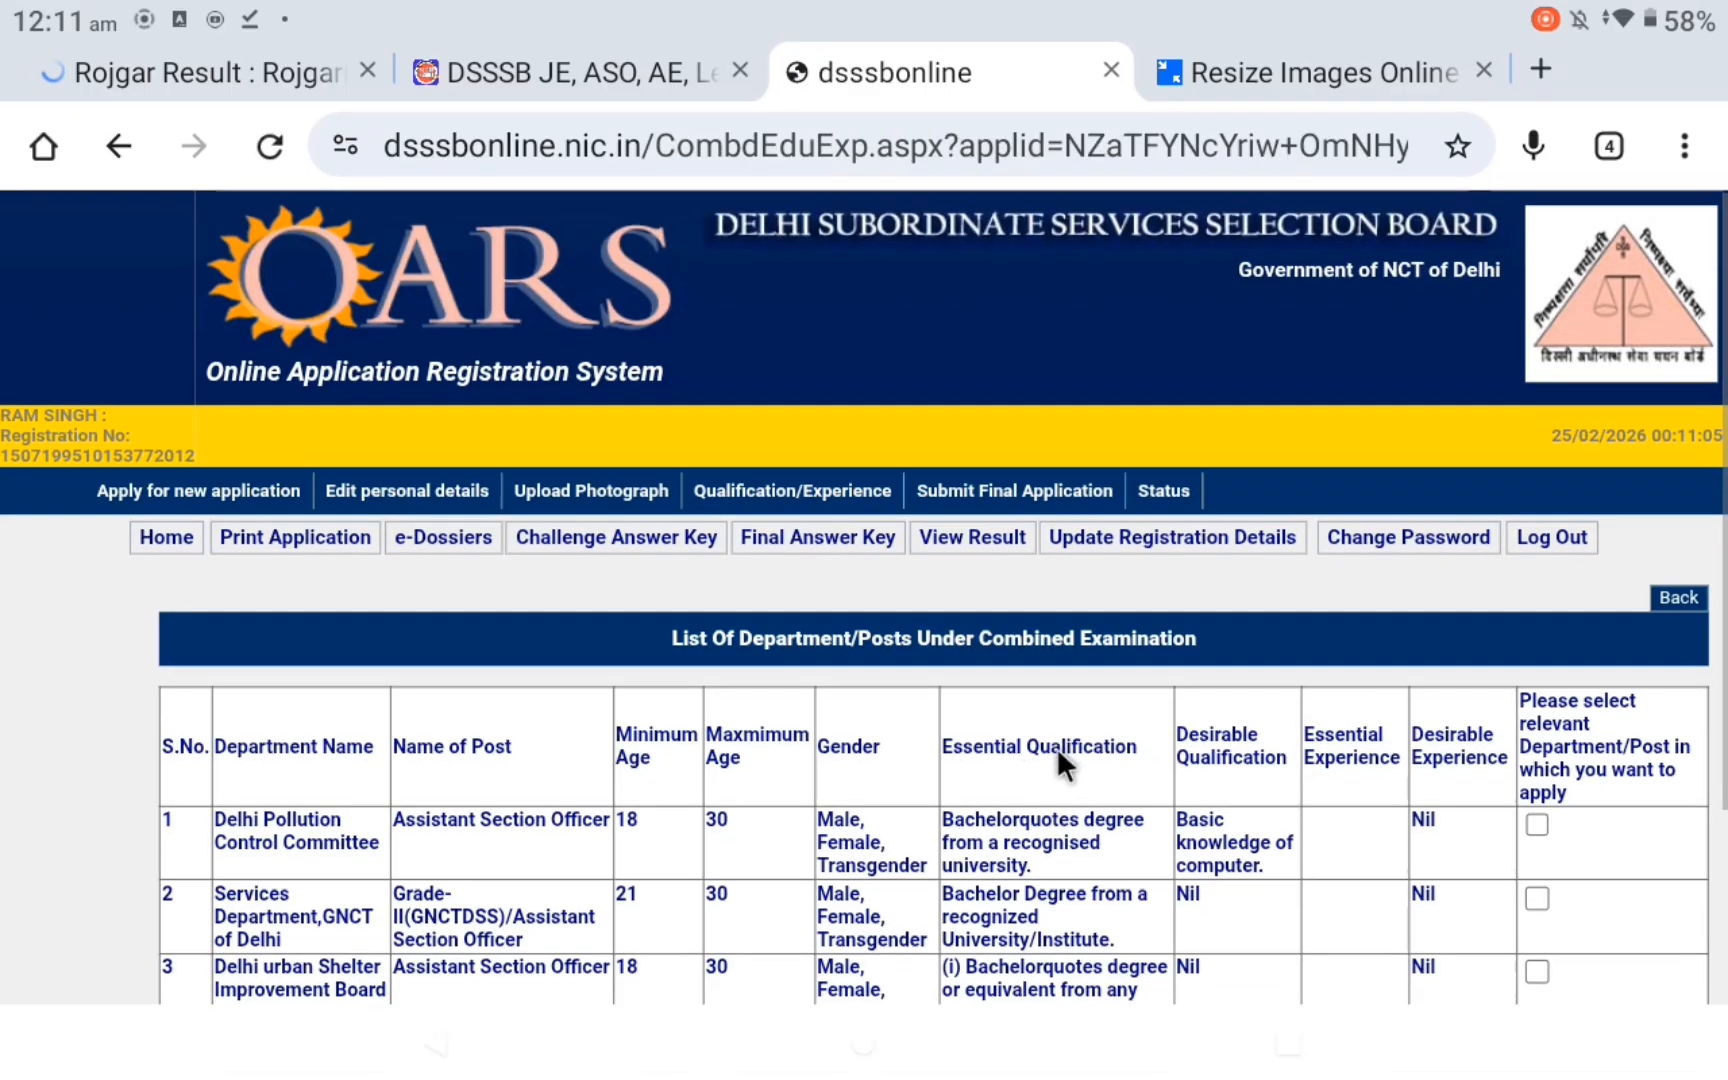
{"action": "scroll", "coordinate": [1056, 747], "scroll_direction": "down", "scroll_amount": 3}
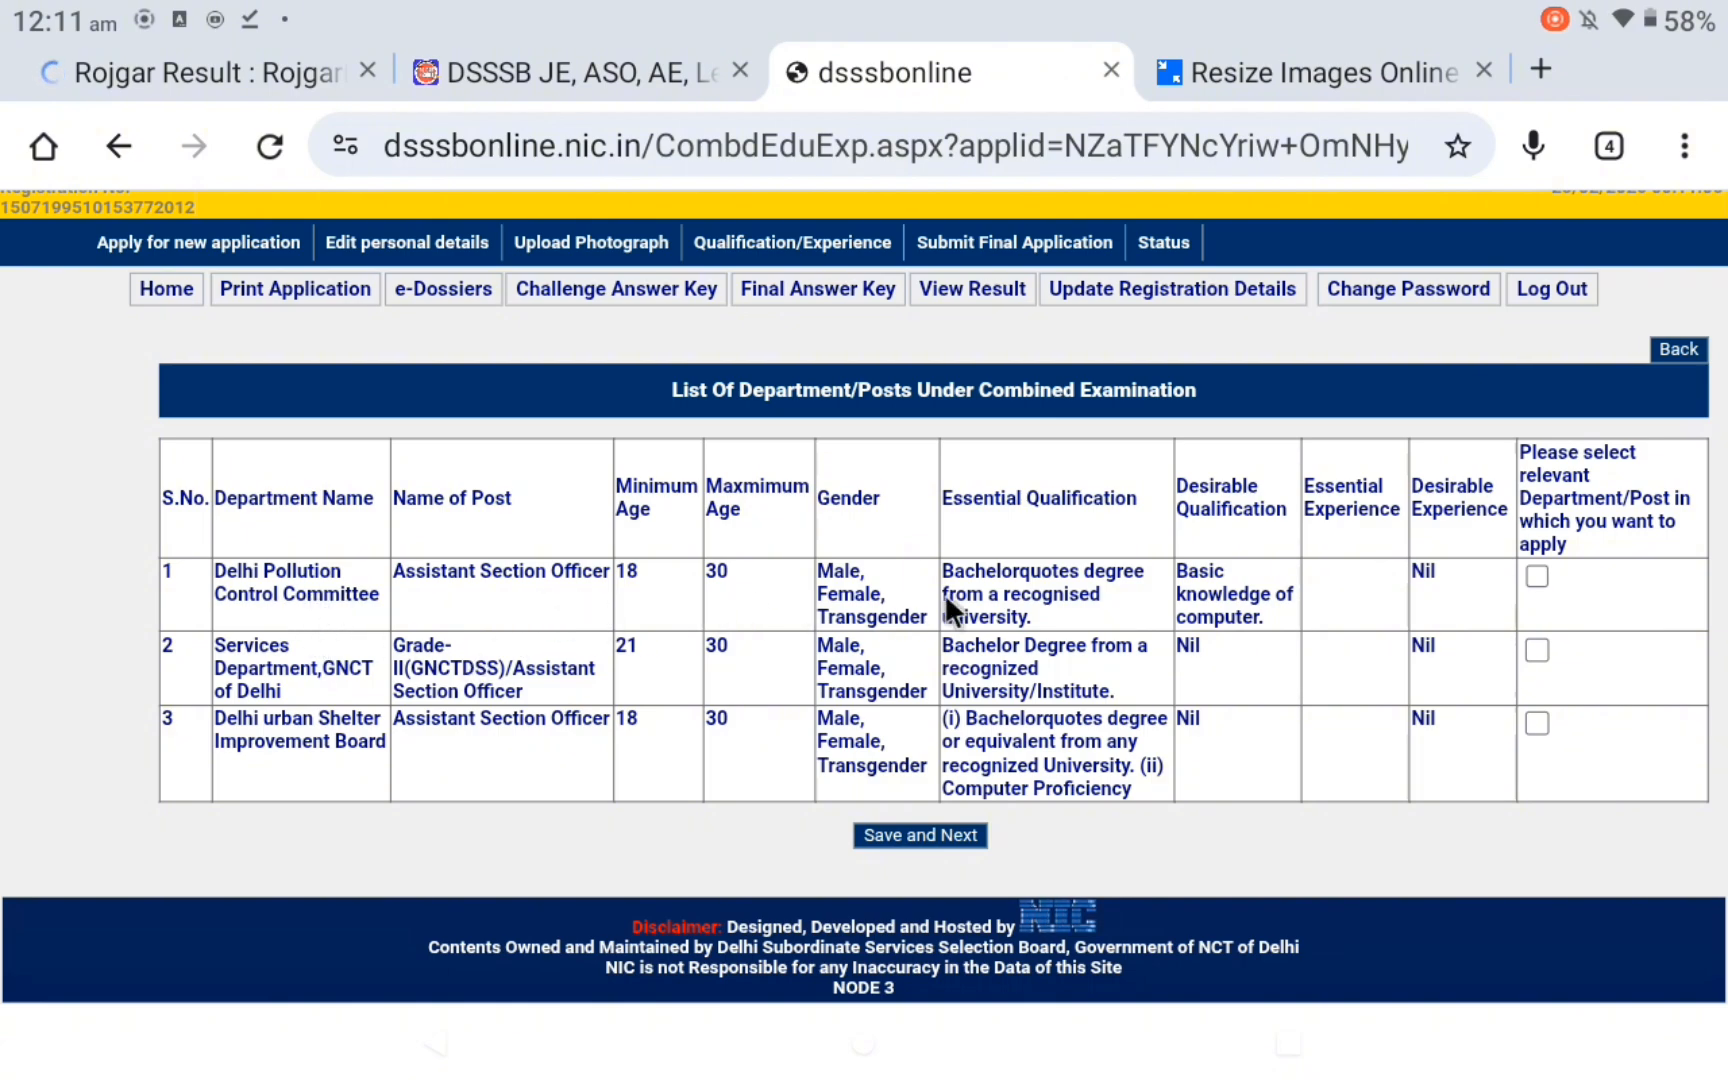
- Try to select the Assistant Section Officer post at Delhi Pollution Control Committee
{"action": "left_click", "coordinate": [1534, 573]}
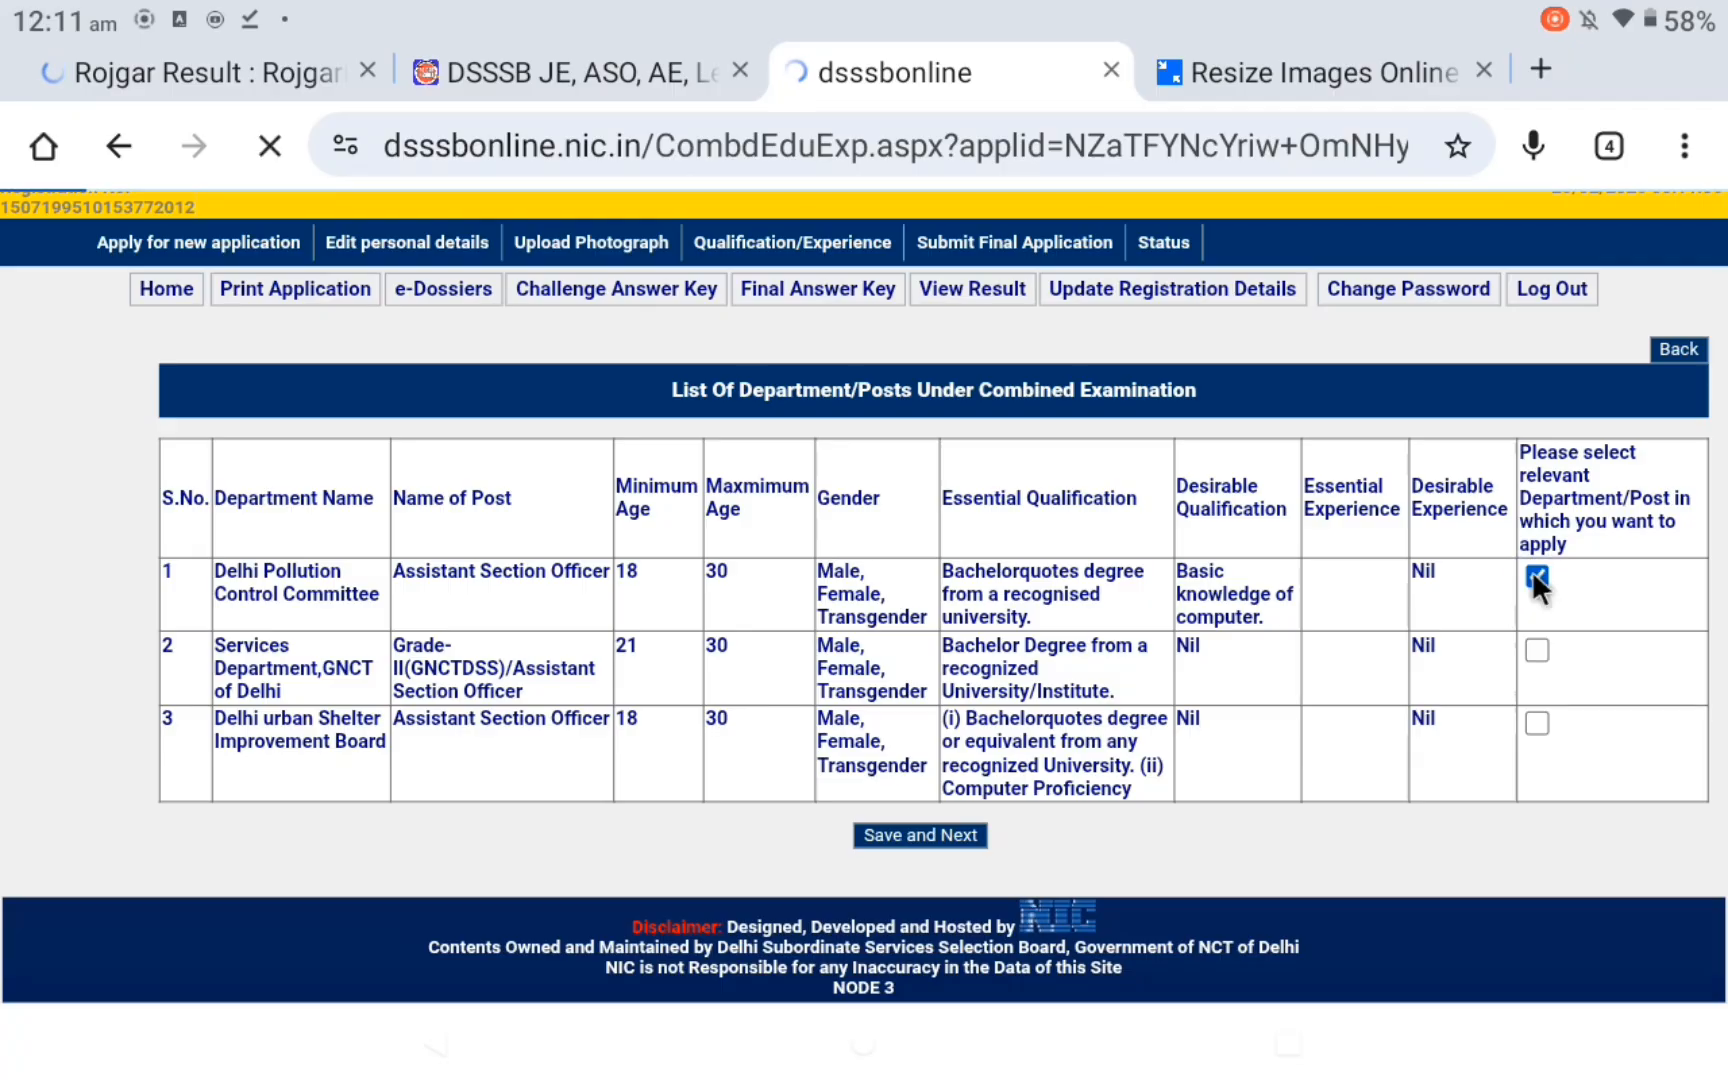
{"action": "left_click", "coordinate": [1189, 691]}
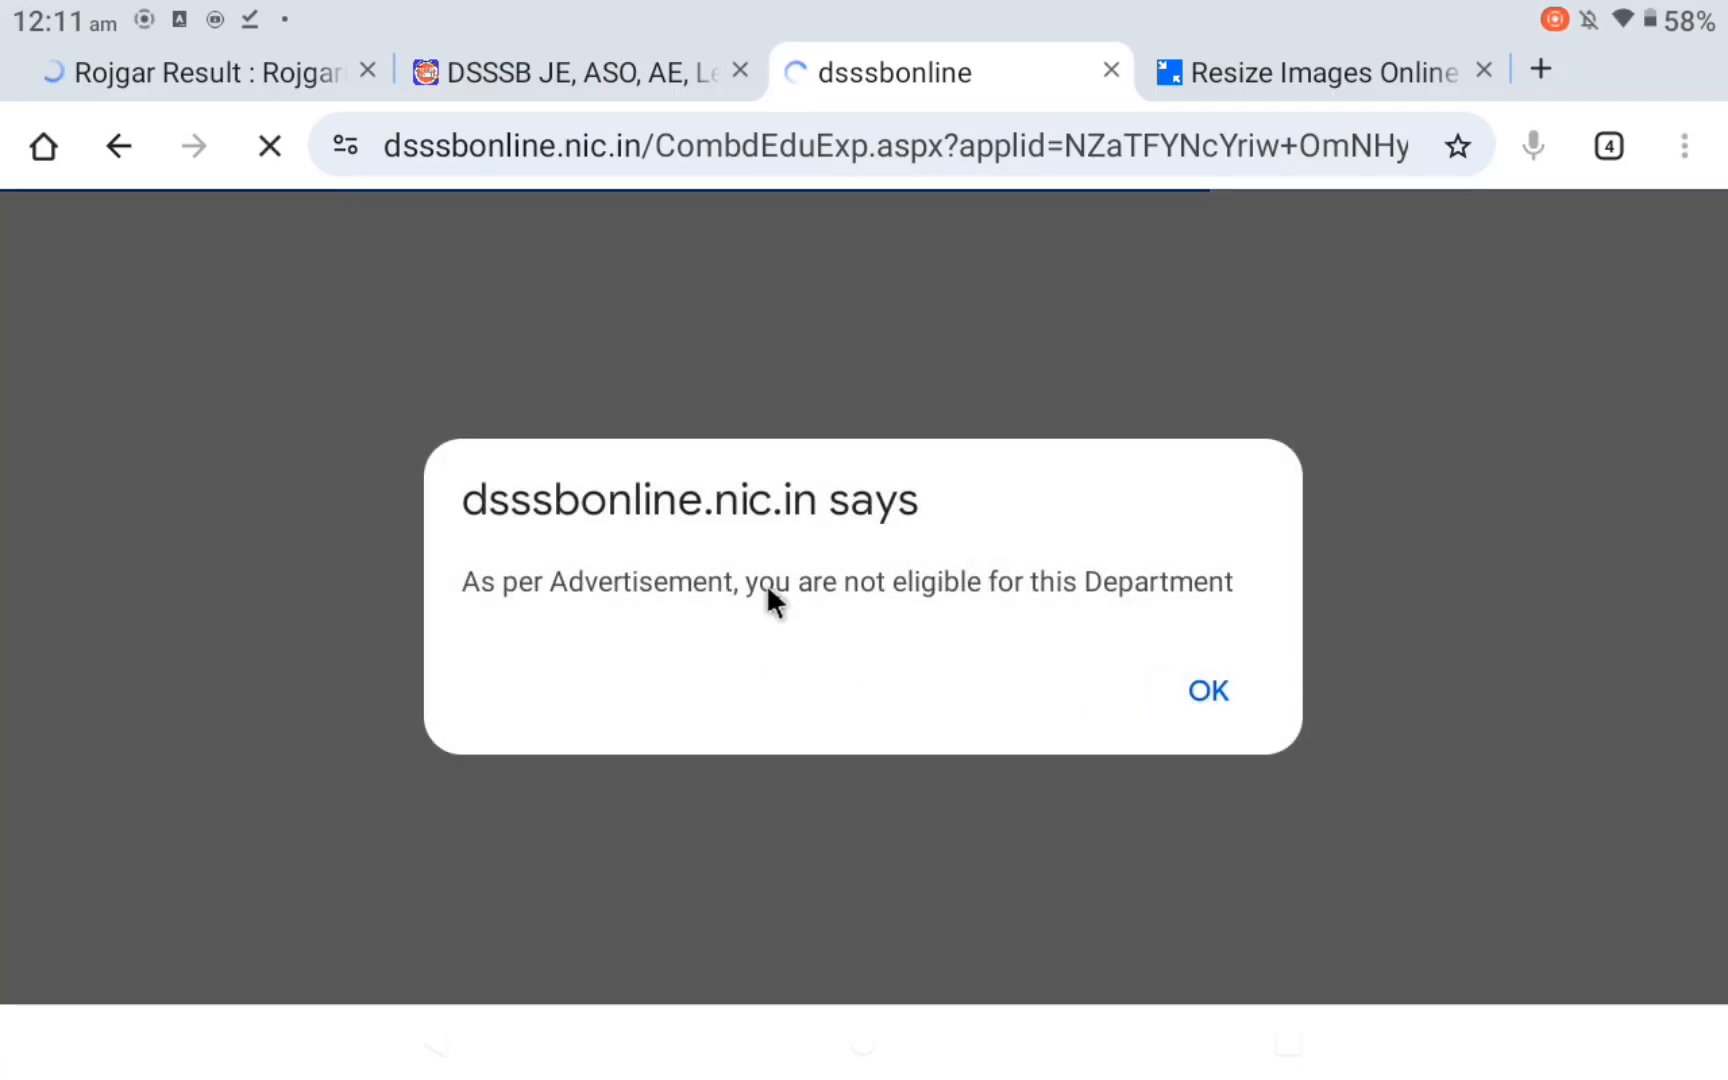
{"action": "left_click", "coordinate": [1208, 691]}
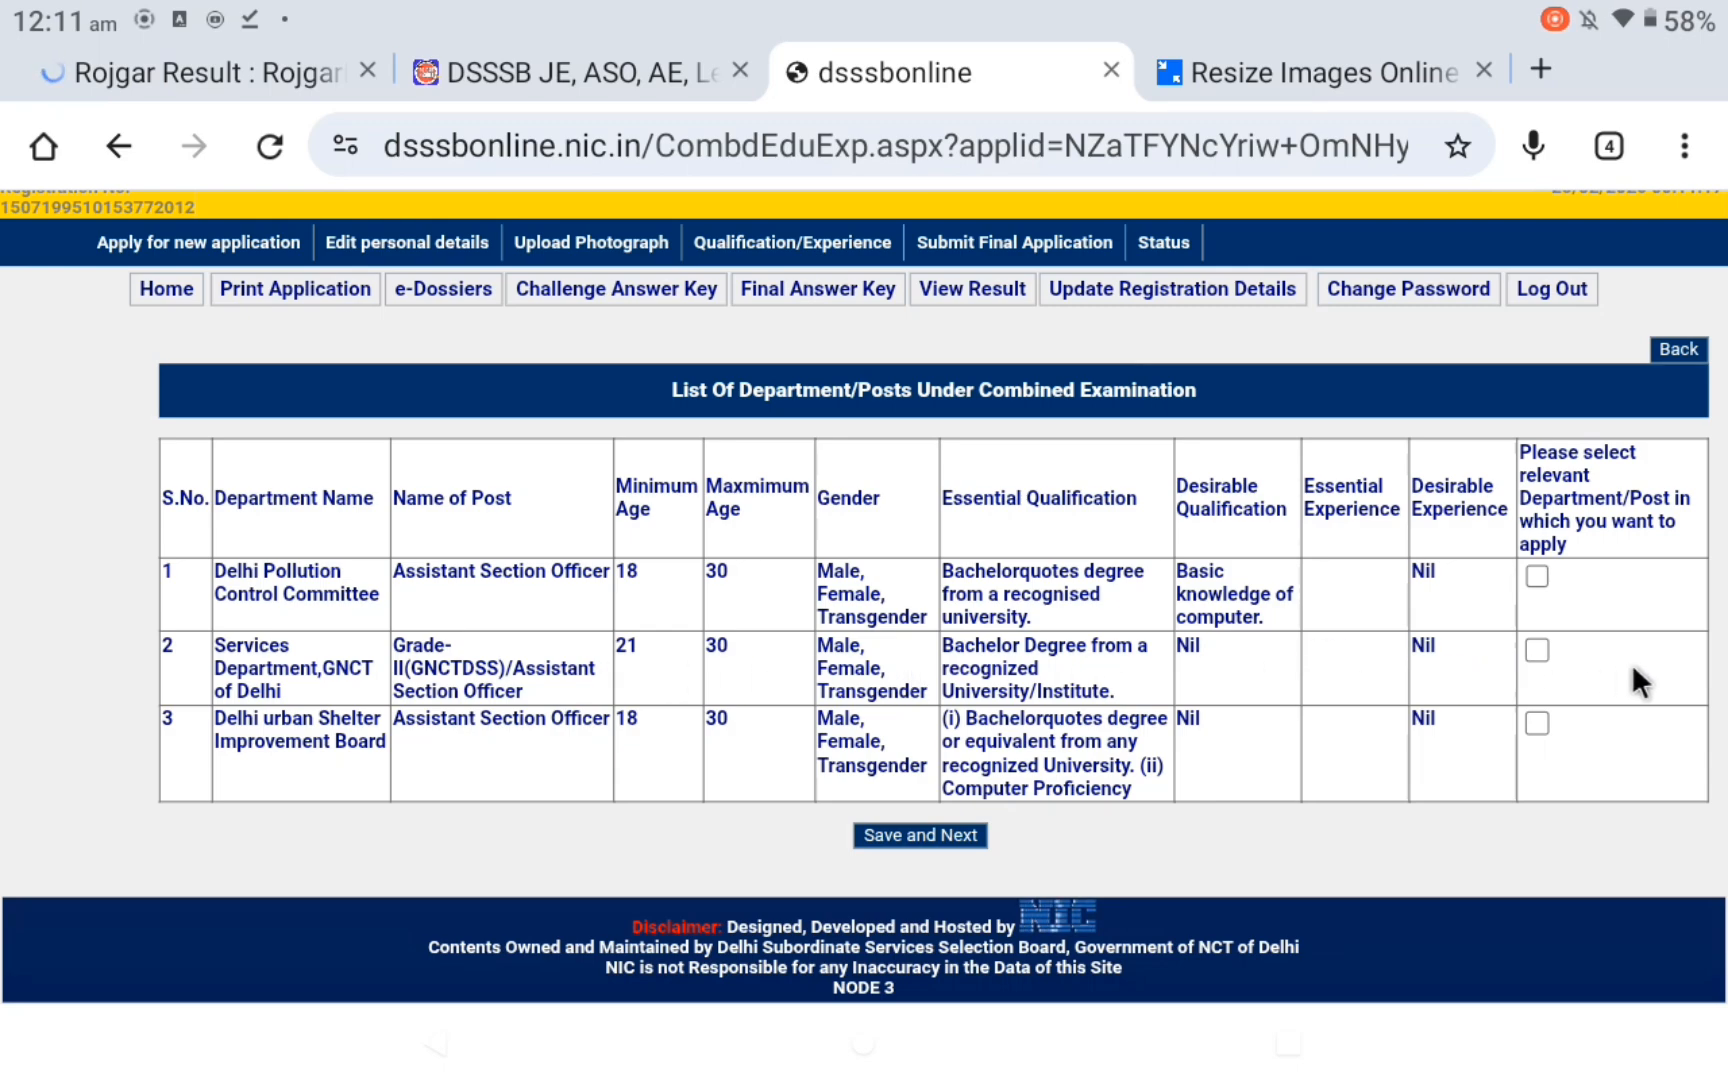
- Select the Services Department, GNCT of Delhi Grade-II(GNCTDSS)/Assistant Section Officer post, save the selection and continue
{"action": "left_click", "coordinate": [1535, 650]}
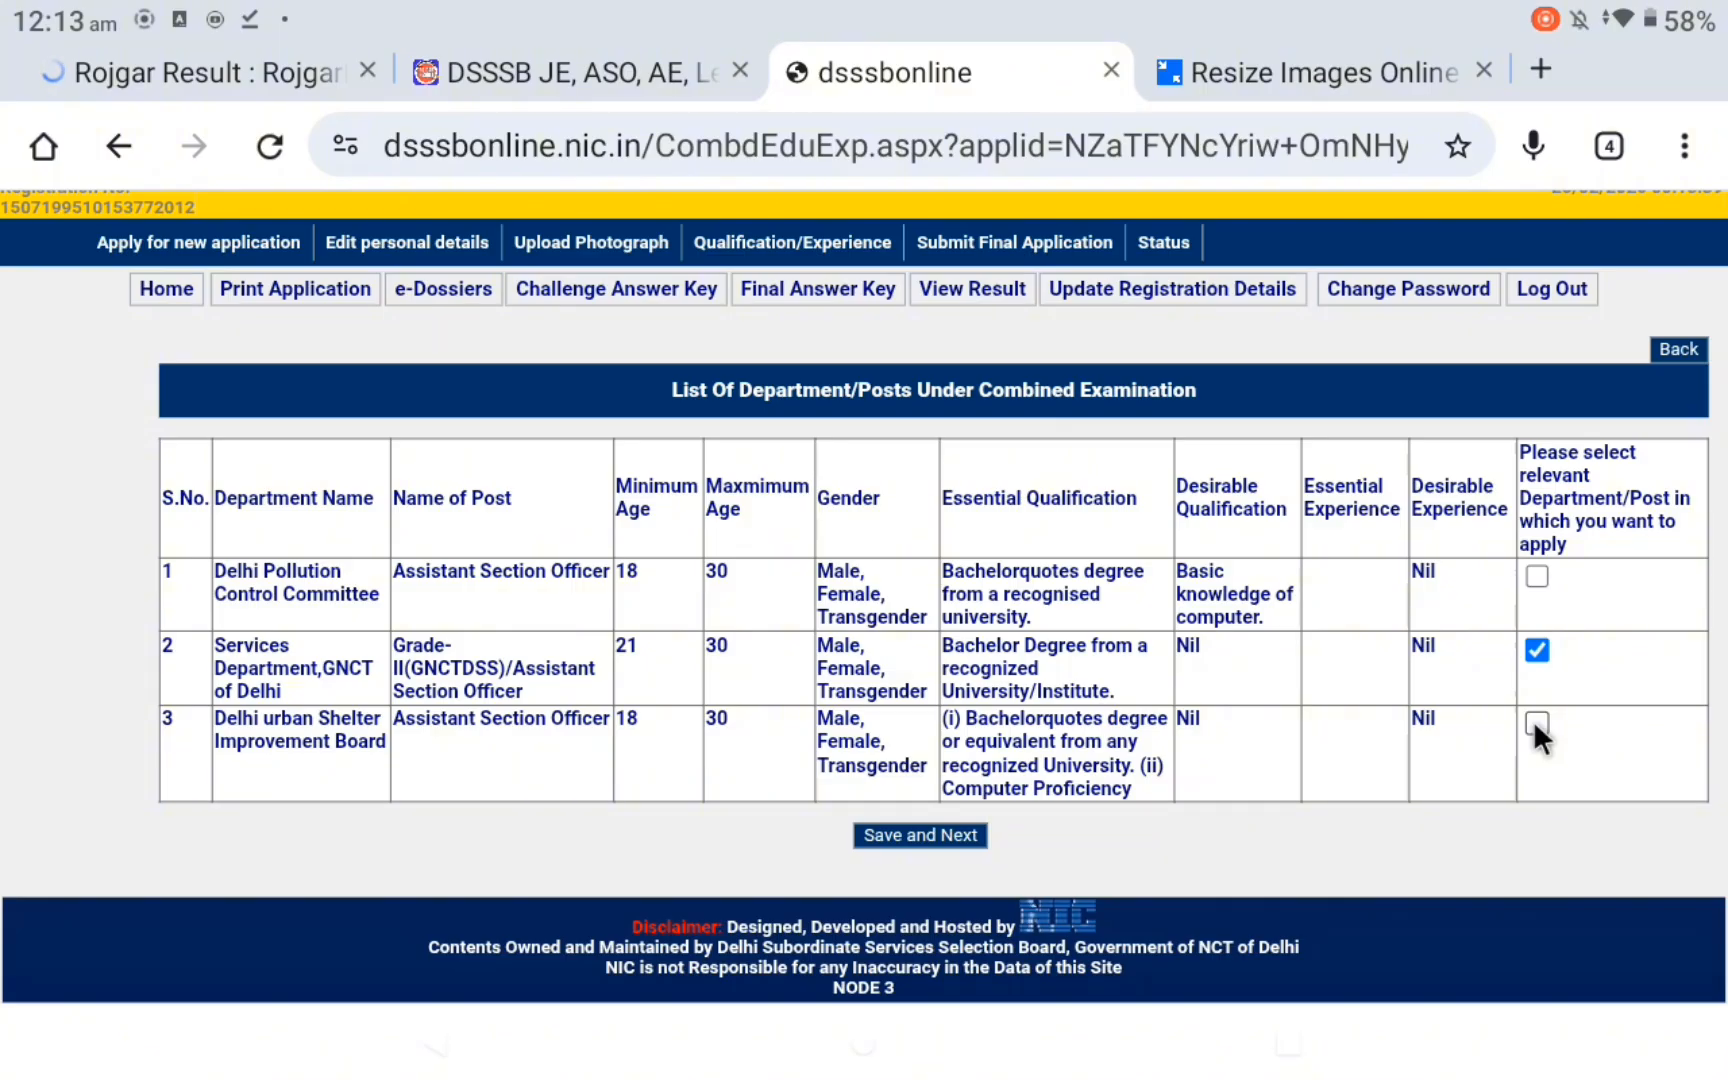
{"action": "left_click", "coordinate": [932, 836]}
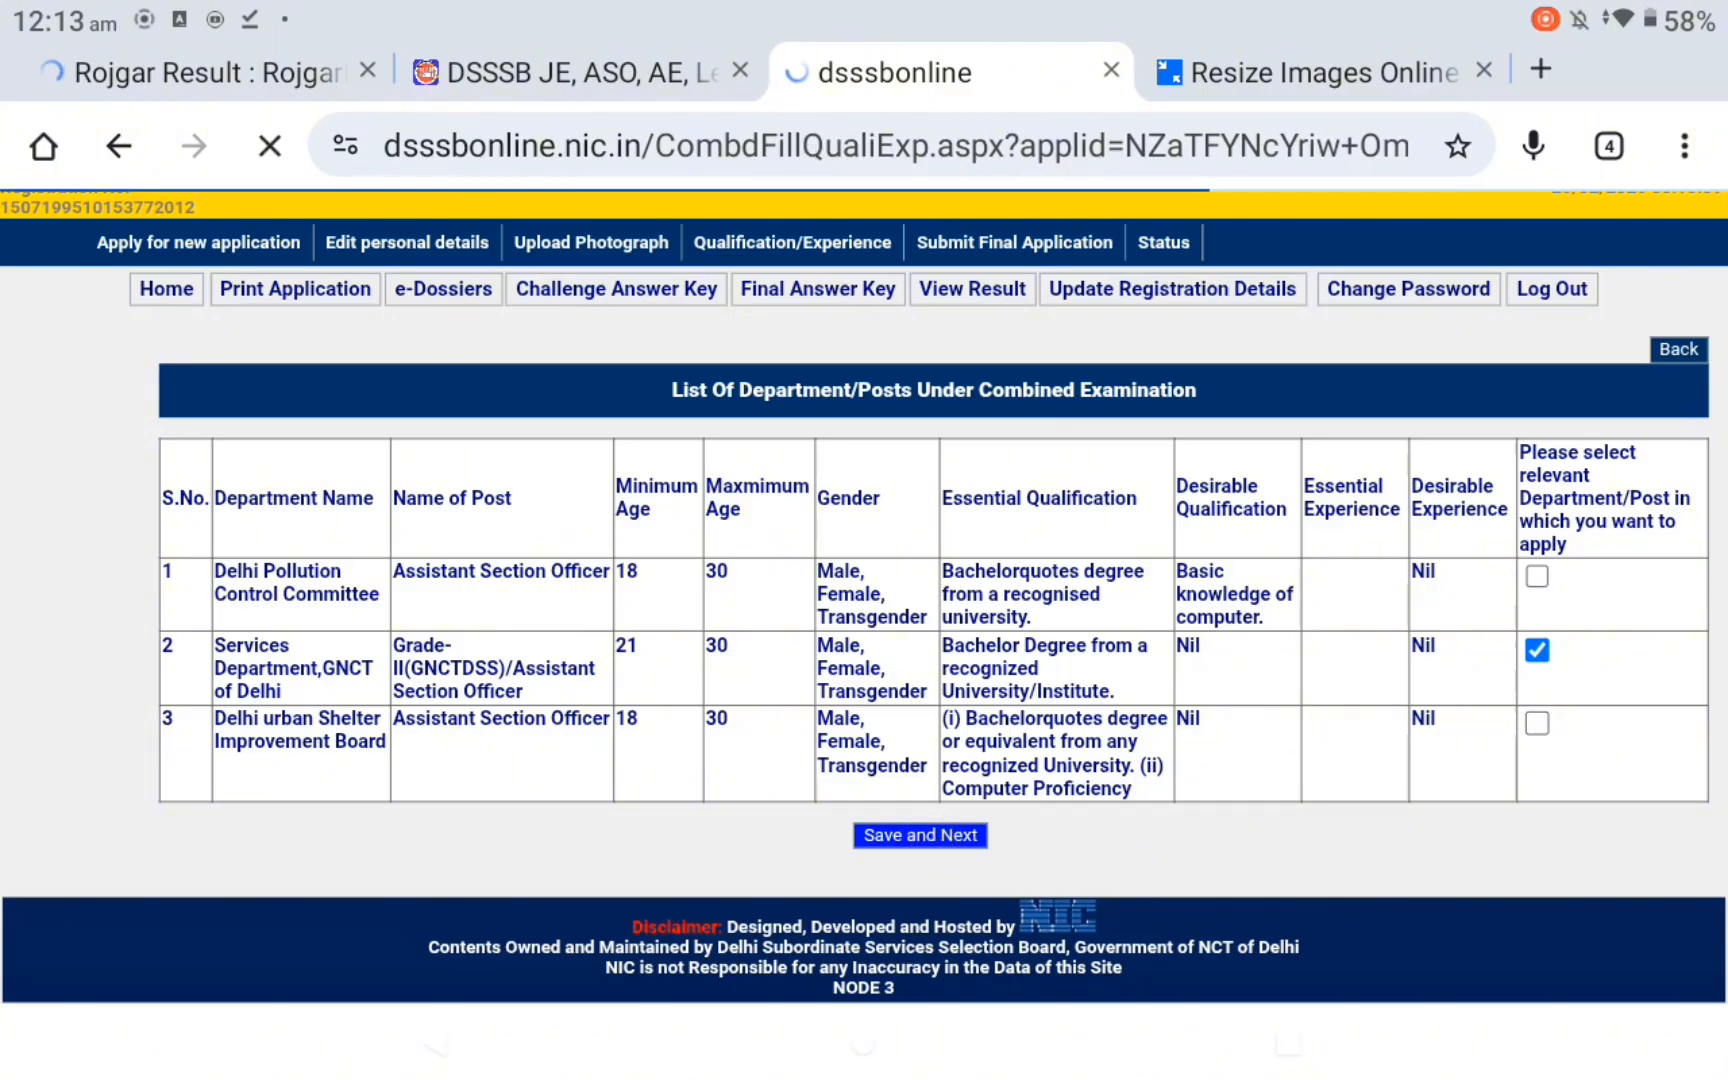
- Choose the Services Department Assistant Section Officer post for qualification entry, with the category Bachelor's Degree from a recognized University
{"action": "scroll", "coordinate": [824, 593], "scroll_direction": "down", "scroll_amount": 1}
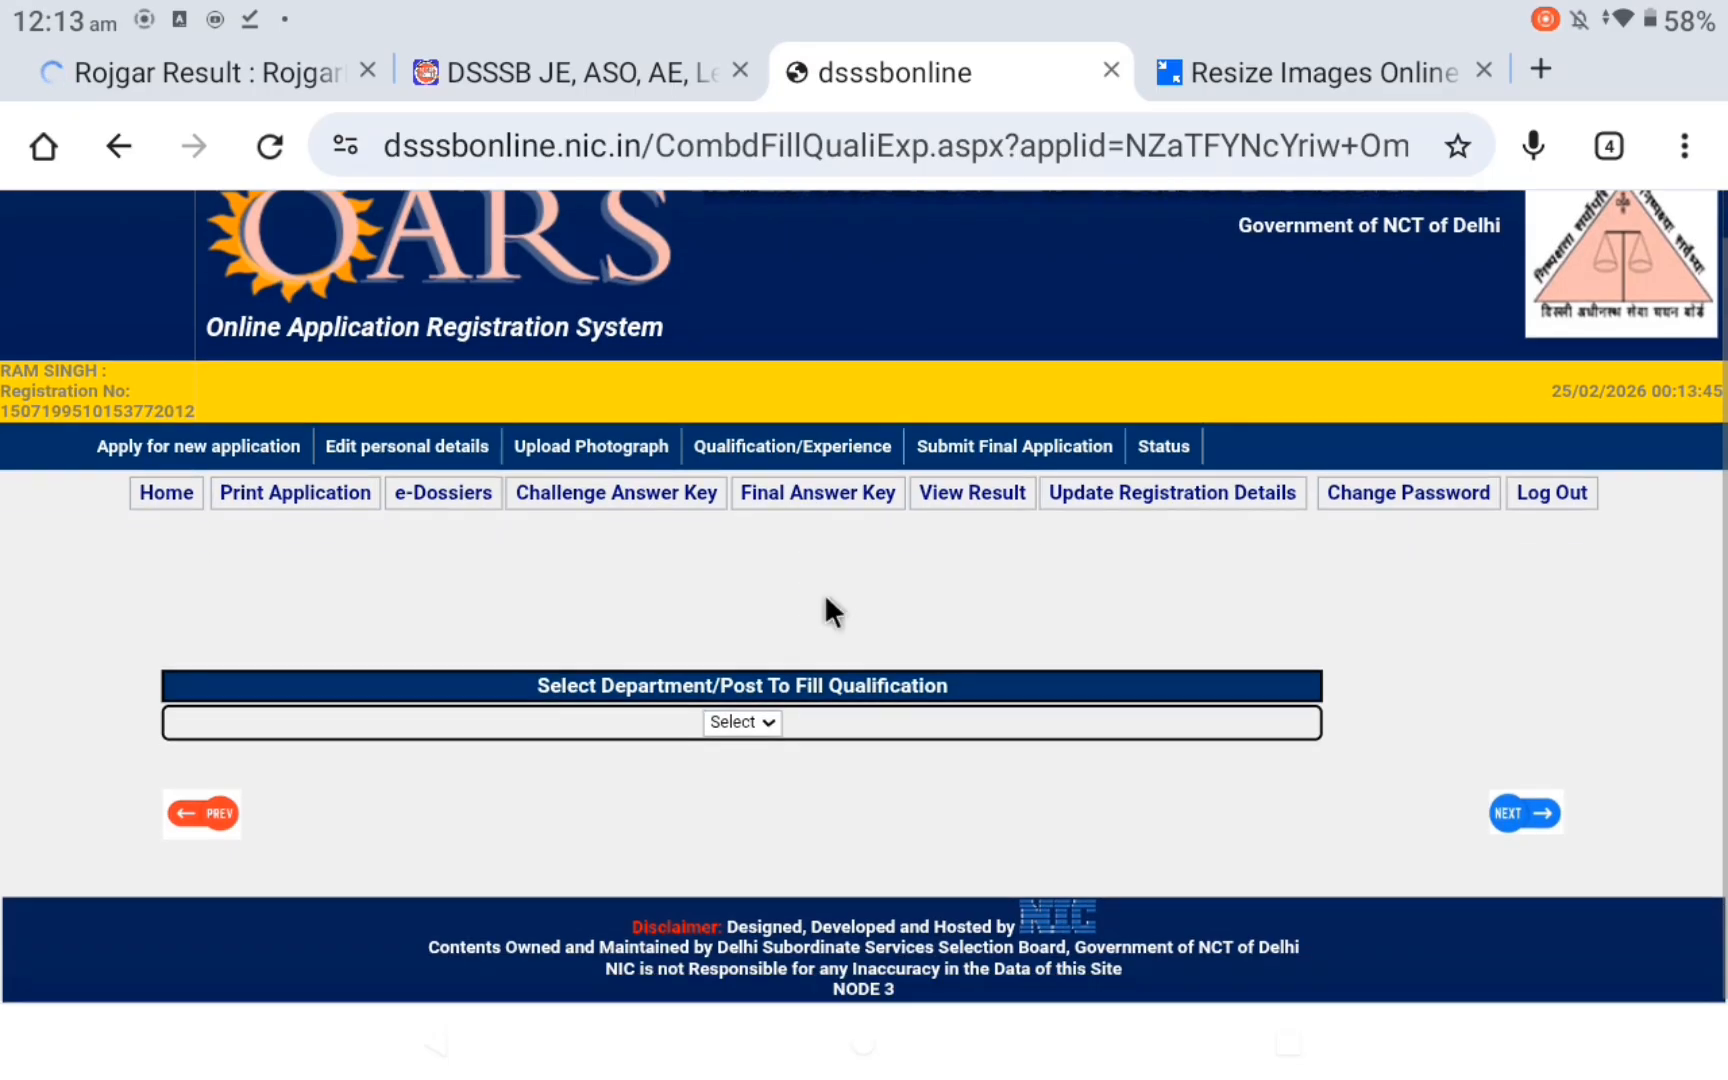
{"action": "left_click", "coordinate": [747, 722]}
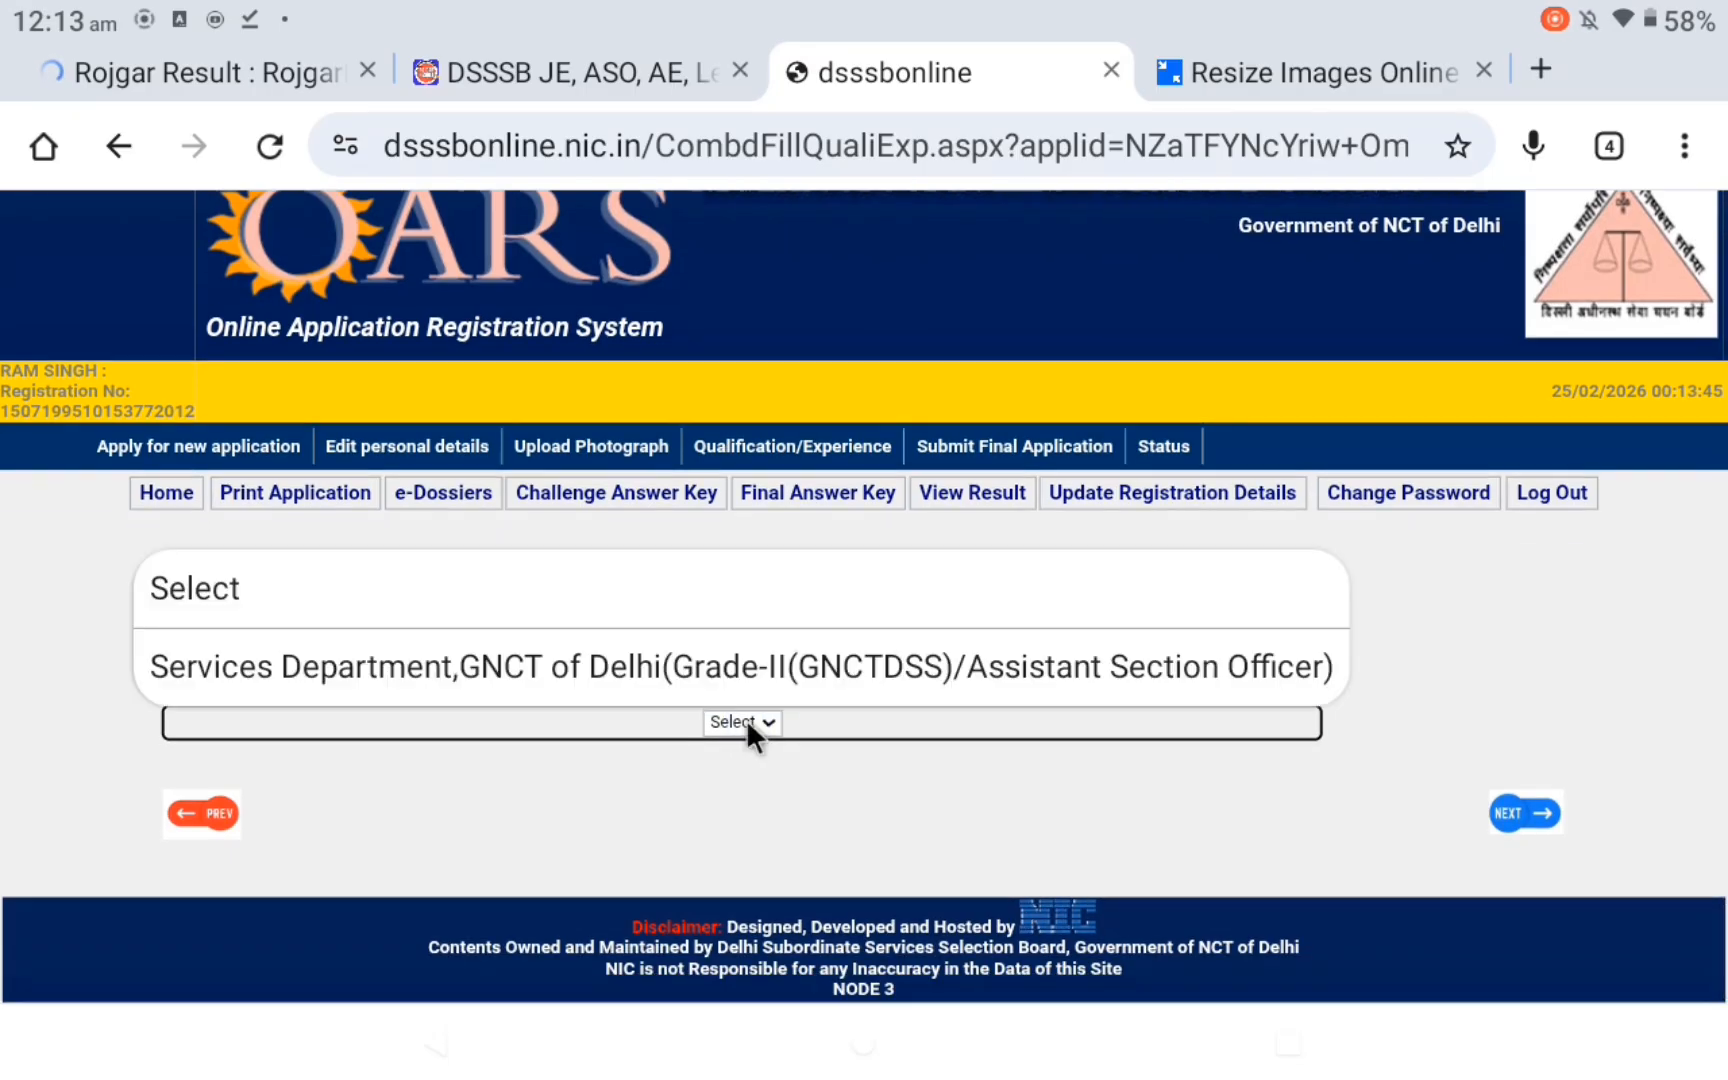
{"action": "left_click", "coordinate": [722, 666]}
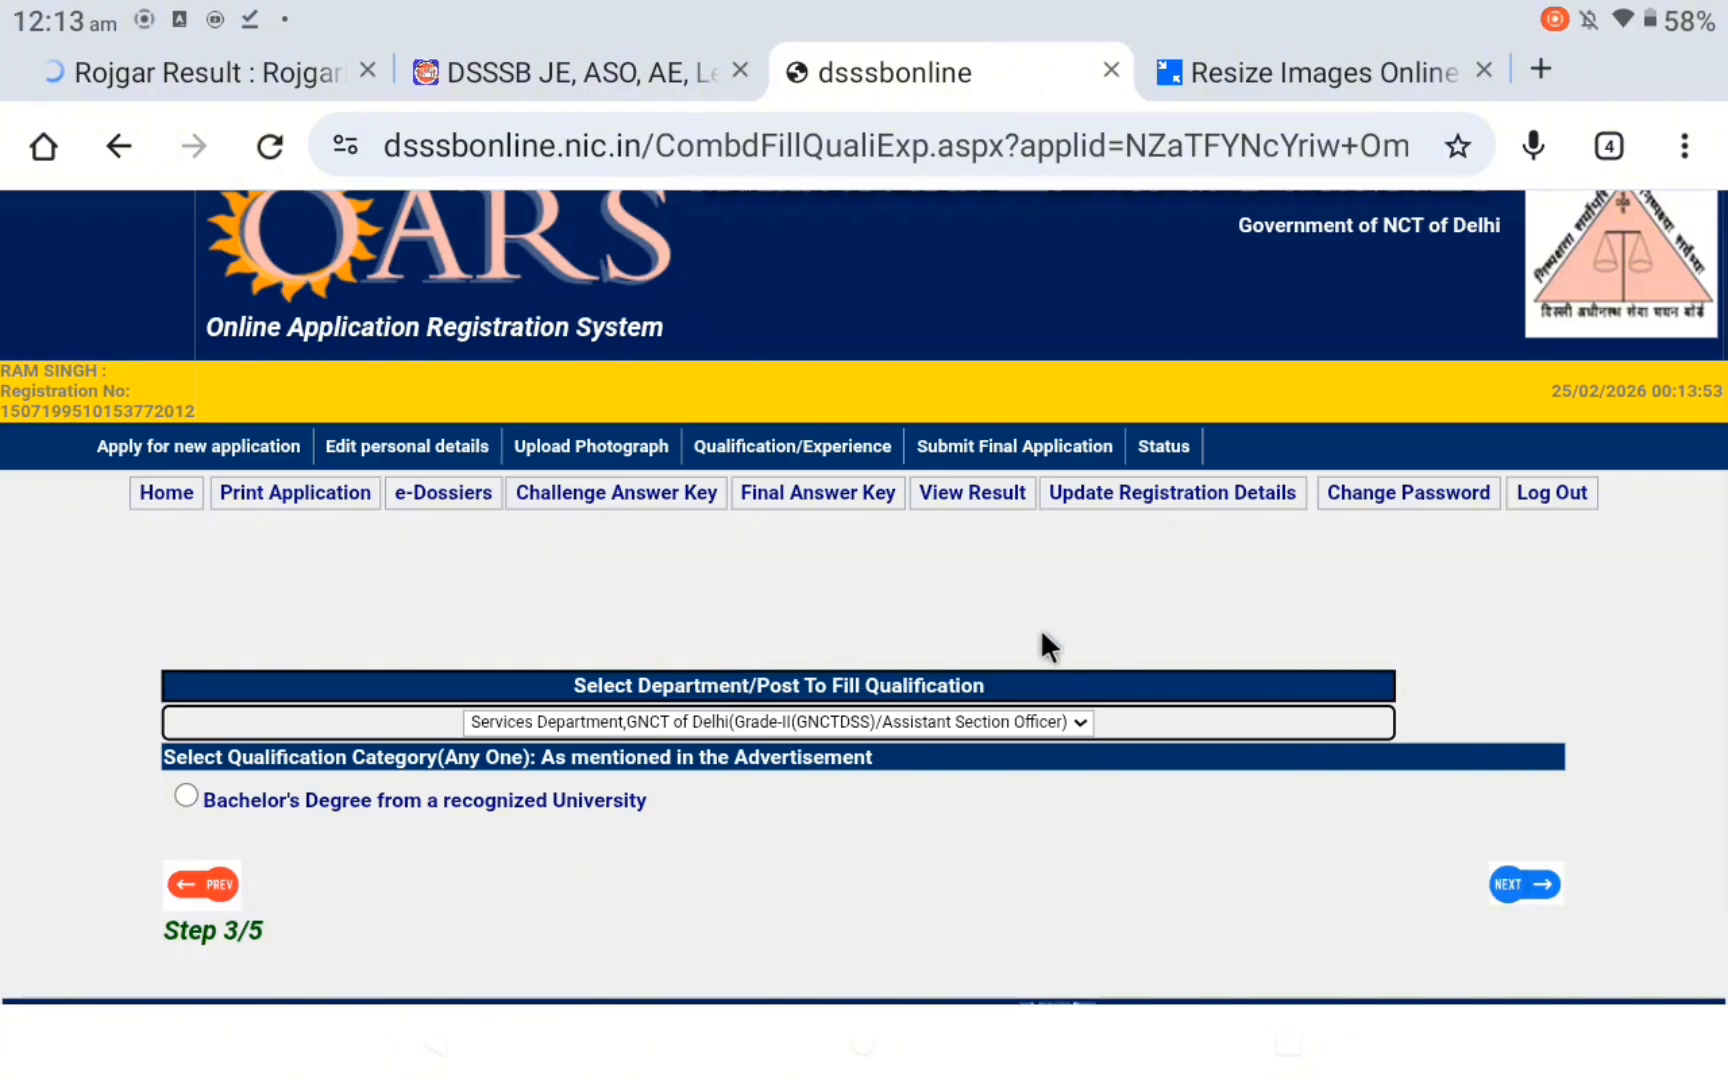
{"action": "scroll", "coordinate": [1046, 626], "scroll_direction": "down", "scroll_amount": 2}
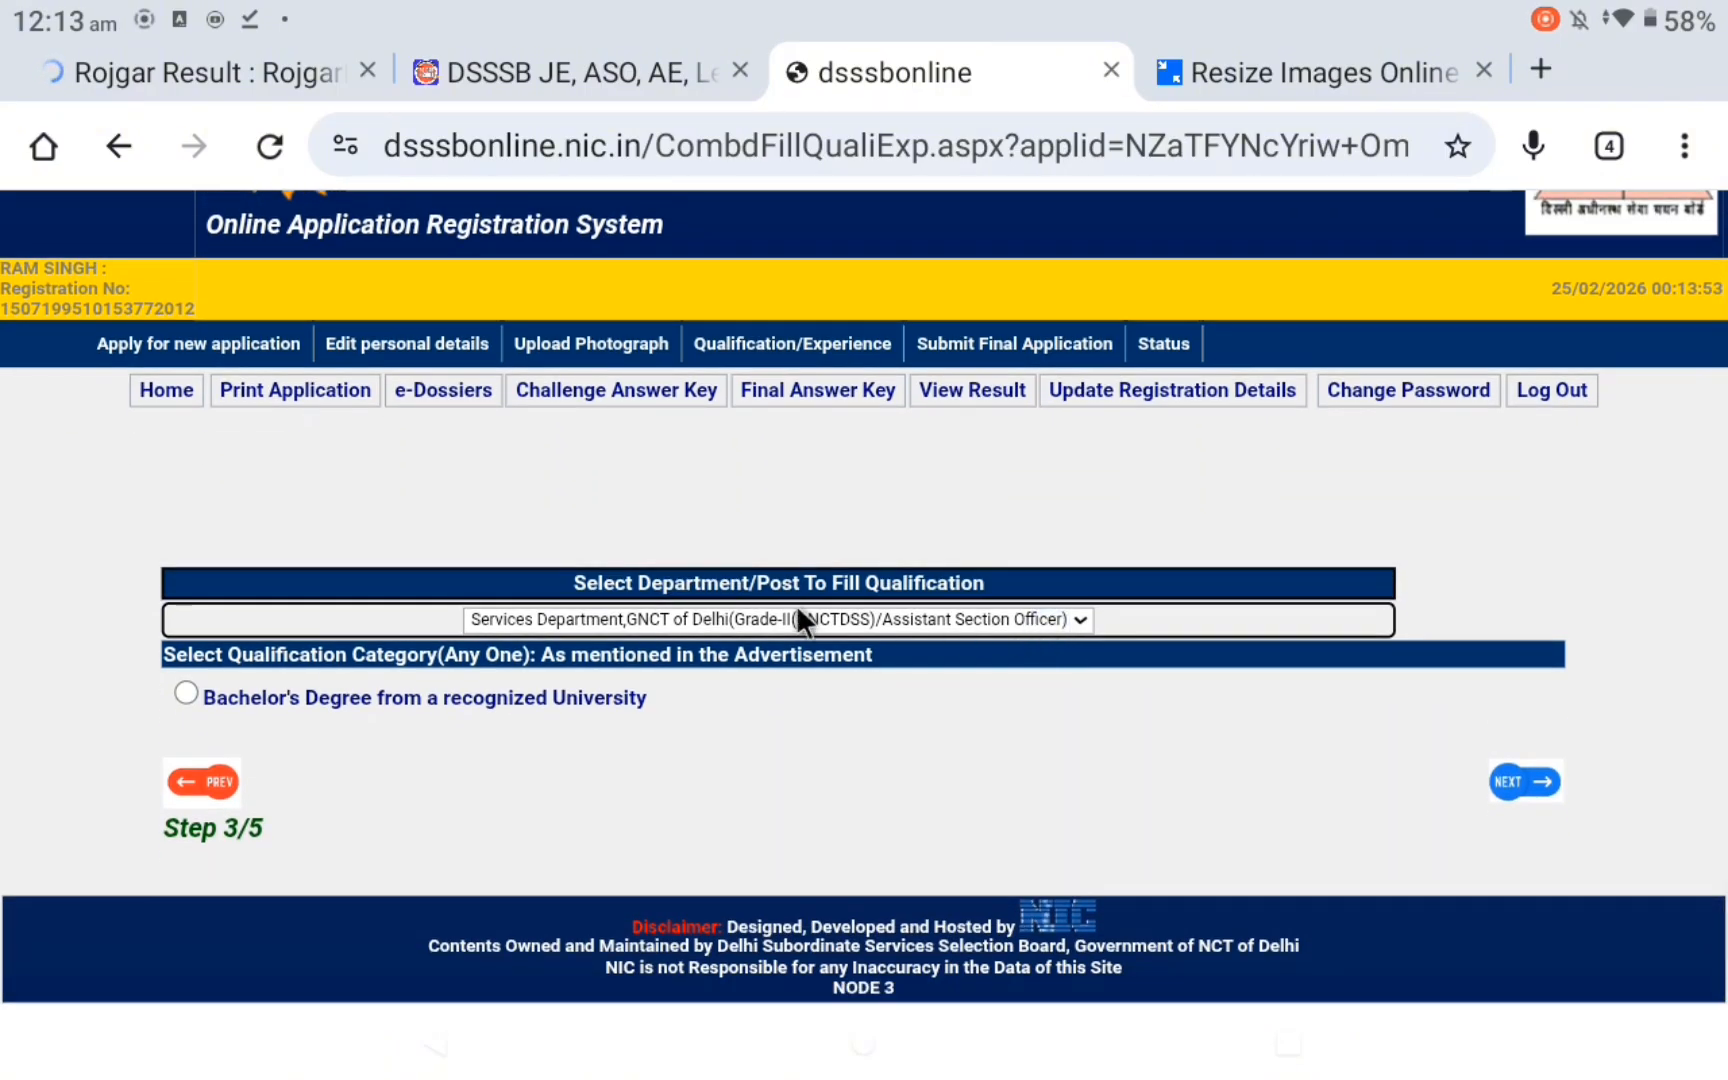
{"action": "left_click", "coordinate": [180, 686]}
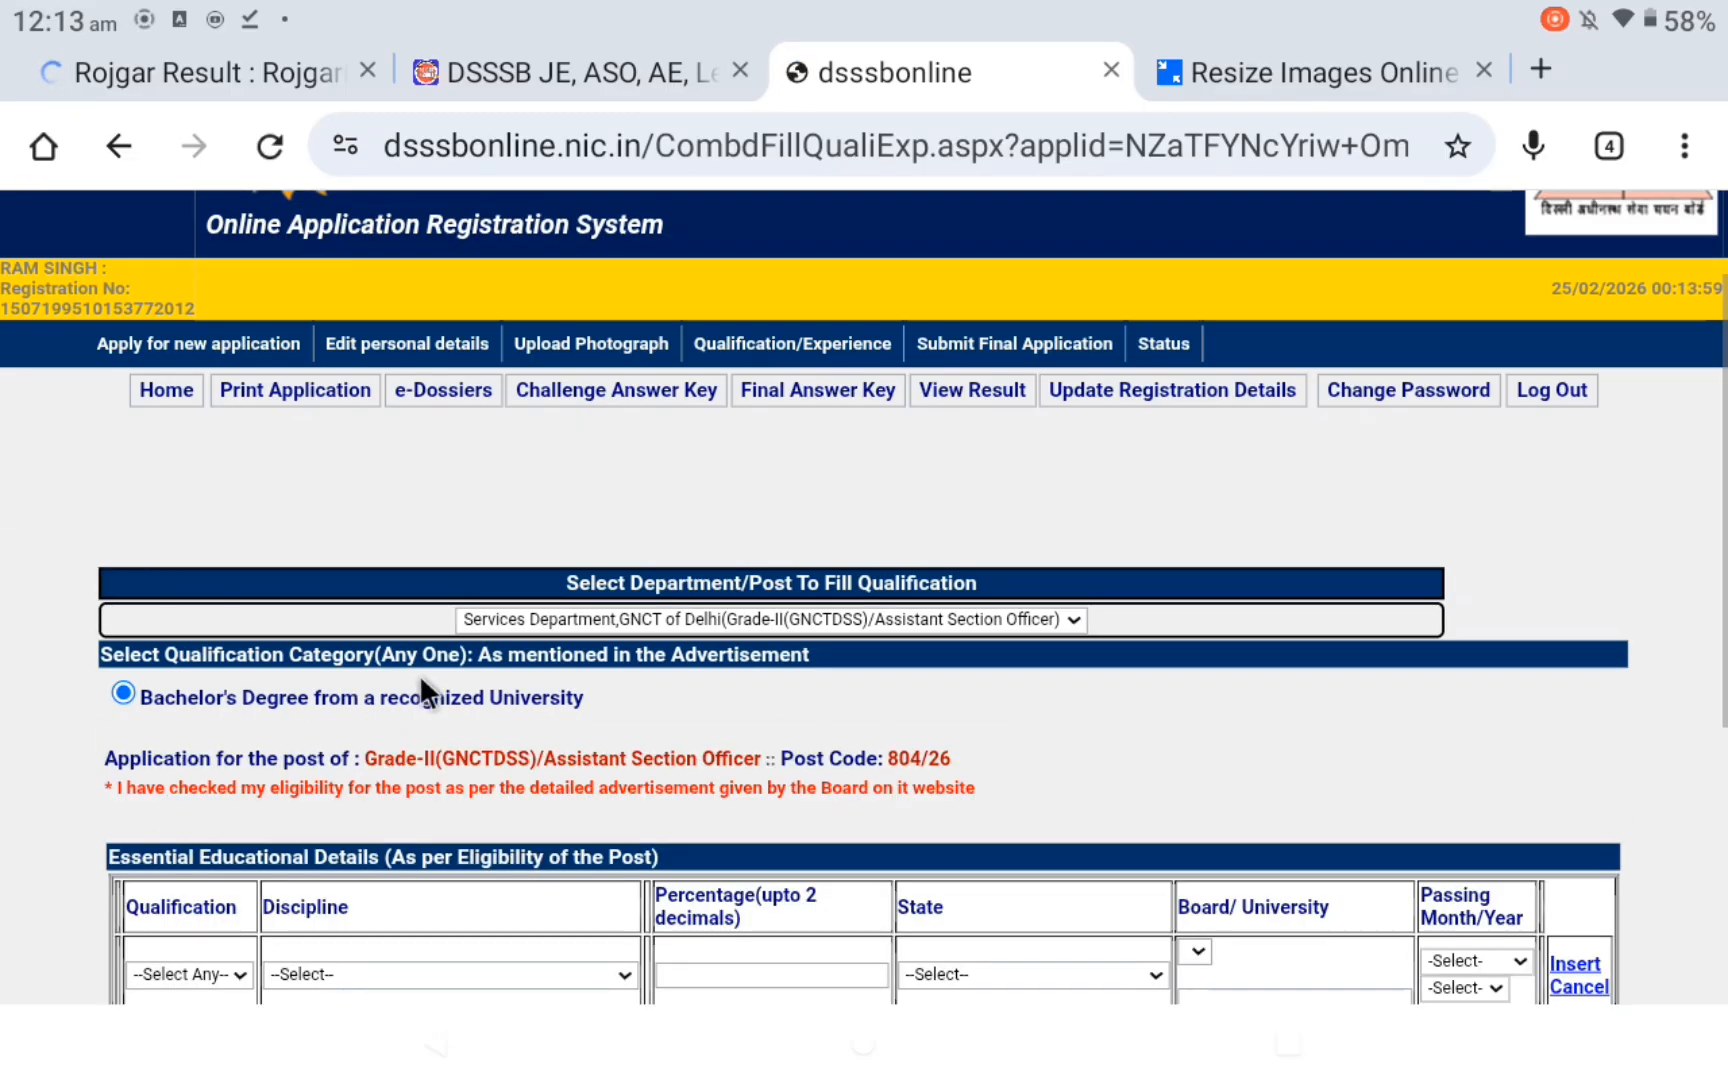
- Enter Graduation as the qualification, Bachelor's Degree from a recognized University as the discipline, and 52.07 as the percentage
{"action": "scroll", "coordinate": [866, 545], "scroll_direction": "down", "scroll_amount": 5}
{"action": "scroll", "coordinate": [867, 550], "scroll_direction": "up", "scroll_amount": 1}
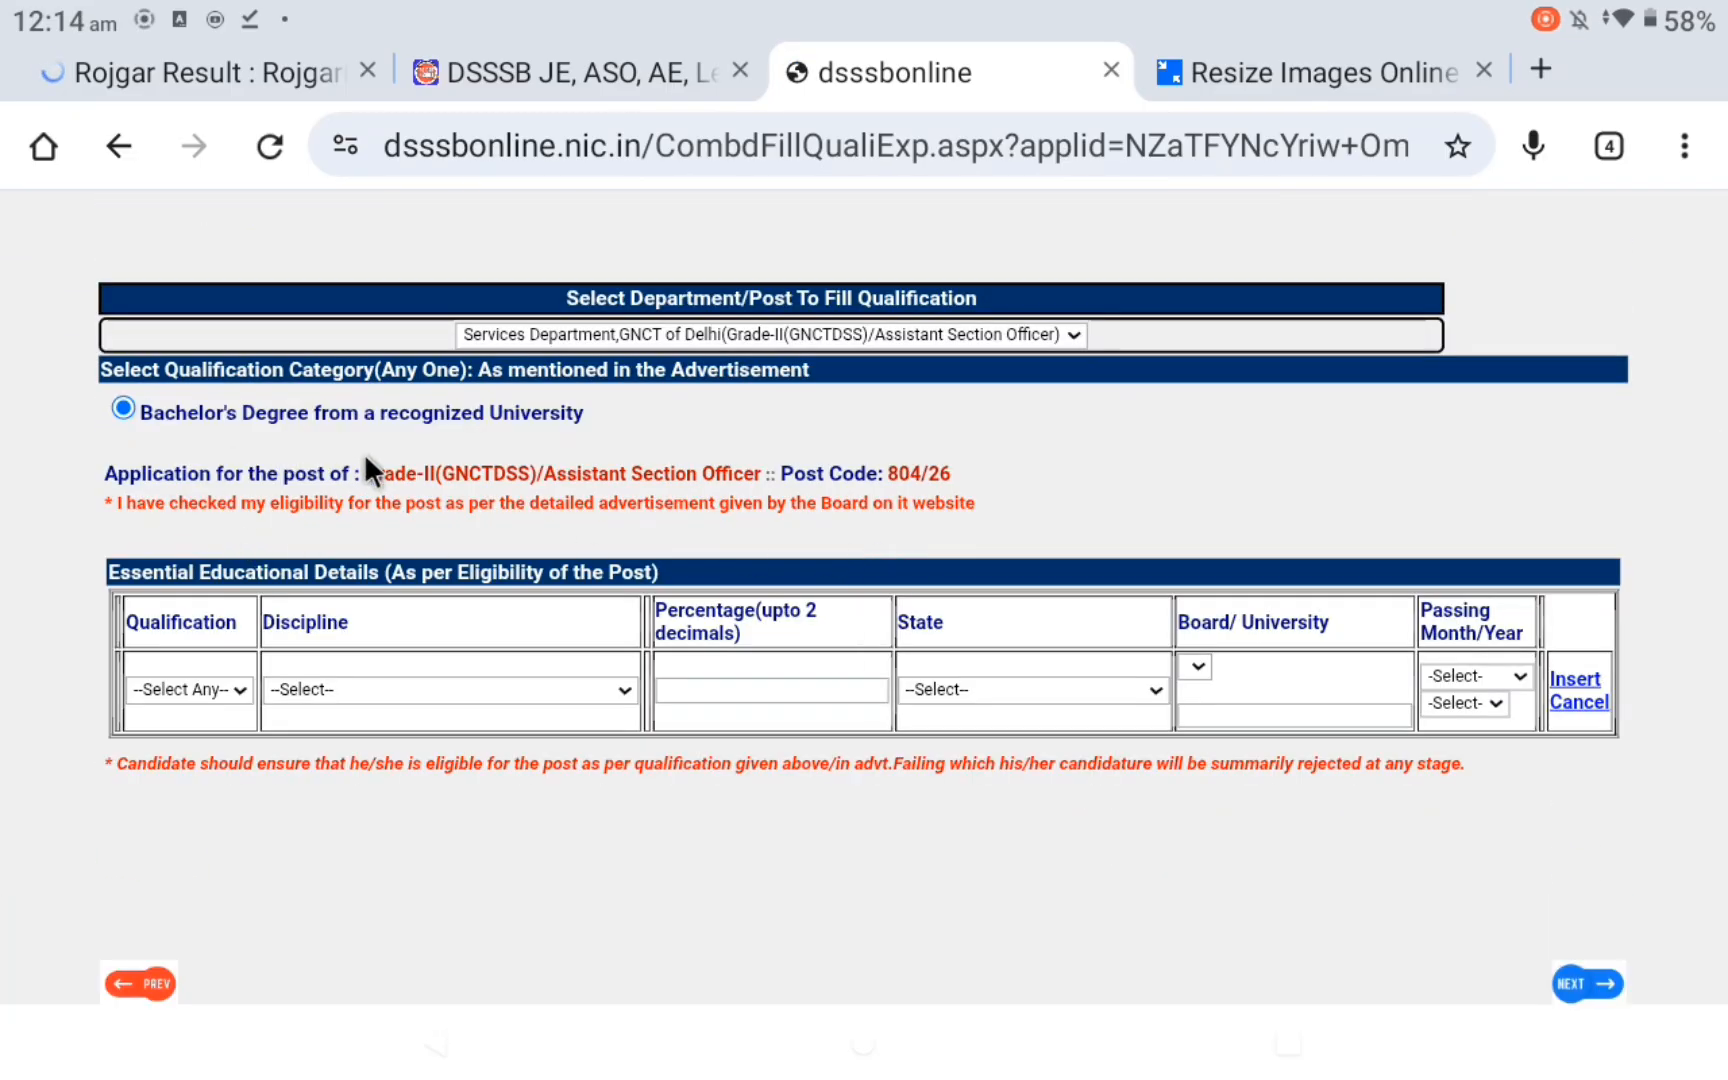
{"action": "left_click", "coordinate": [211, 684]}
{"action": "left_click", "coordinate": [202, 634]}
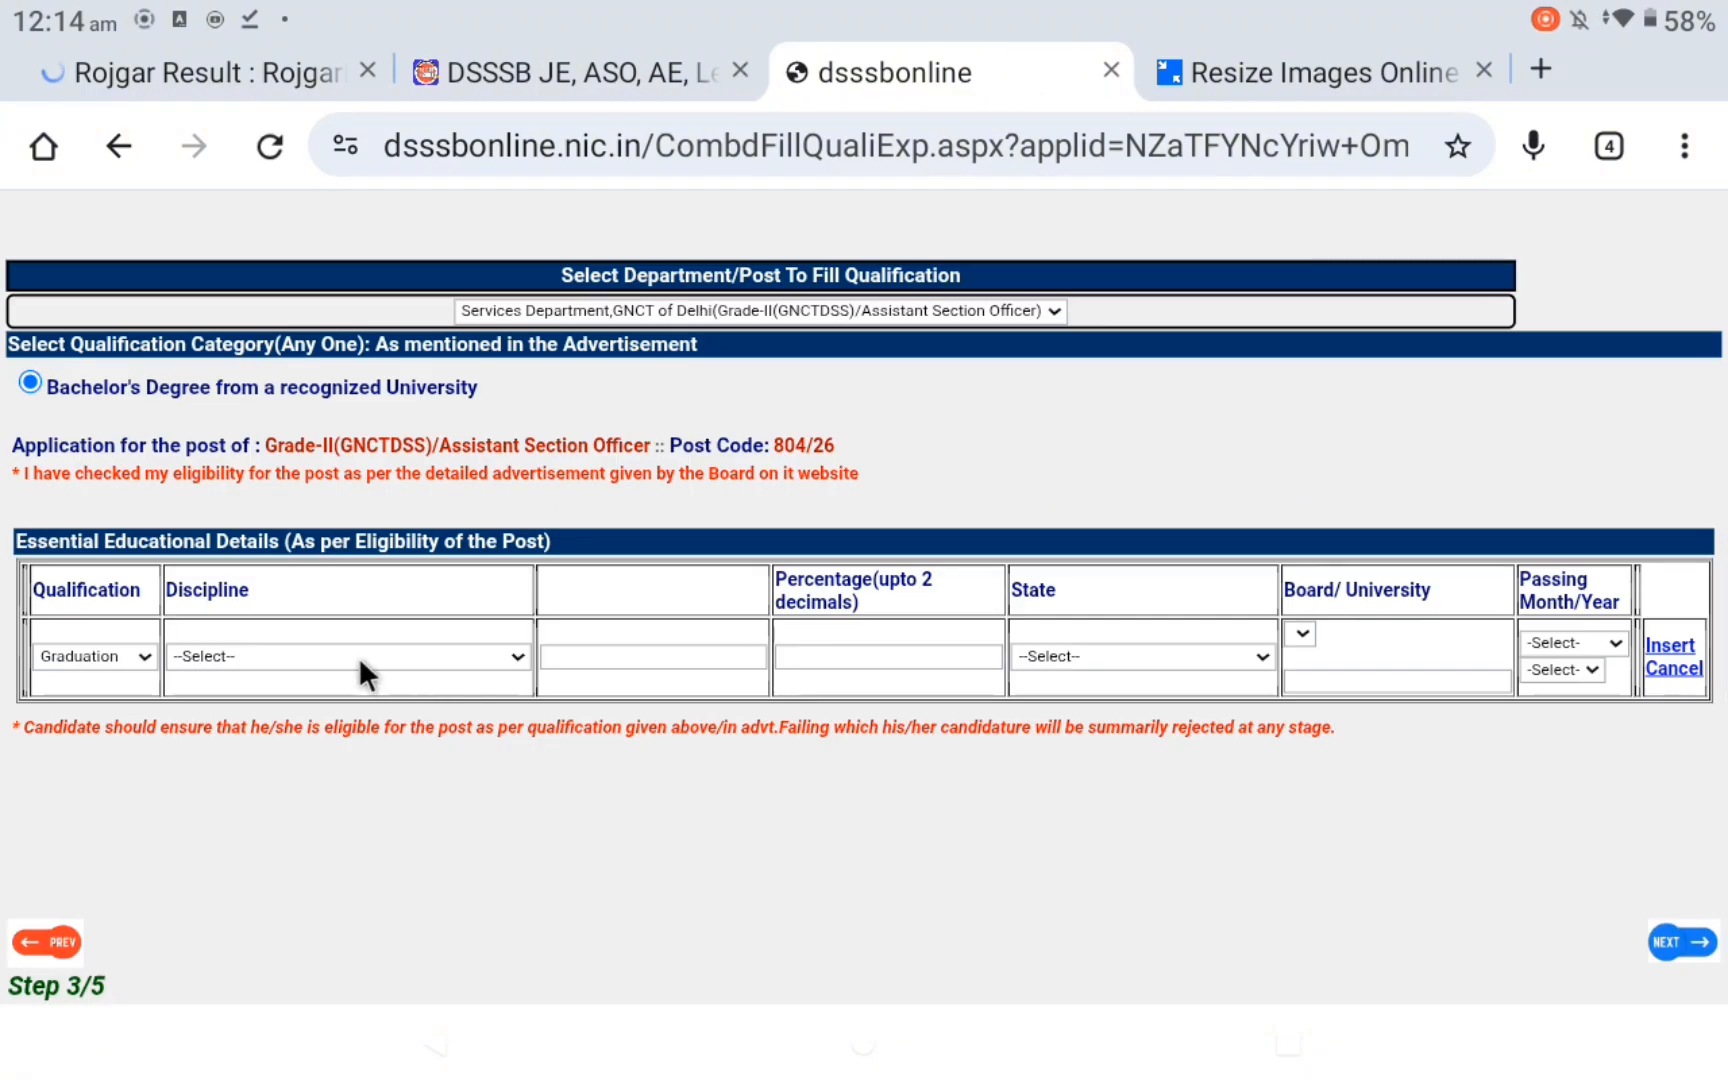
{"action": "left_click", "coordinate": [358, 656]}
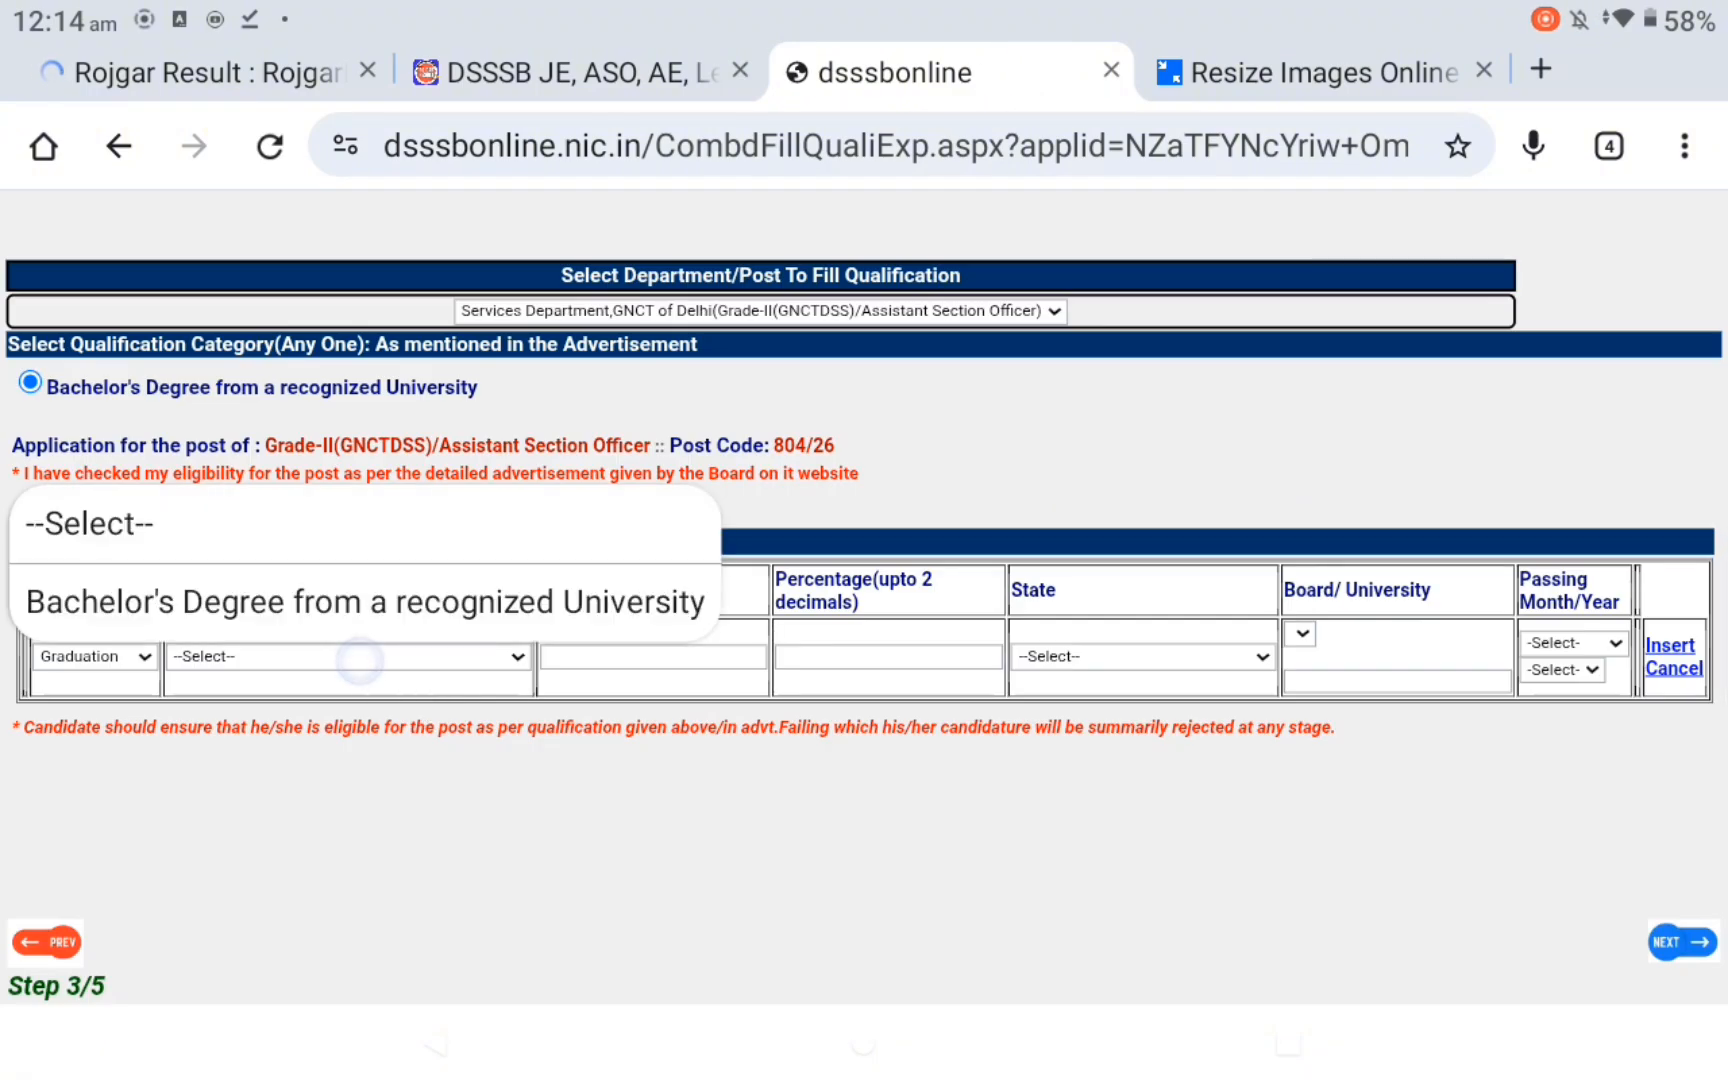
{"action": "left_click", "coordinate": [358, 600]}
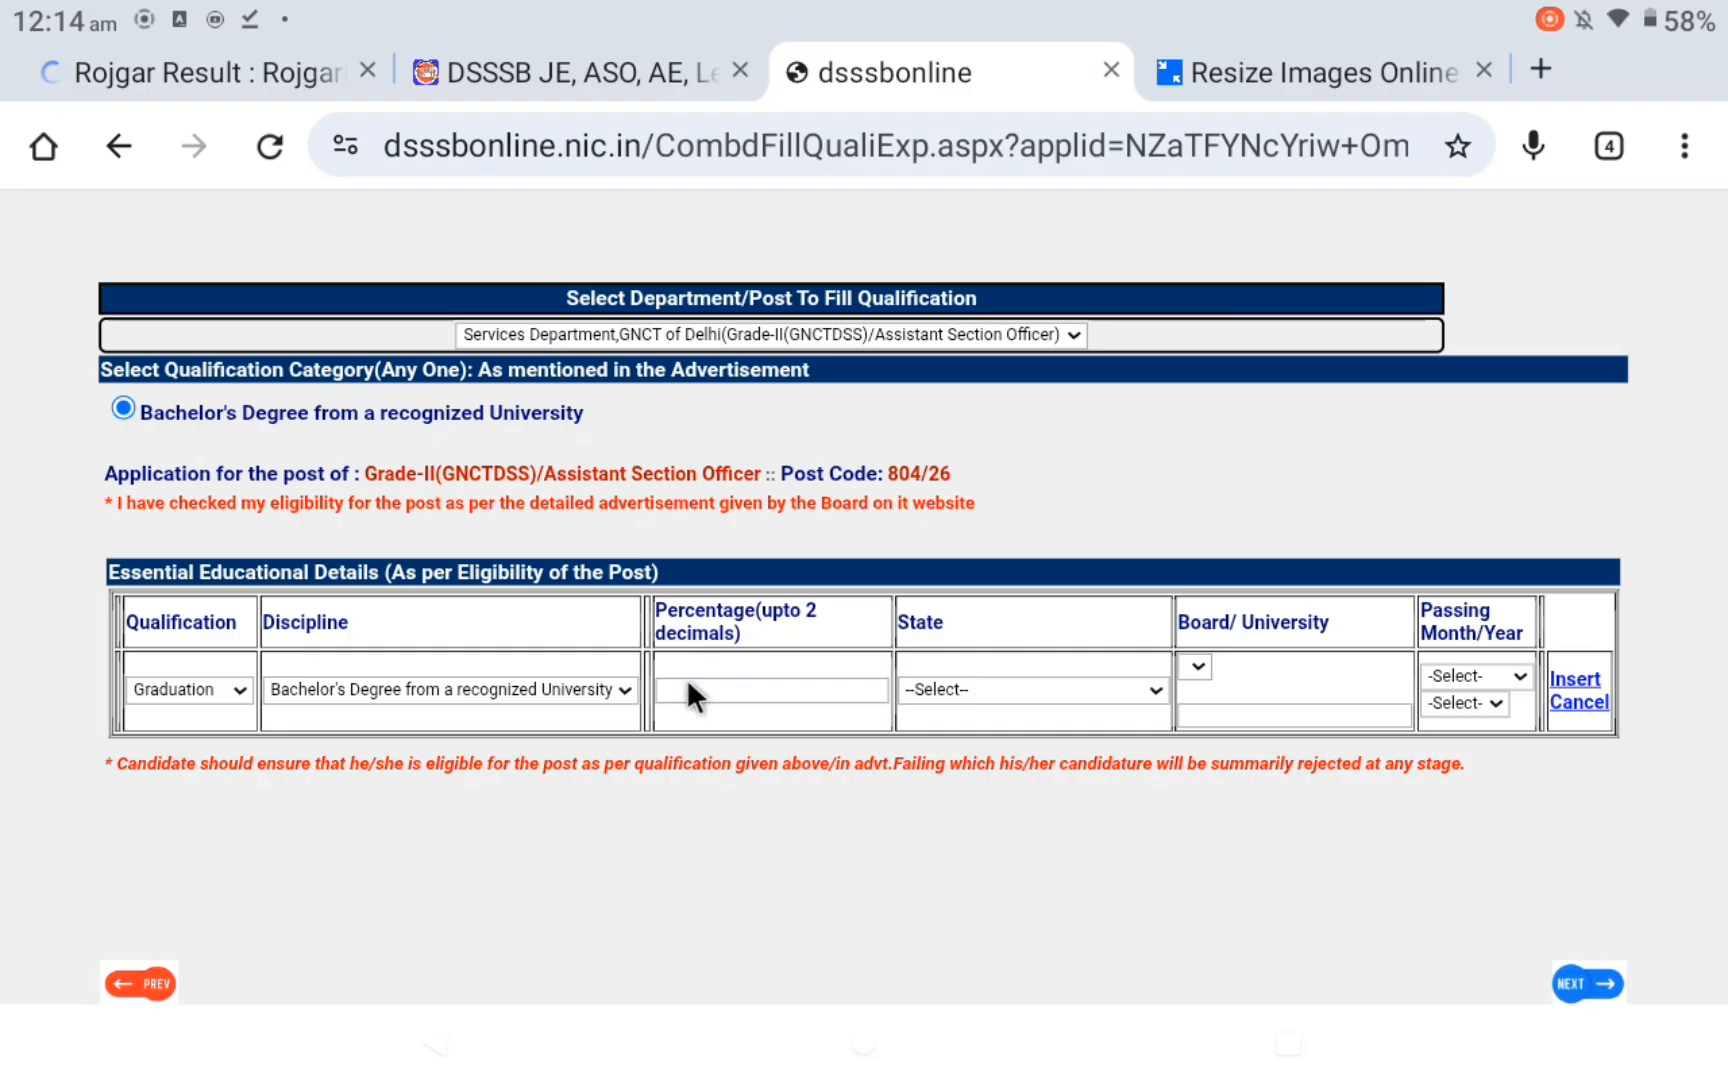
{"action": "left_click", "coordinate": [734, 684]}
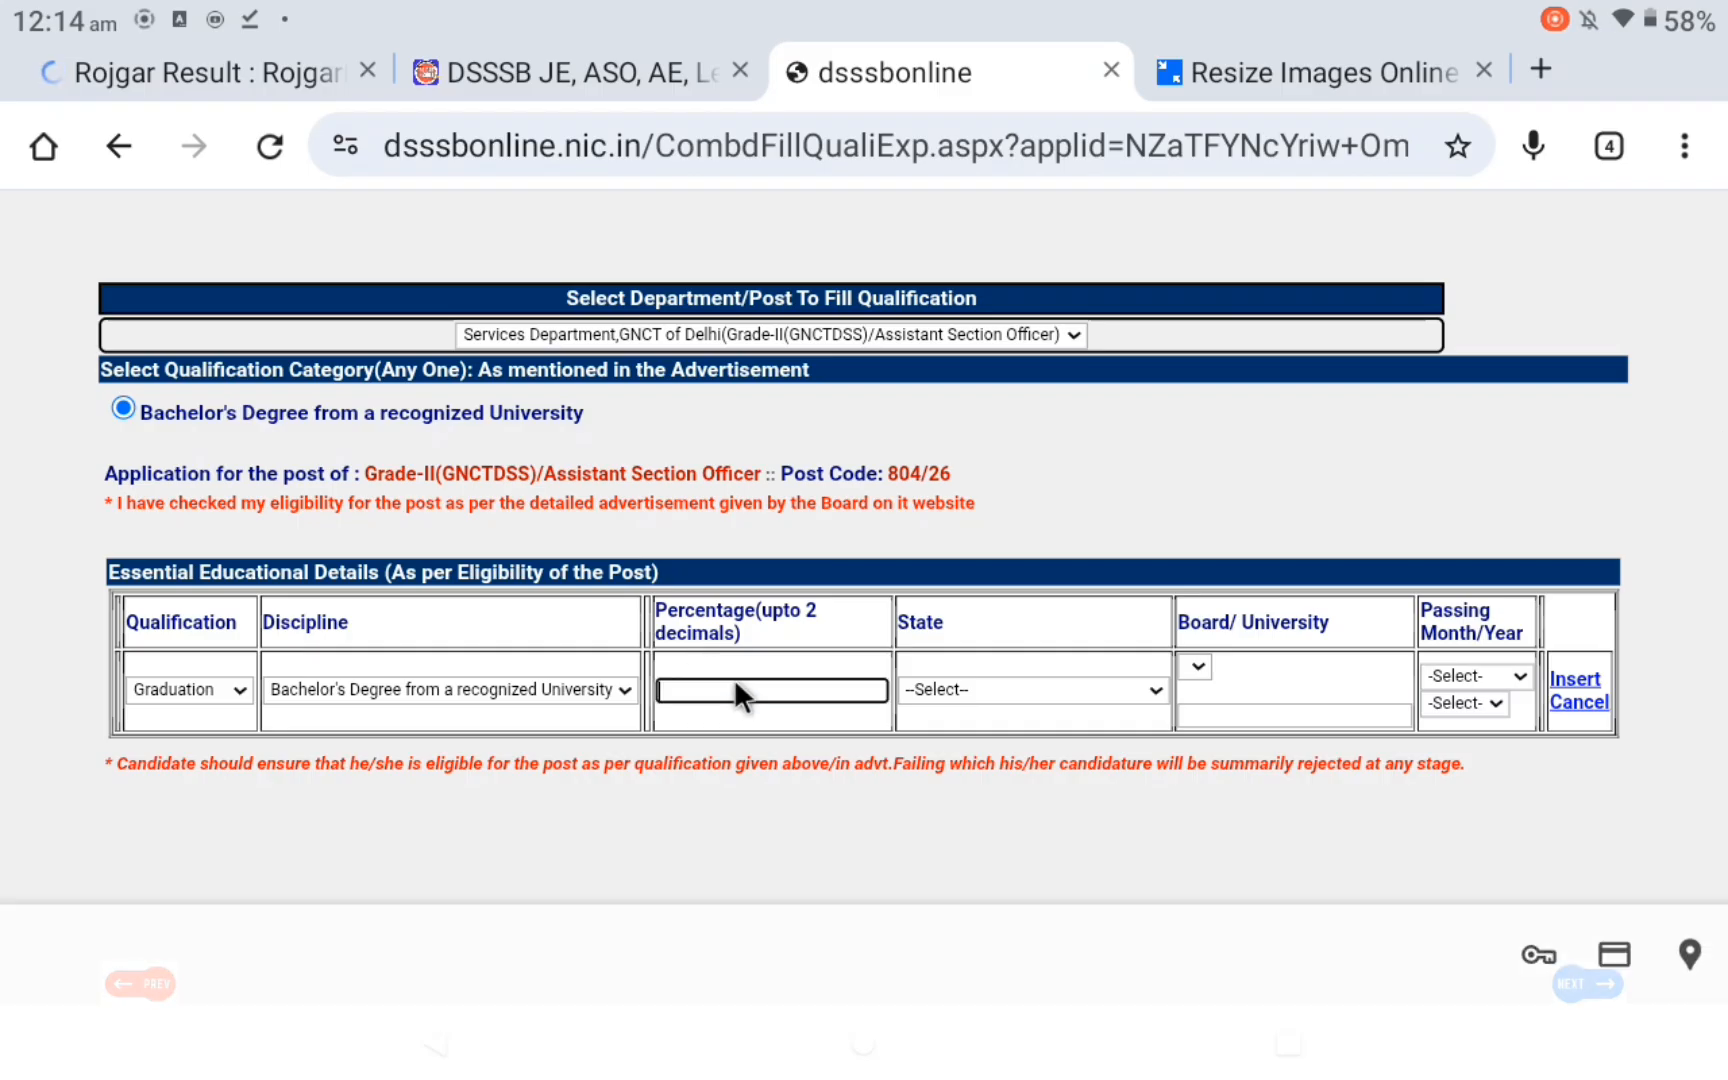
{"action": "left_click", "coordinate": [801, 675]}
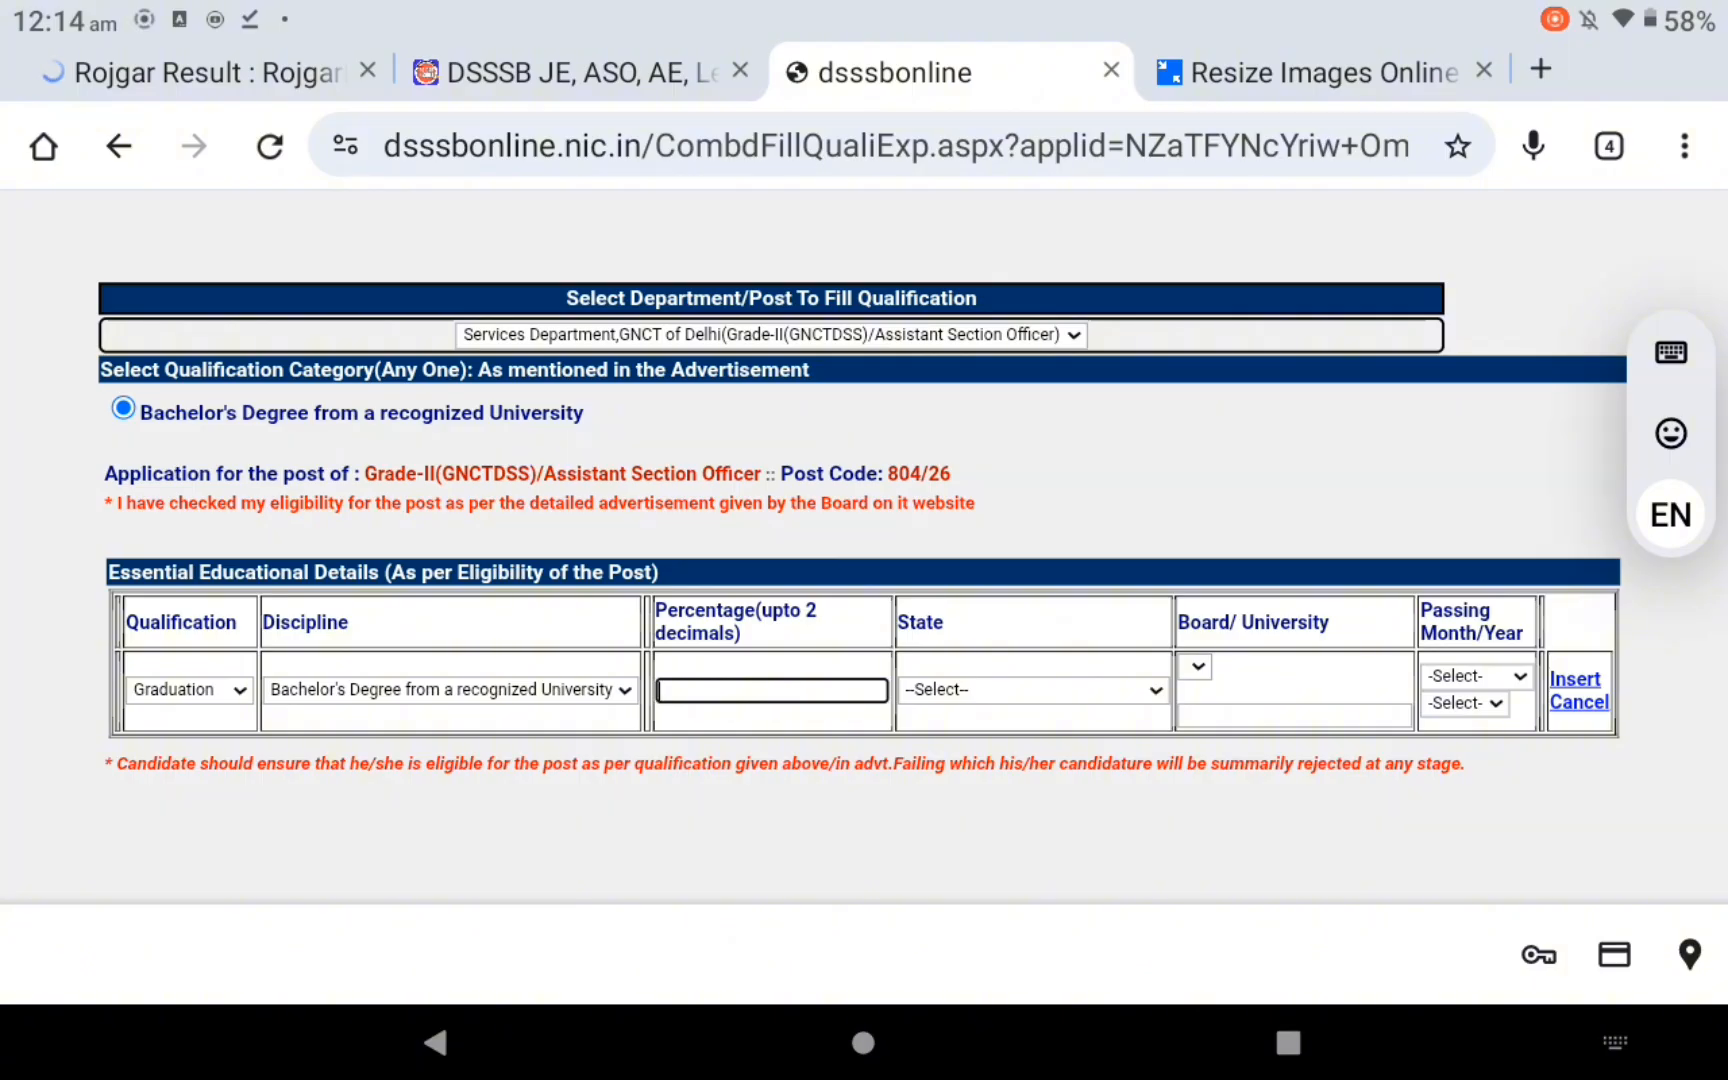
{"action": "type", "text": "52.07"}
- Set the graduation entry's state to UTTAR PRADESH and reselect Bachelor's Degree from a recognized University as its discipline
{"action": "left_click", "coordinate": [952, 688]}
{"action": "scroll", "coordinate": [998, 555], "scroll_direction": "down", "scroll_amount": 10}
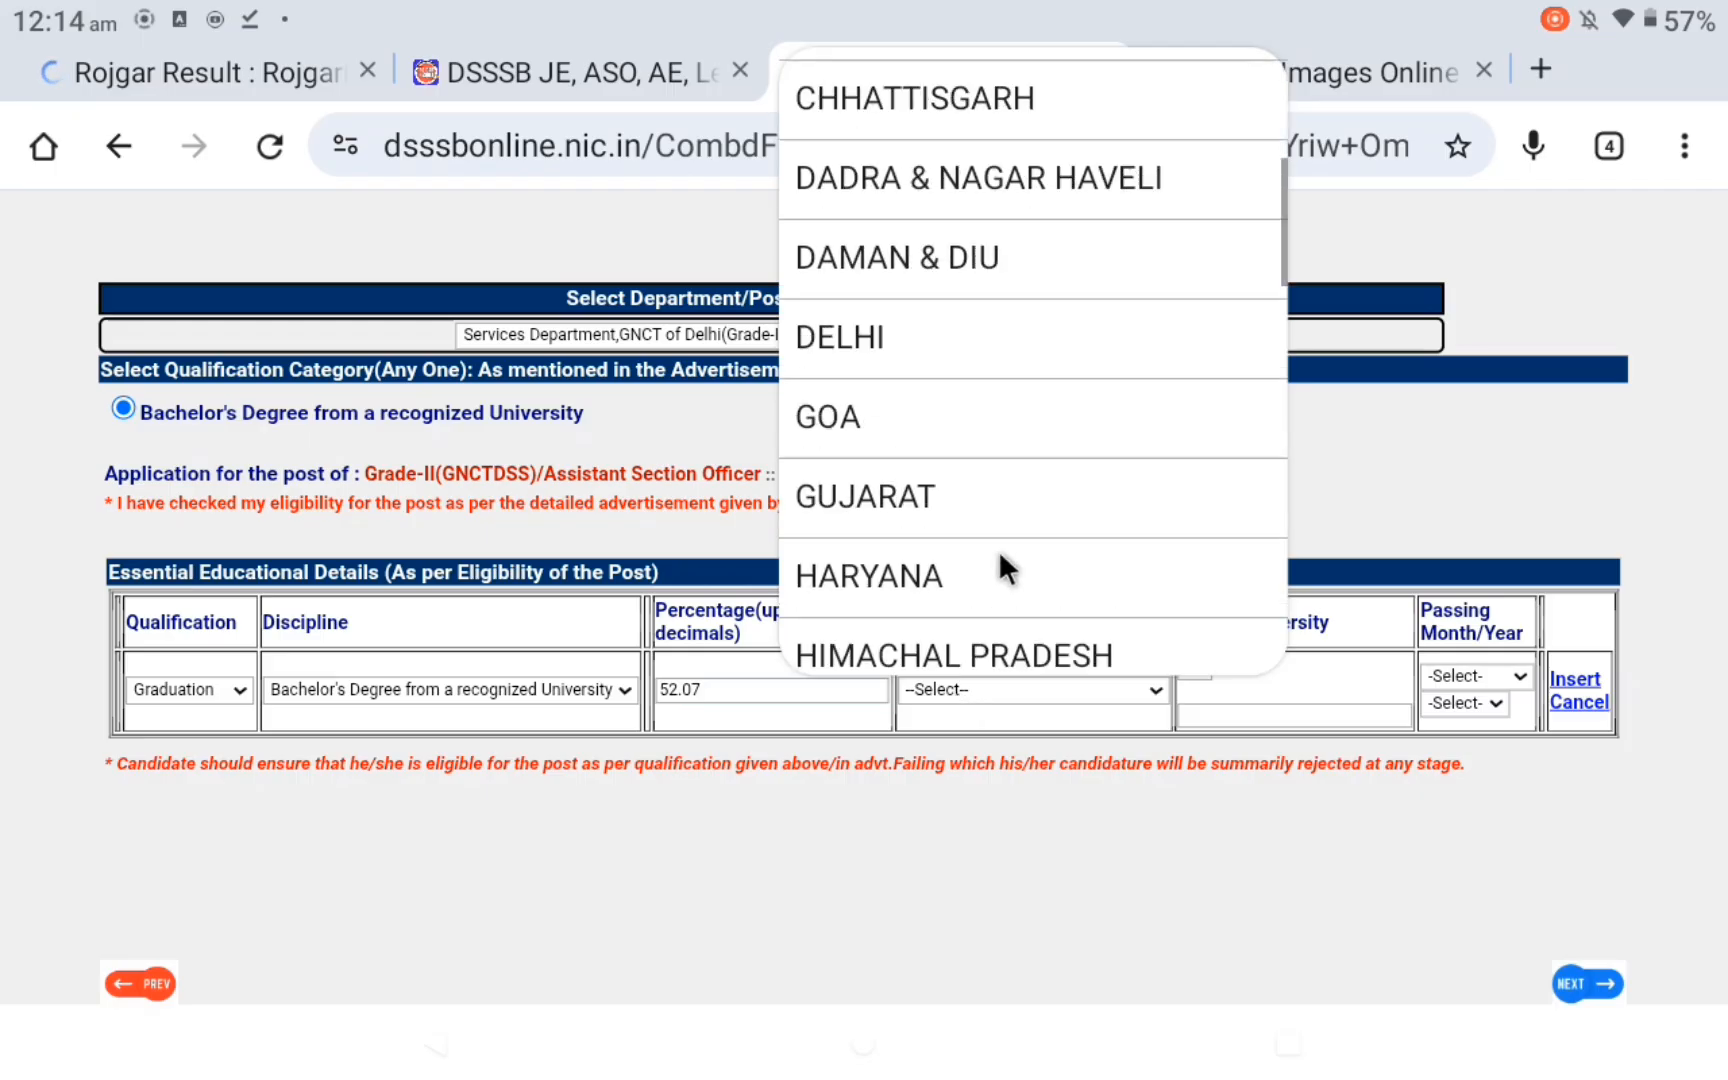
{"action": "scroll", "coordinate": [998, 549], "scroll_direction": "down", "scroll_amount": 5}
{"action": "left_click", "coordinate": [1044, 474]}
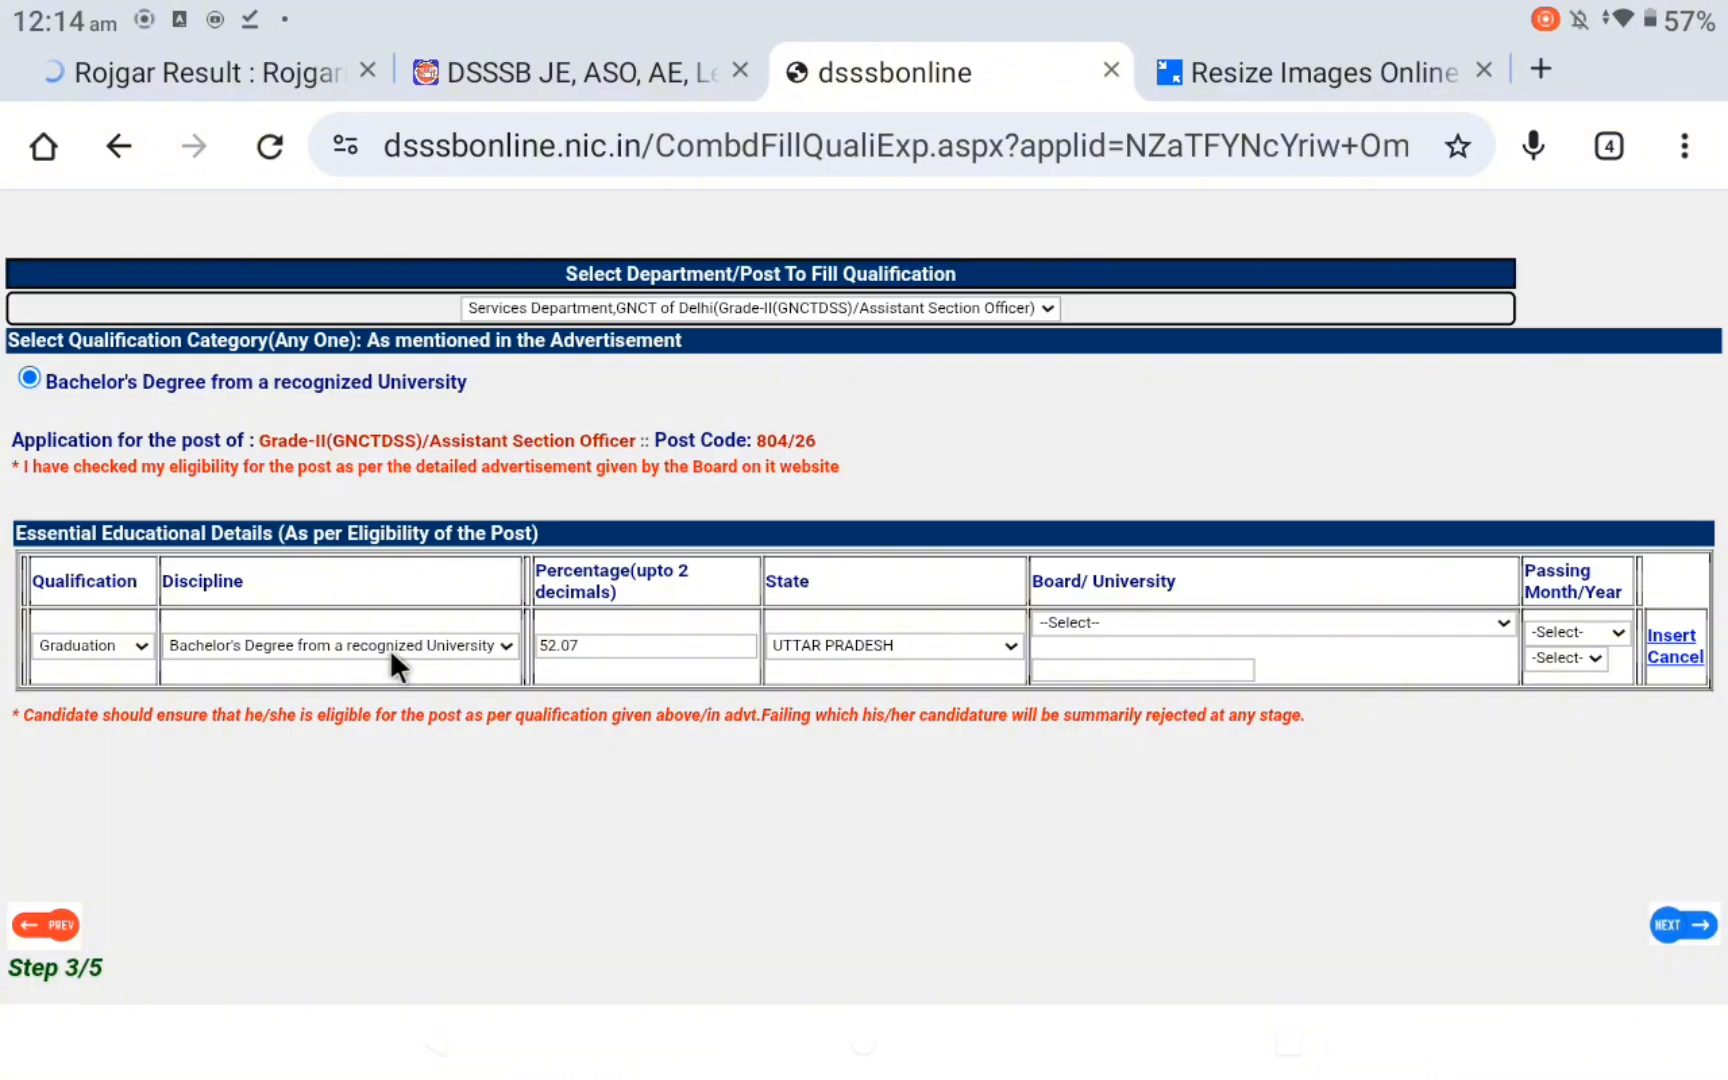
{"action": "left_click", "coordinate": [414, 643]}
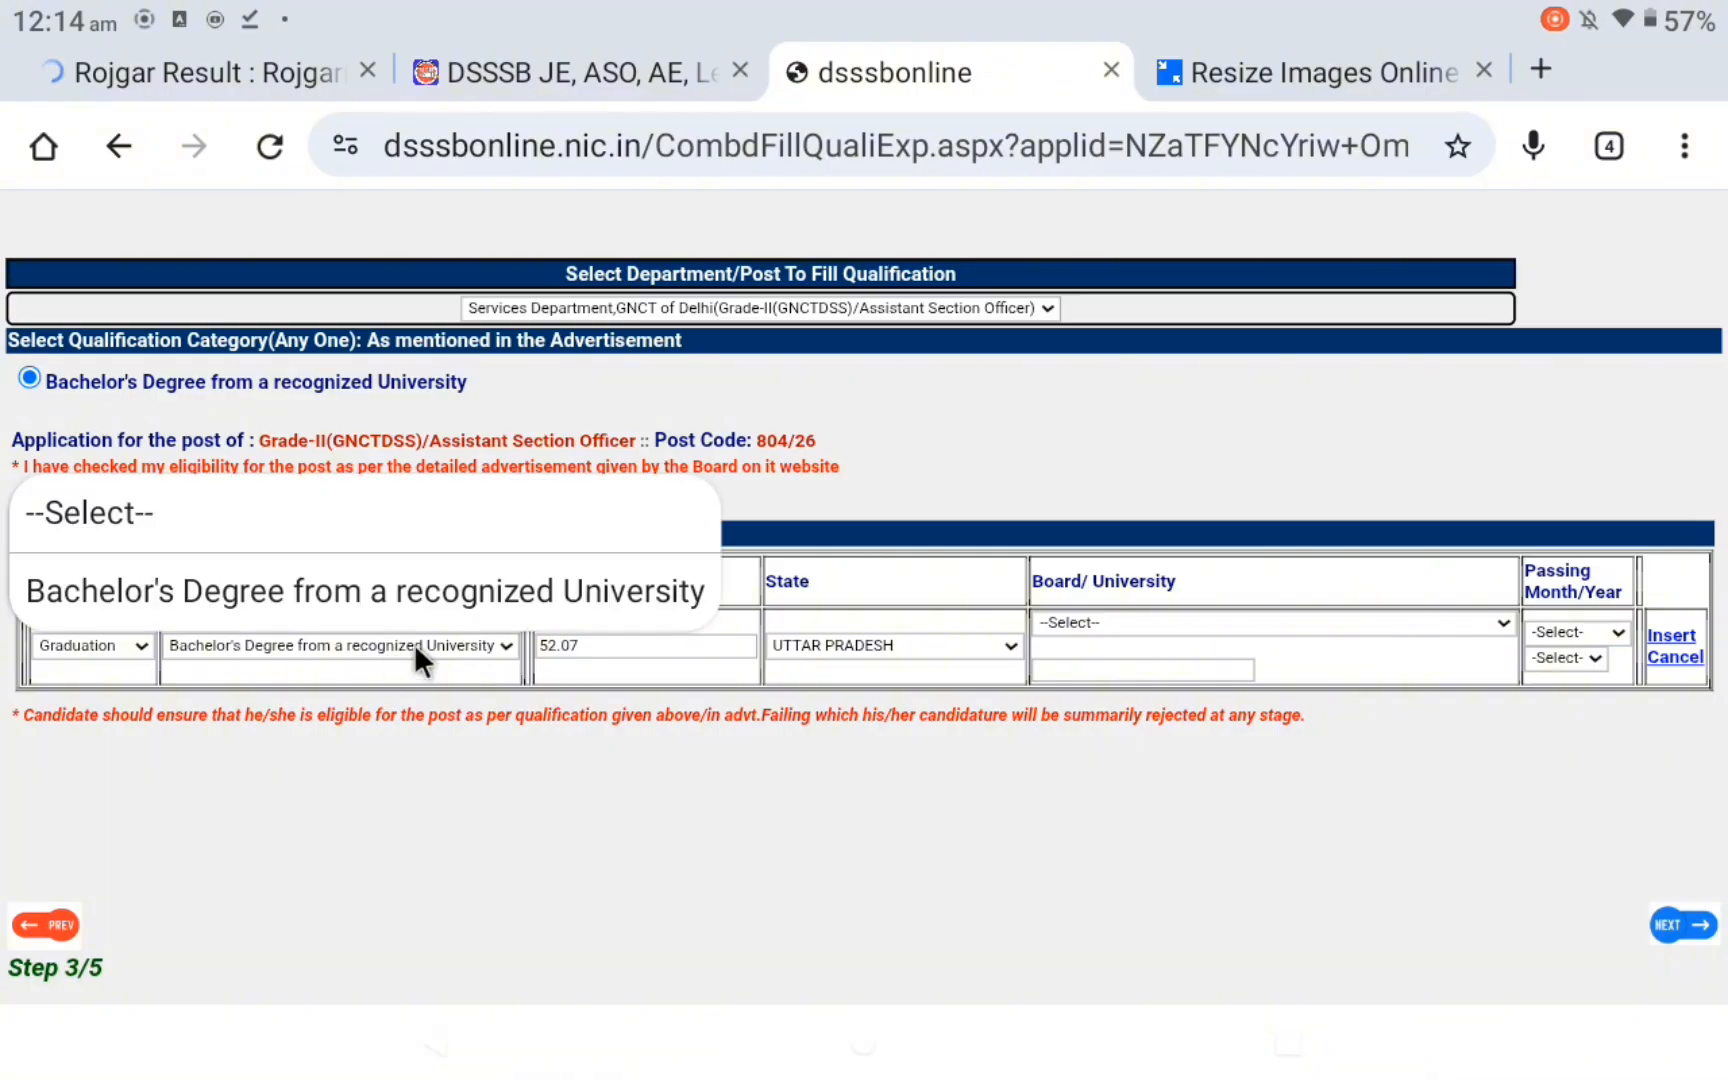
{"action": "left_click", "coordinate": [435, 588]}
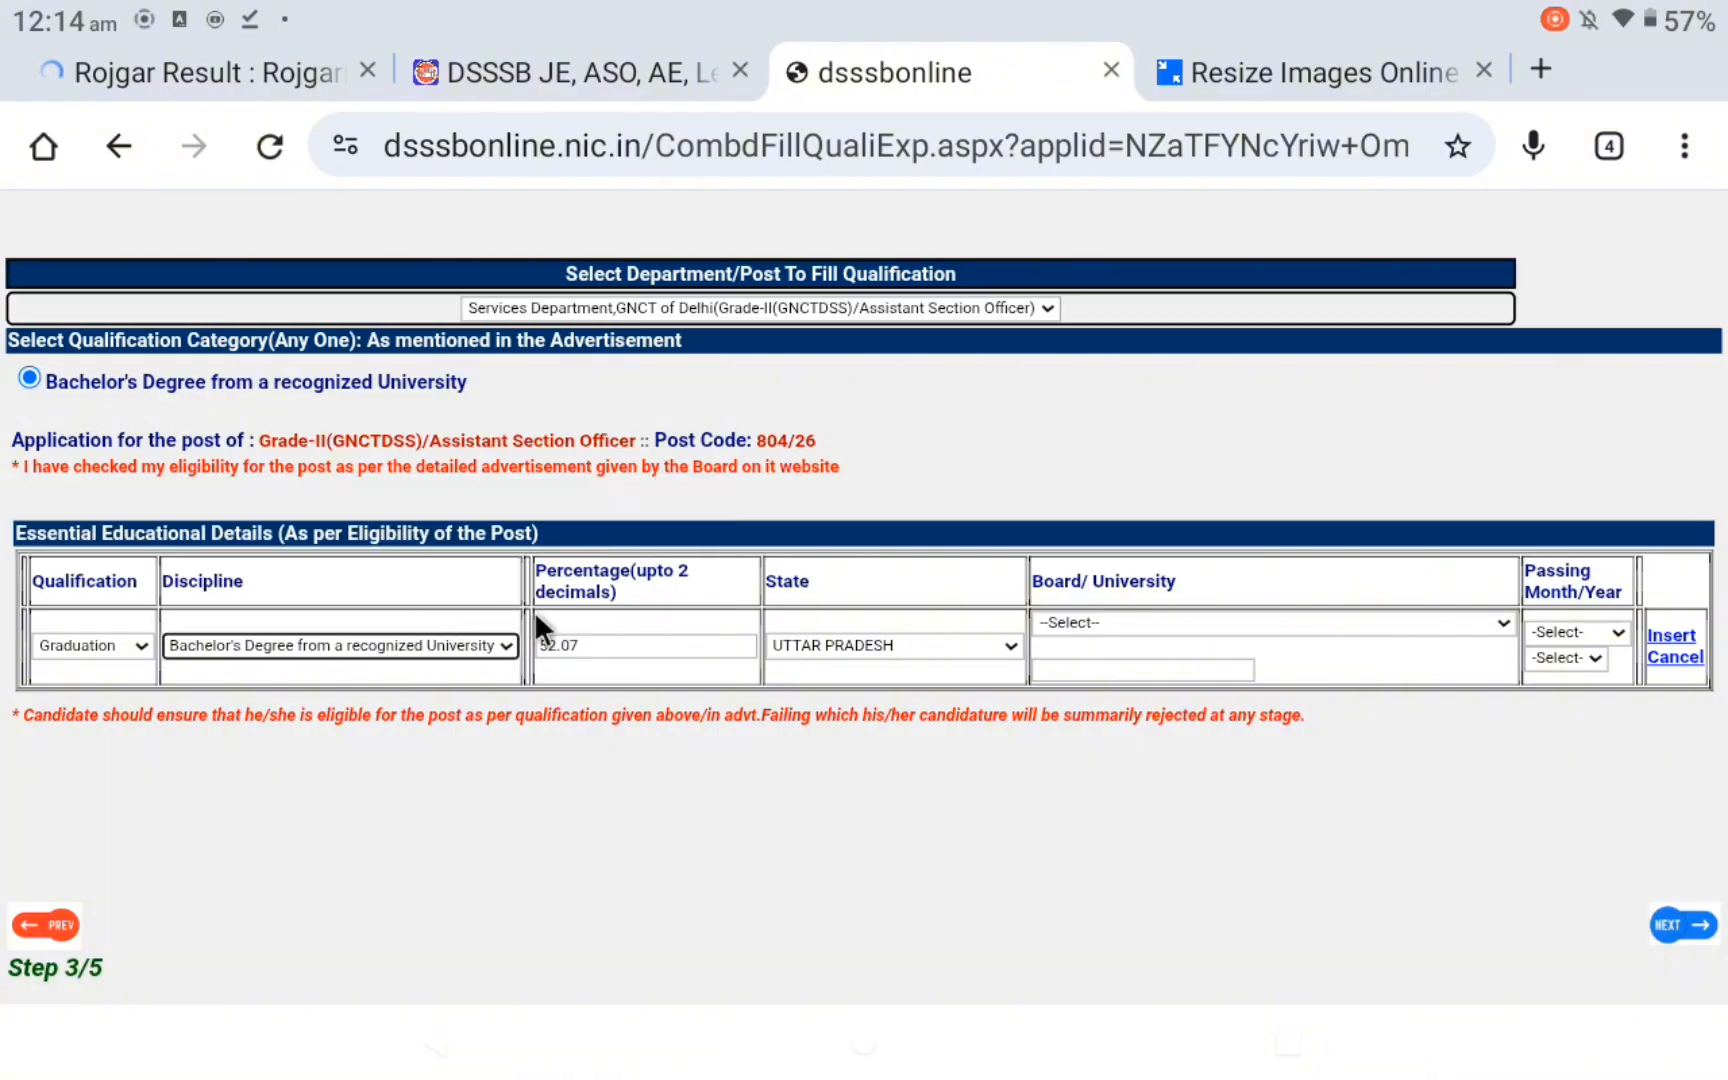
- Complete the graduation entry with M. J. P. Rohilkhand University and passing date November 2020, and insert it into the educational details
{"action": "left_click", "coordinate": [1153, 621]}
{"action": "scroll", "coordinate": [895, 420], "scroll_direction": "down", "scroll_amount": 10}
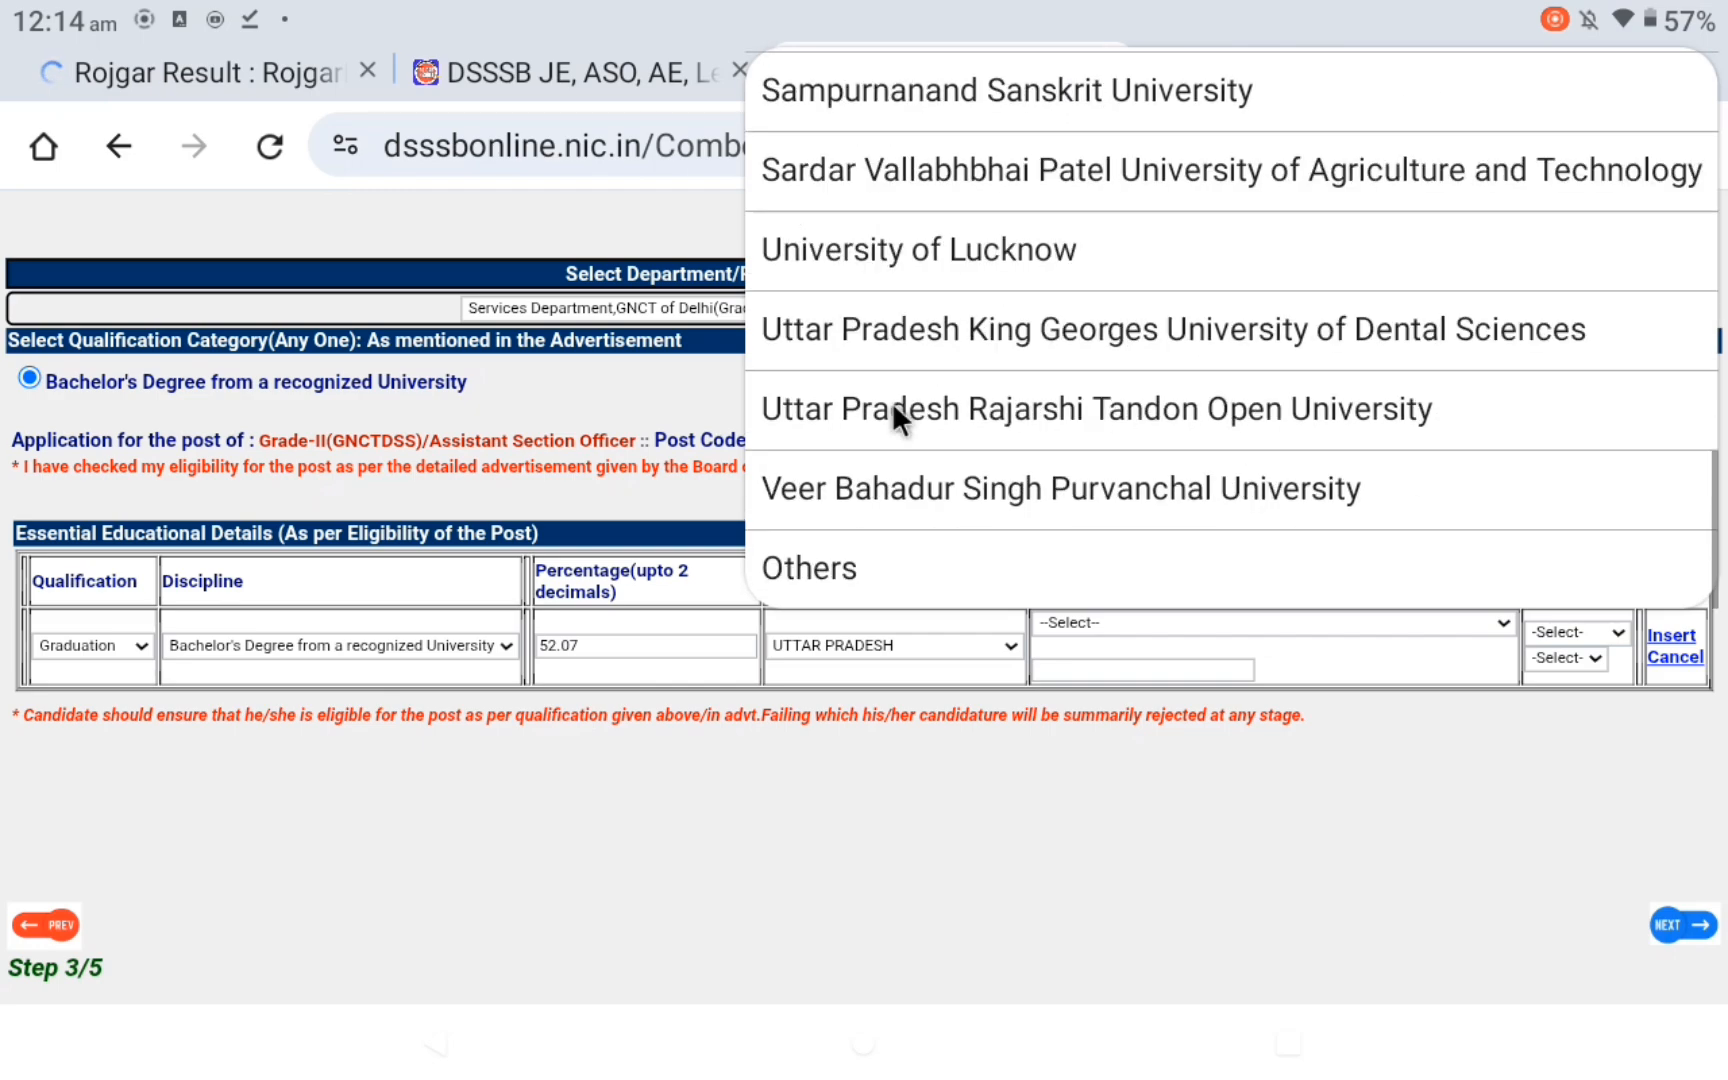
{"action": "scroll", "coordinate": [892, 401], "scroll_direction": "up", "scroll_amount": 1}
{"action": "scroll", "coordinate": [892, 401], "scroll_direction": "down", "scroll_amount": 1}
{"action": "scroll", "coordinate": [892, 401], "scroll_direction": "up", "scroll_amount": 3}
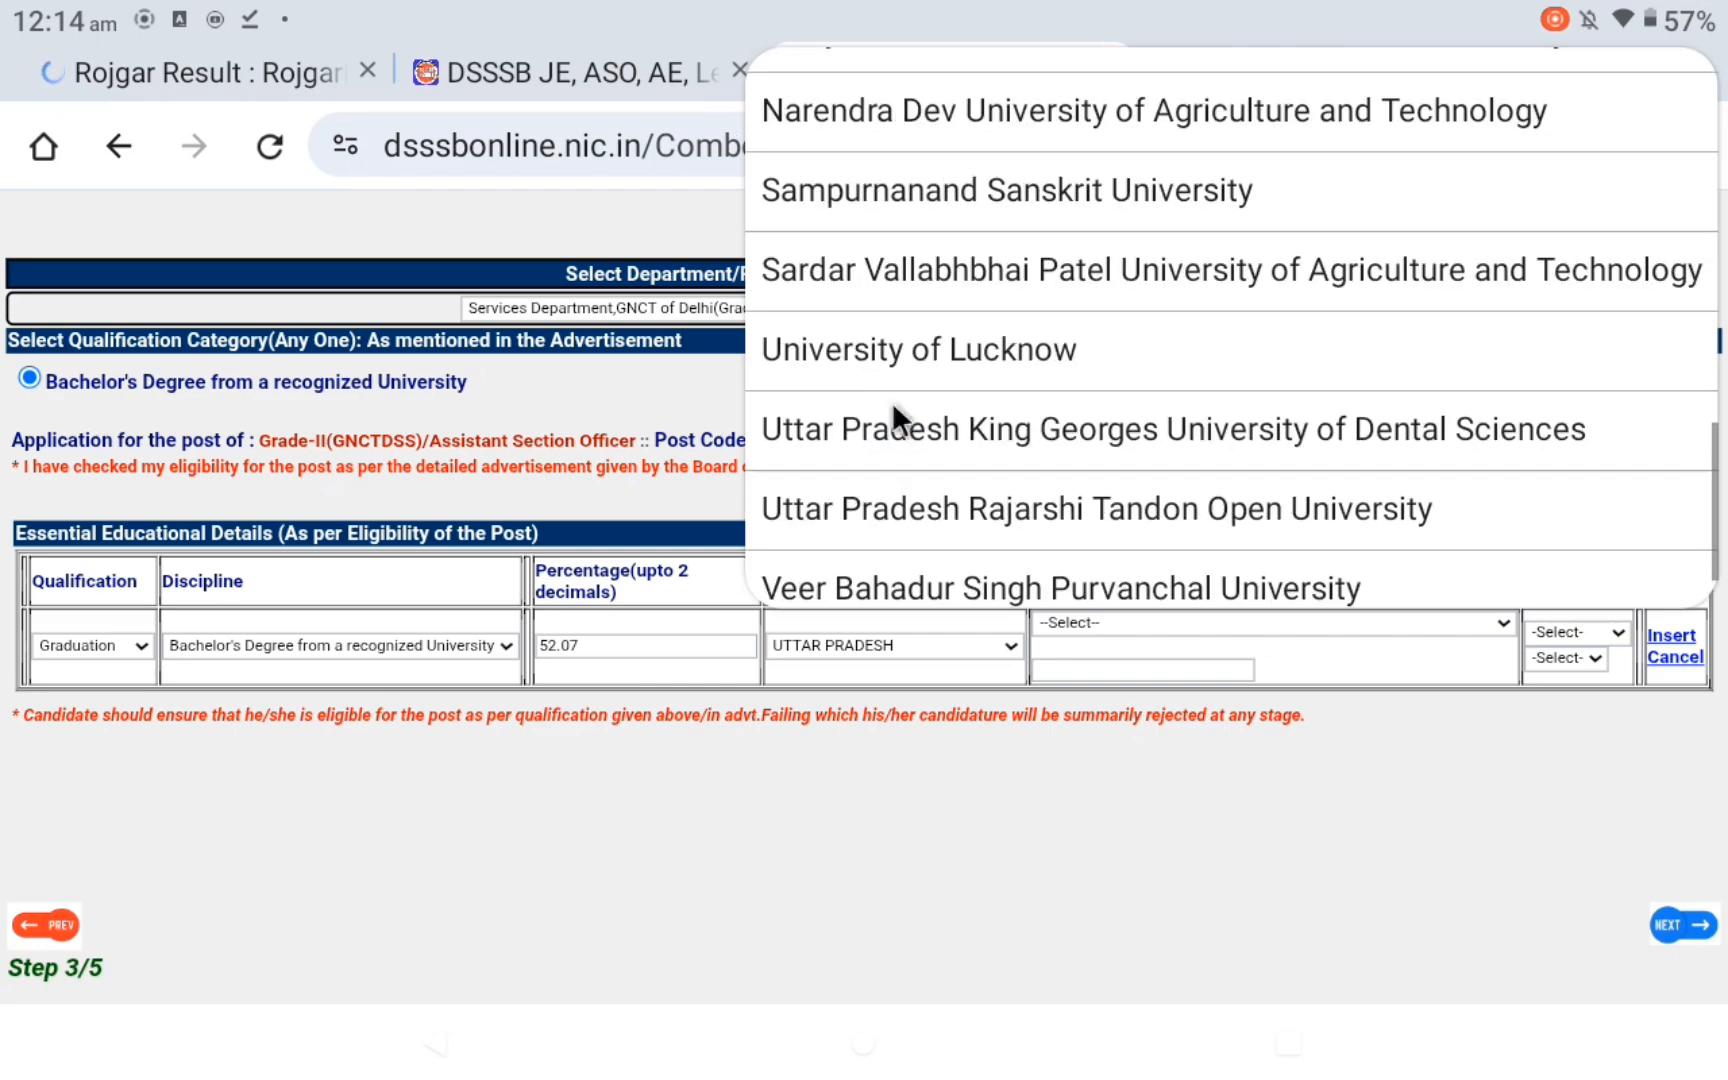
{"action": "scroll", "coordinate": [892, 401], "scroll_direction": "up", "scroll_amount": 1}
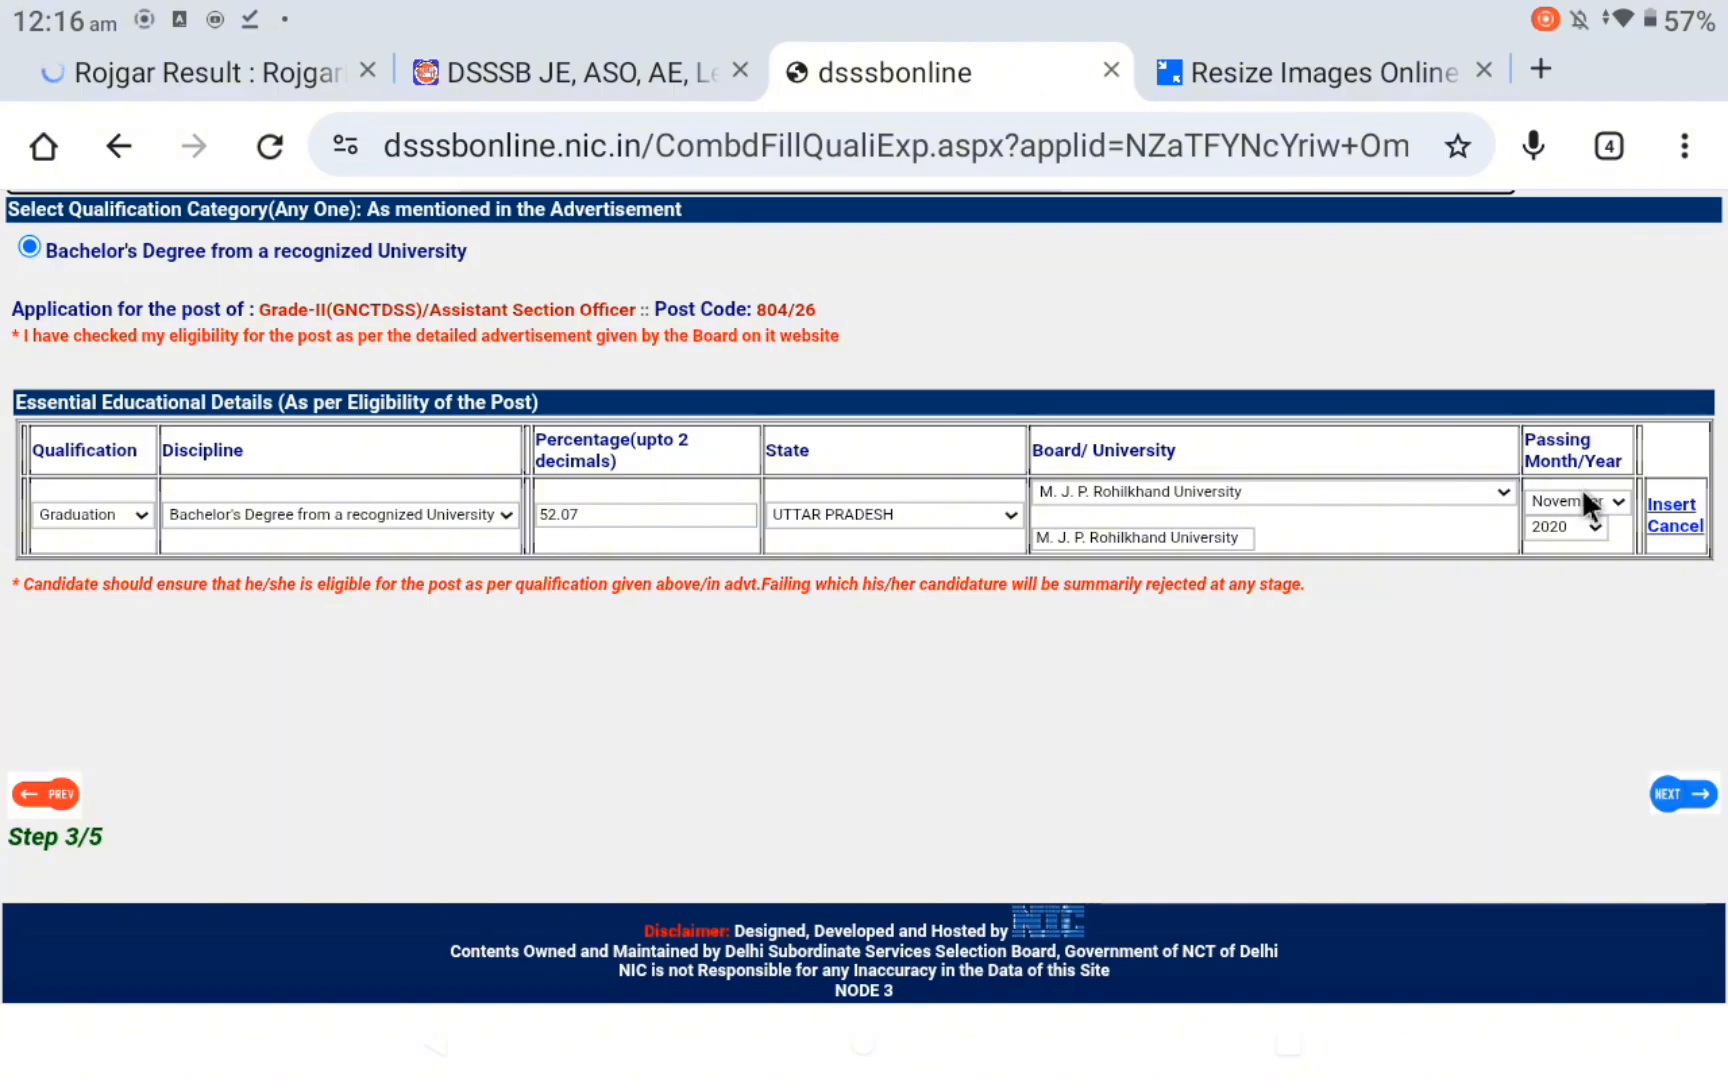
{"action": "left_click", "coordinate": [1667, 504]}
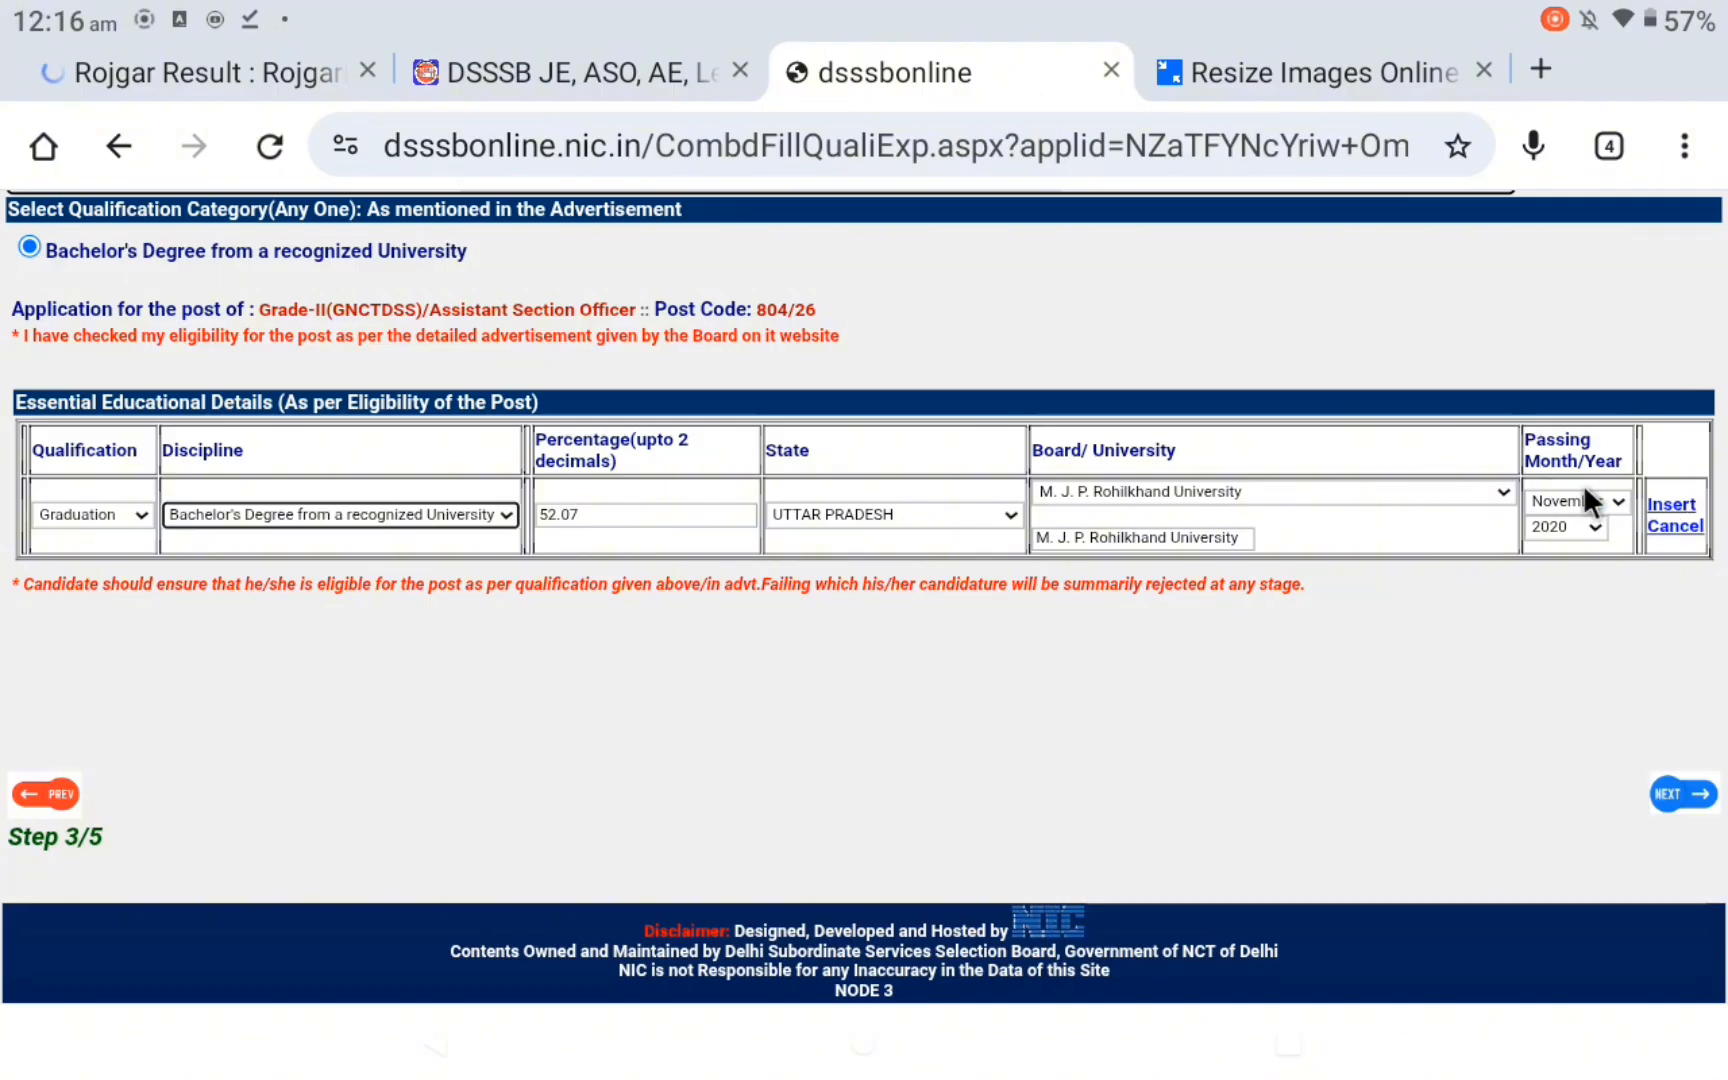
{"action": "left_click", "coordinate": [1677, 499]}
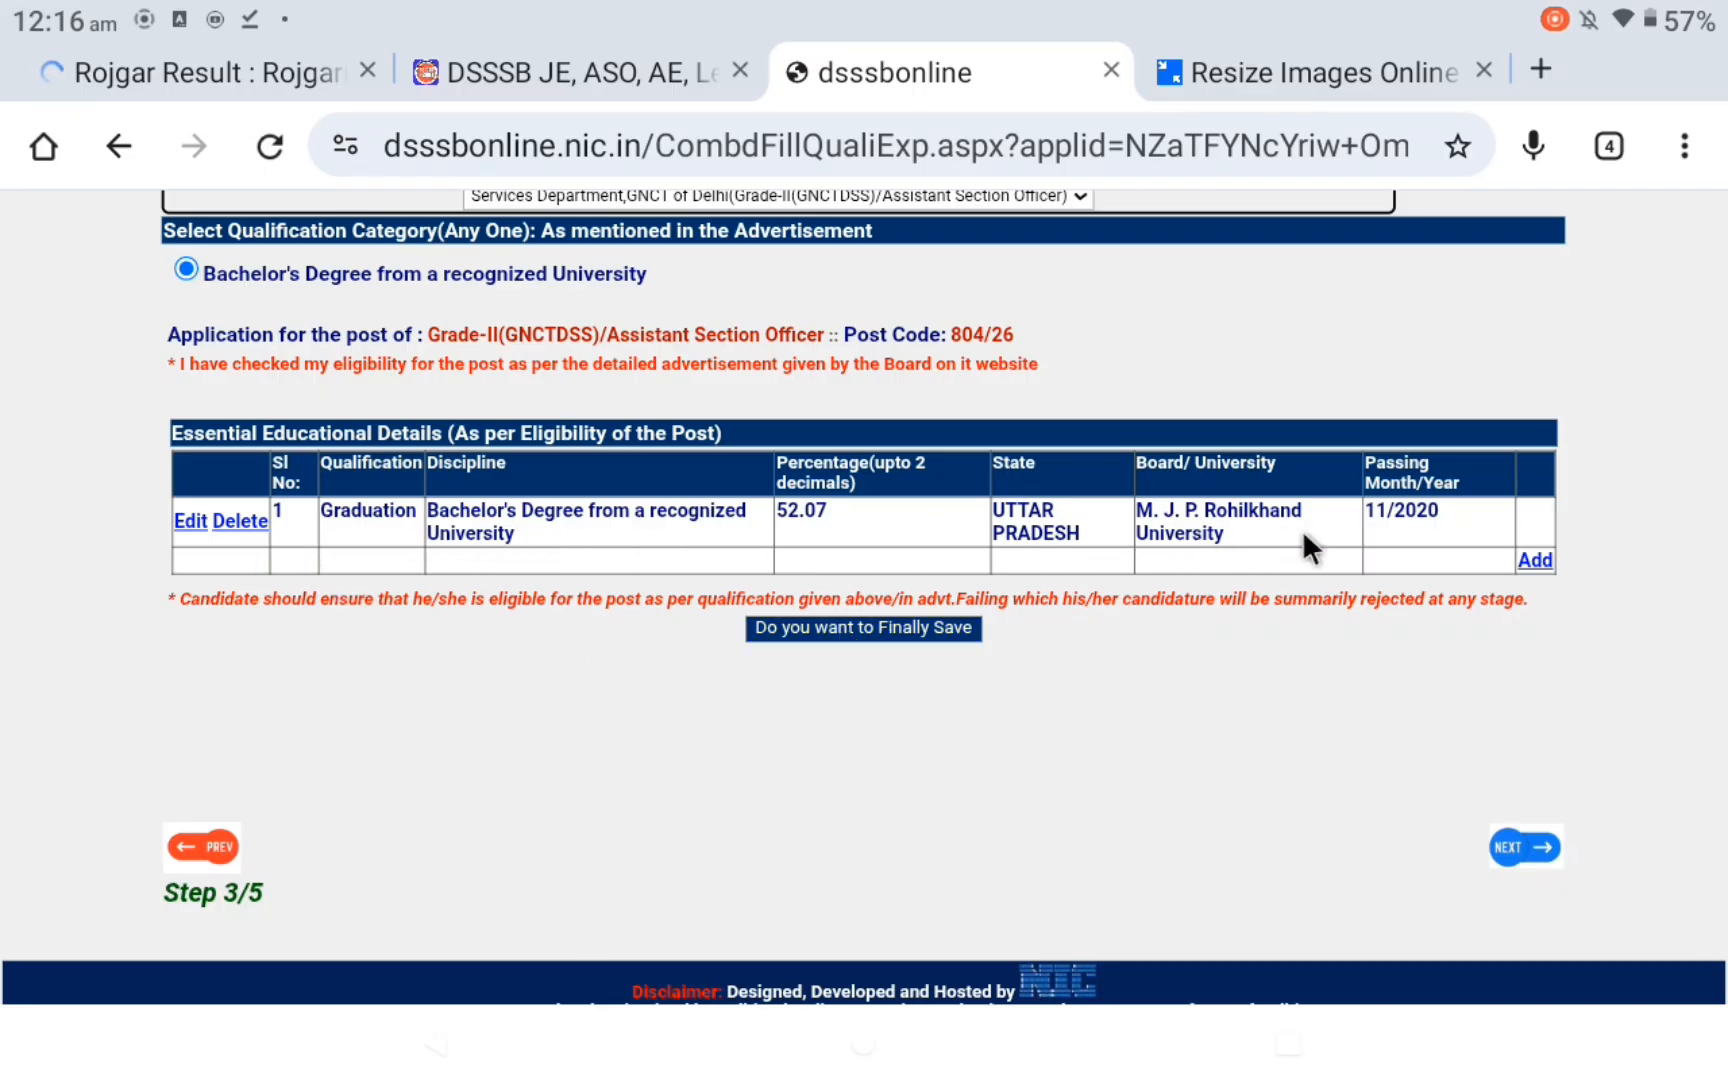
- Open a blank row for another qualification, leave it empty, and finally save the educational details for the department
{"action": "left_click", "coordinate": [1533, 561]}
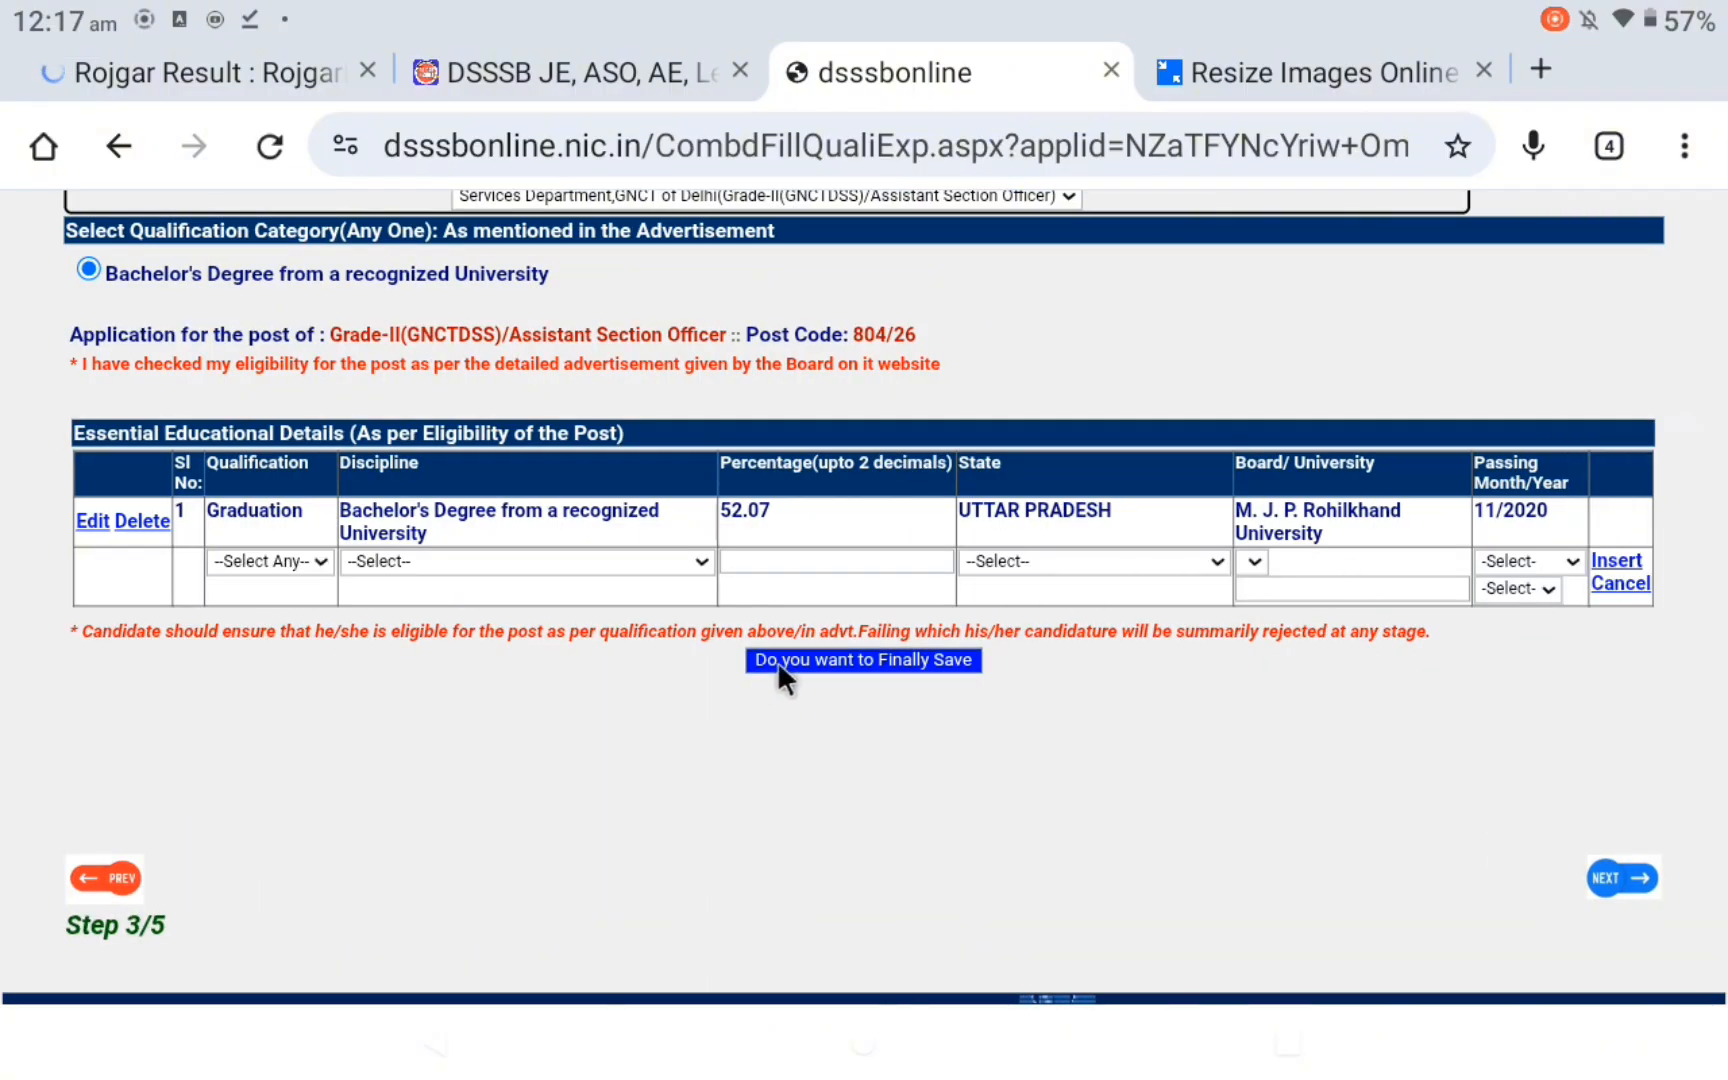
{"action": "left_click", "coordinate": [932, 667]}
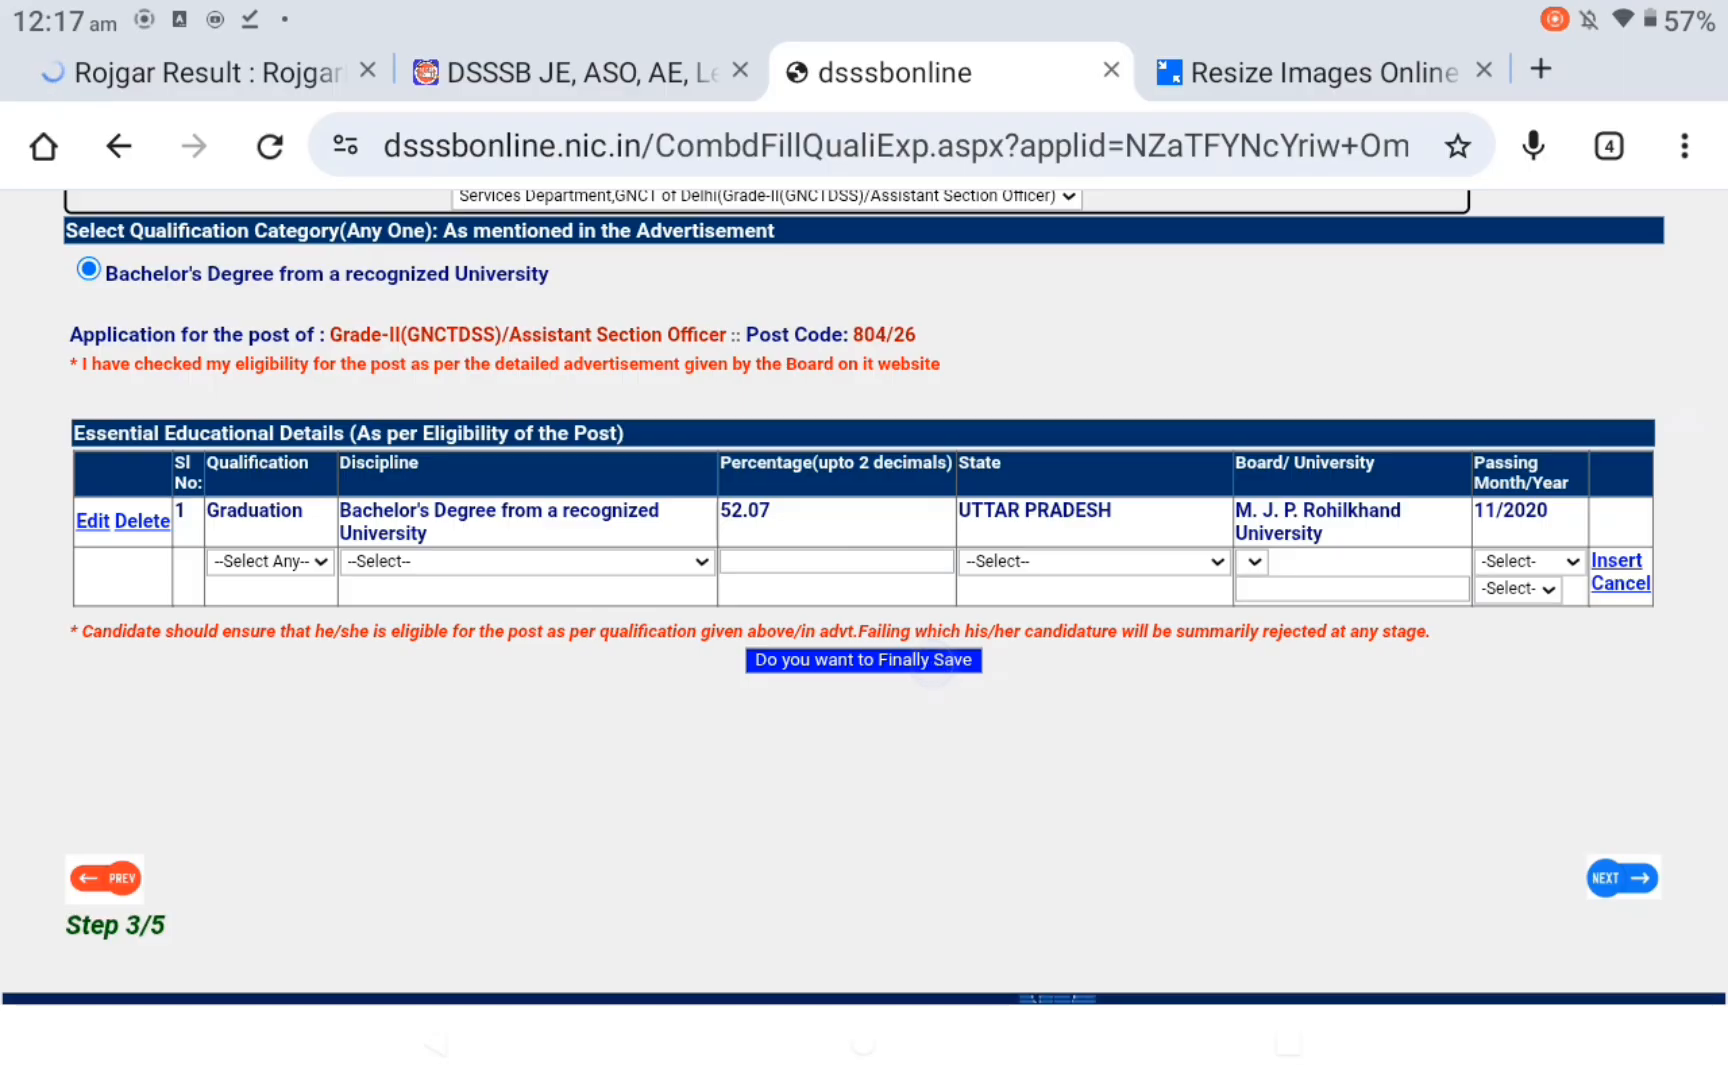
{"action": "left_click", "coordinate": [923, 660]}
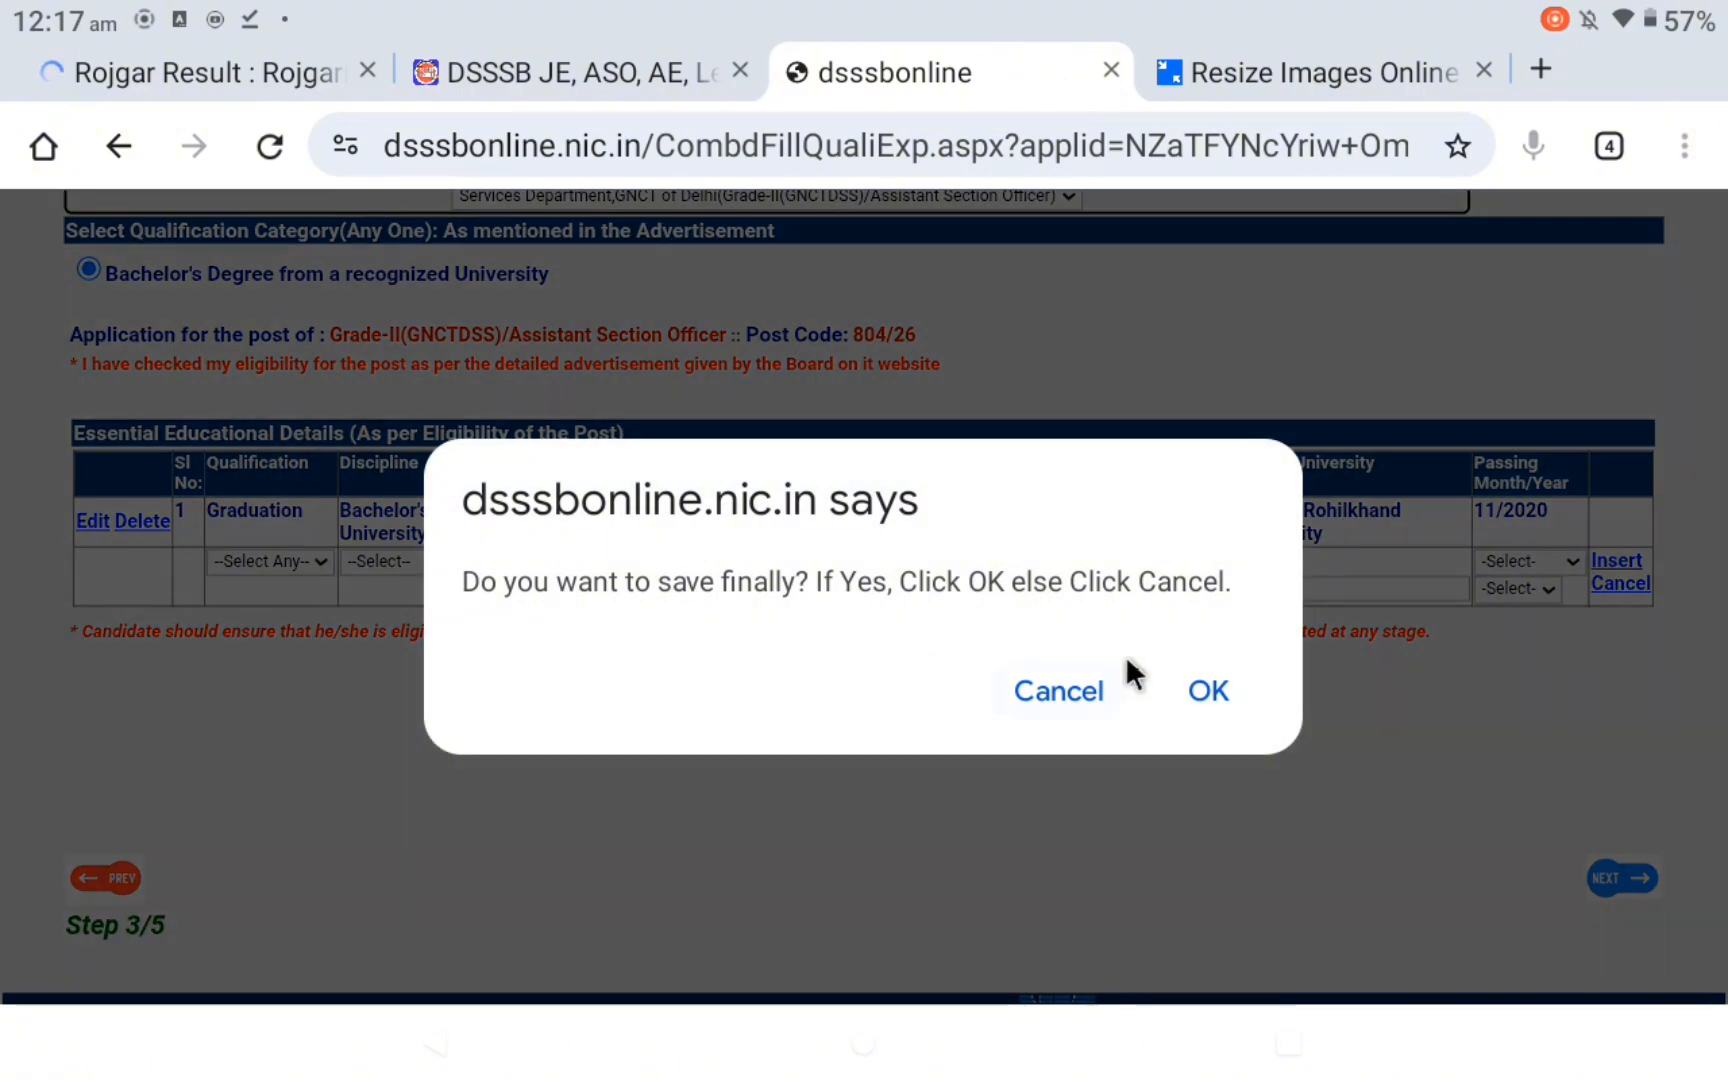
{"action": "left_click", "coordinate": [1200, 684]}
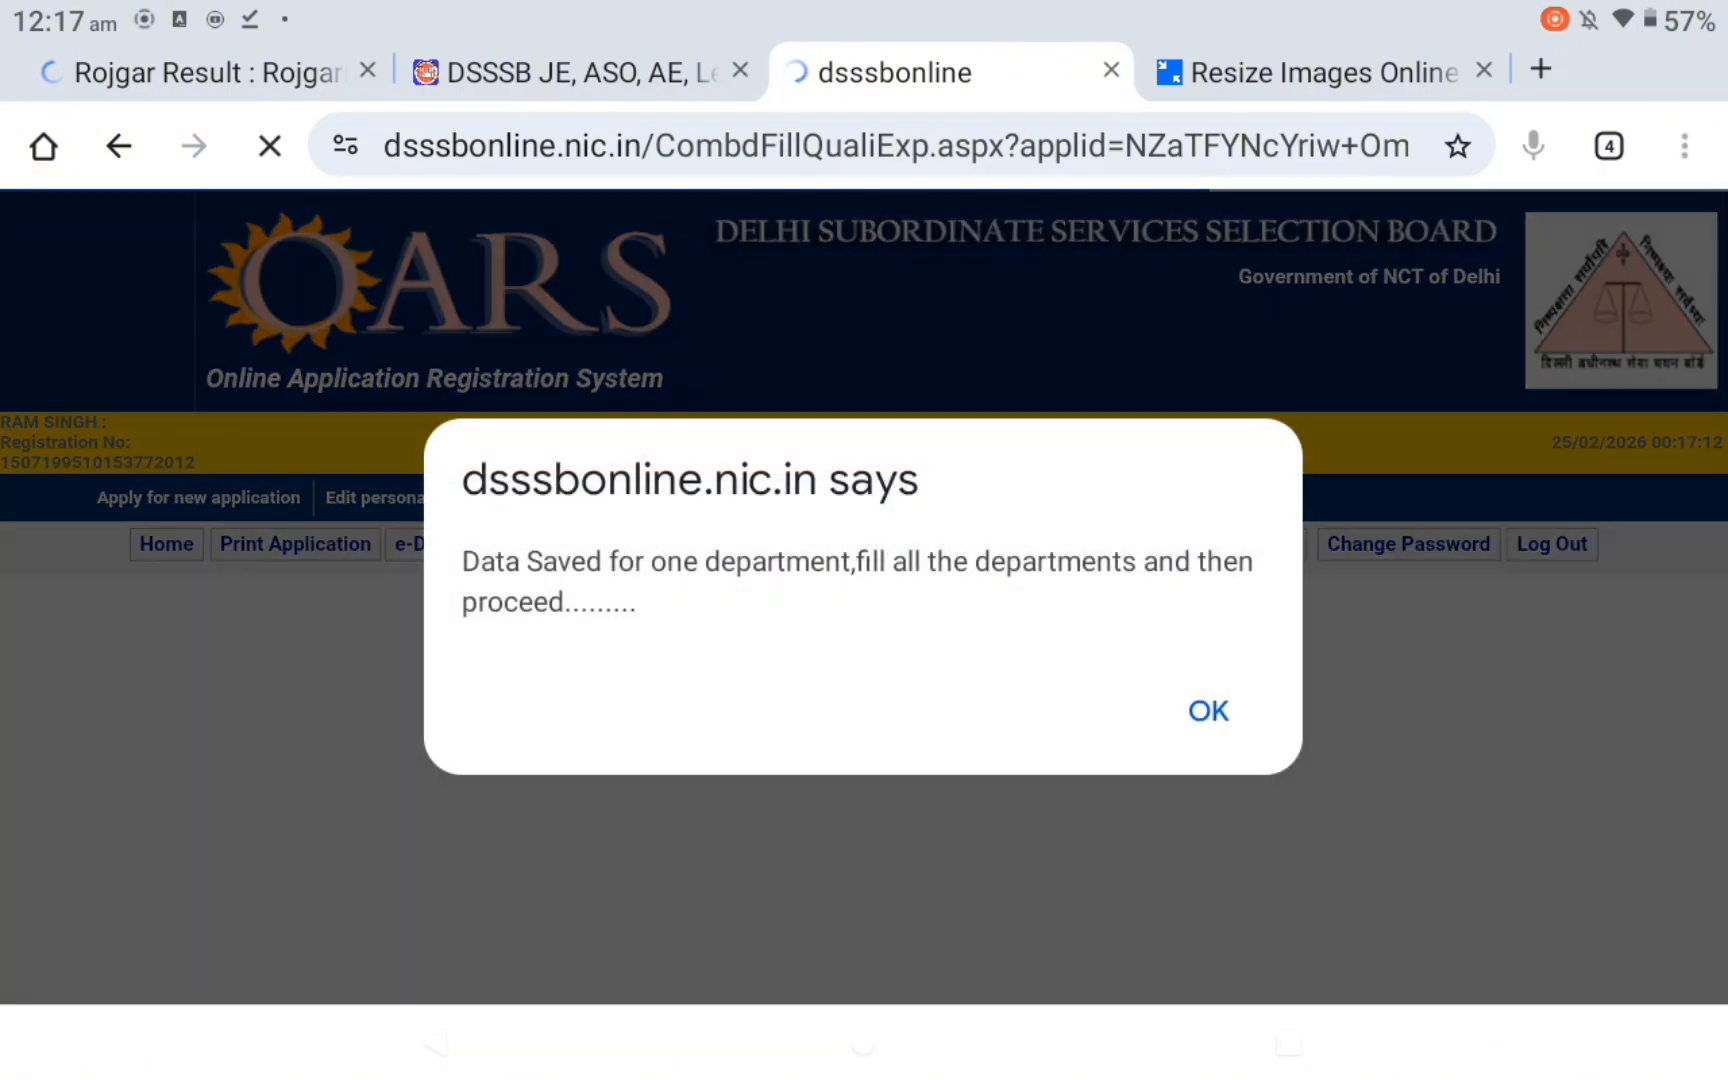
{"action": "left_click", "coordinate": [1208, 711]}
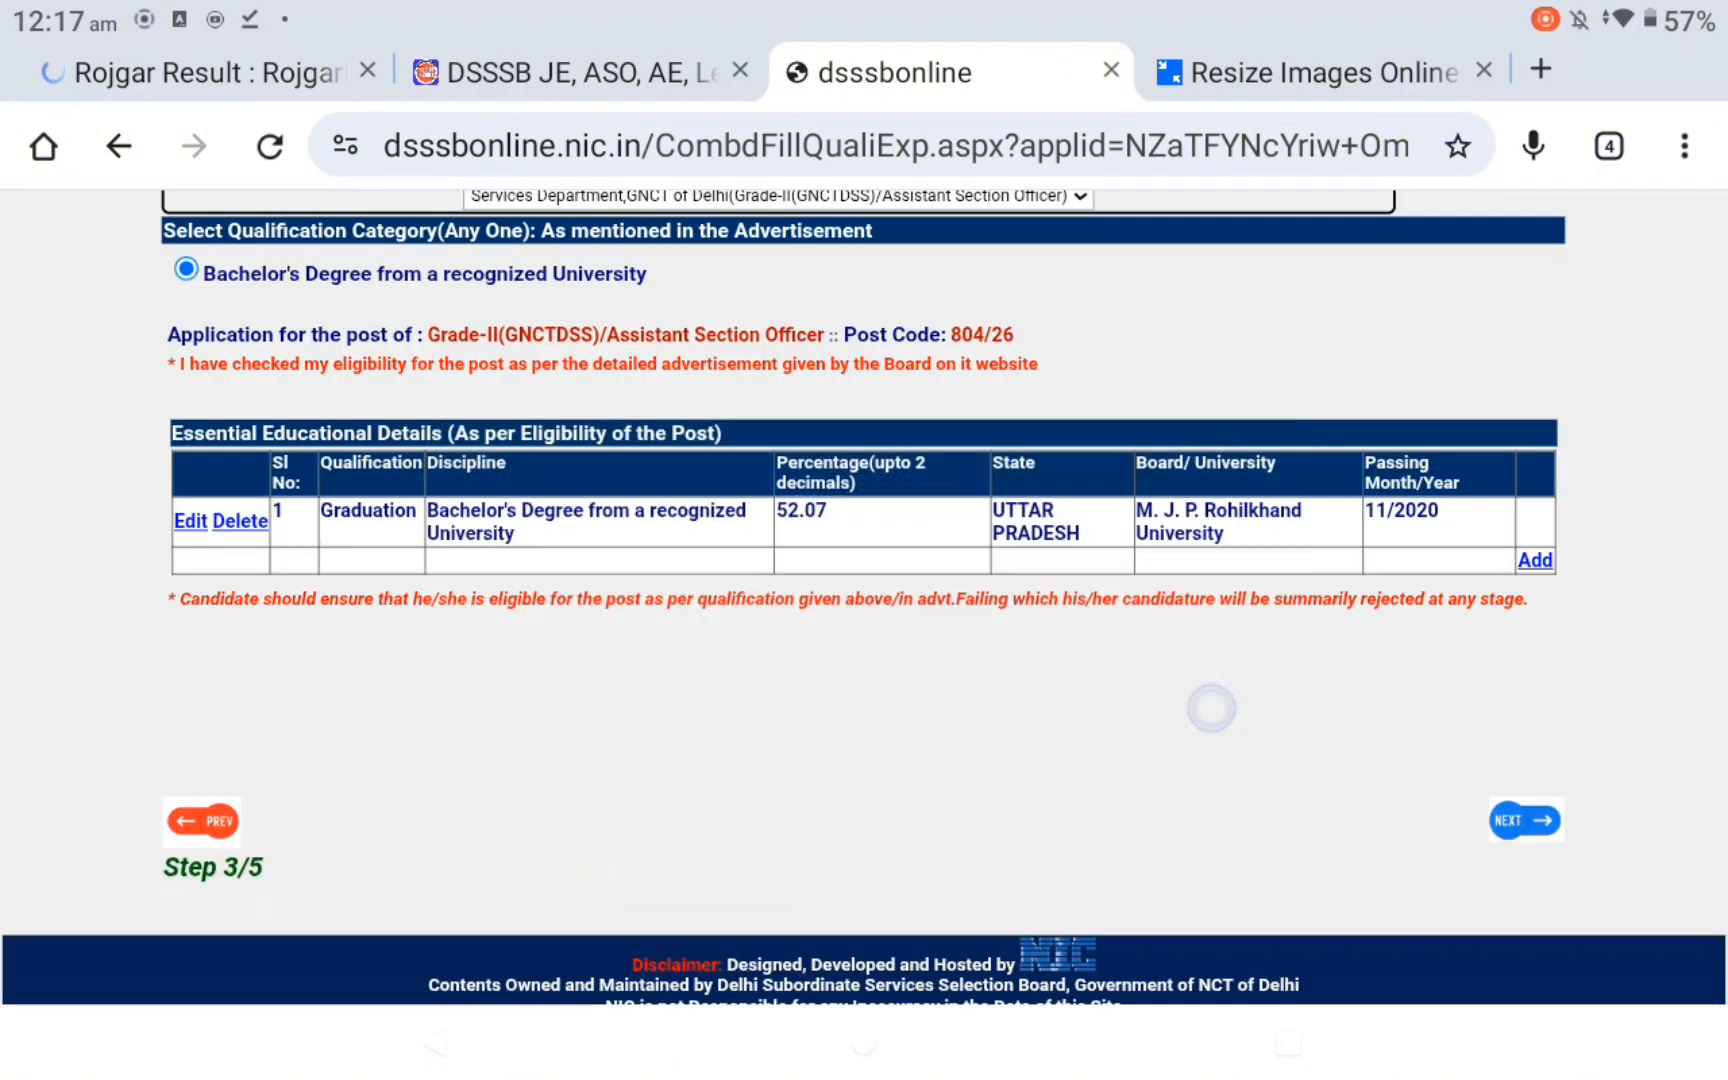
- Continue to the application preview and dismiss the payment re-verification notice
{"action": "left_click", "coordinate": [1507, 821]}
{"action": "left_click", "coordinate": [1505, 821]}
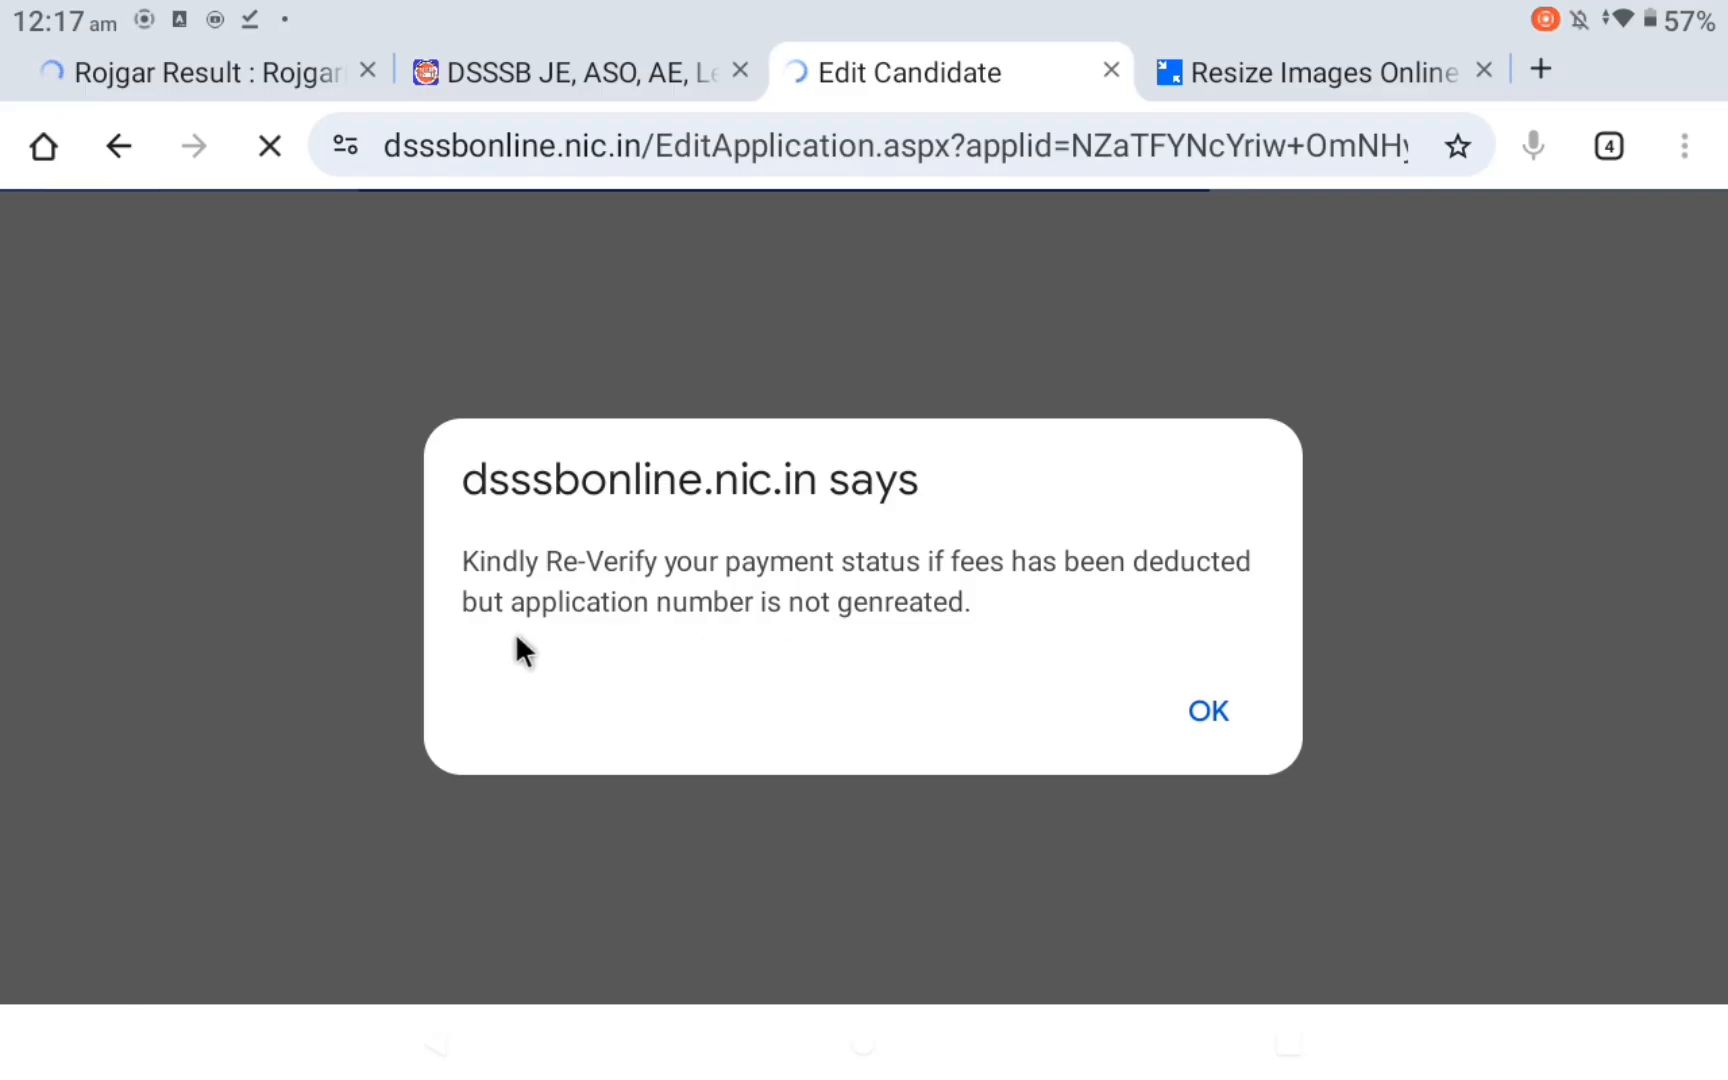
{"action": "left_click", "coordinate": [1205, 711]}
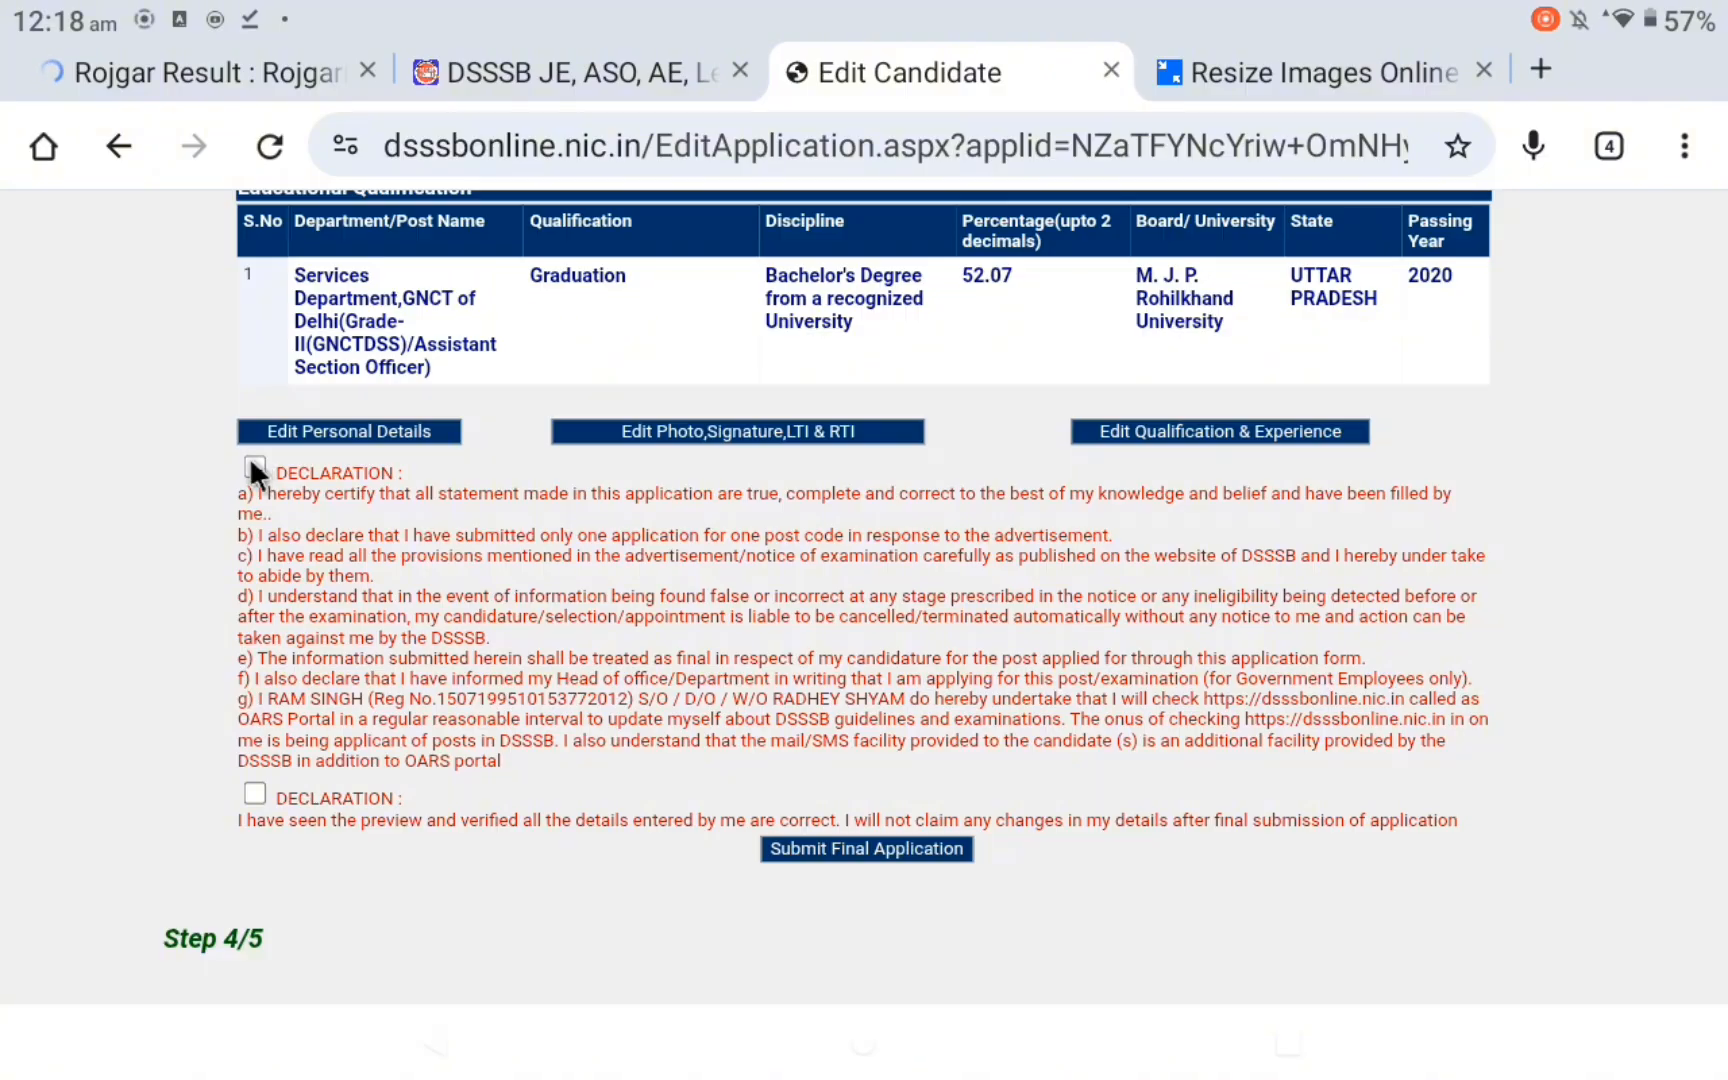
- Accept both declarations at the end of the application preview
{"action": "left_click", "coordinate": [255, 793]}
{"action": "scroll", "coordinate": [861, 784], "scroll_direction": "down", "scroll_amount": 1}
{"action": "scroll", "coordinate": [1004, 643], "scroll_direction": "up", "scroll_amount": 1}
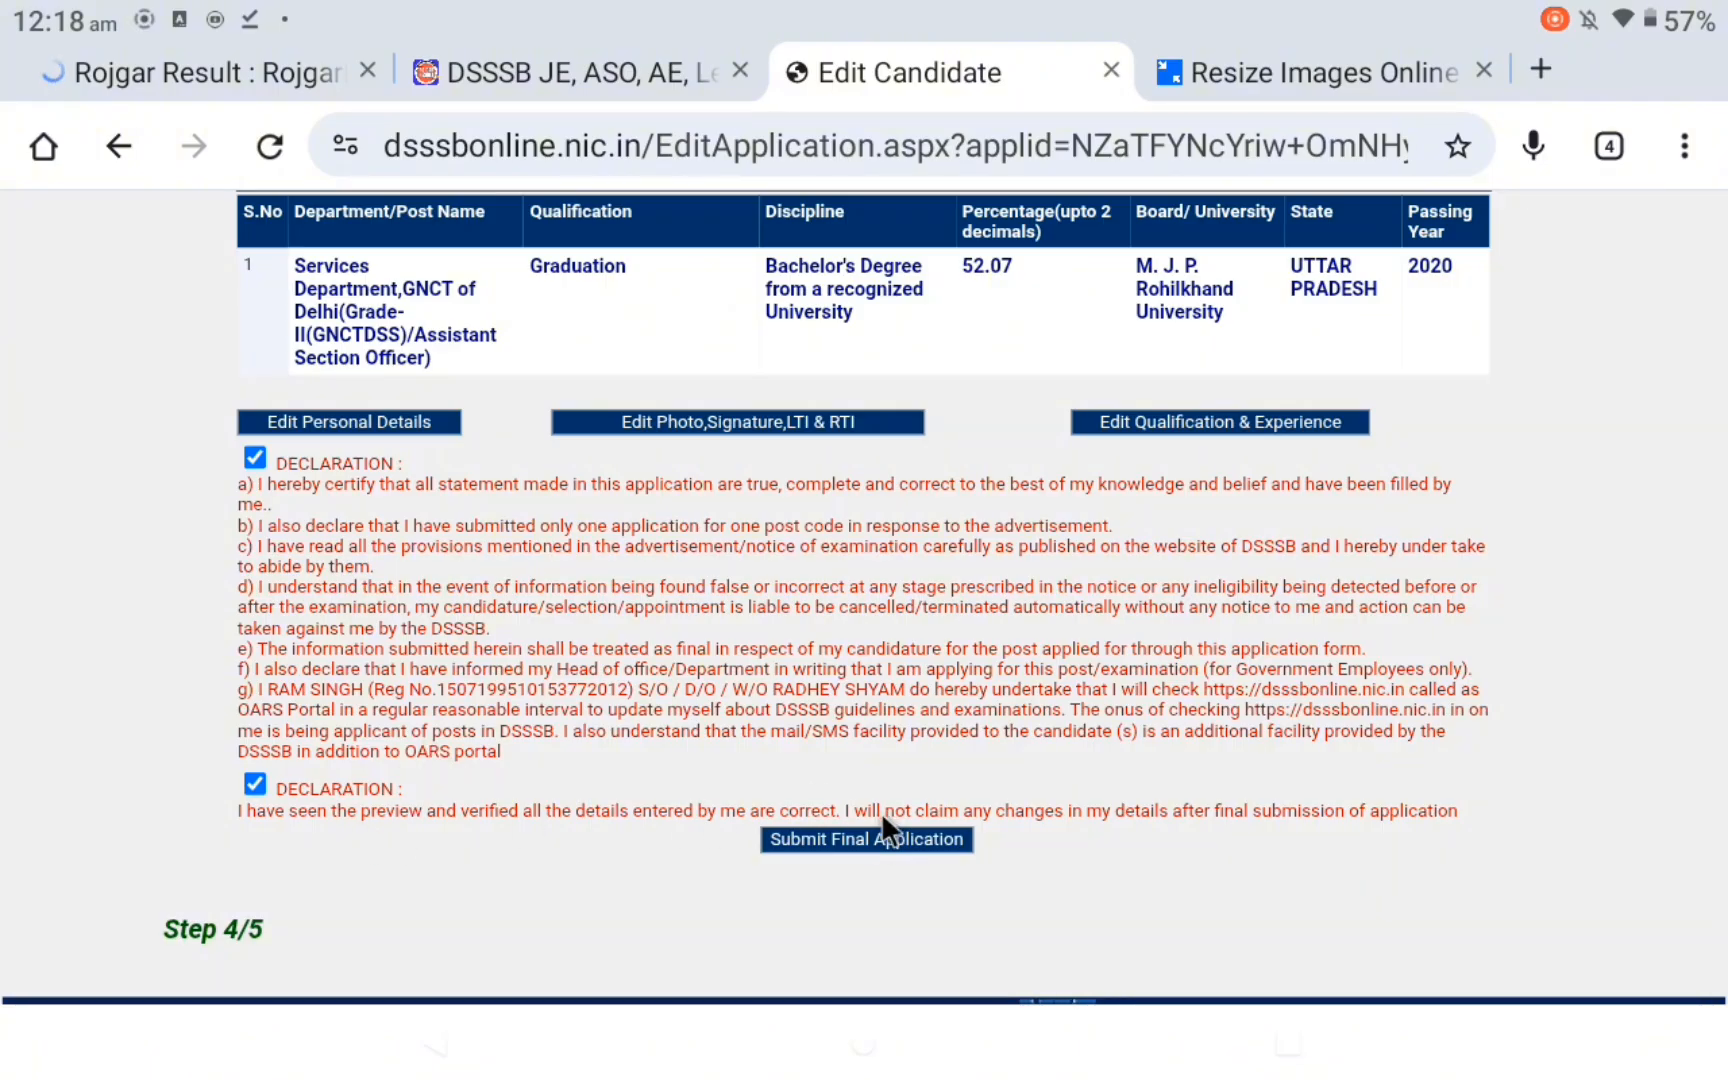
- Submit the final application and dismiss the payment re-verification and submission notices
{"action": "scroll", "coordinate": [1202, 418], "scroll_direction": "down", "scroll_amount": 1}
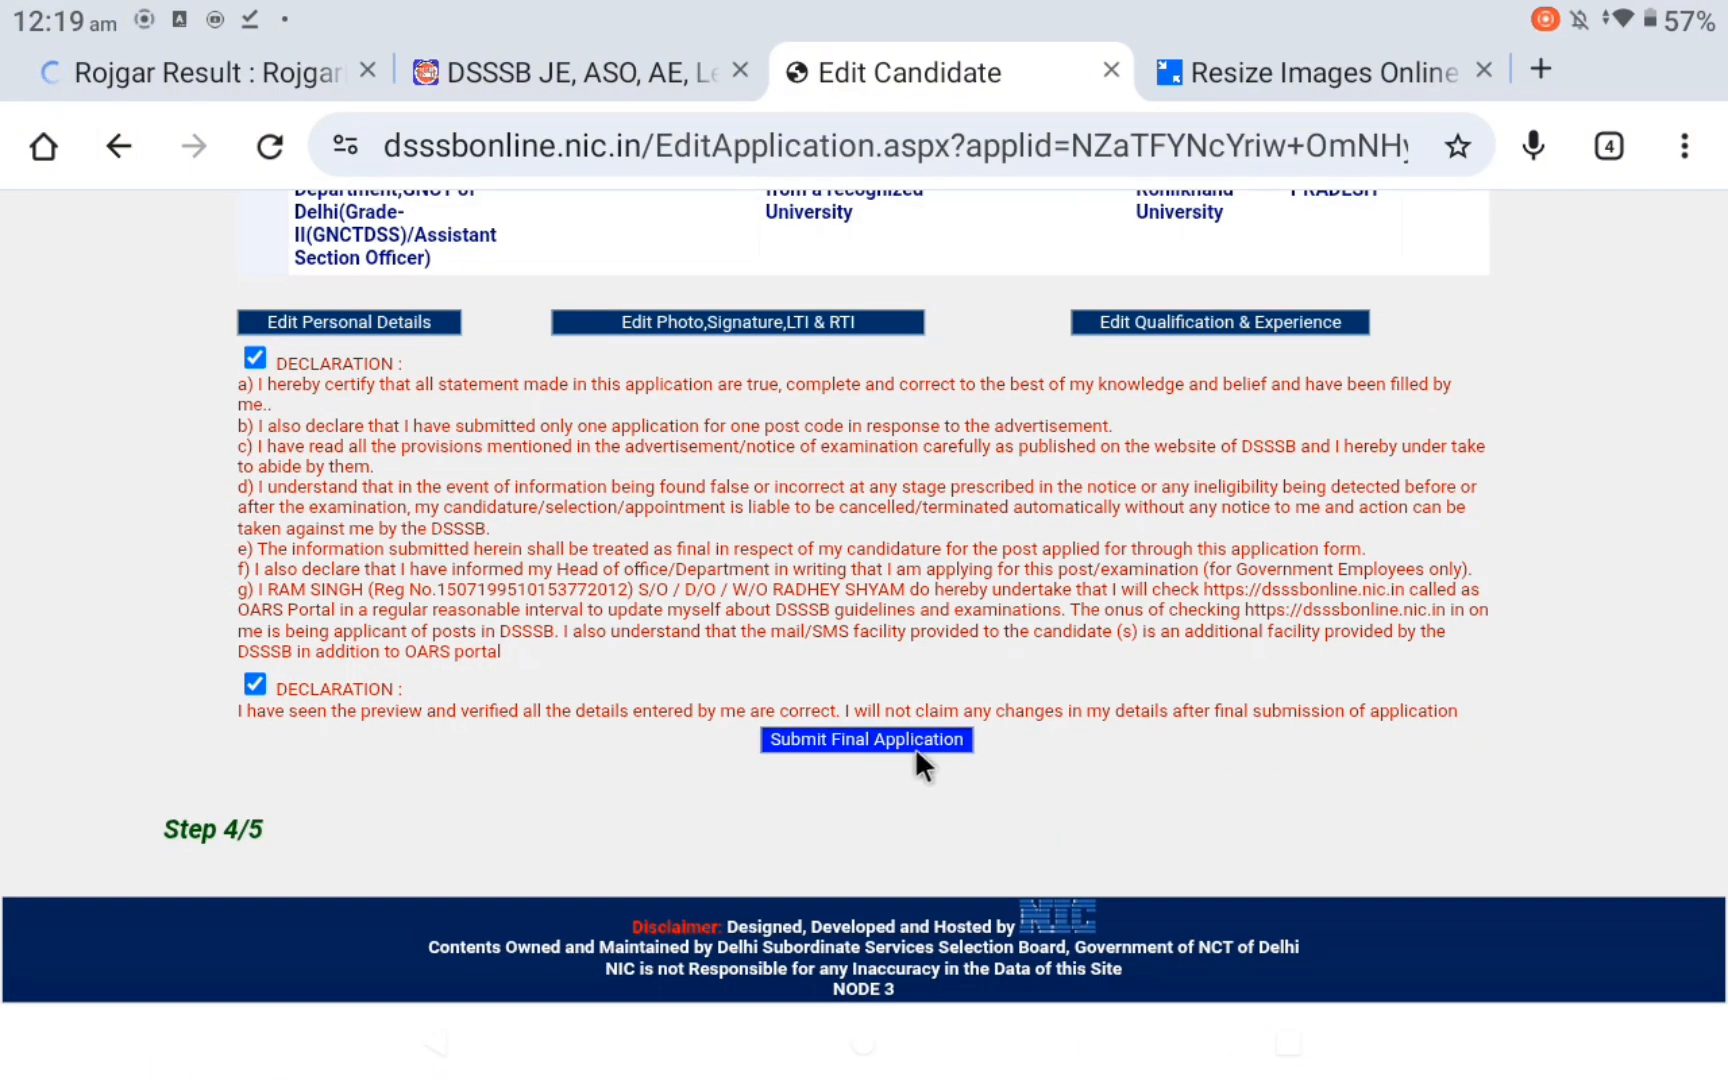
{"action": "left_click", "coordinate": [880, 740]}
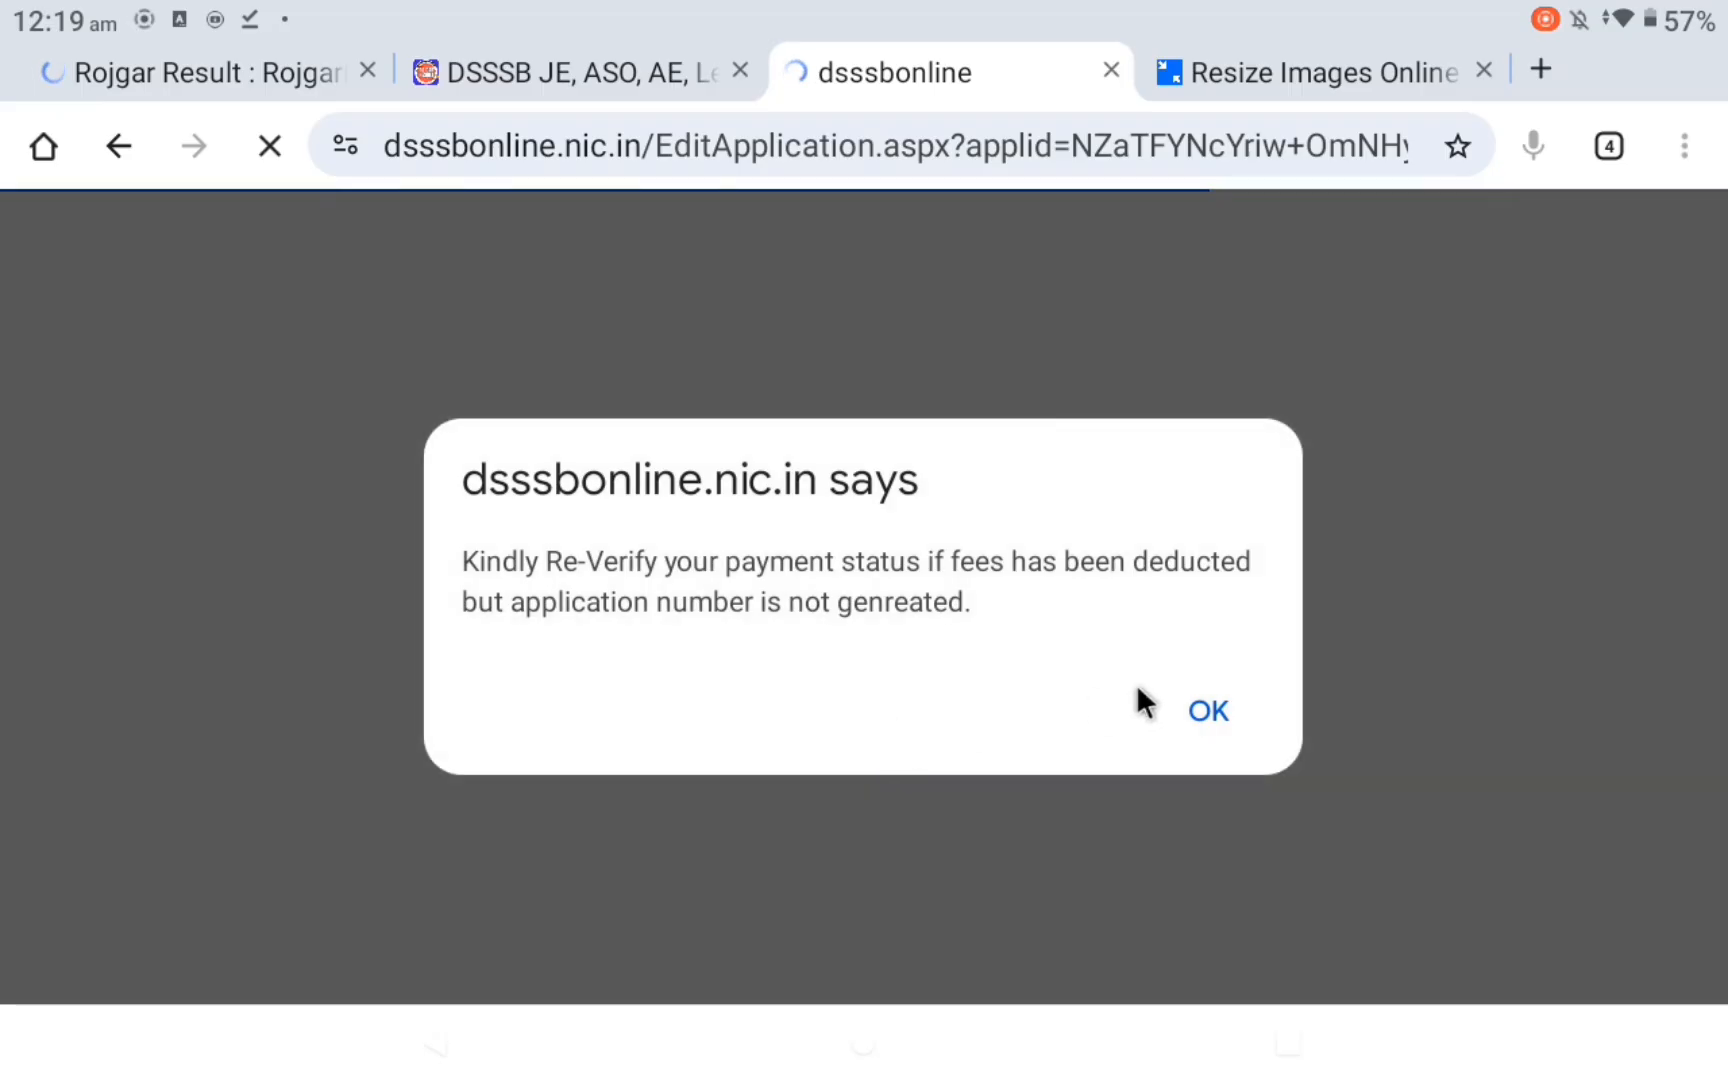
{"action": "left_click", "coordinate": [1222, 712]}
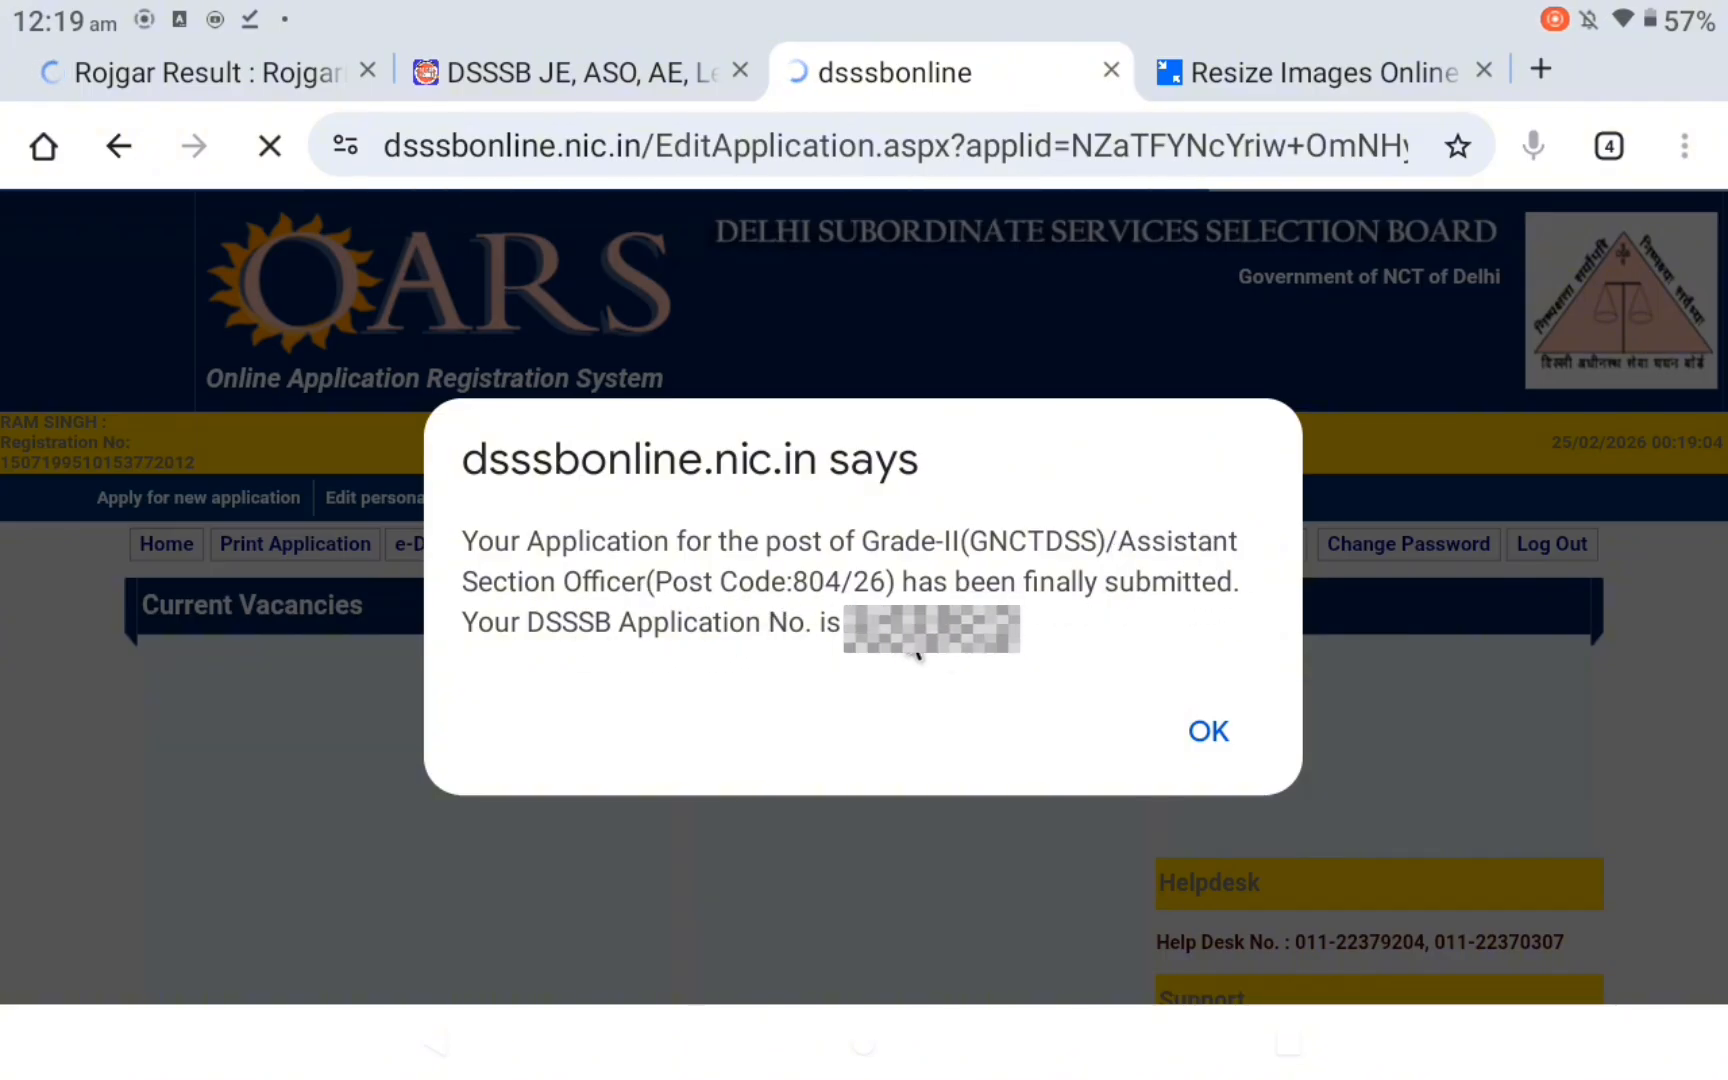
{"action": "left_click", "coordinate": [1206, 722]}
- Request the printable application for the applied post Grade-II(GNCTDSS)/Assistant Section Officer, post code 804/26
{"action": "scroll", "coordinate": [428, 301], "scroll_direction": "down", "scroll_amount": 3}
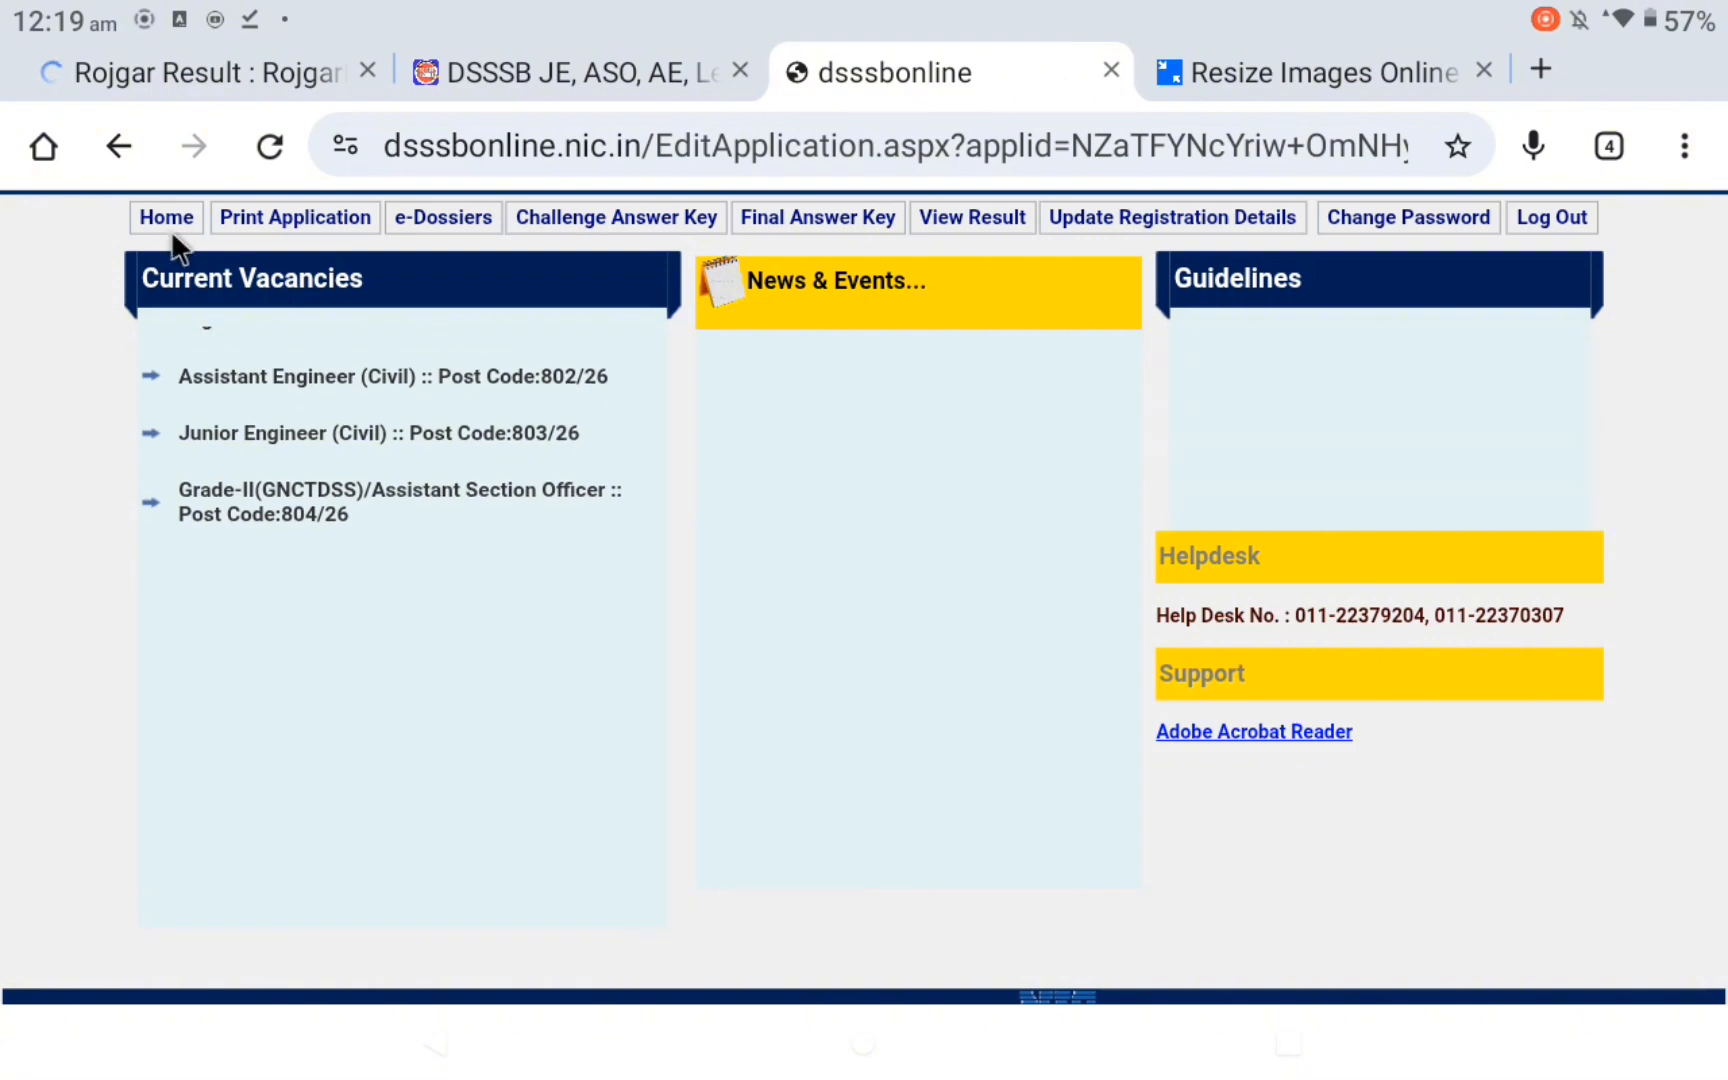
{"action": "left_click", "coordinate": [303, 219]}
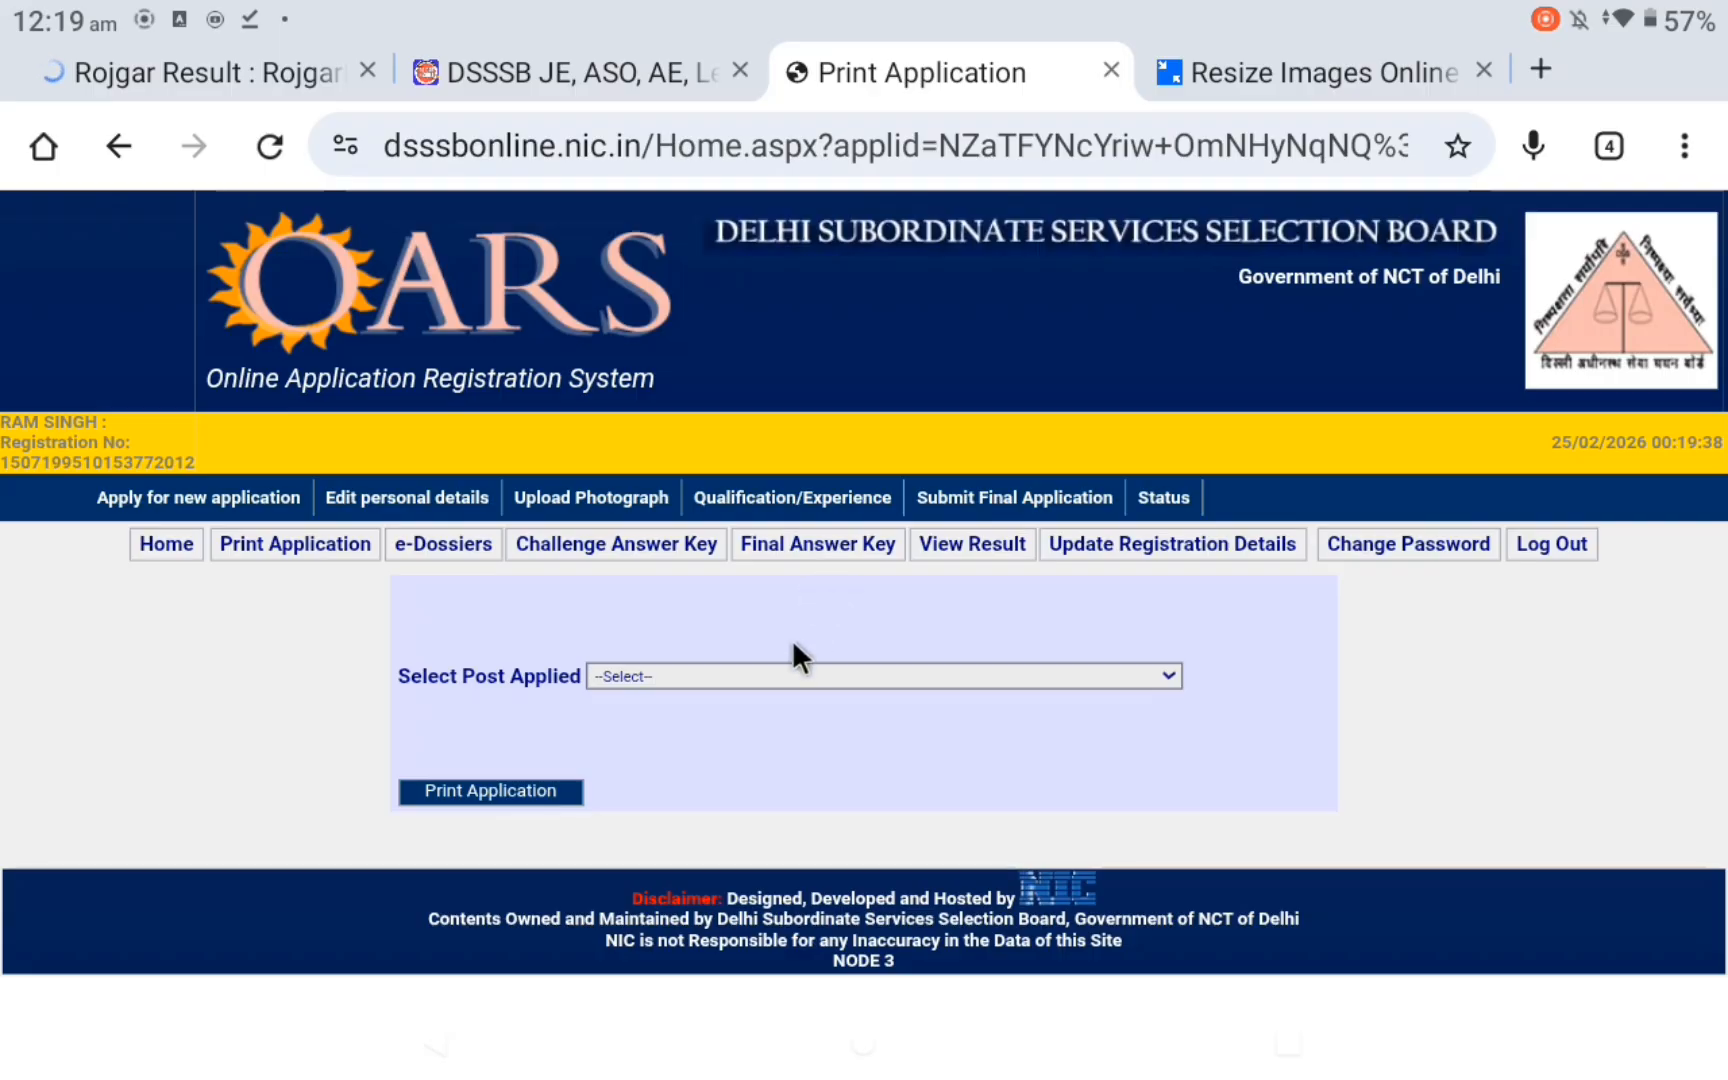
{"action": "left_click", "coordinate": [722, 688]}
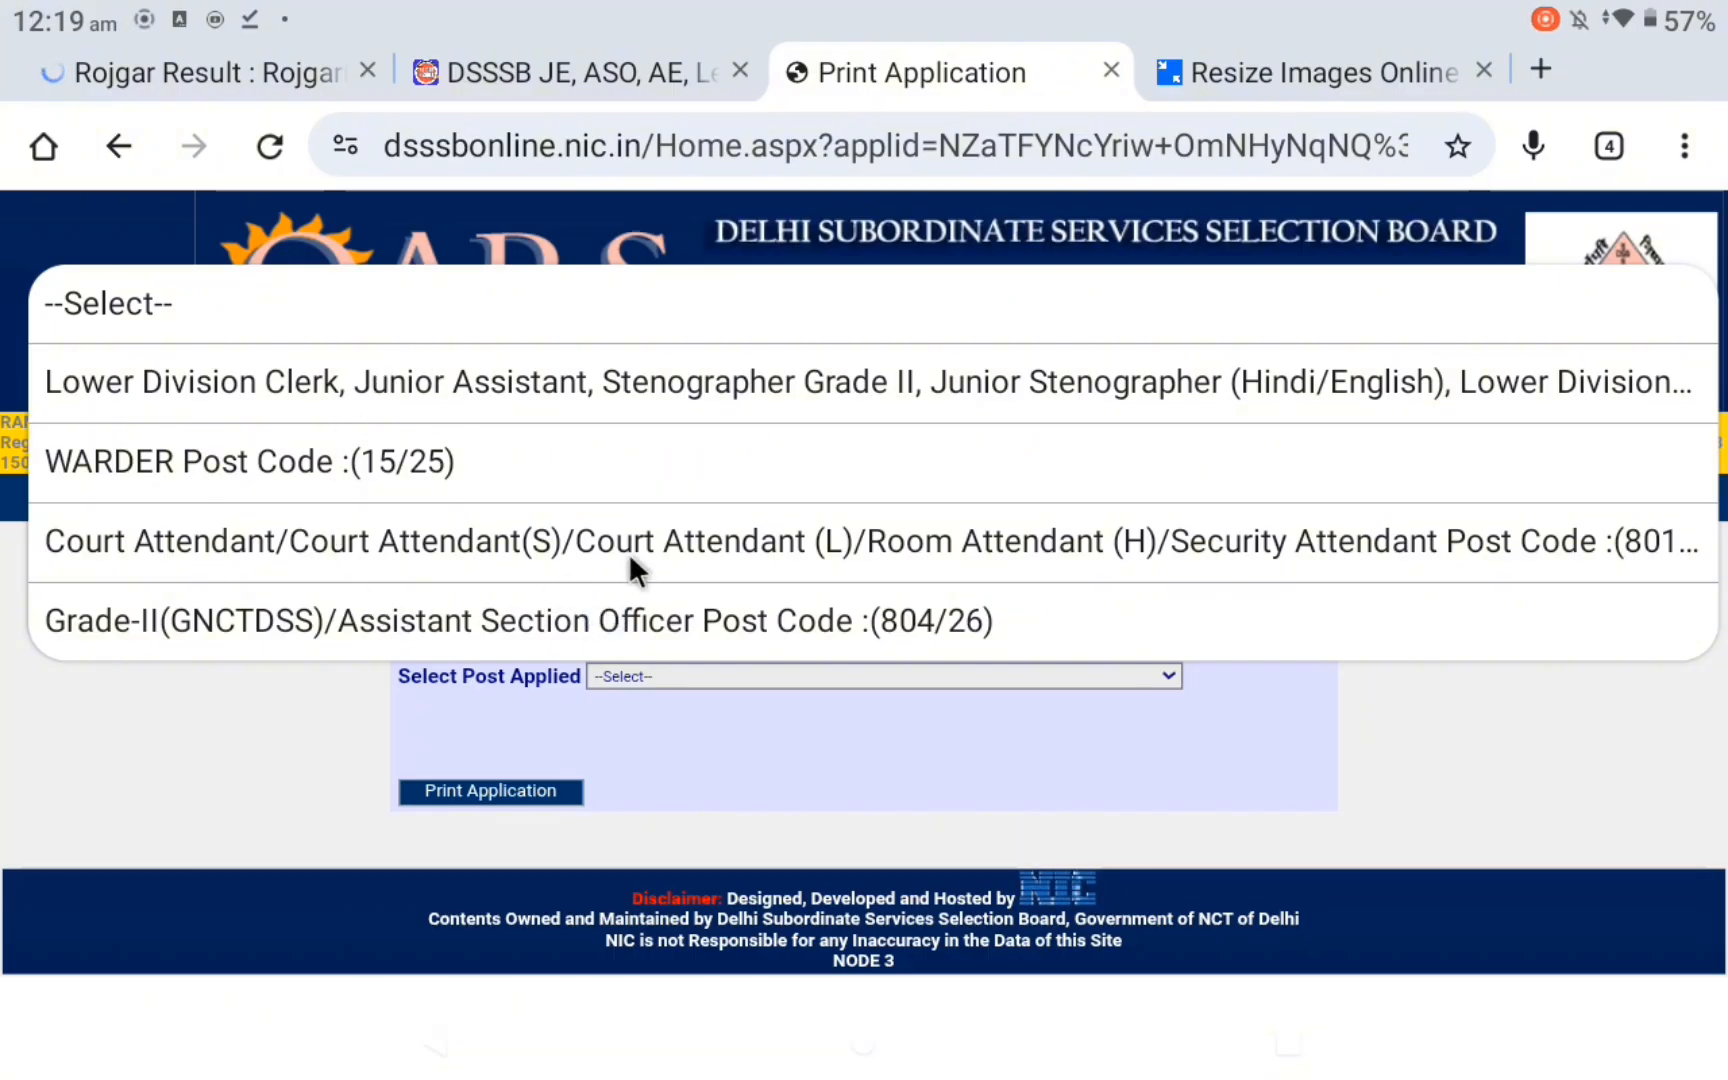
{"action": "left_click", "coordinate": [664, 620]}
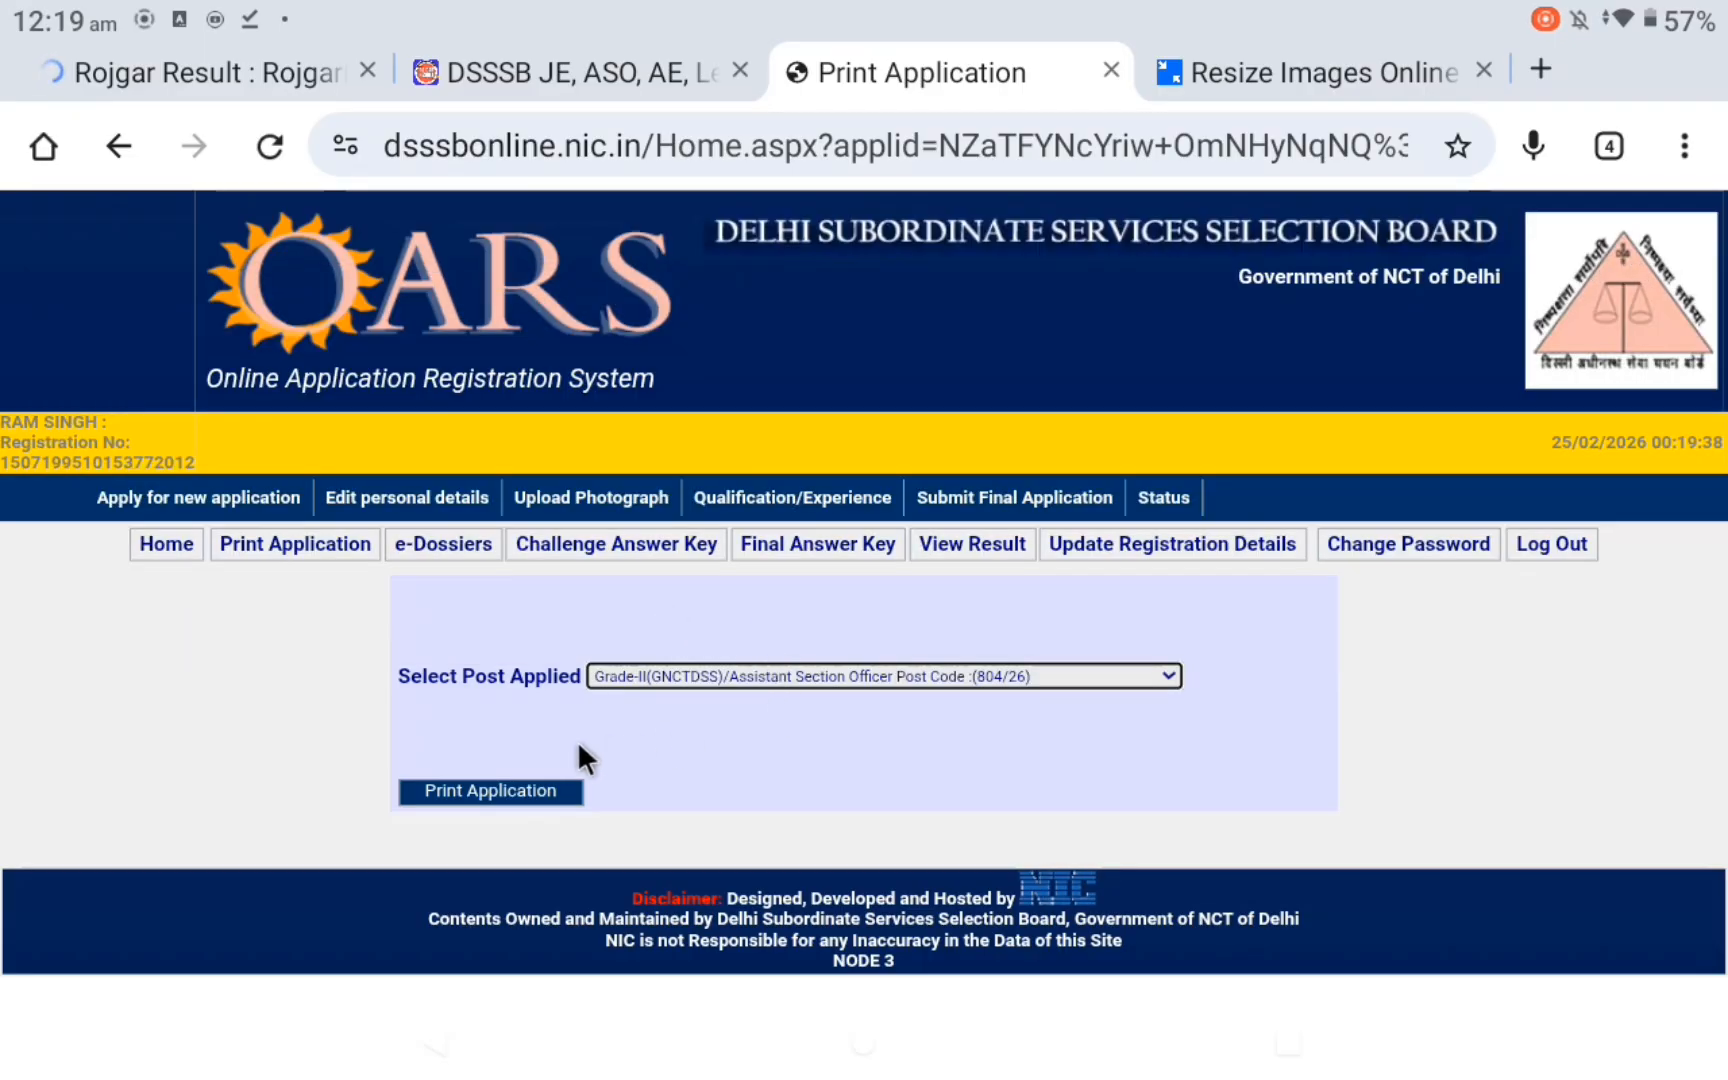
{"action": "left_click", "coordinate": [483, 790]}
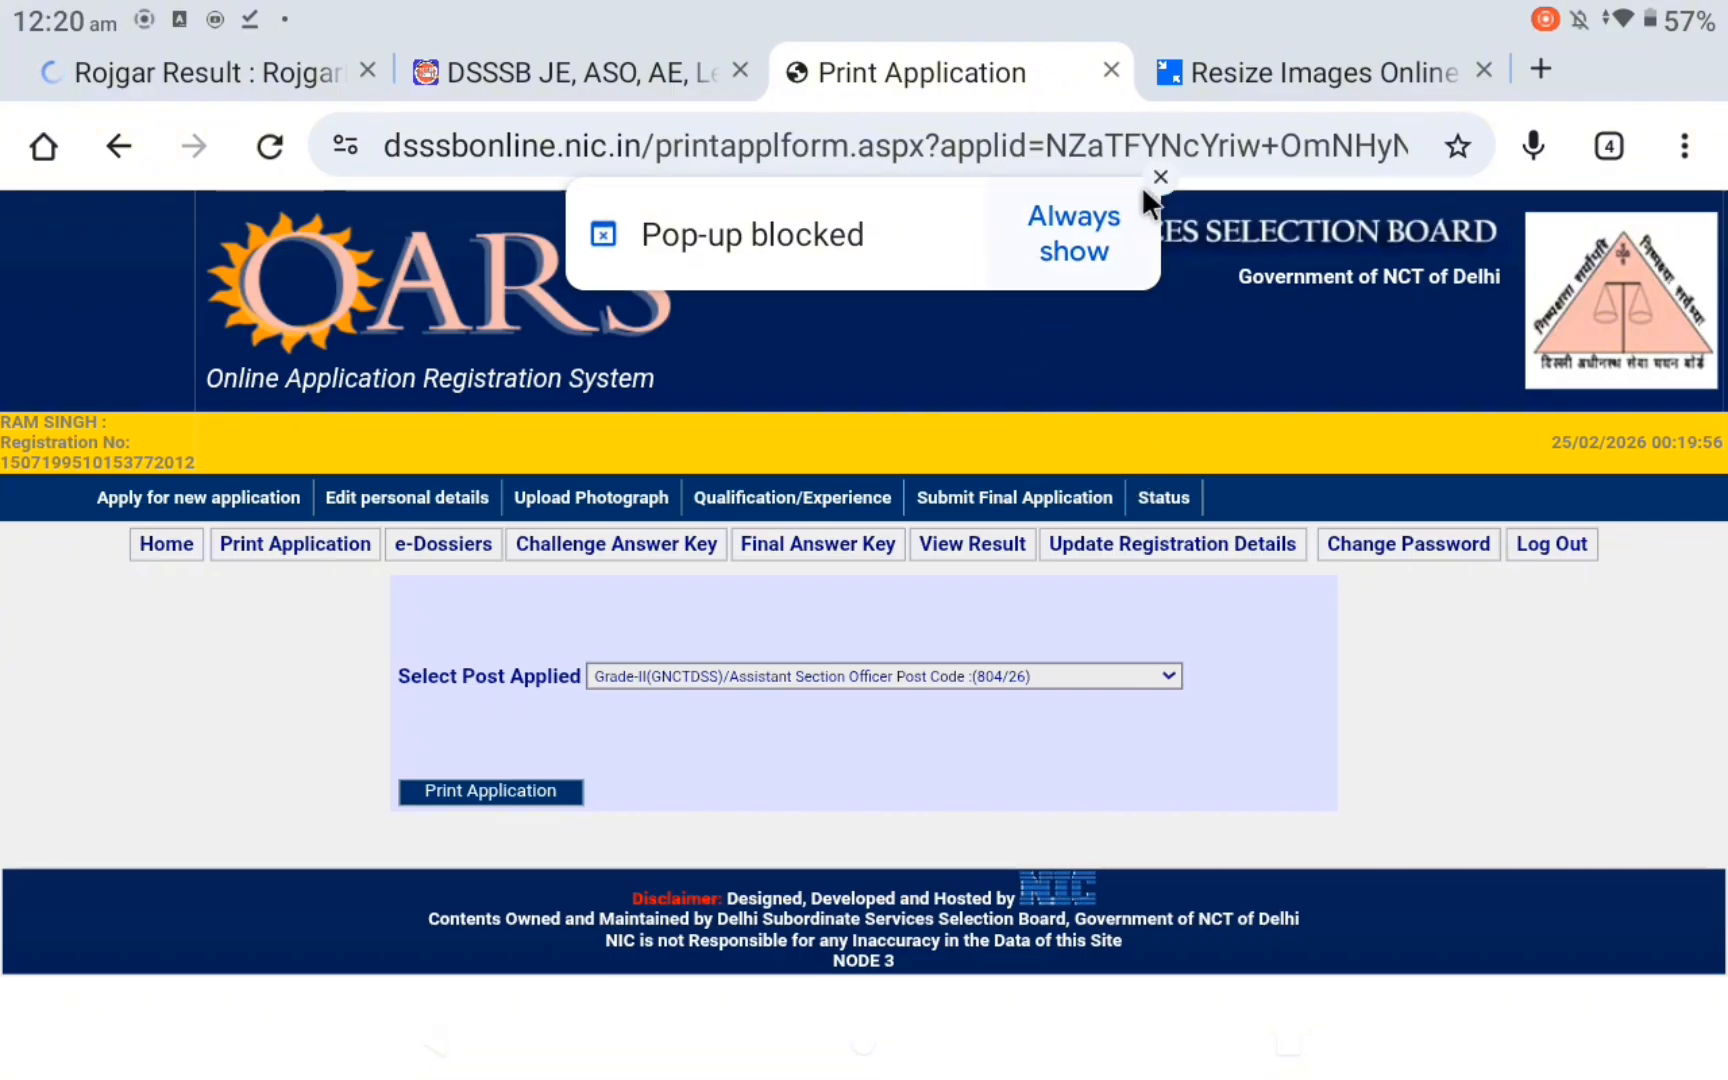
- Dismiss the blocked pop-up notice, request the printable application again and always allow pop-ups from the site
{"action": "left_click", "coordinate": [1159, 177]}
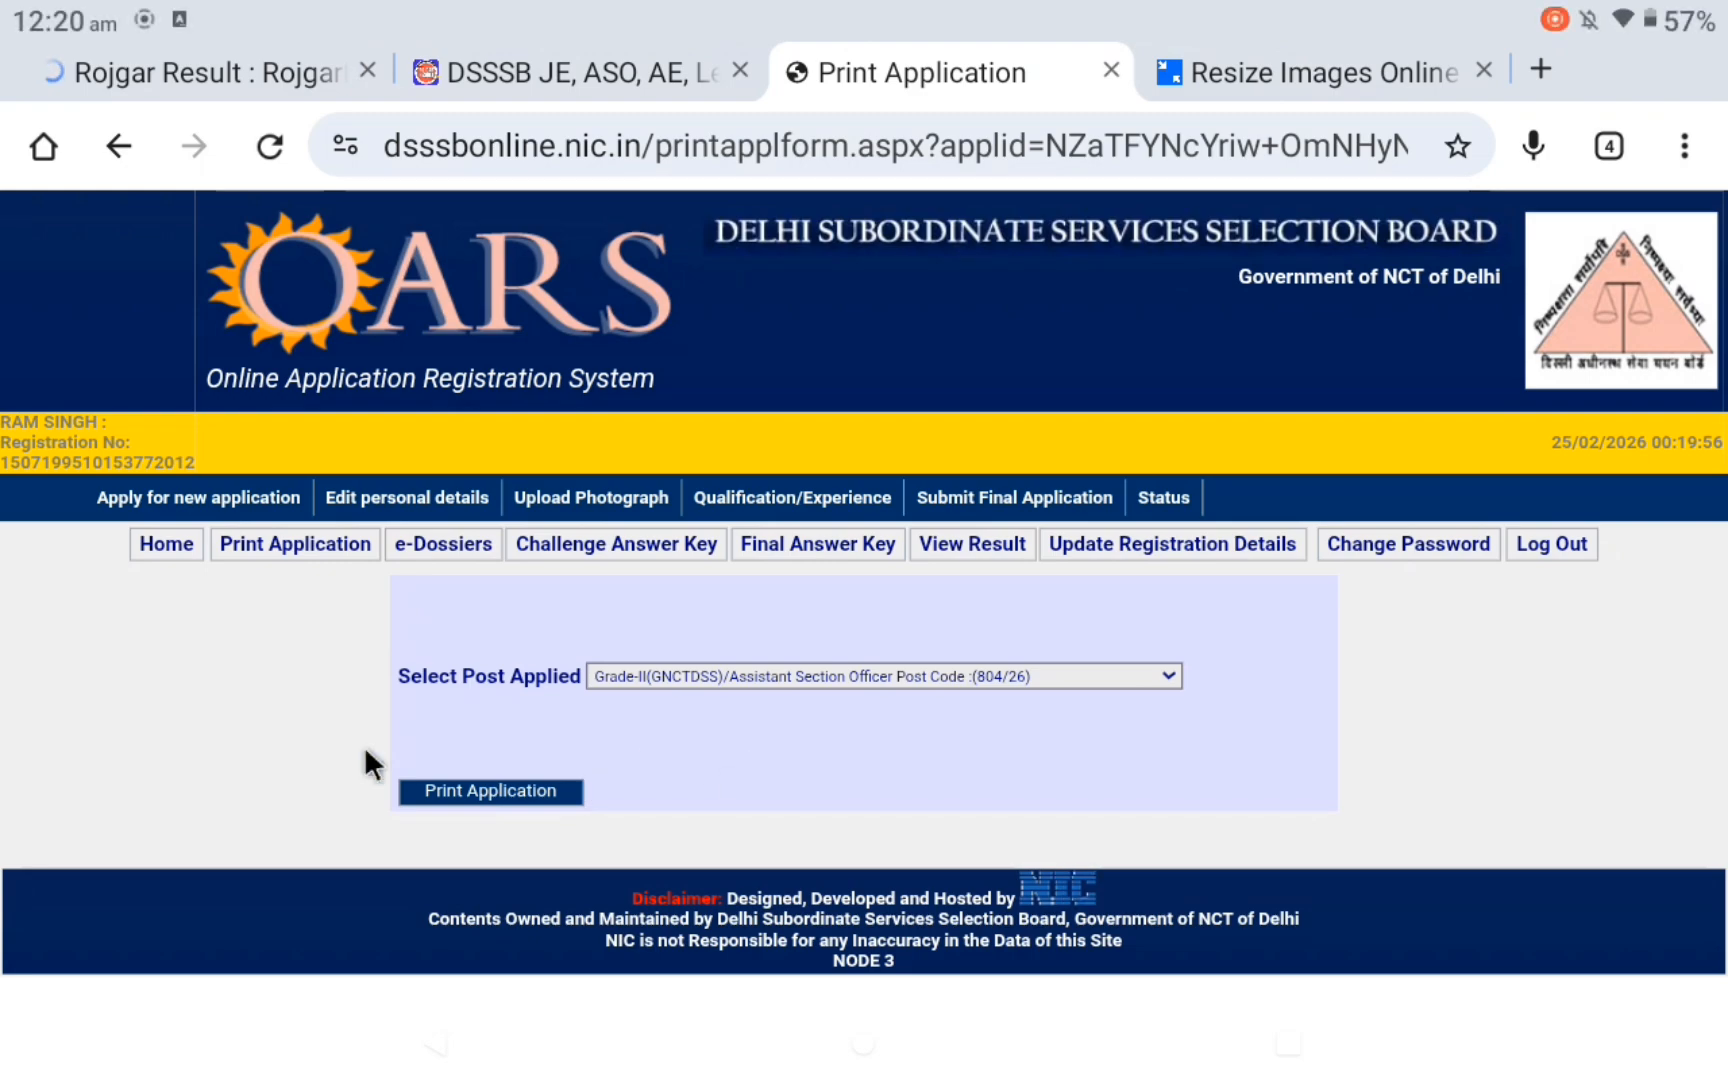
{"action": "left_click", "coordinate": [453, 798]}
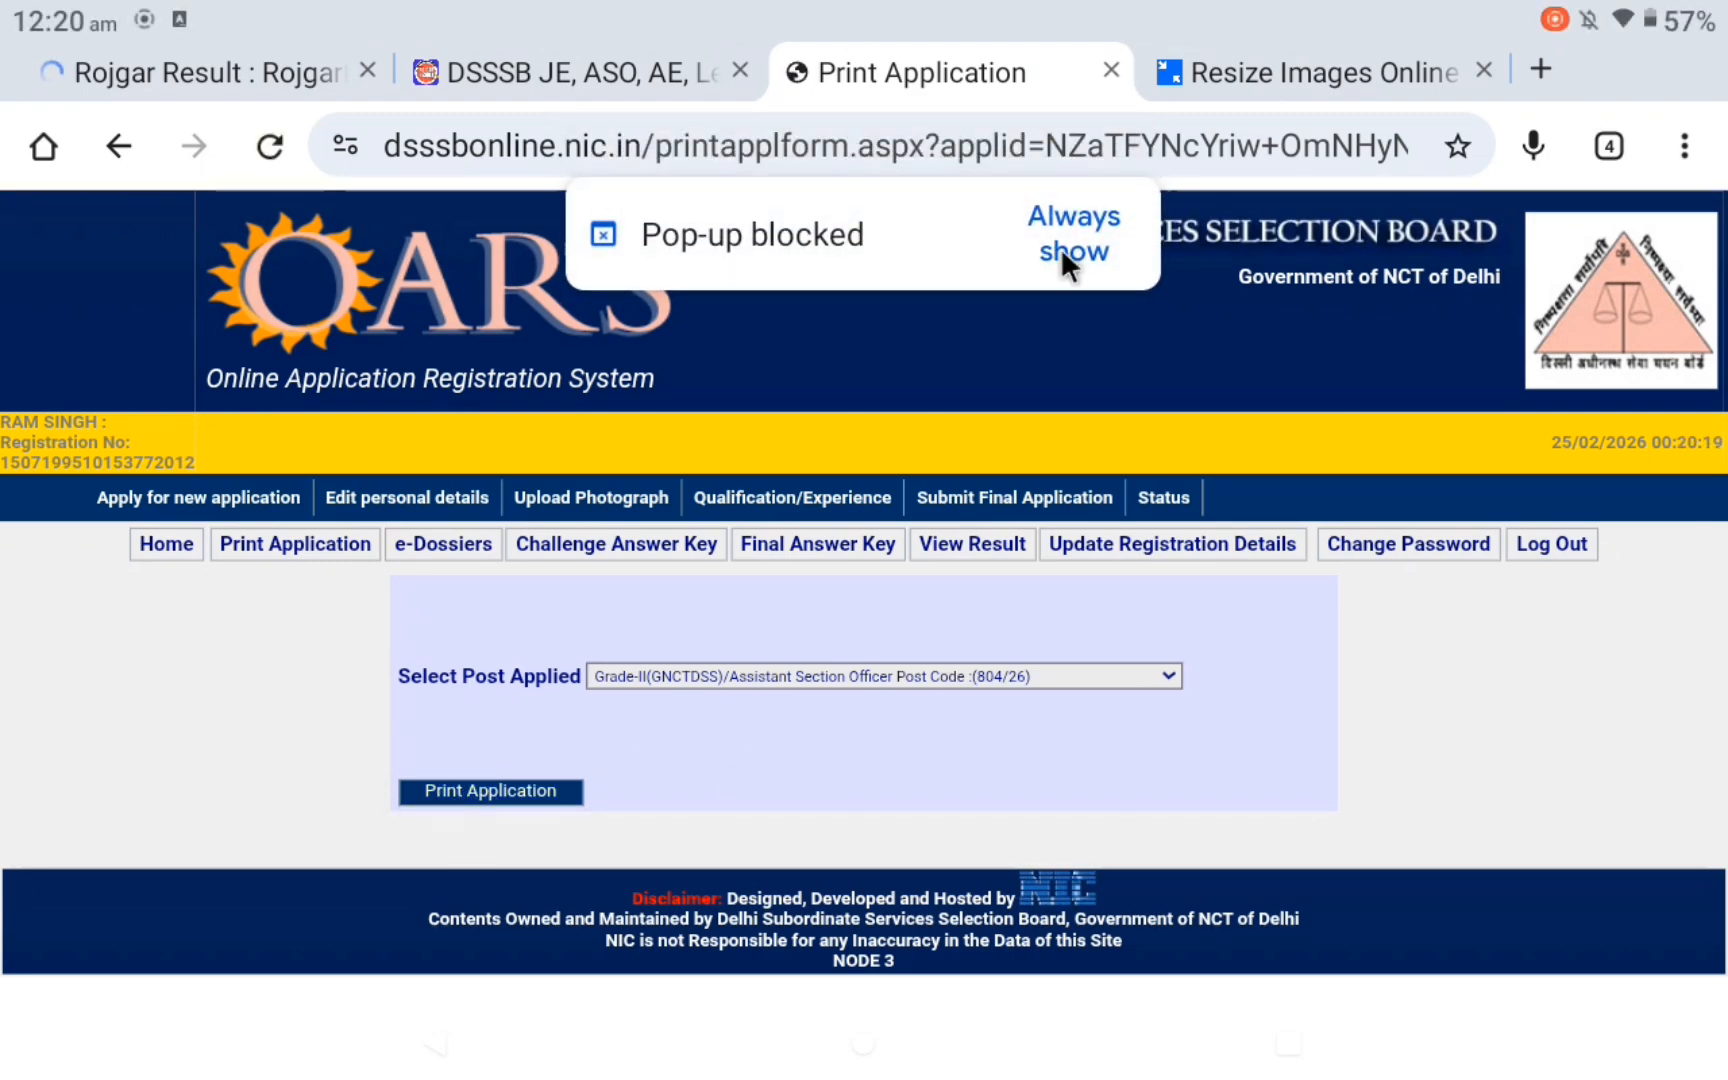
{"action": "left_click", "coordinate": [1088, 232]}
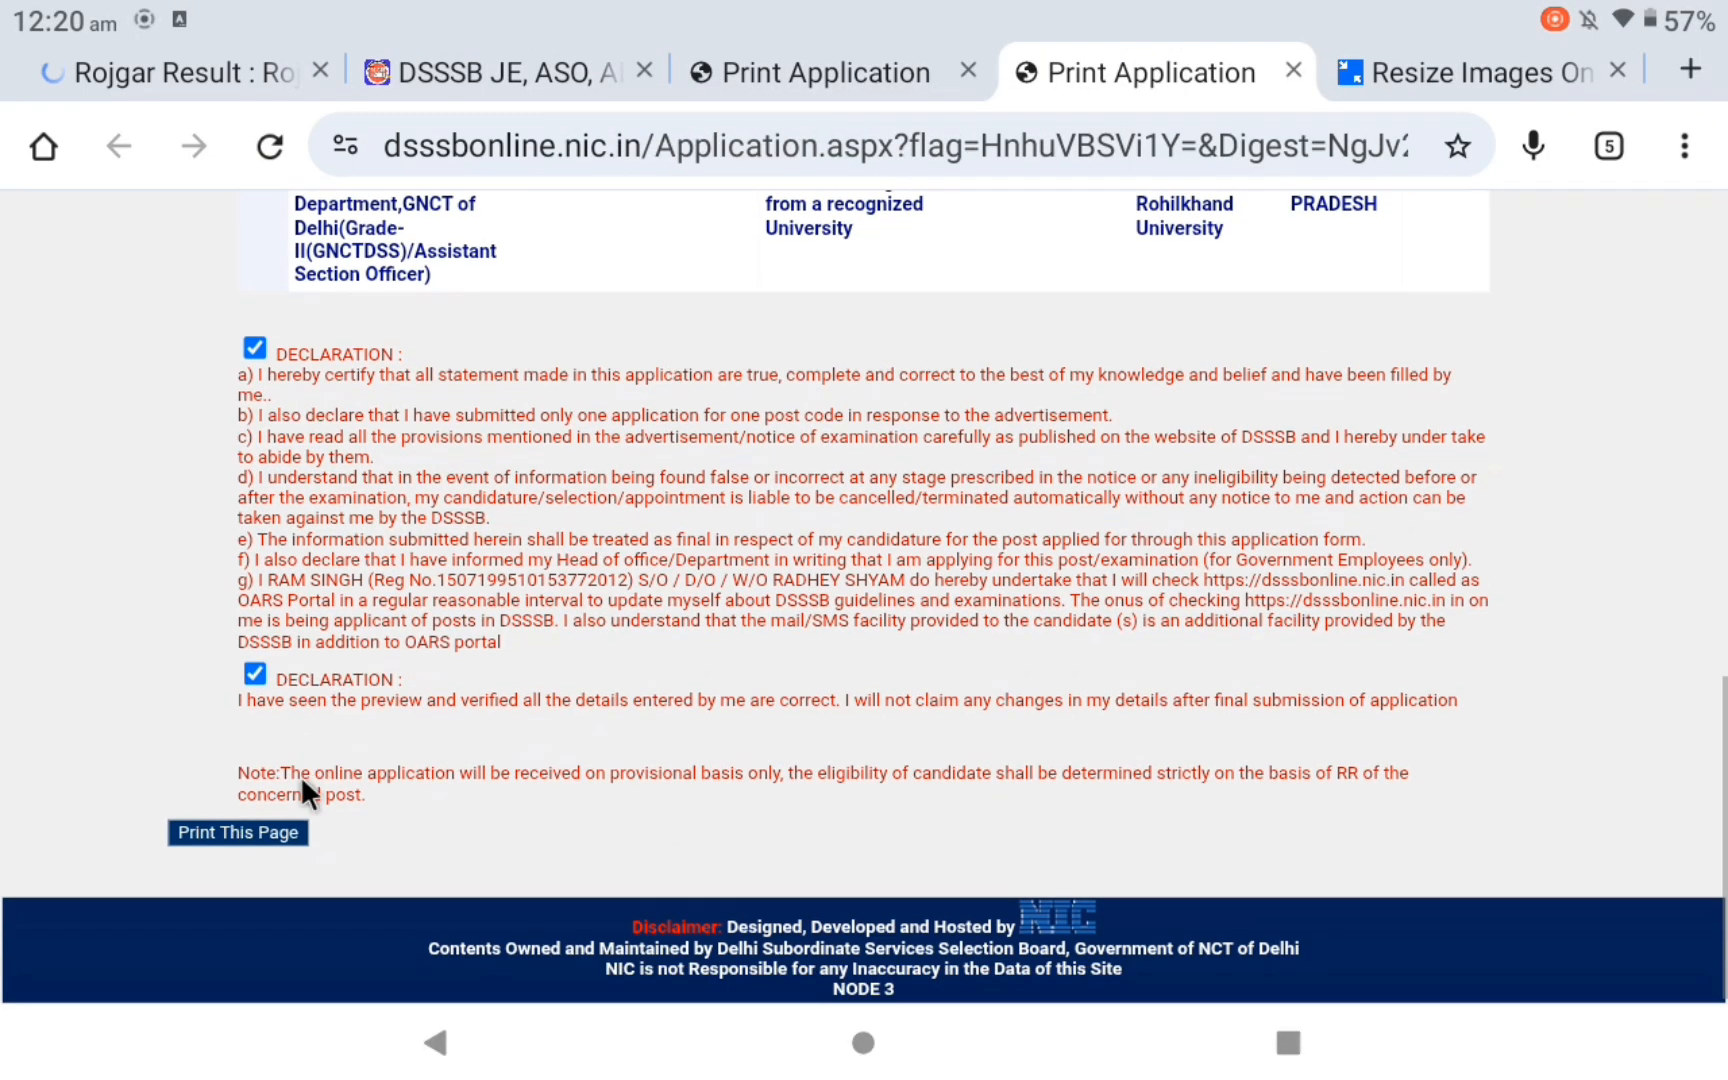
- Print the submitted application page and log out of the OARS account
{"action": "left_click", "coordinate": [226, 830]}
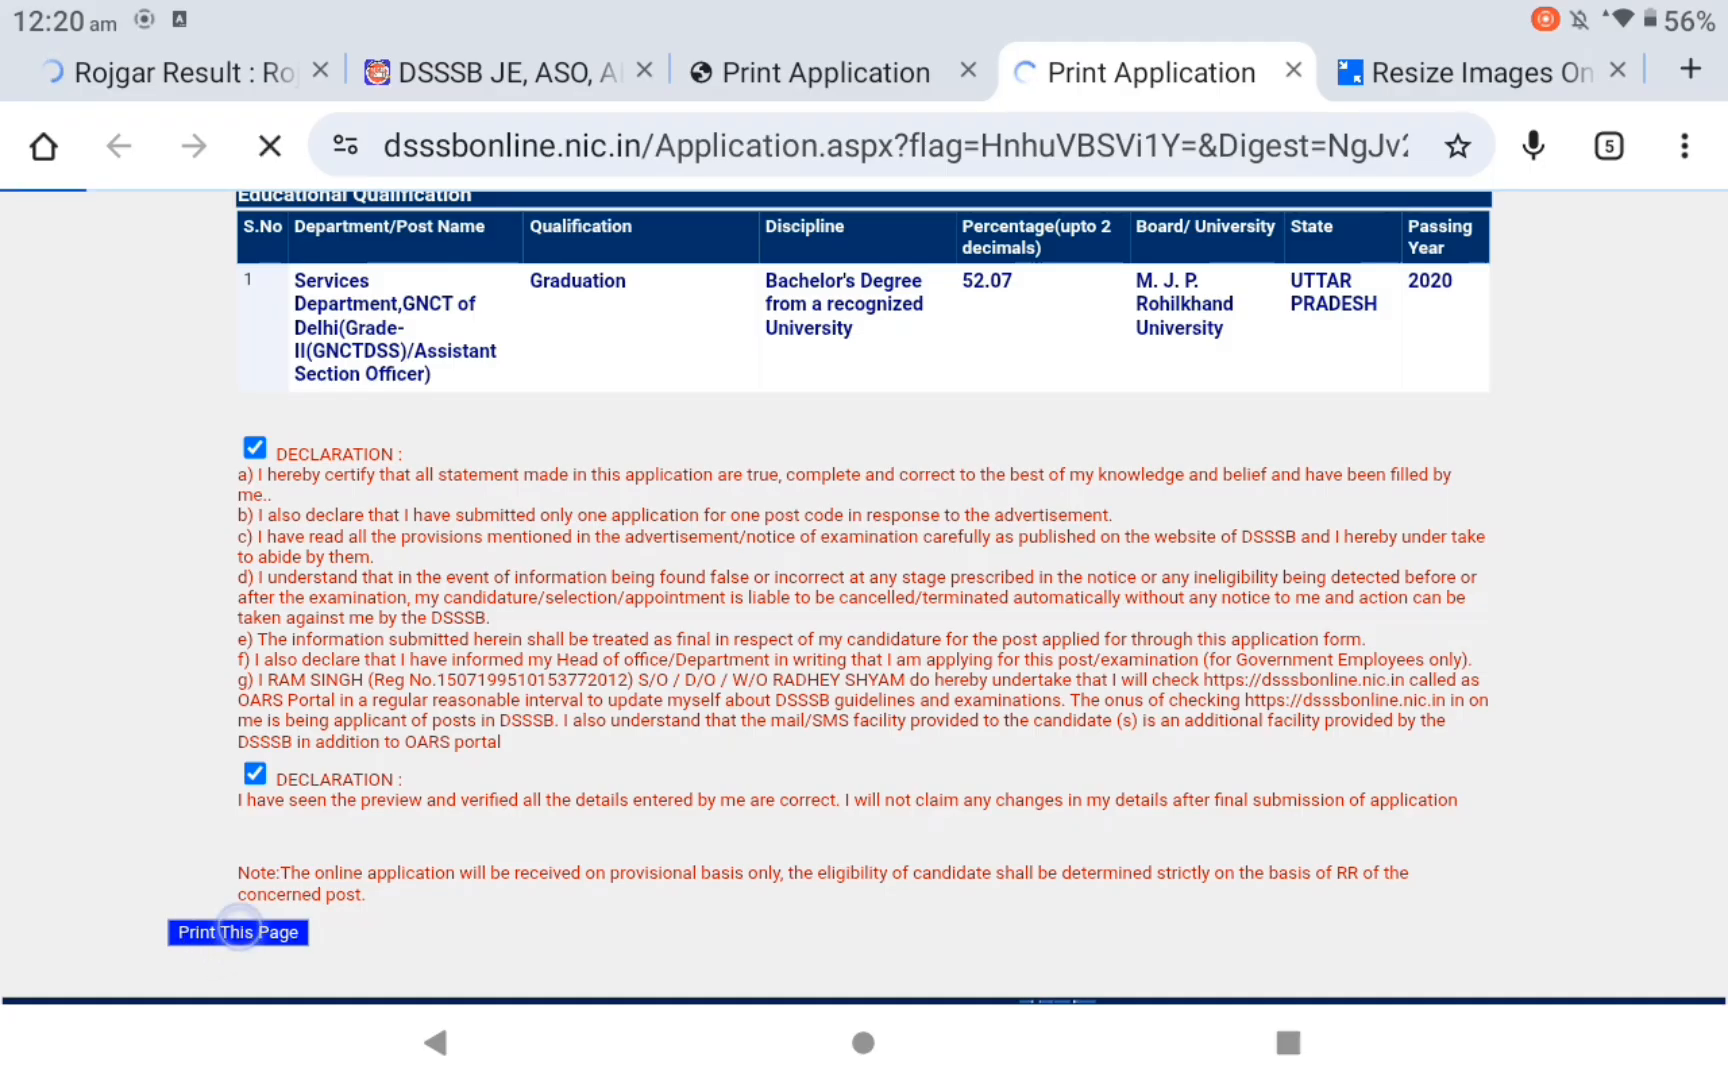
{"action": "left_click", "coordinate": [238, 932]}
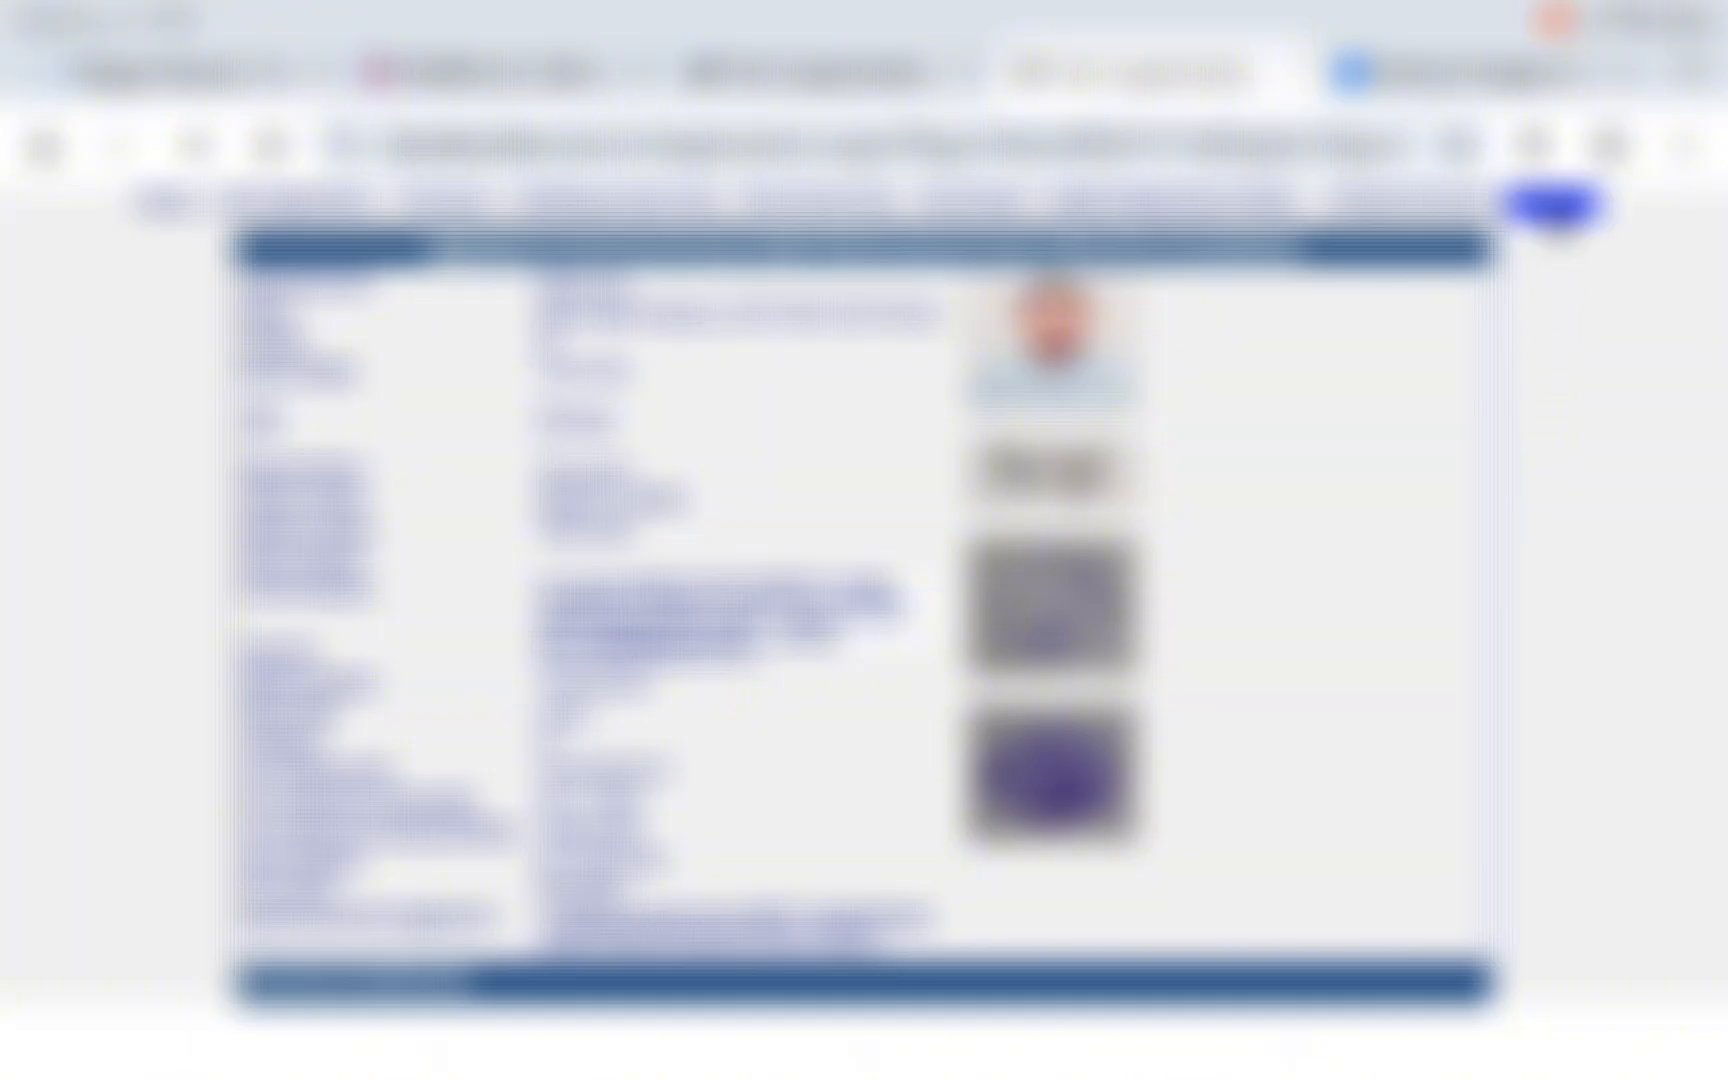
{"action": "left_click", "coordinate": [1555, 205]}
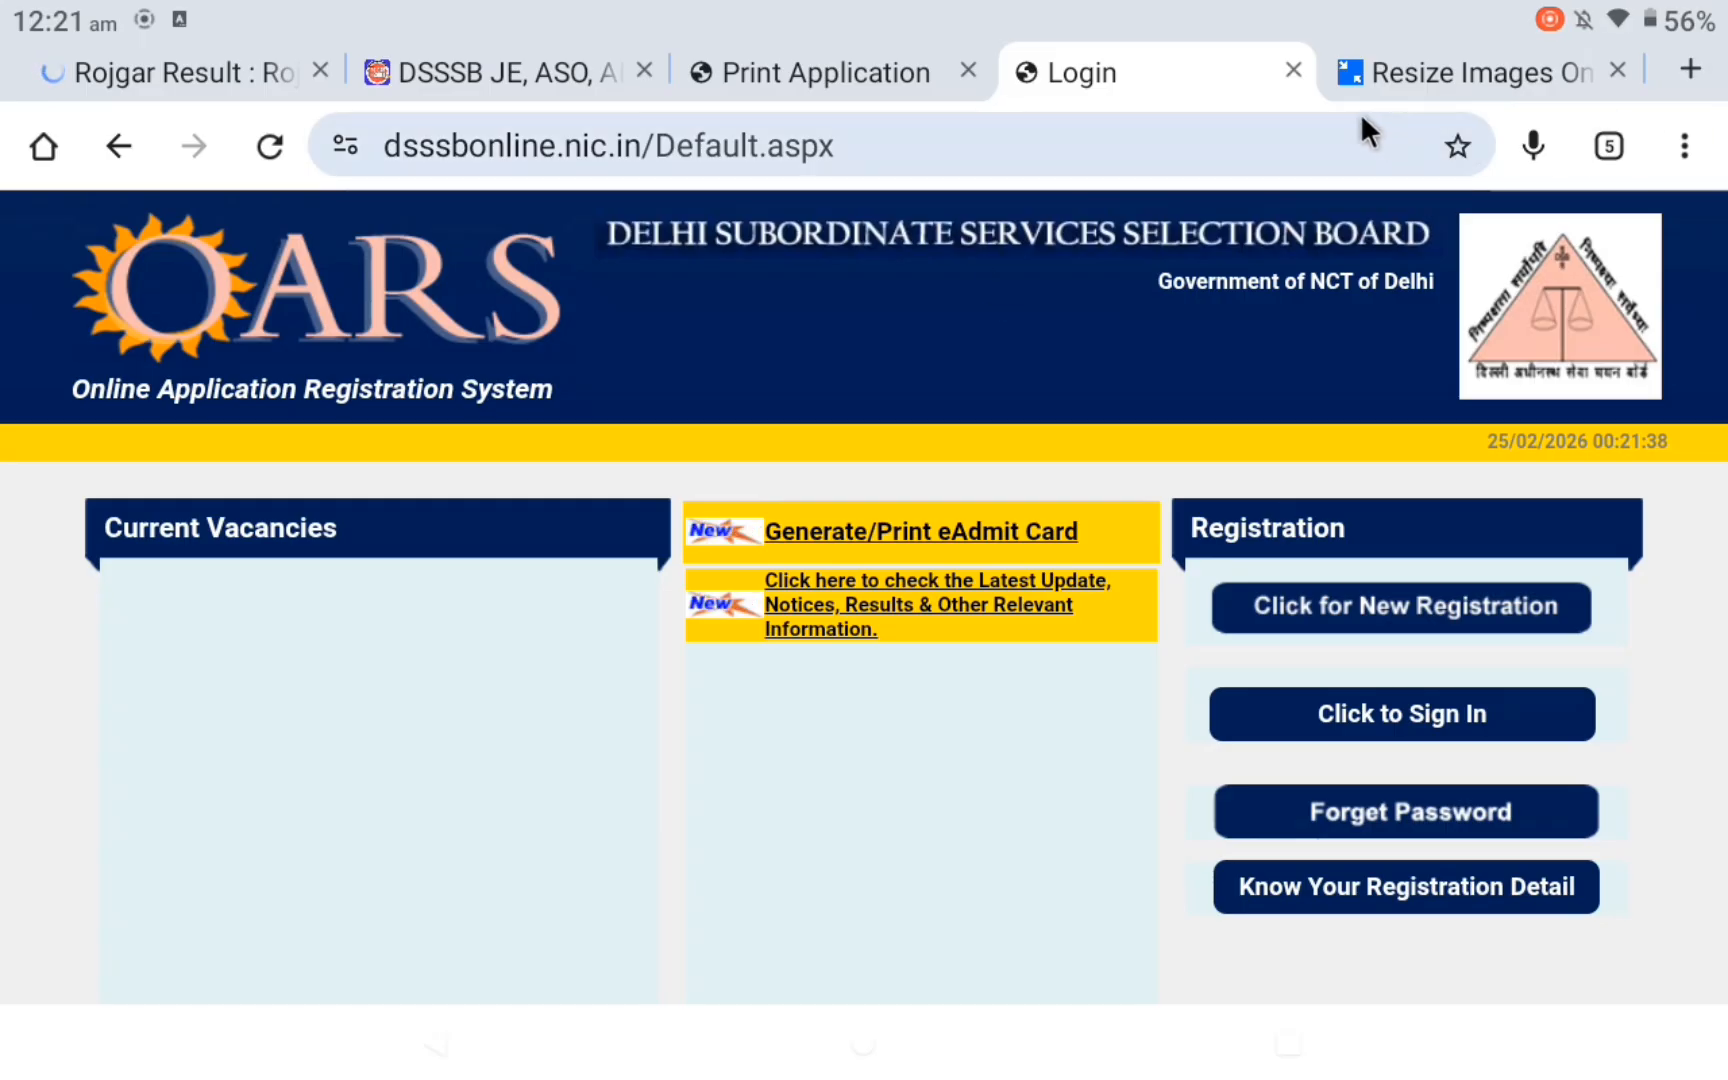